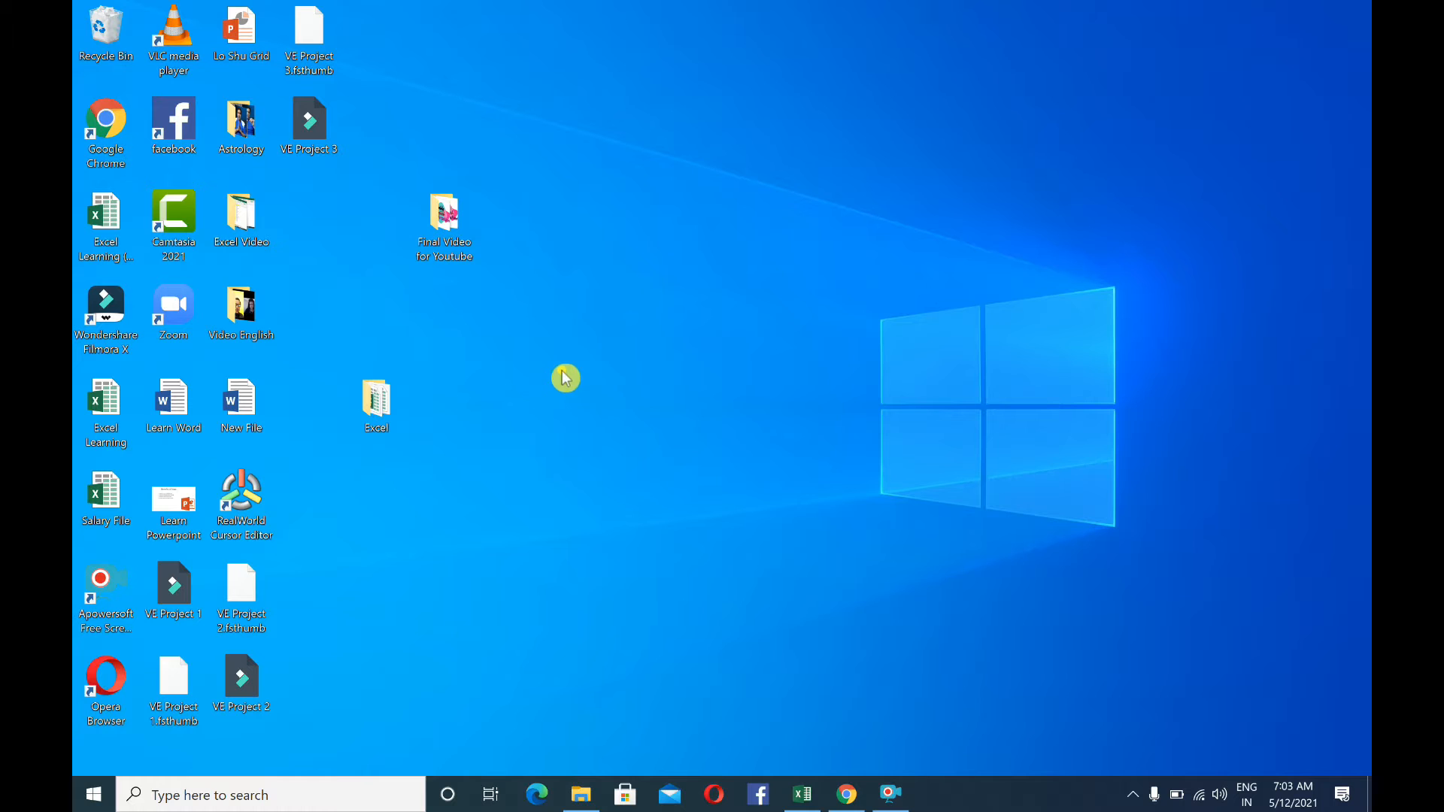
Create a new Microsoft Excel worksheet on the desktop and name it Learn Excel
{"action": "right_click", "coordinate": [534, 330]}
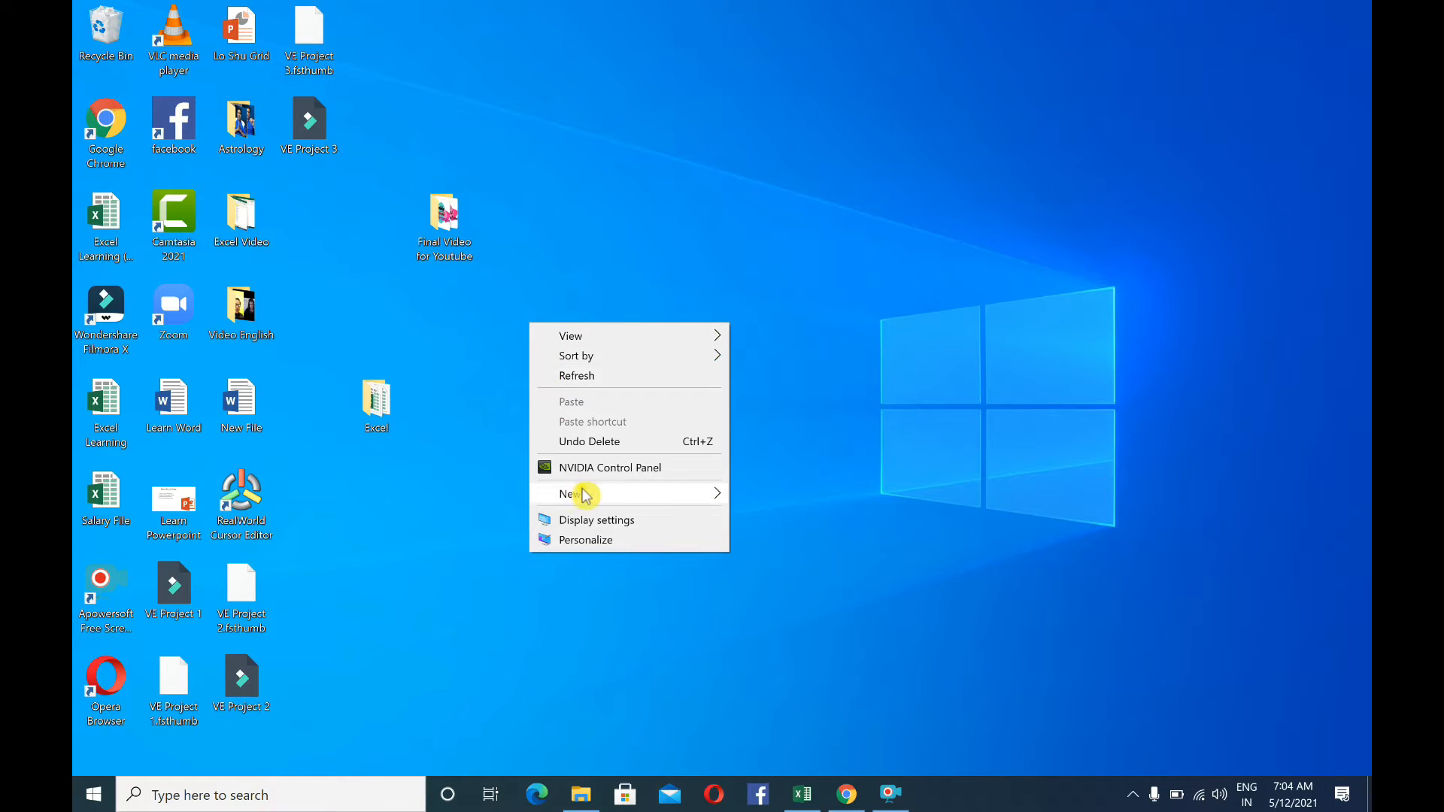
{"action": "mouse_move", "coordinate": [586, 495]}
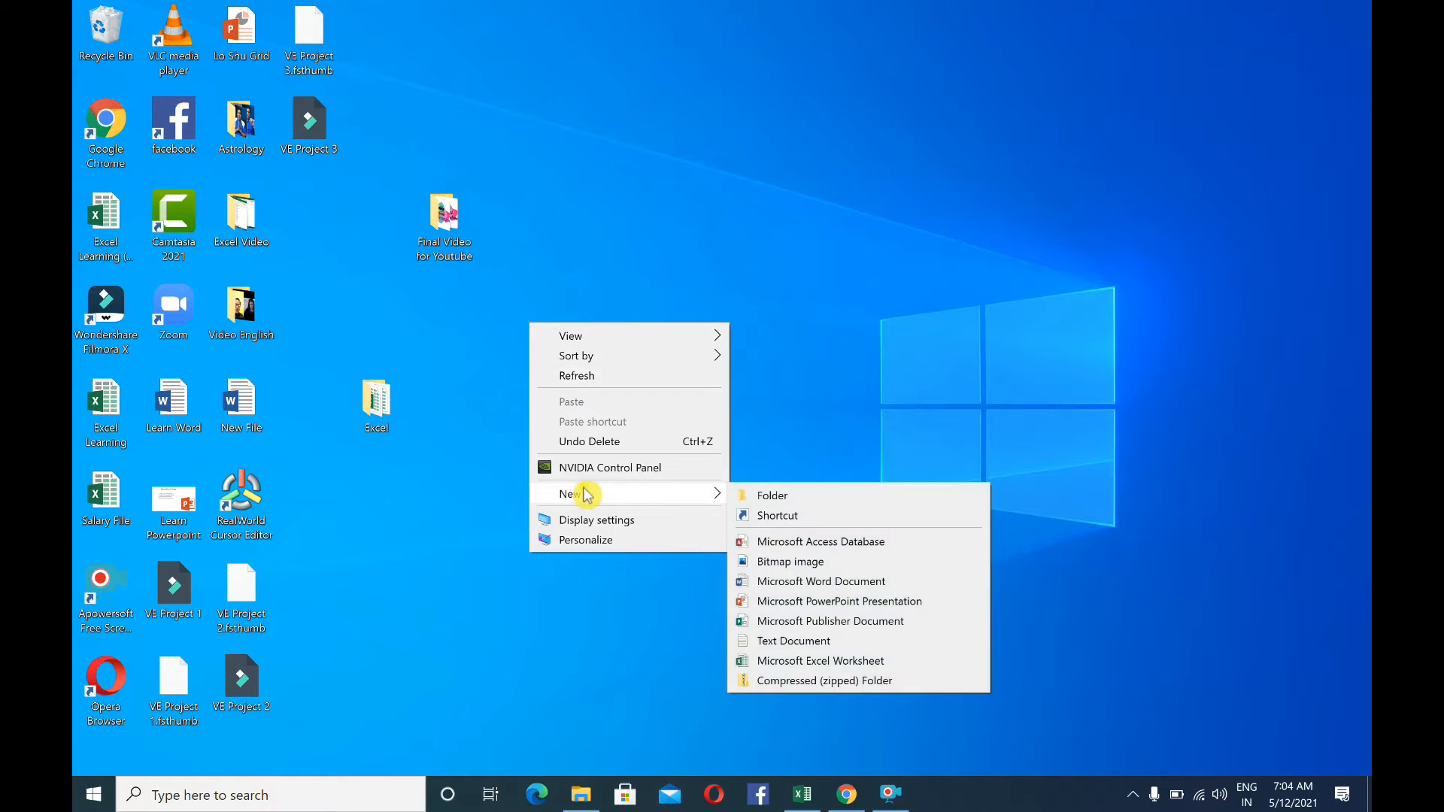
{"action": "left_click", "coordinate": [807, 661]}
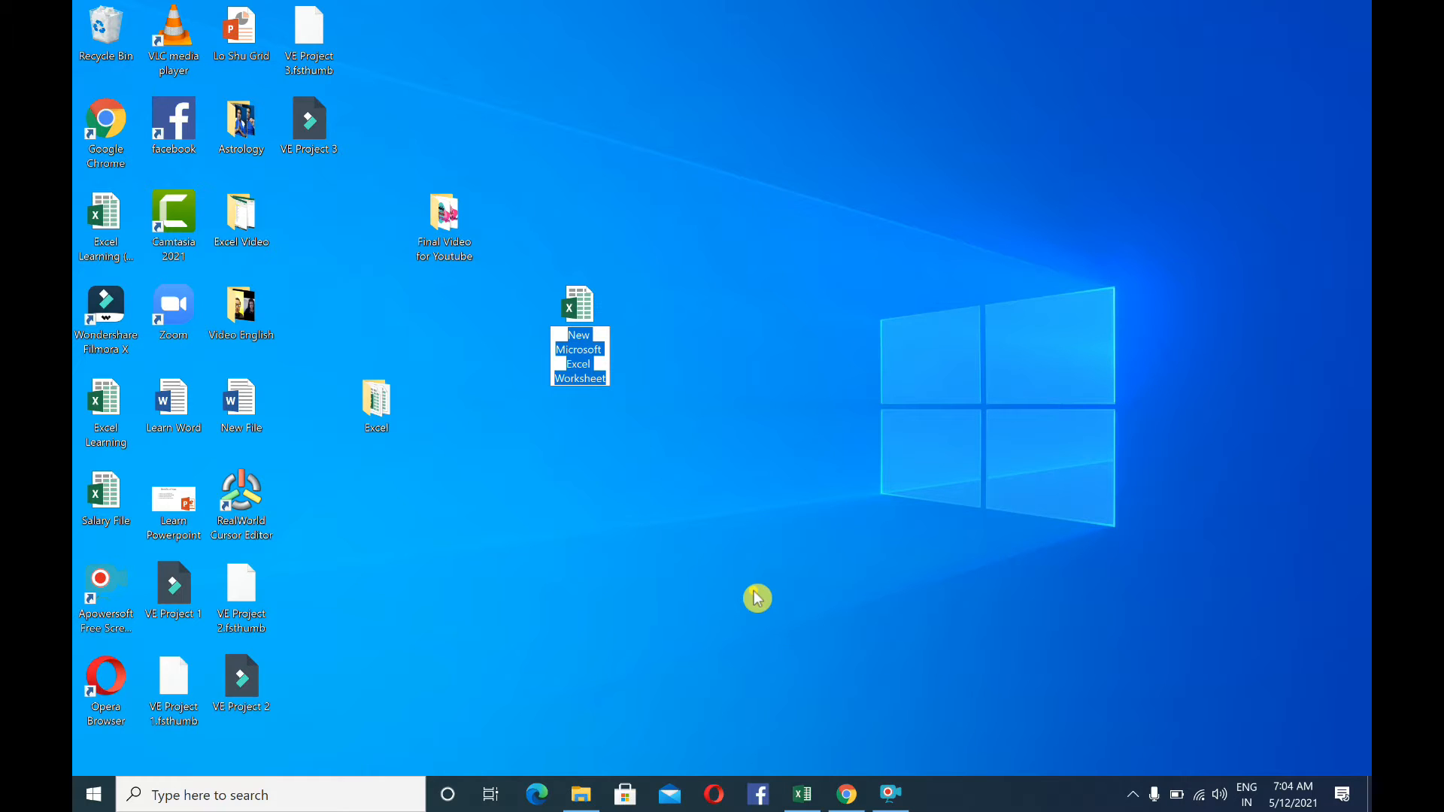
{"action": "key", "text": "BackSpace"}
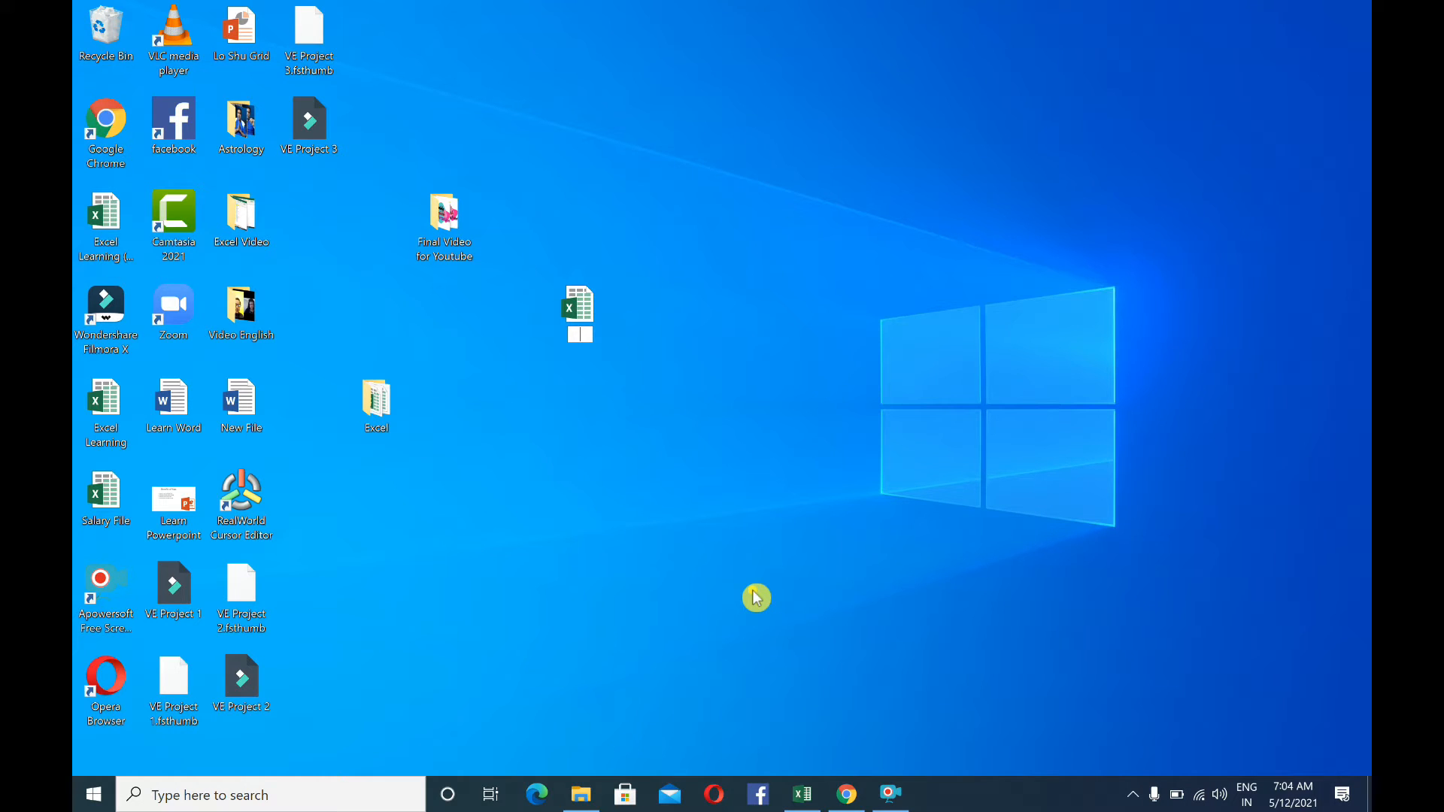
{"action": "type", "text": "Learn Excel"}
{"action": "key", "text": "Return"}
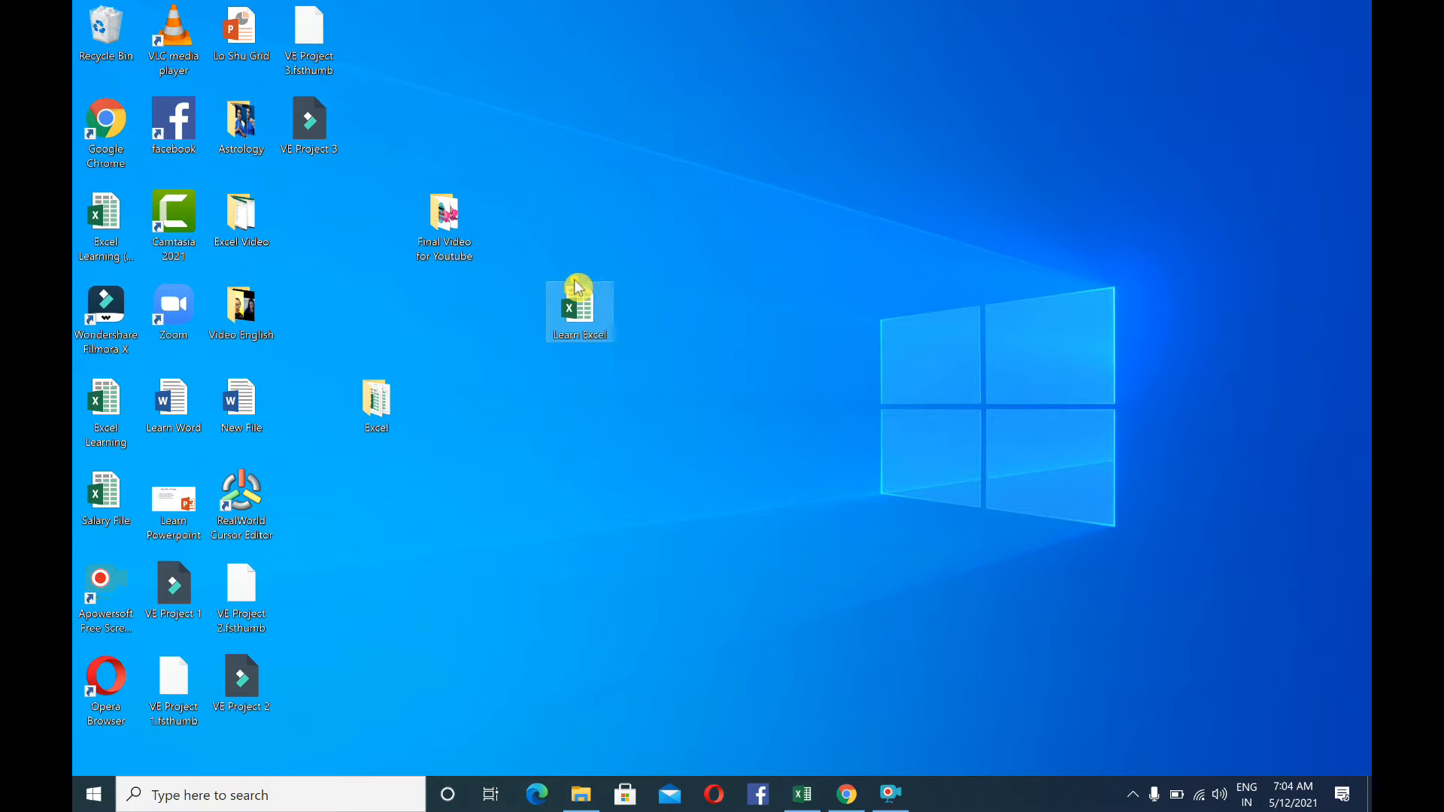
{"action": "right_click", "coordinate": [502, 367]}
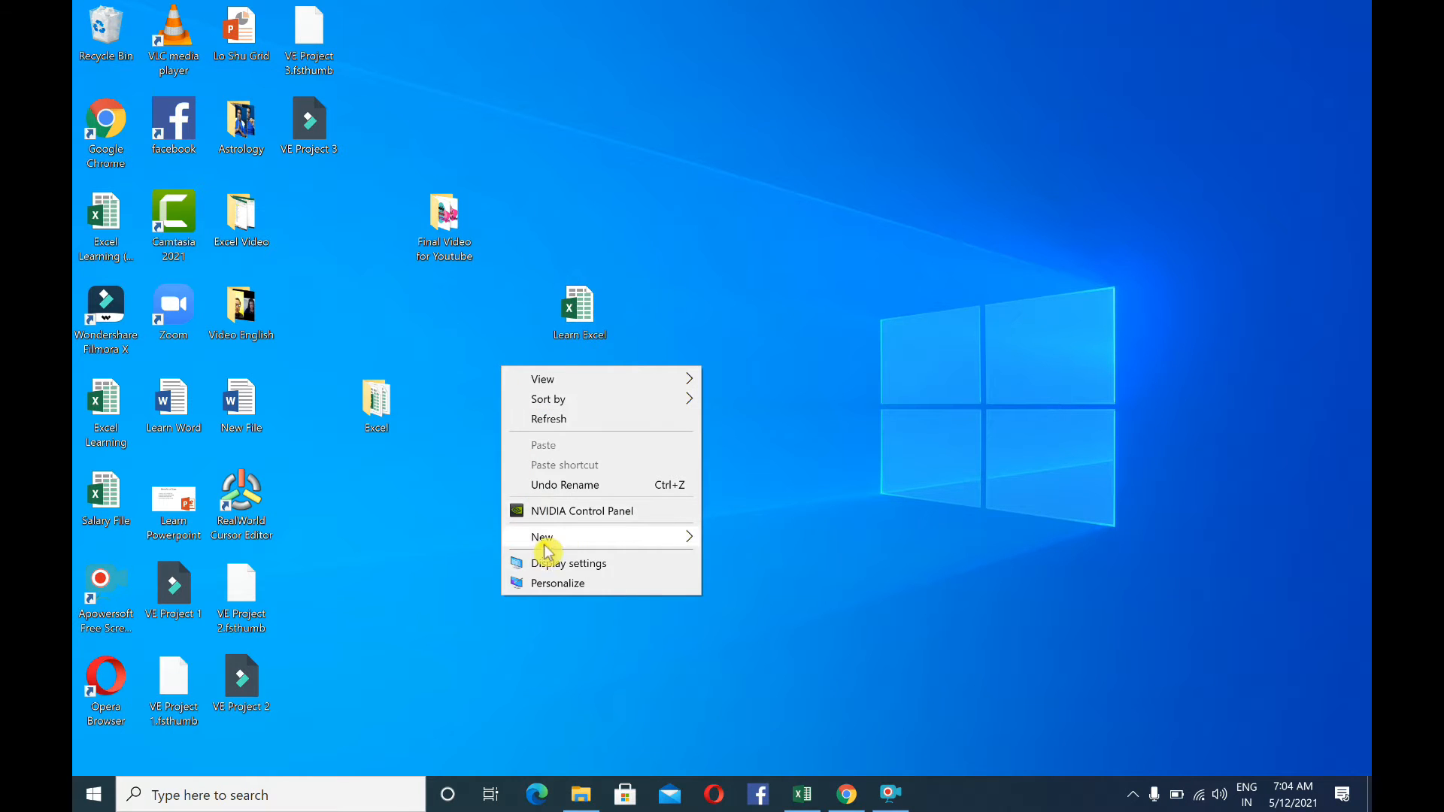
{"action": "mouse_move", "coordinate": [563, 542]}
{"action": "left_click", "coordinate": [655, 316]}
{"action": "left_click", "coordinate": [598, 317]}
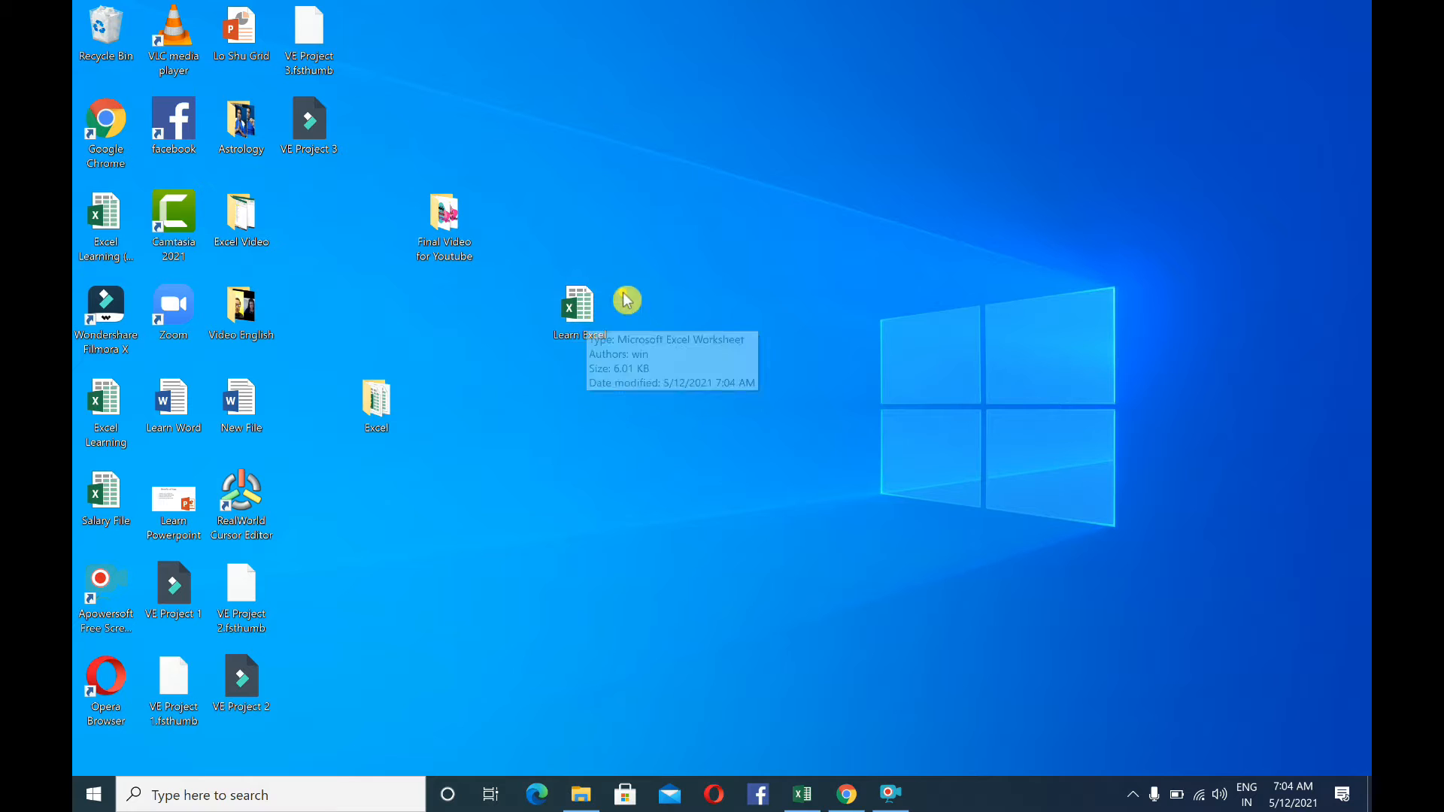
Create a new folder on the desktop and name it MS Excel
{"action": "left_click", "coordinate": [493, 375]}
{"action": "right_click", "coordinate": [493, 376]}
{"action": "mouse_move", "coordinate": [538, 532]}
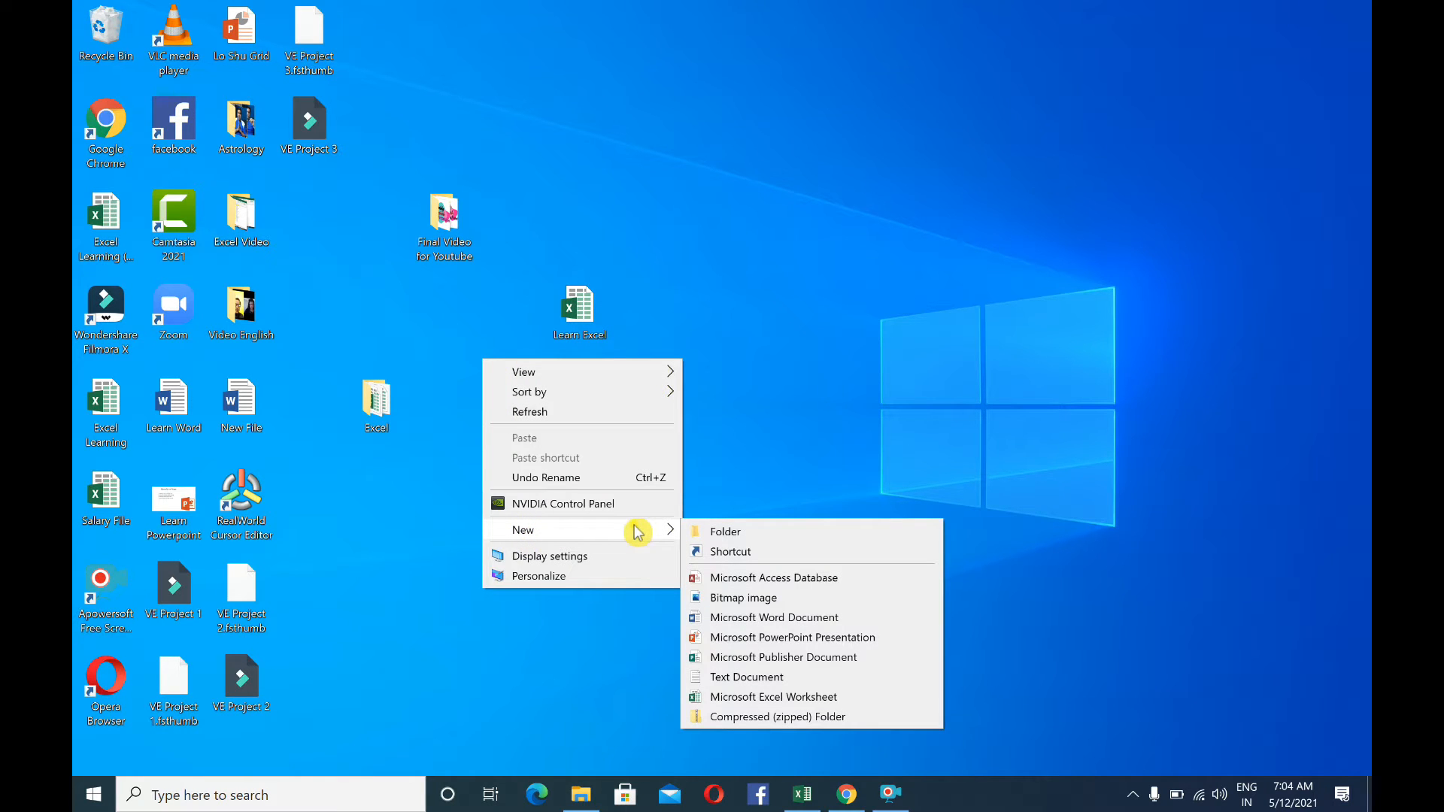
{"action": "left_click", "coordinate": [714, 532]}
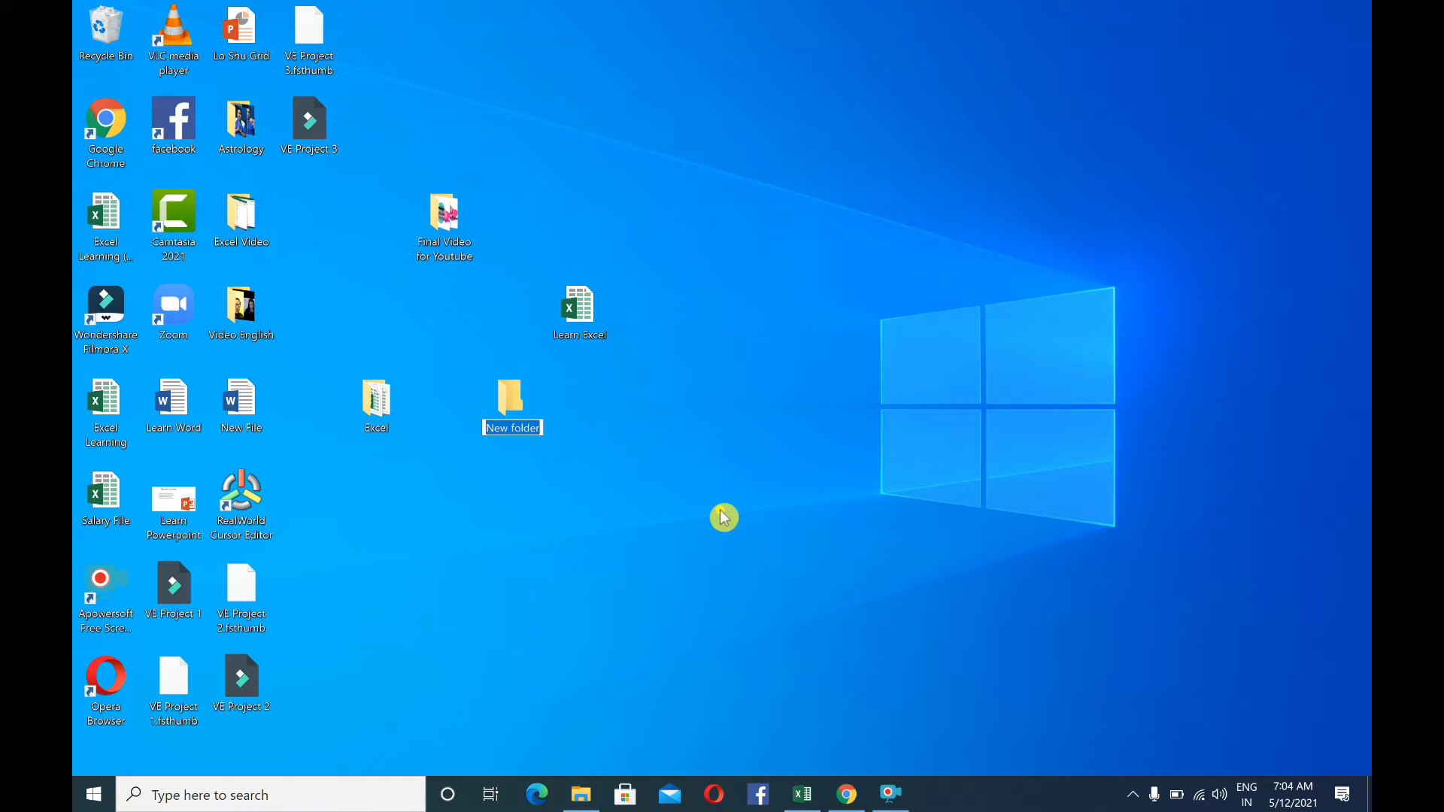
{"action": "key", "text": "BackSpace"}
{"action": "type", "text": "M"}
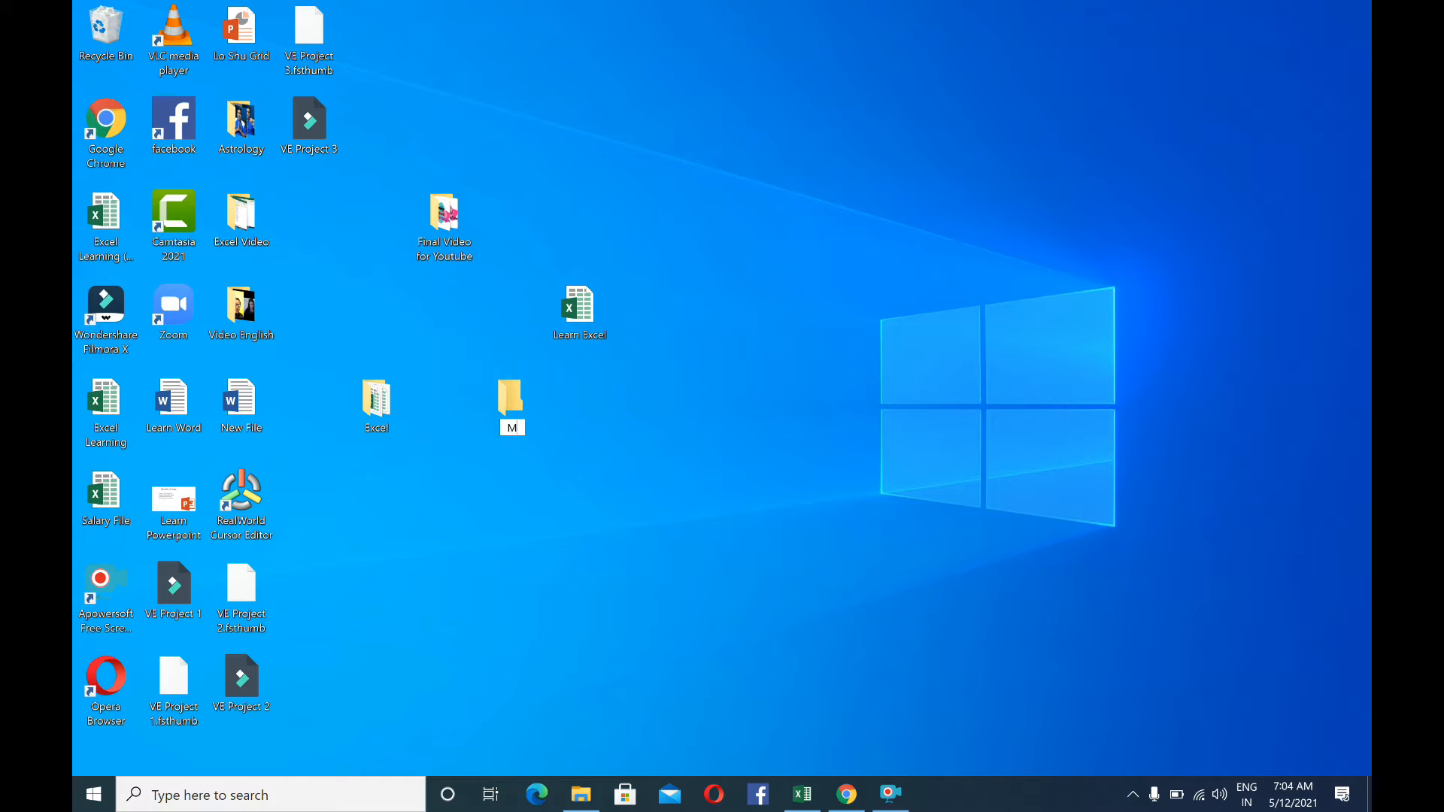
{"action": "type", "text": "S Excel"}
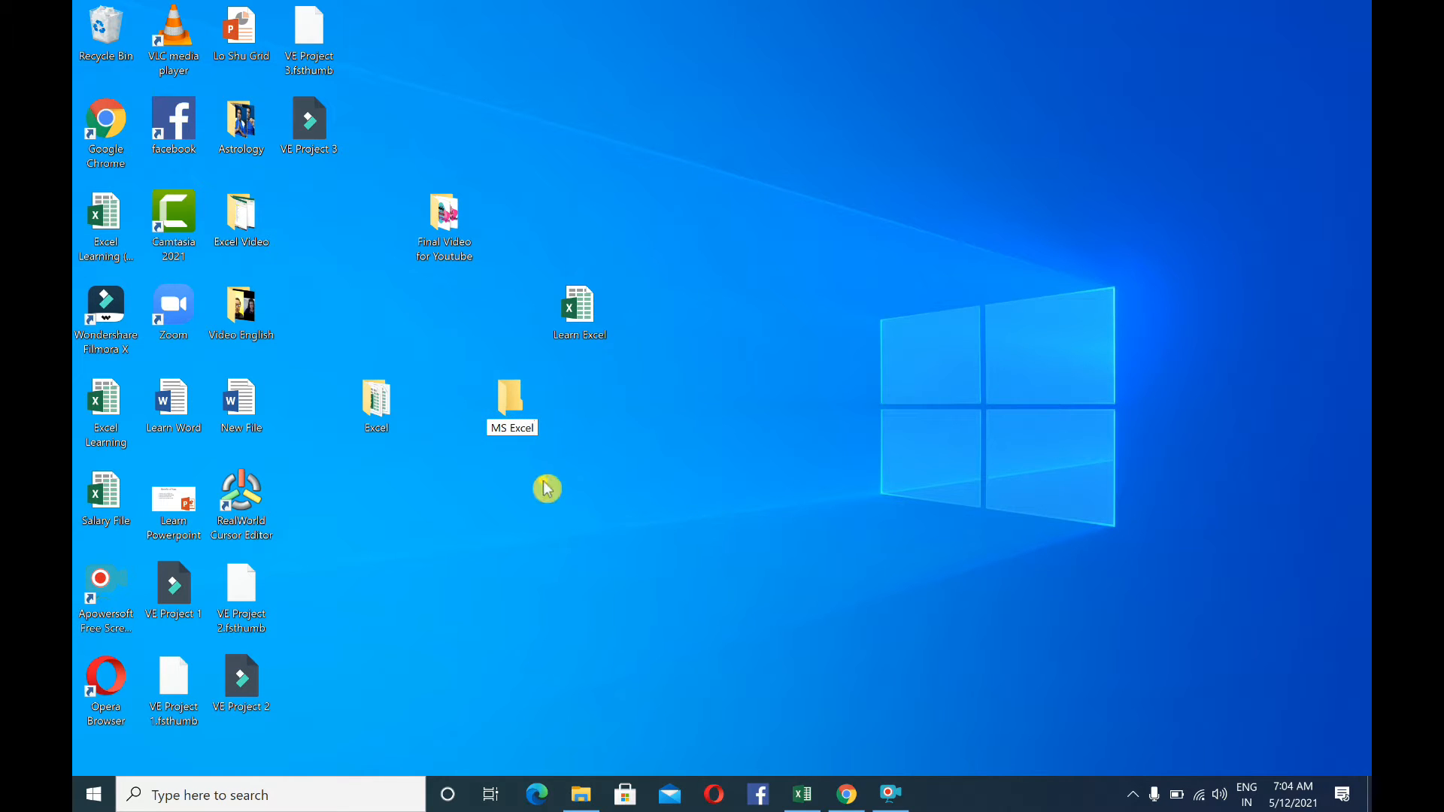
{"action": "key", "text": "Return"}
{"action": "left_click", "coordinate": [633, 416]}
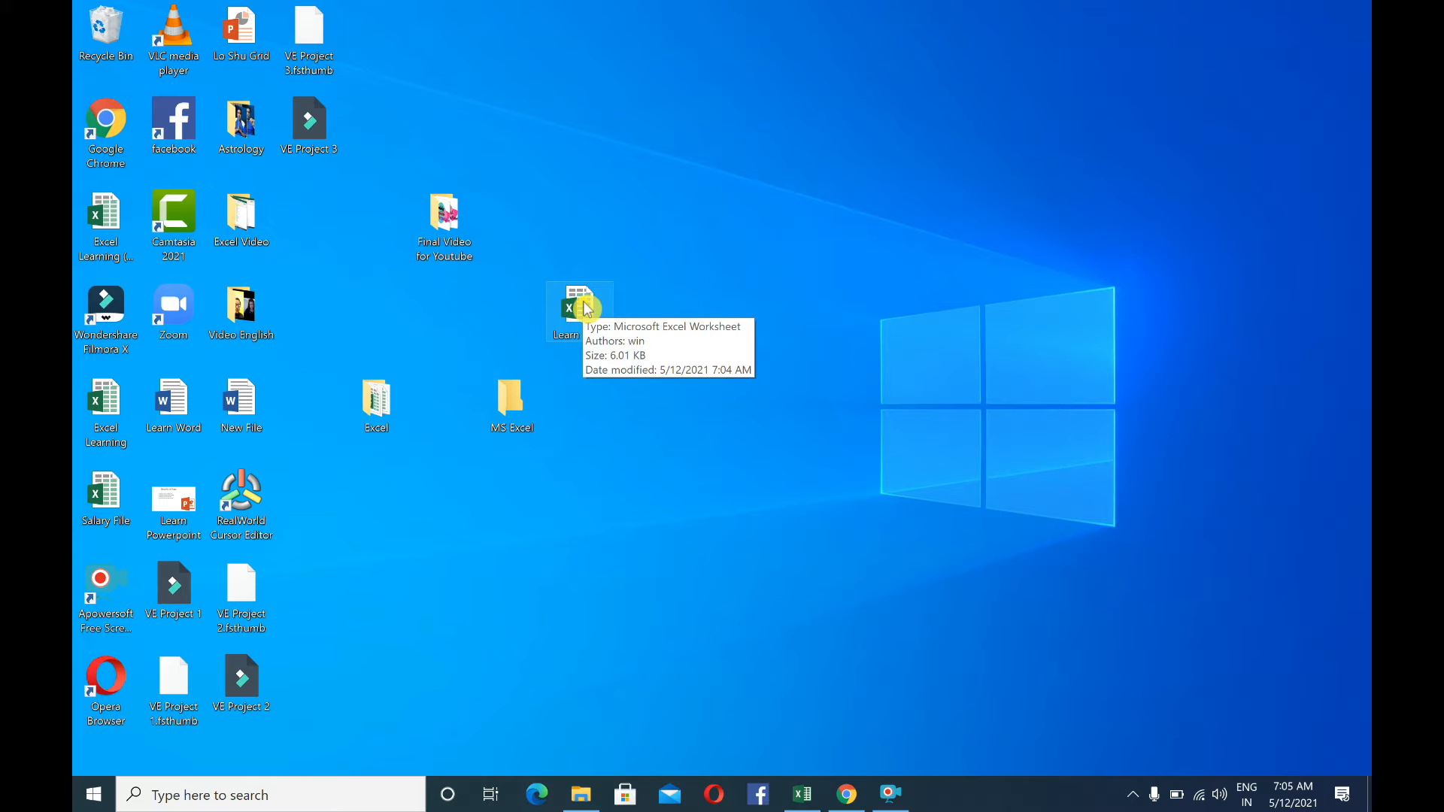
Move the Learn Excel worksheet from the desktop into the MS Excel folder and open that folder in a maximized window
{"action": "left_click_drag", "start_coordinate": [587, 308], "coordinate": [525, 395]}
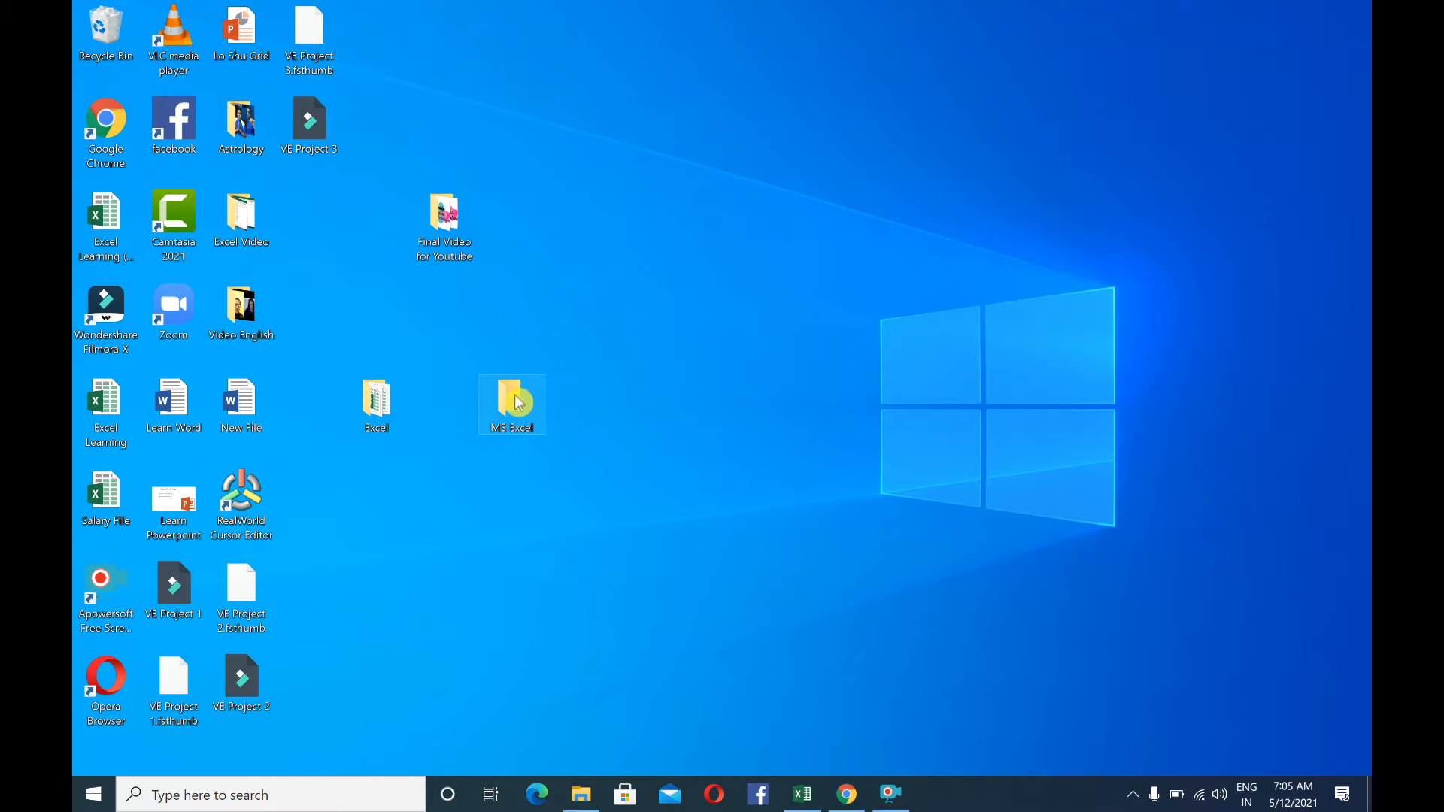
{"action": "mouse_move", "coordinate": [518, 403]}
{"action": "double_click", "coordinate": [518, 403]}
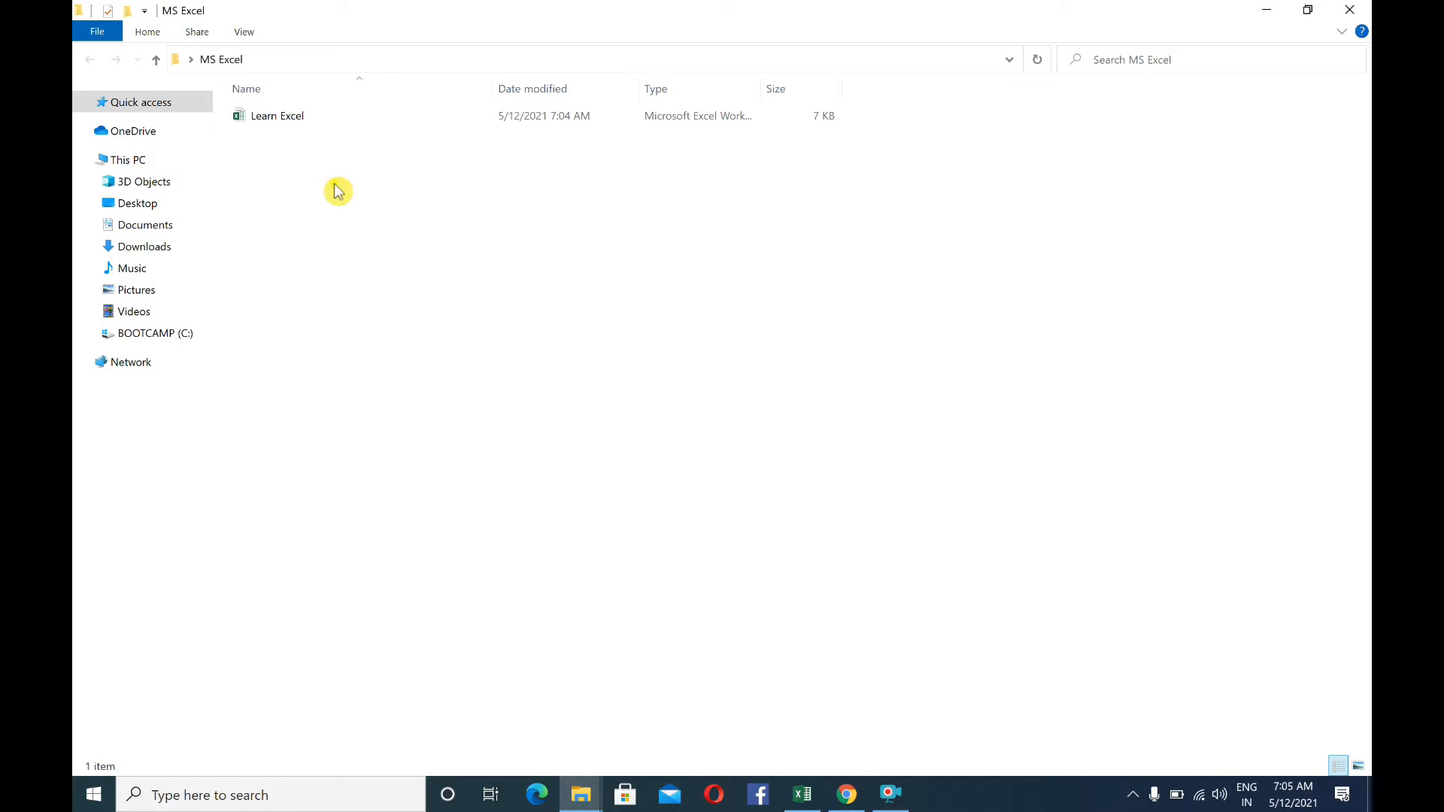
{"action": "left_click", "coordinate": [1267, 9]}
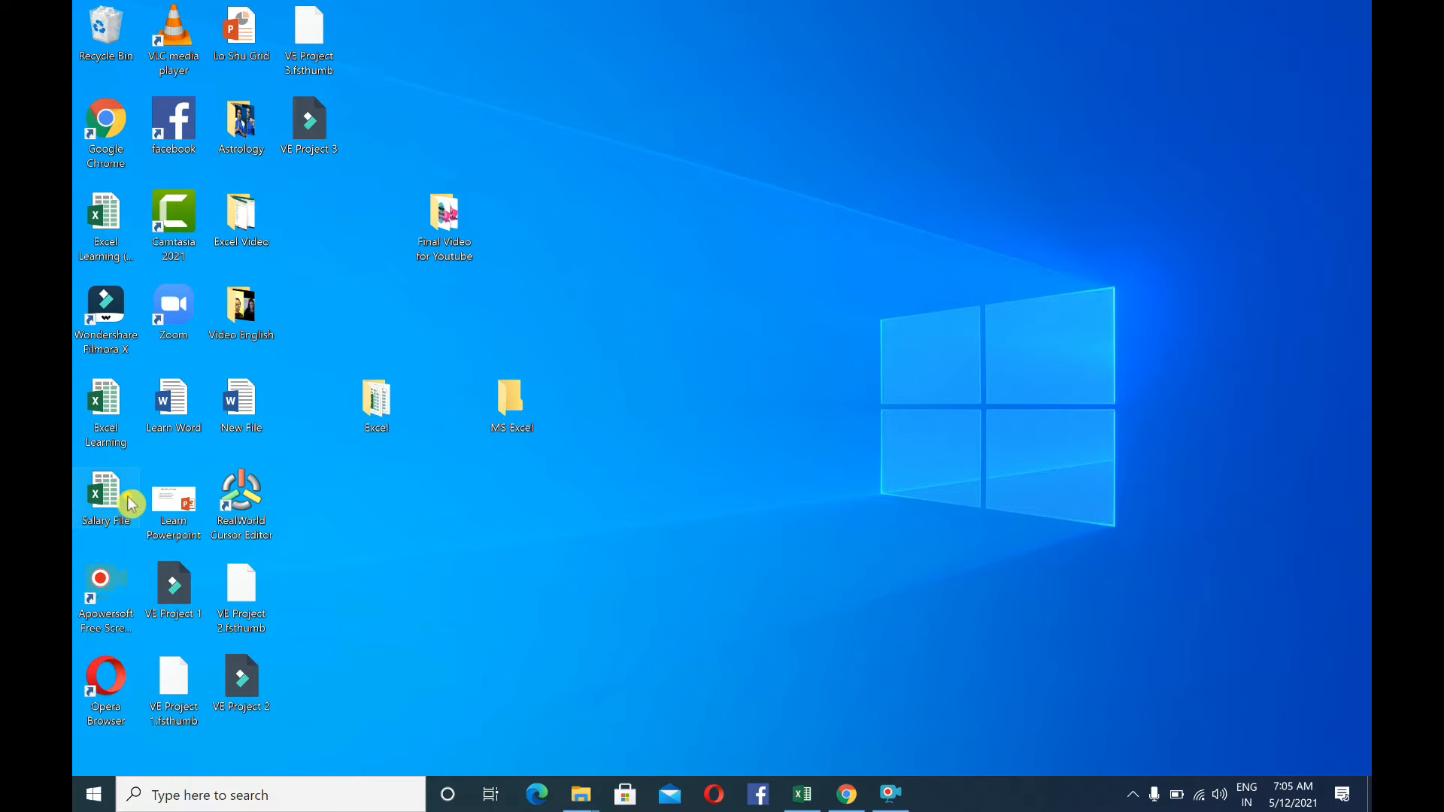
{"action": "double_click", "coordinate": [513, 406]}
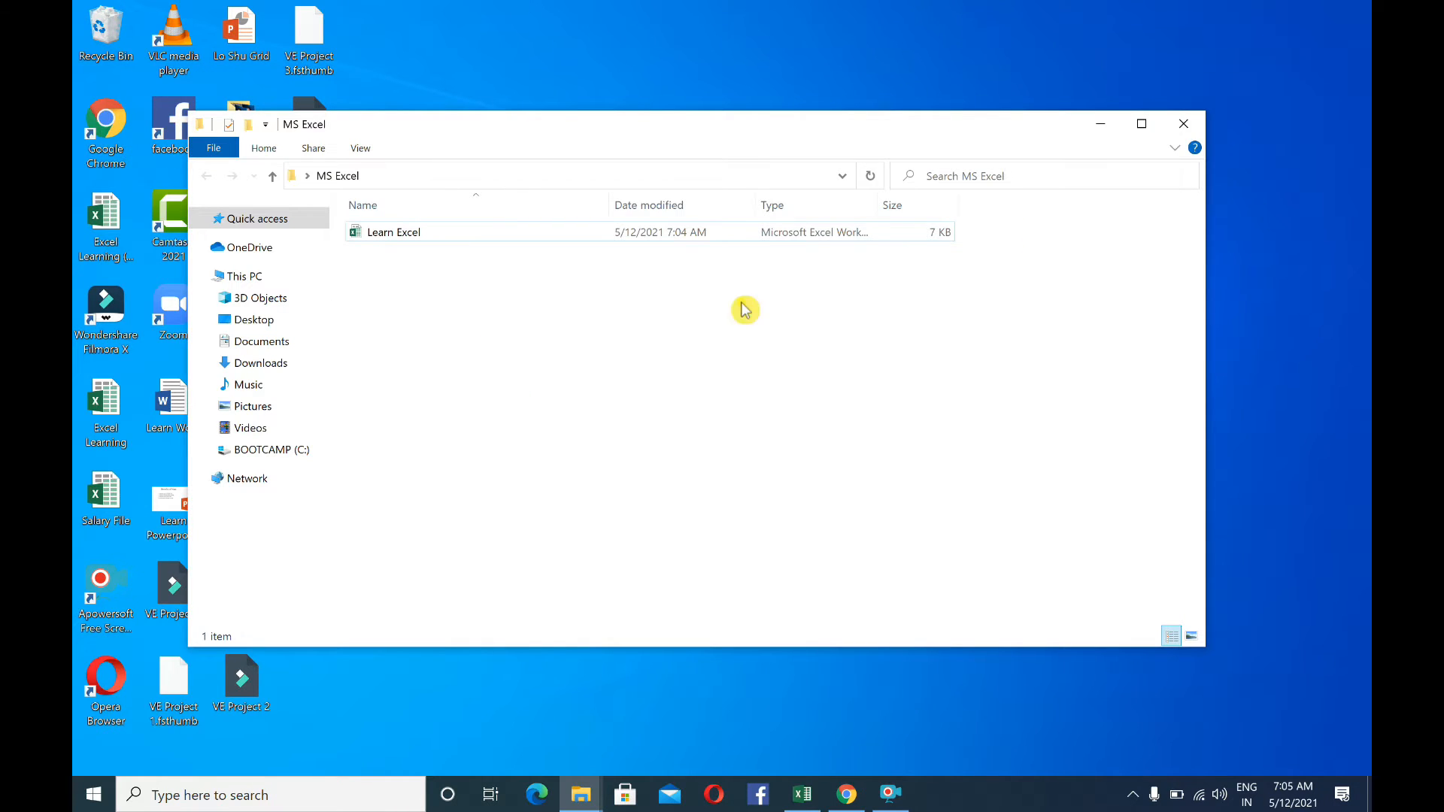
{"action": "left_click", "coordinate": [1142, 124]}
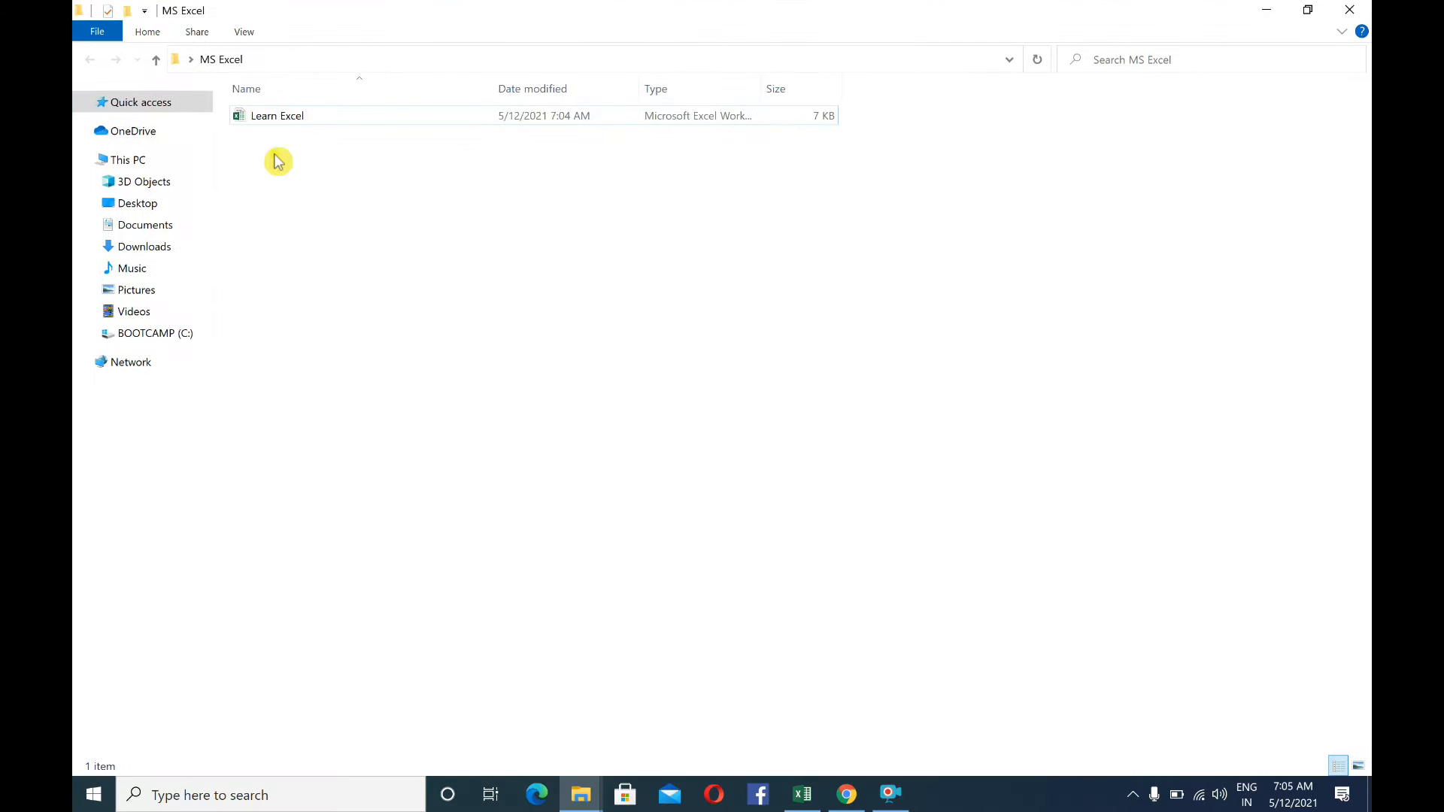
Create a new Microsoft Excel worksheet inside the MS Excel folder and name it Learn English
{"action": "right_click", "coordinate": [238, 147]}
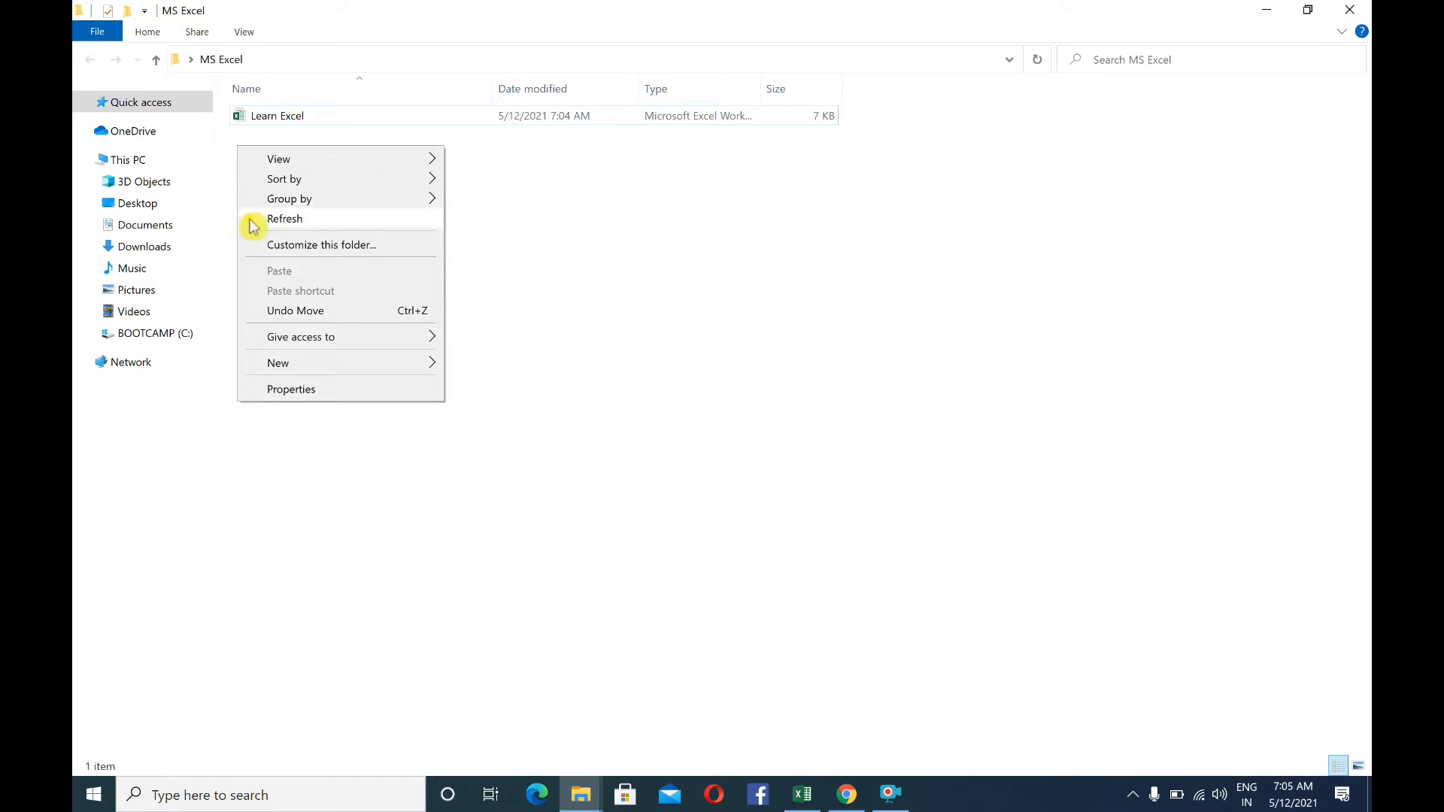
{"action": "left_click", "coordinate": [461, 173]}
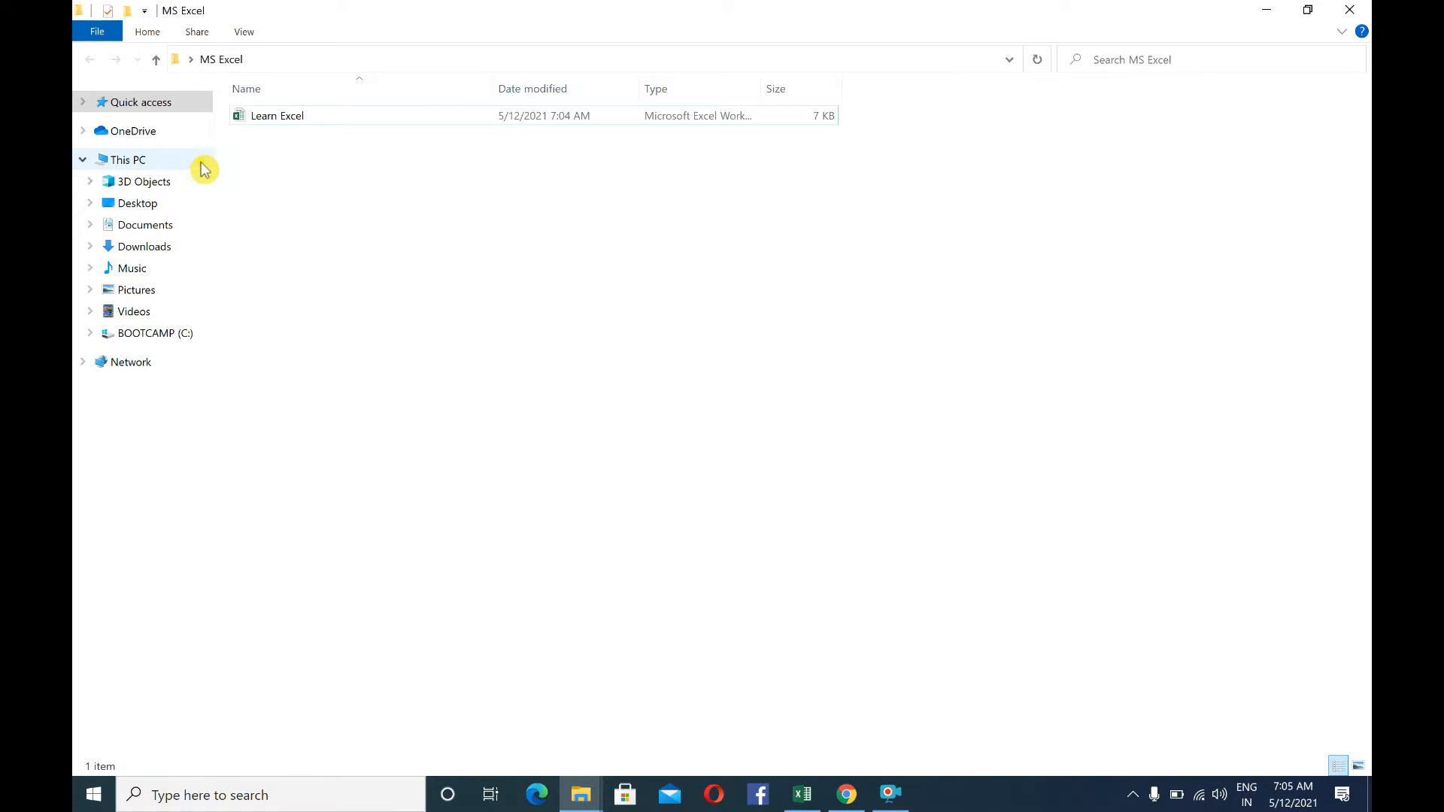
{"action": "right_click", "coordinate": [247, 154]}
{"action": "mouse_move", "coordinate": [323, 370]}
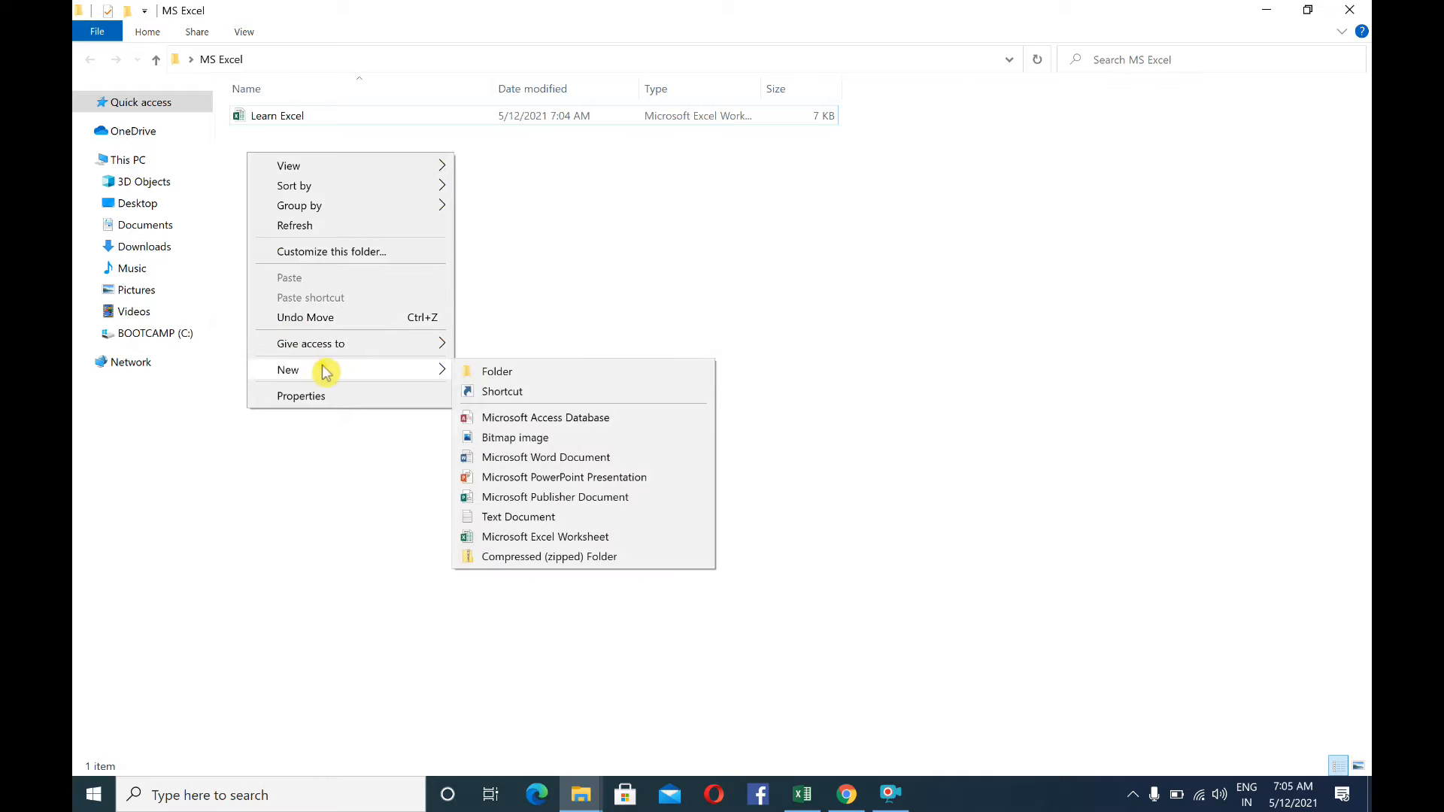
{"action": "left_click", "coordinate": [541, 537]}
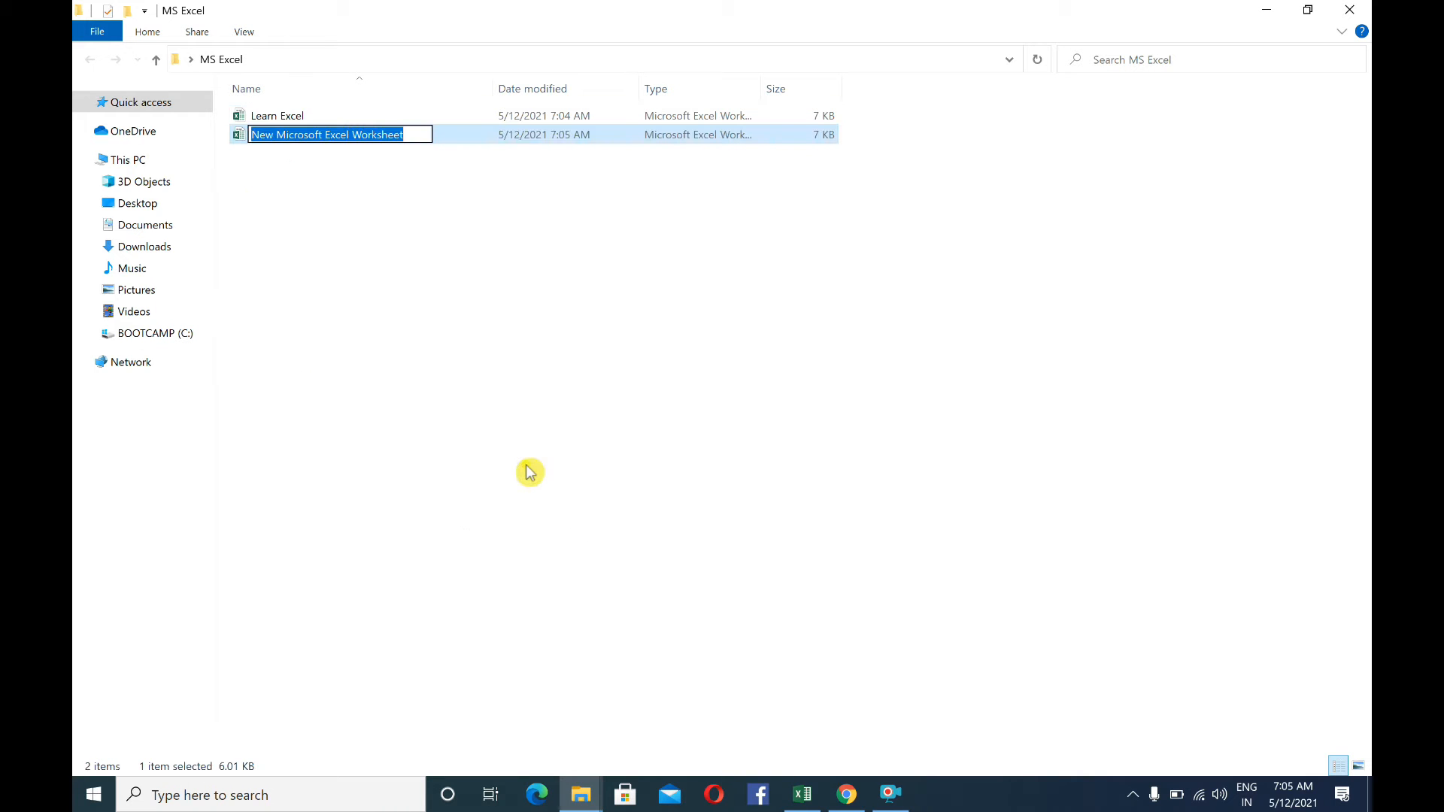
{"action": "key", "text": "BackSpace"}
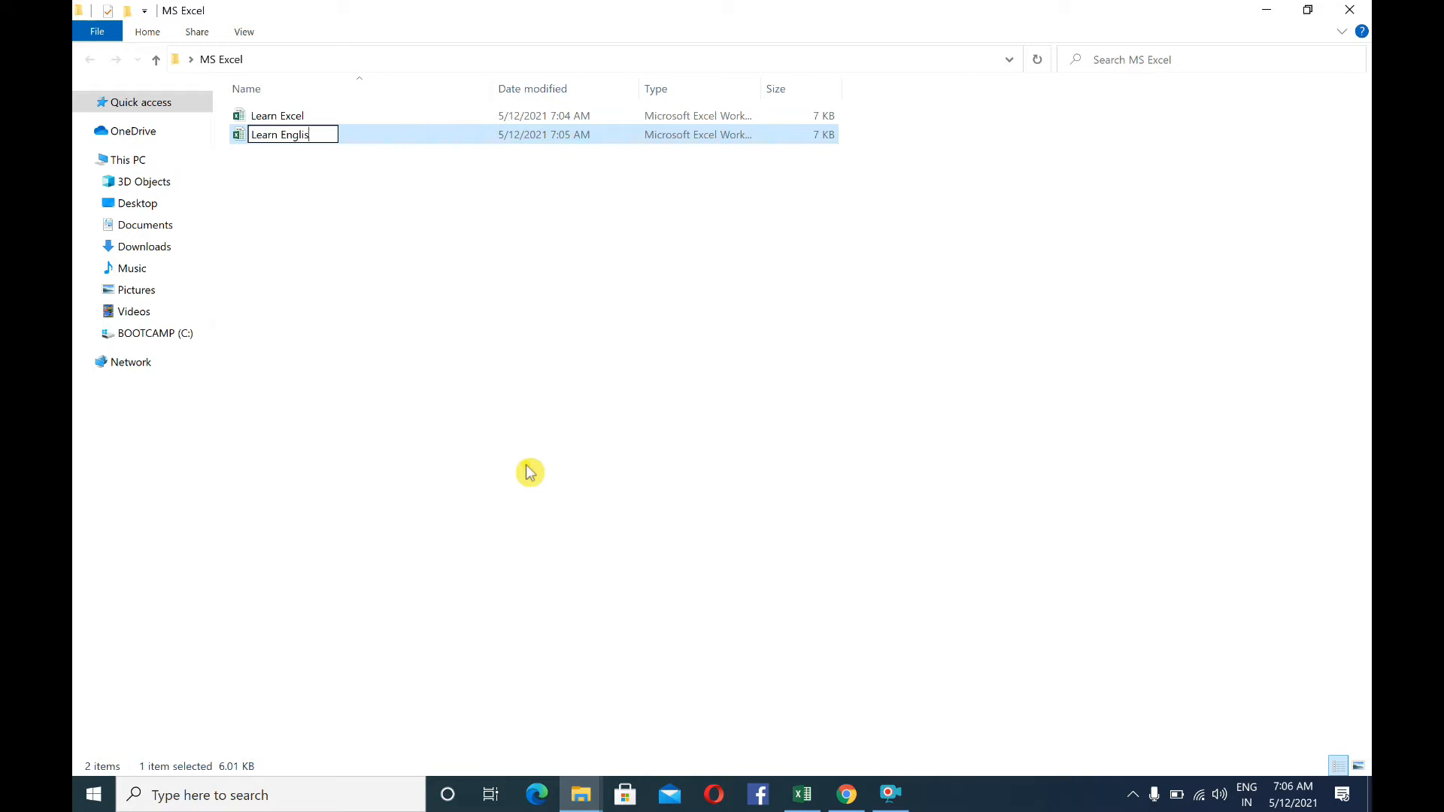
{"action": "left_click", "coordinate": [318, 246]}
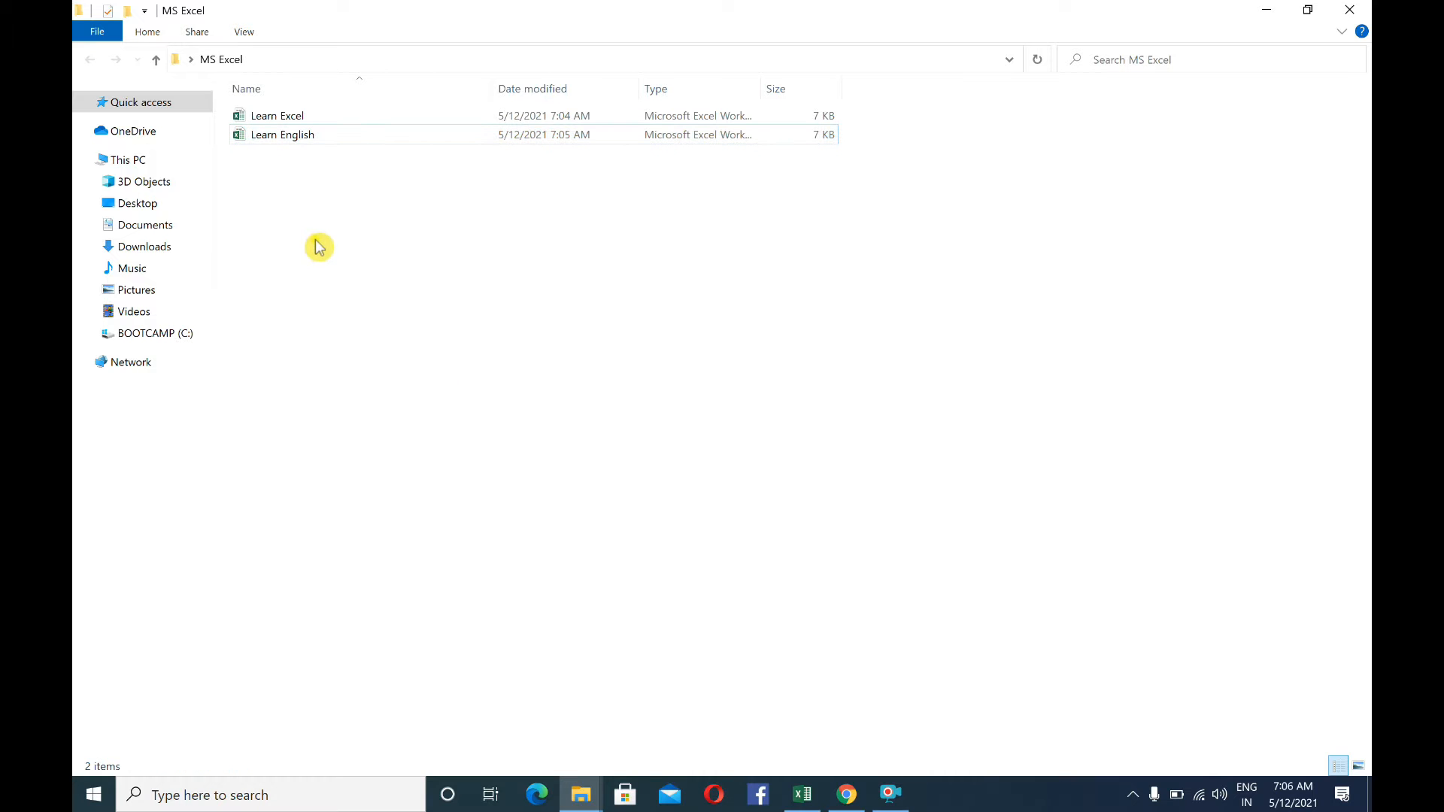
Create another Microsoft Excel worksheet in the MS Excel folder and name it Salary File
{"action": "right_click", "coordinate": [243, 173]}
{"action": "mouse_move", "coordinate": [403, 390]}
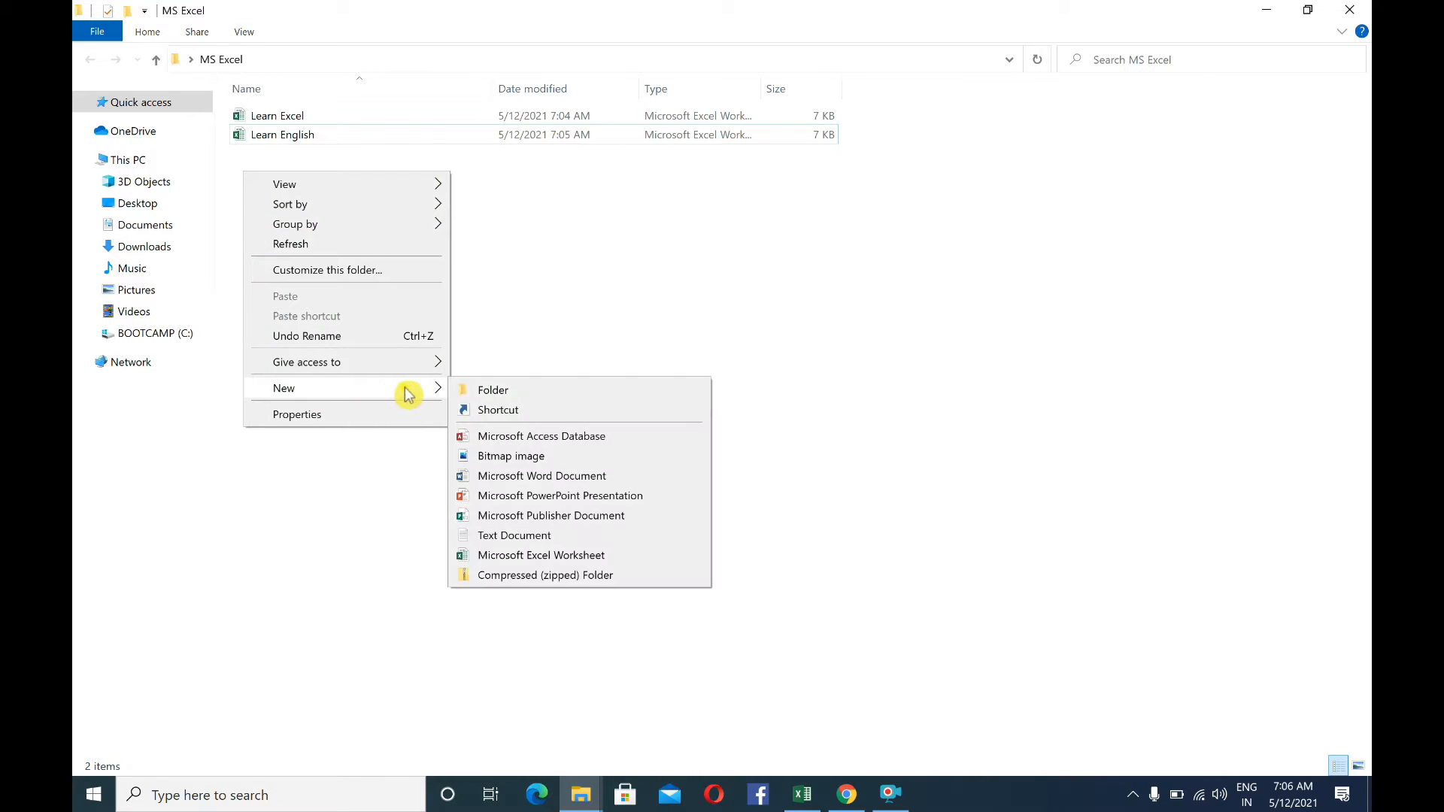
{"action": "left_click", "coordinate": [542, 558]}
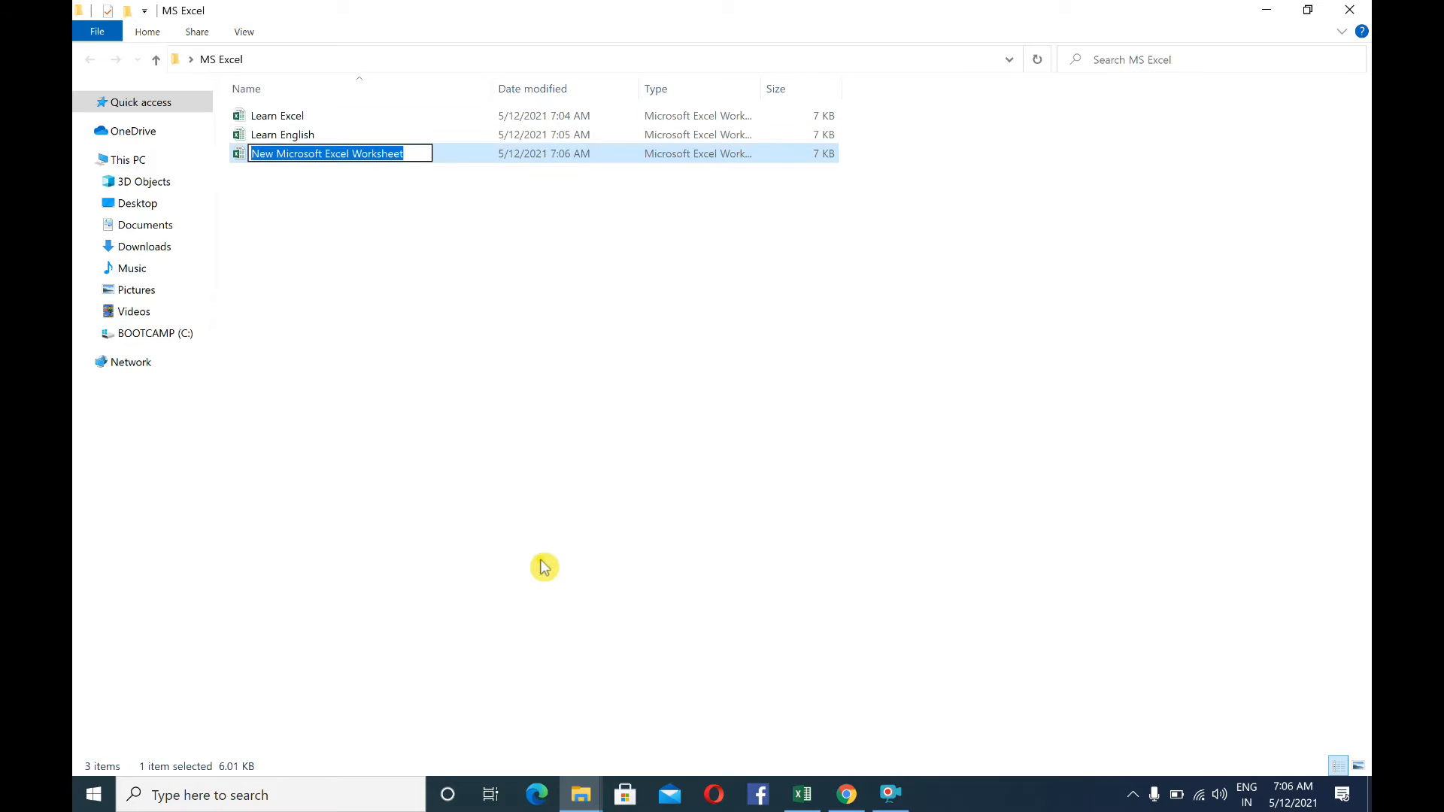
{"action": "type", "text": "Salary File"}
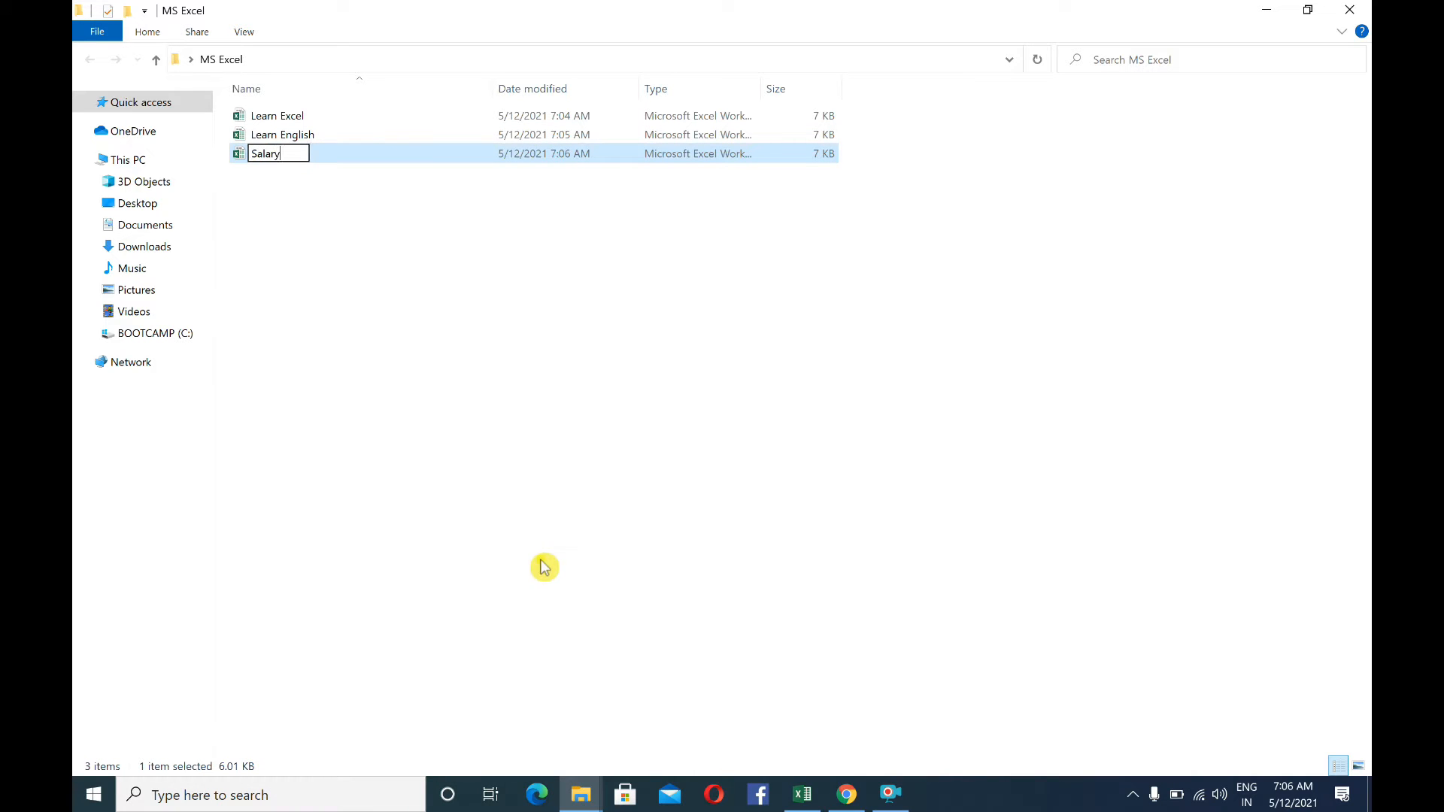
{"action": "left_click", "coordinate": [400, 280]}
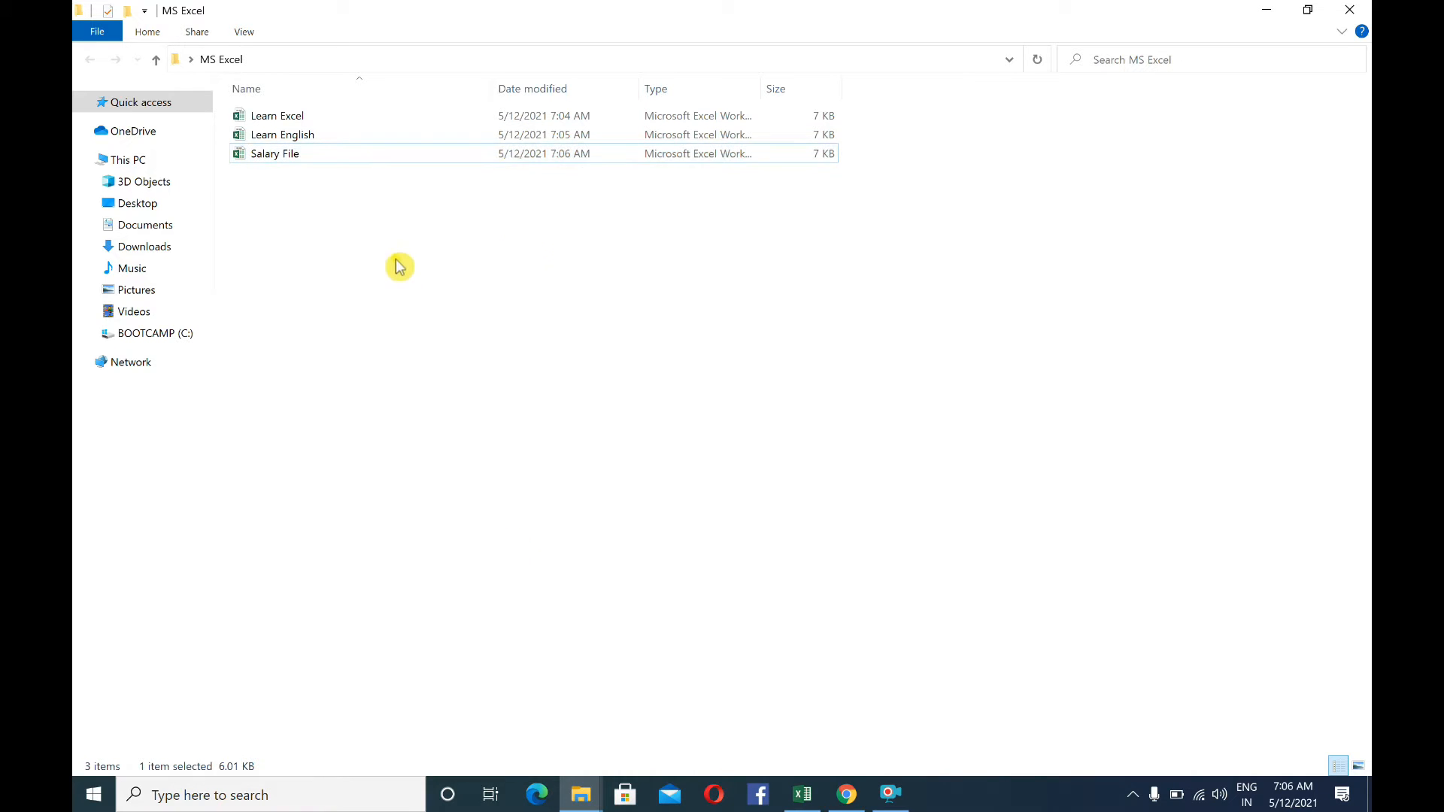
Try to open the Learn Excel worksheet from the MS Excel folder and dismiss the alert
{"action": "double_click", "coordinate": [283, 119]}
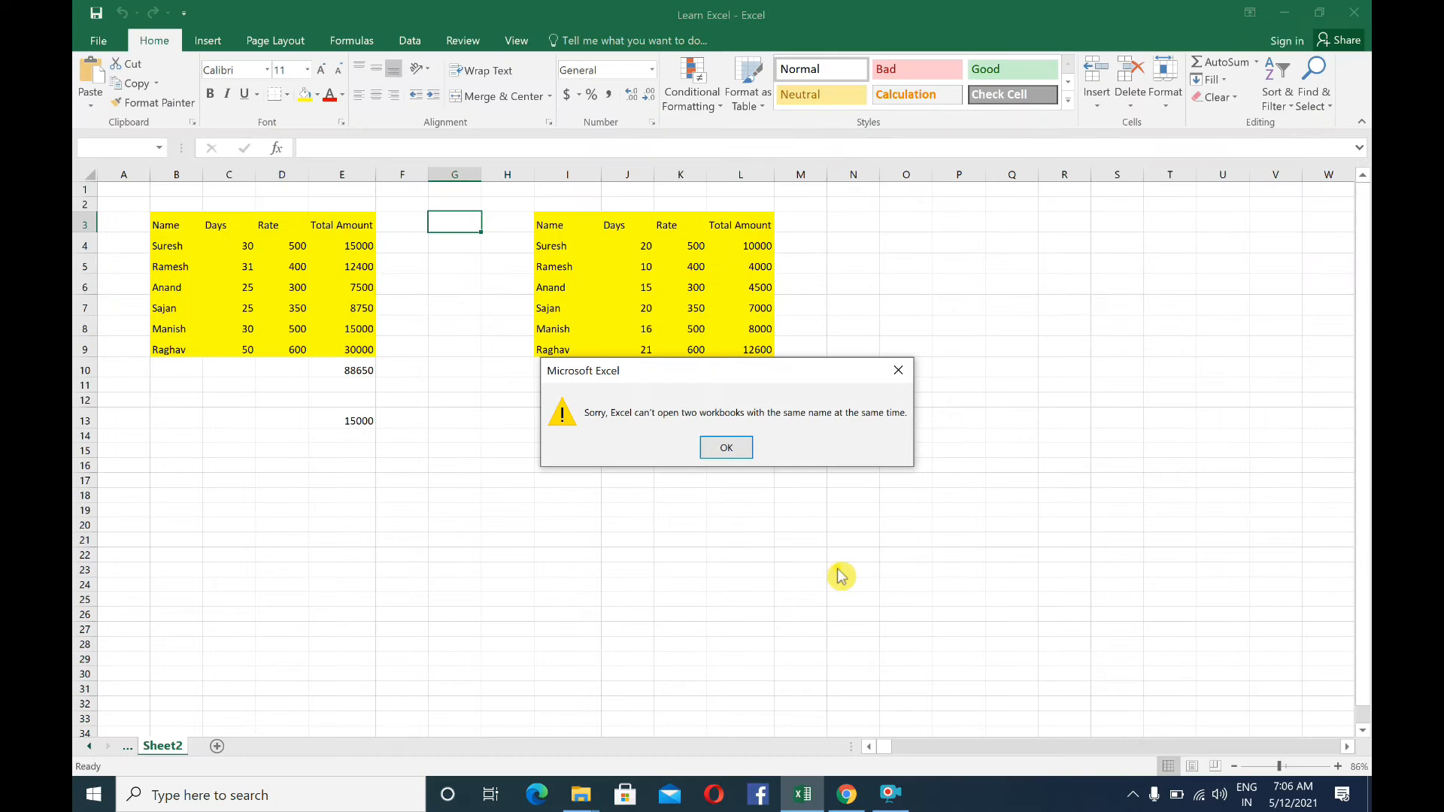
{"action": "left_click", "coordinate": [896, 385]}
{"action": "left_click", "coordinate": [402, 435]}
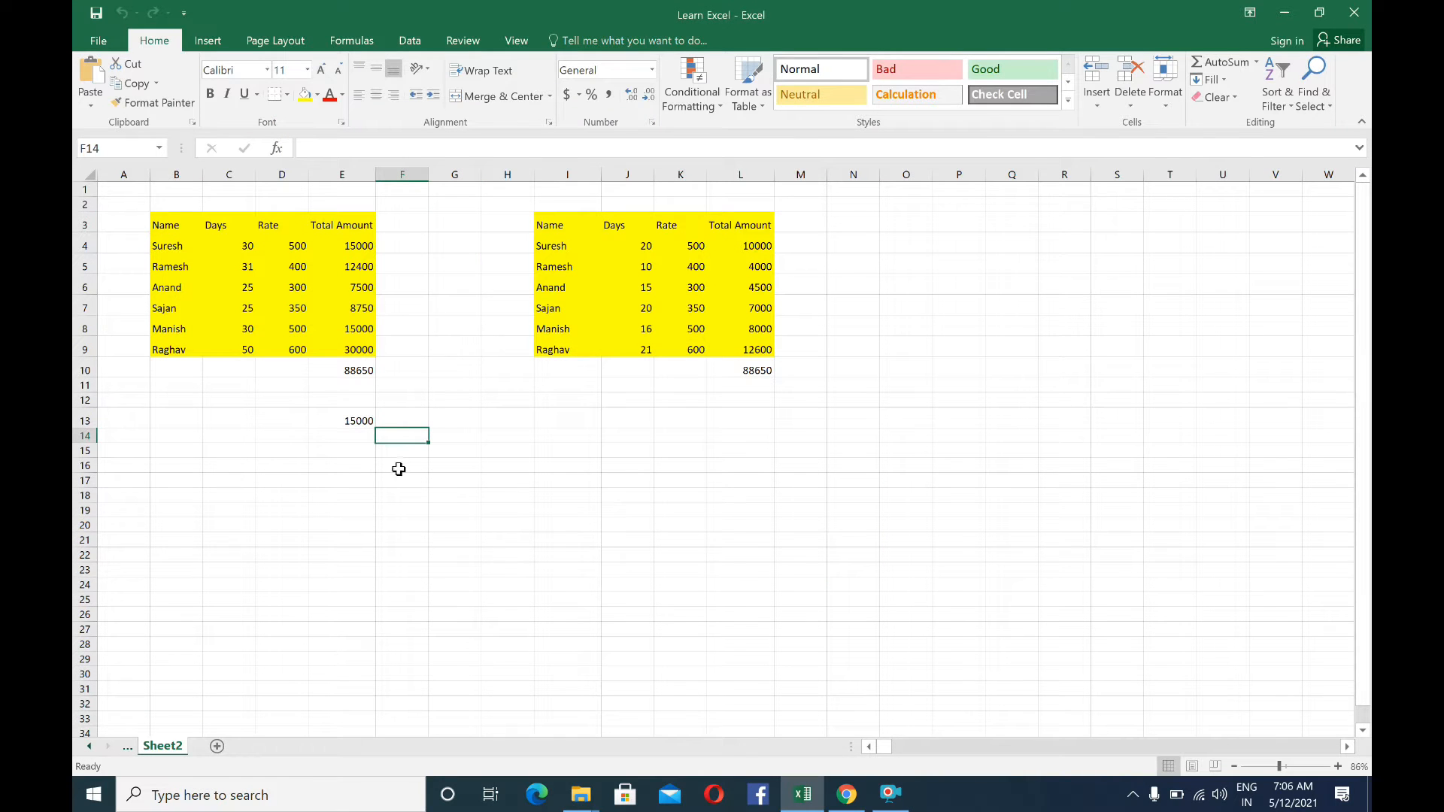
Look over the Name, Days and Total Amount headers of the first table on Sheet2
{"action": "left_click", "coordinate": [266, 397]}
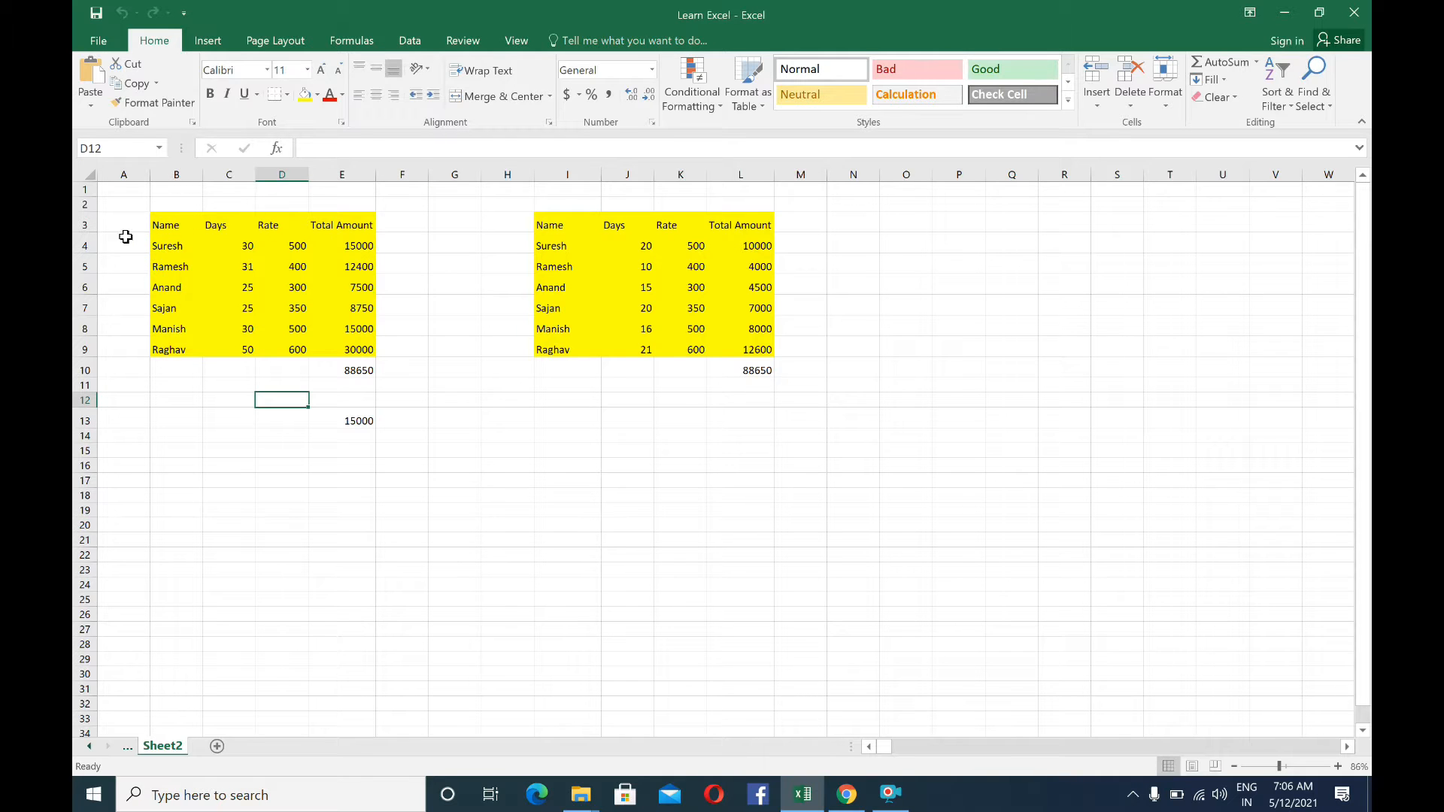
{"action": "left_click", "coordinate": [159, 227]}
{"action": "left_click", "coordinate": [239, 218]}
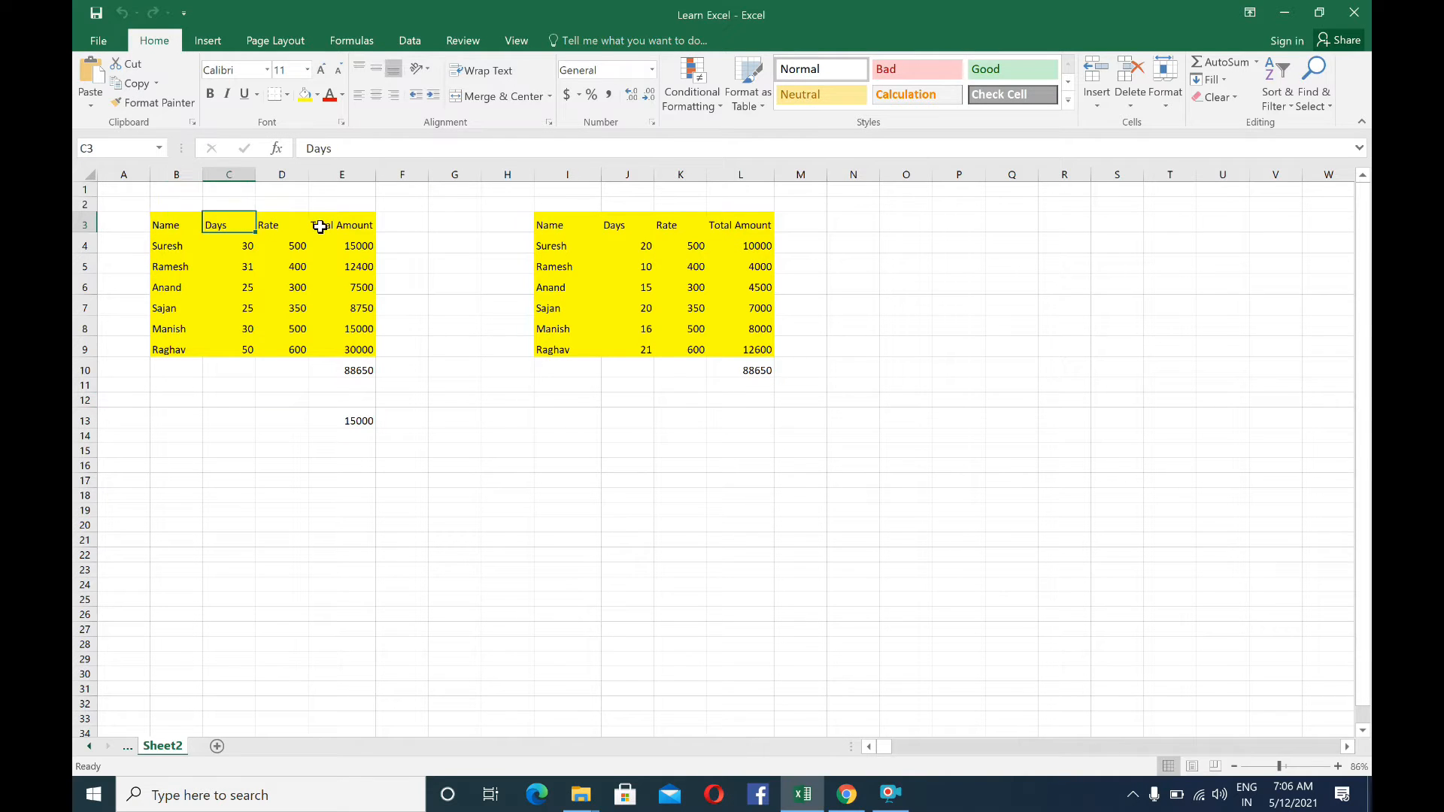
{"action": "left_click", "coordinate": [318, 227]}
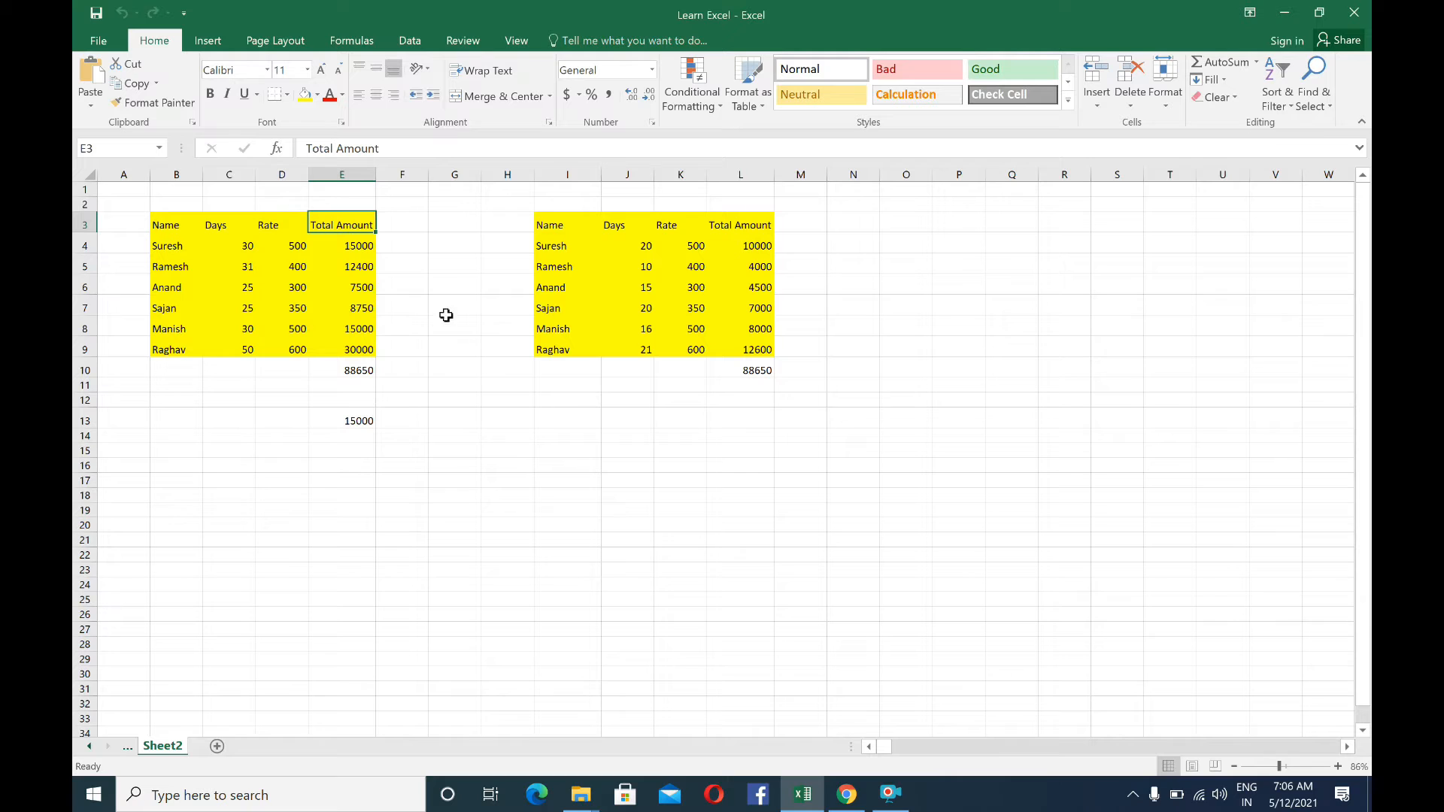
Add a new worksheet after Sheet2, then view Sheet2 and return to the new blank sheet
{"action": "left_click", "coordinate": [217, 747]}
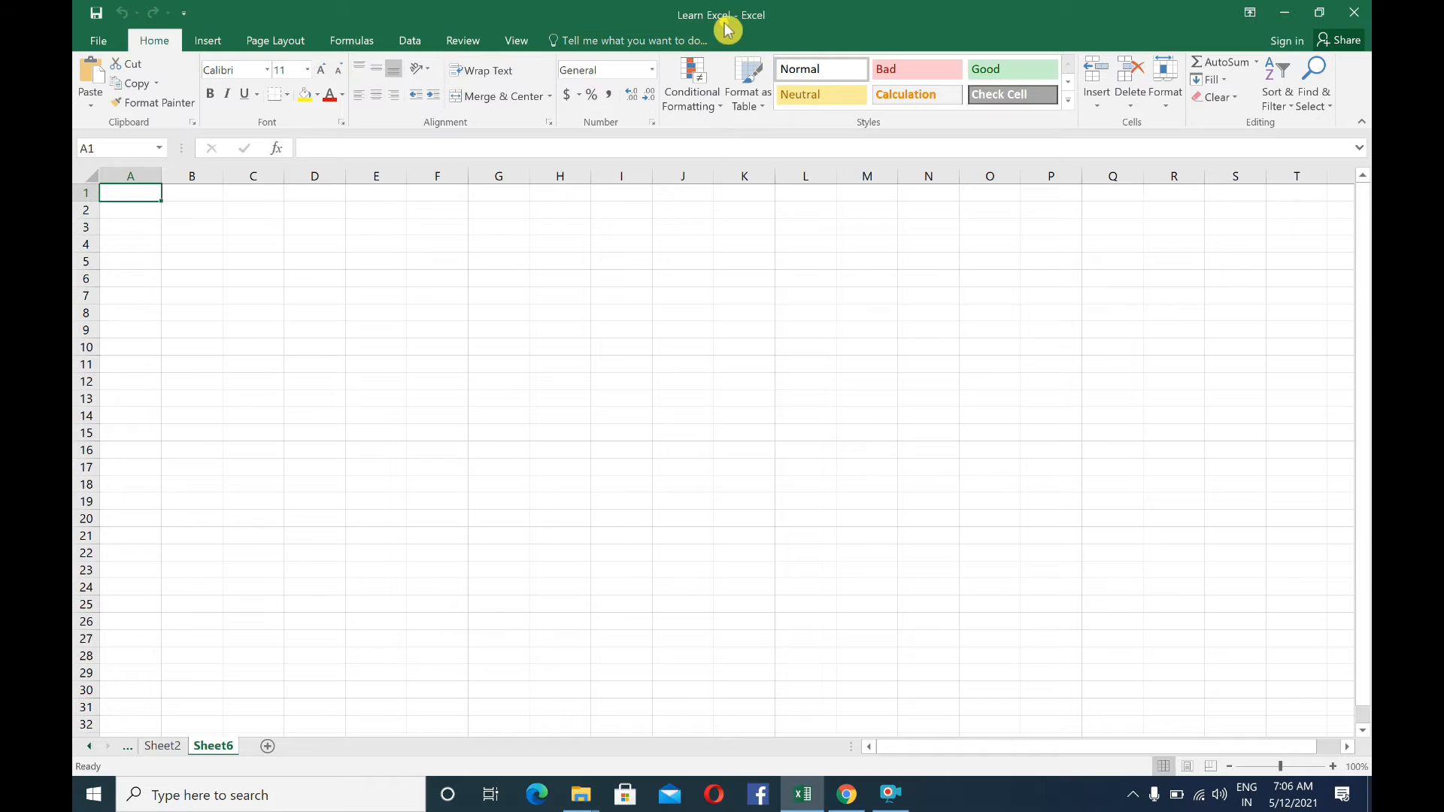
{"action": "left_click", "coordinate": [165, 747]}
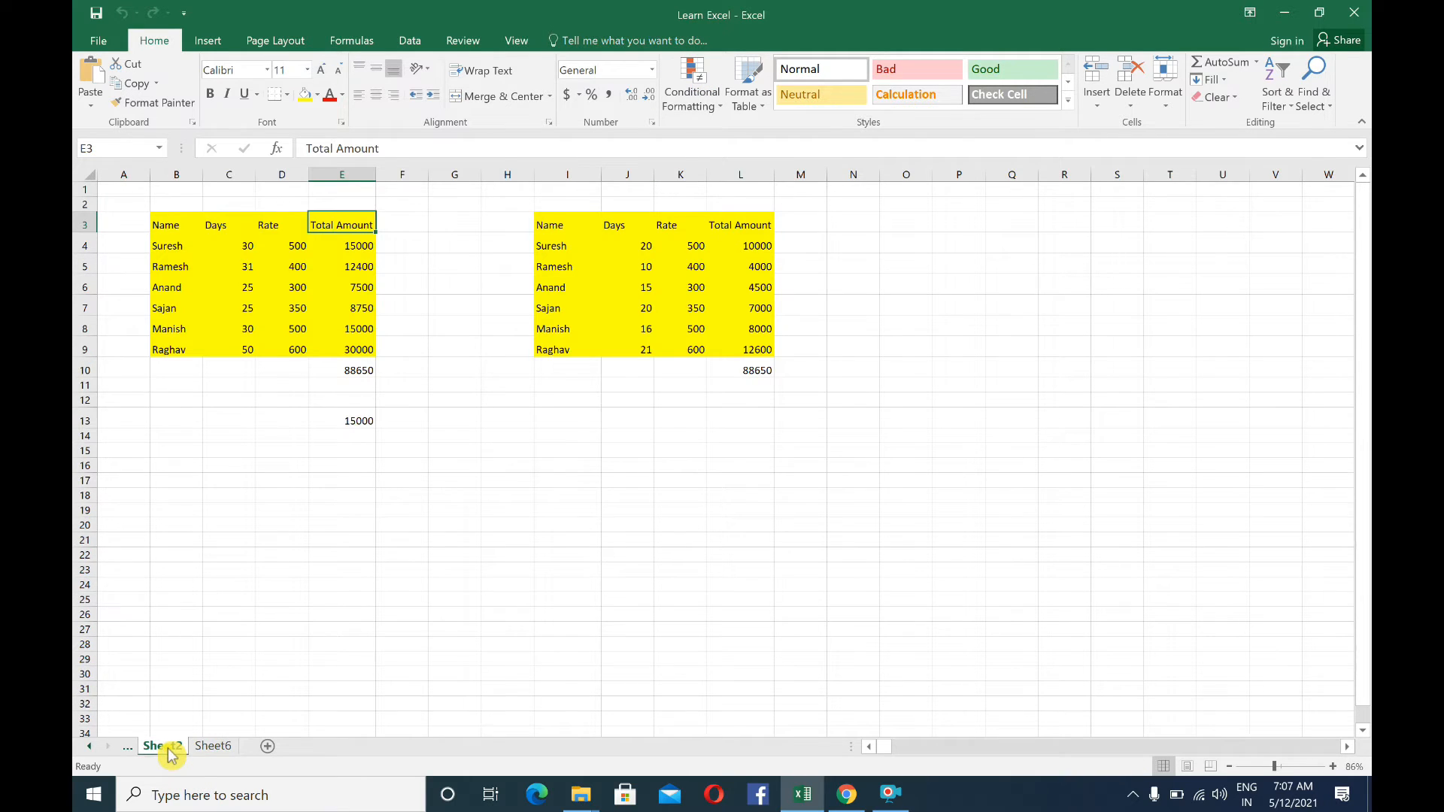
{"action": "left_click", "coordinate": [211, 746]}
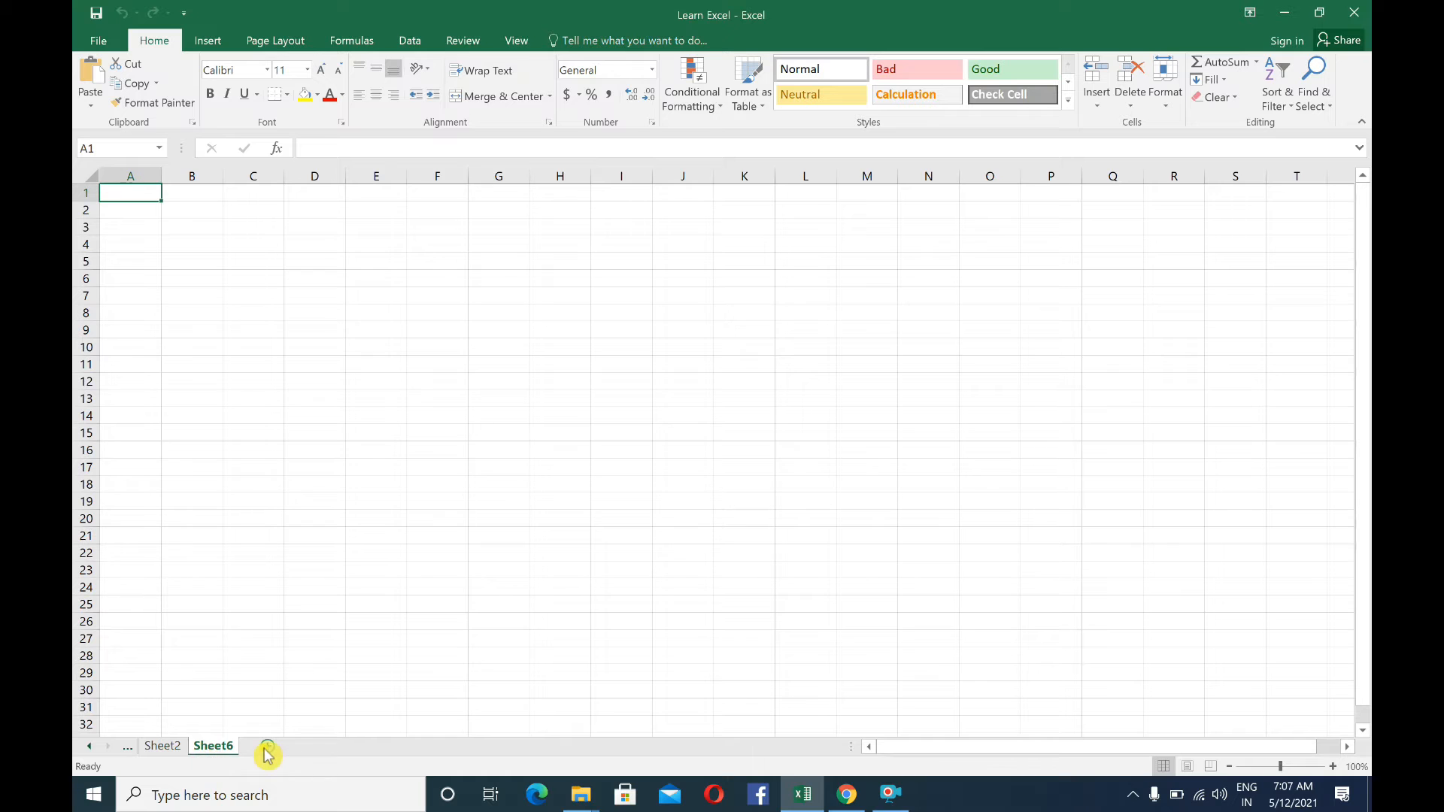
Add two more blank worksheets after Sheet6 in the Learn Excel workbook
{"action": "left_click", "coordinate": [316, 746]}
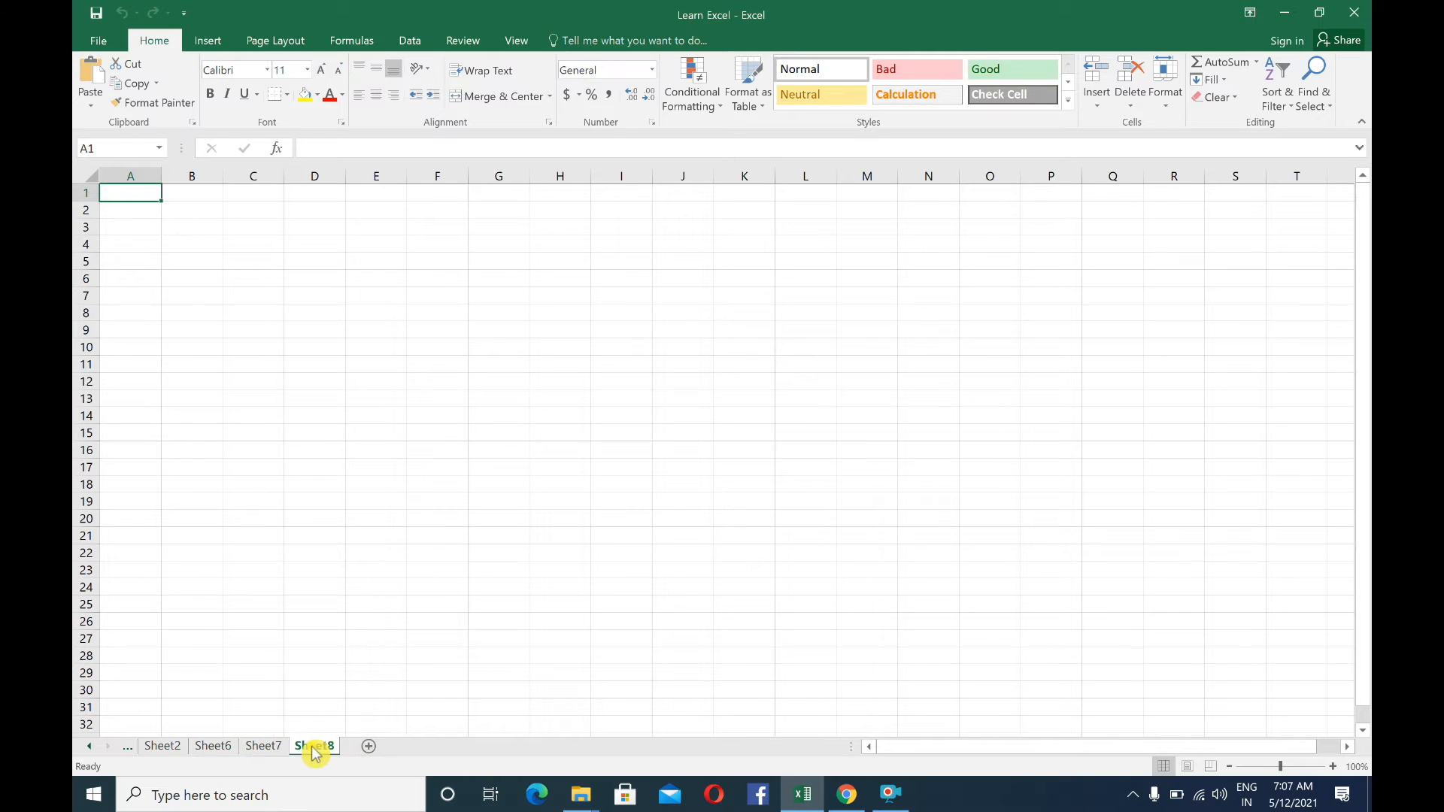
Insert a new worksheet in front of Sheet8, then delete that inserted worksheet
{"action": "left_click", "coordinate": [309, 748]}
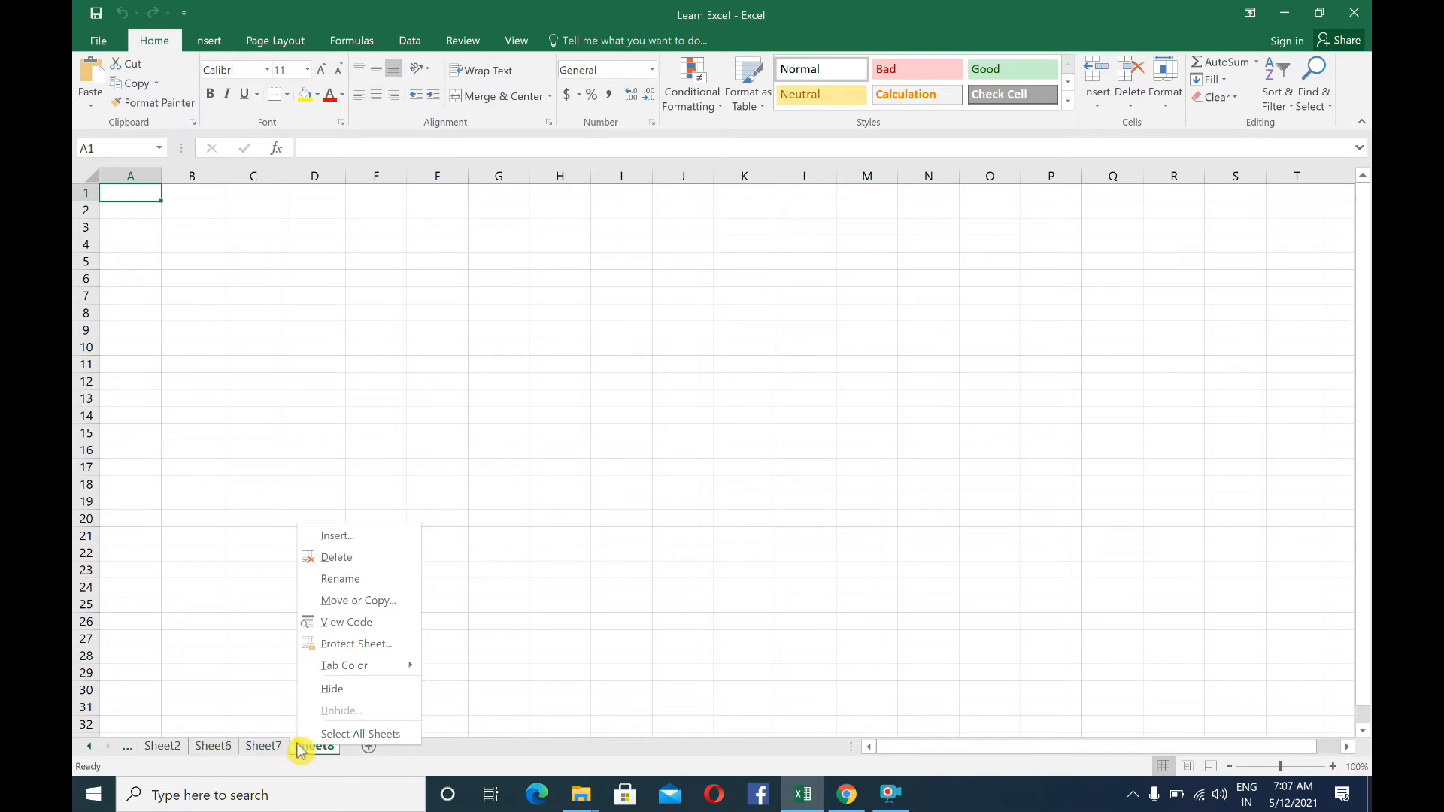
{"action": "left_click", "coordinate": [341, 540]}
{"action": "left_click", "coordinate": [461, 669]}
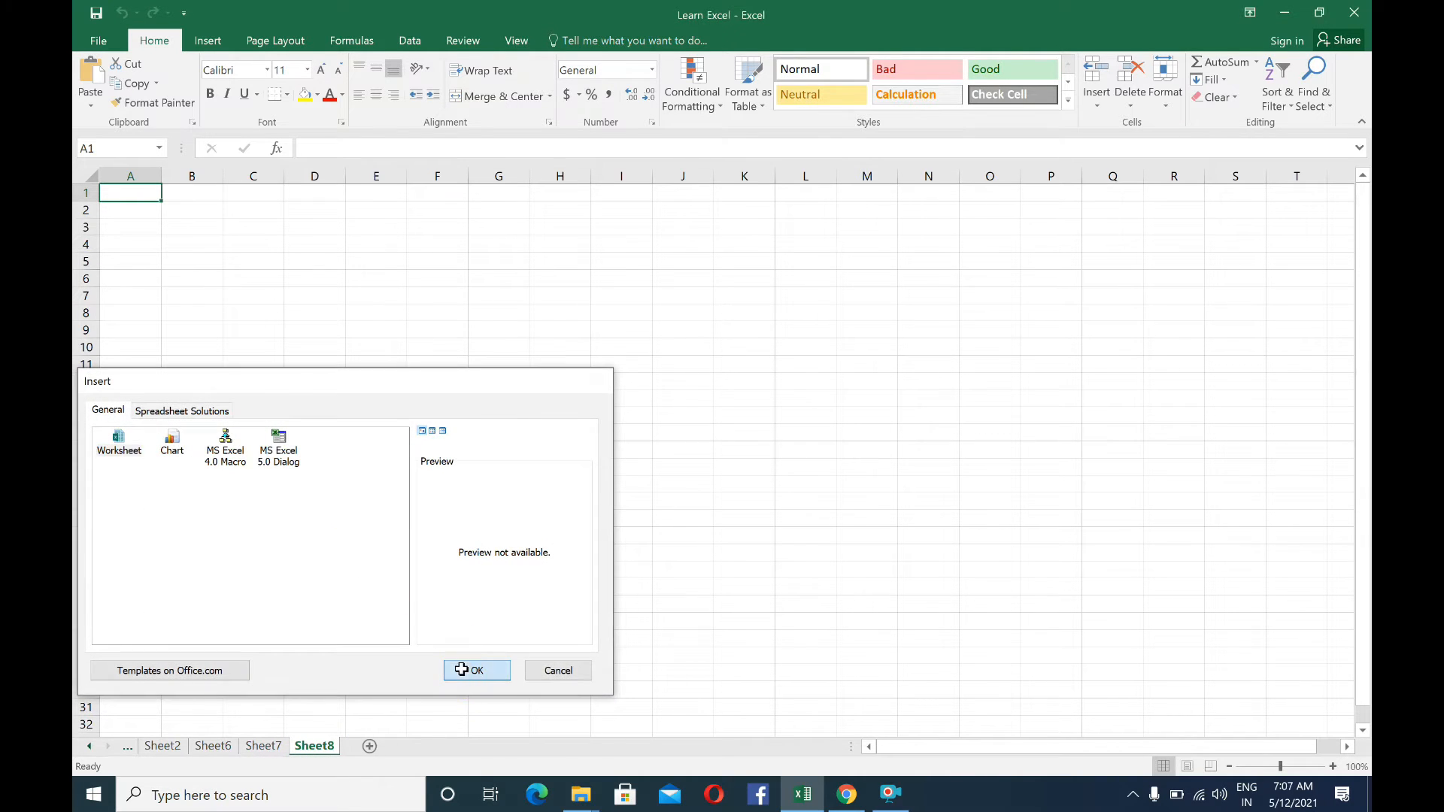
{"action": "left_click", "coordinate": [314, 746]}
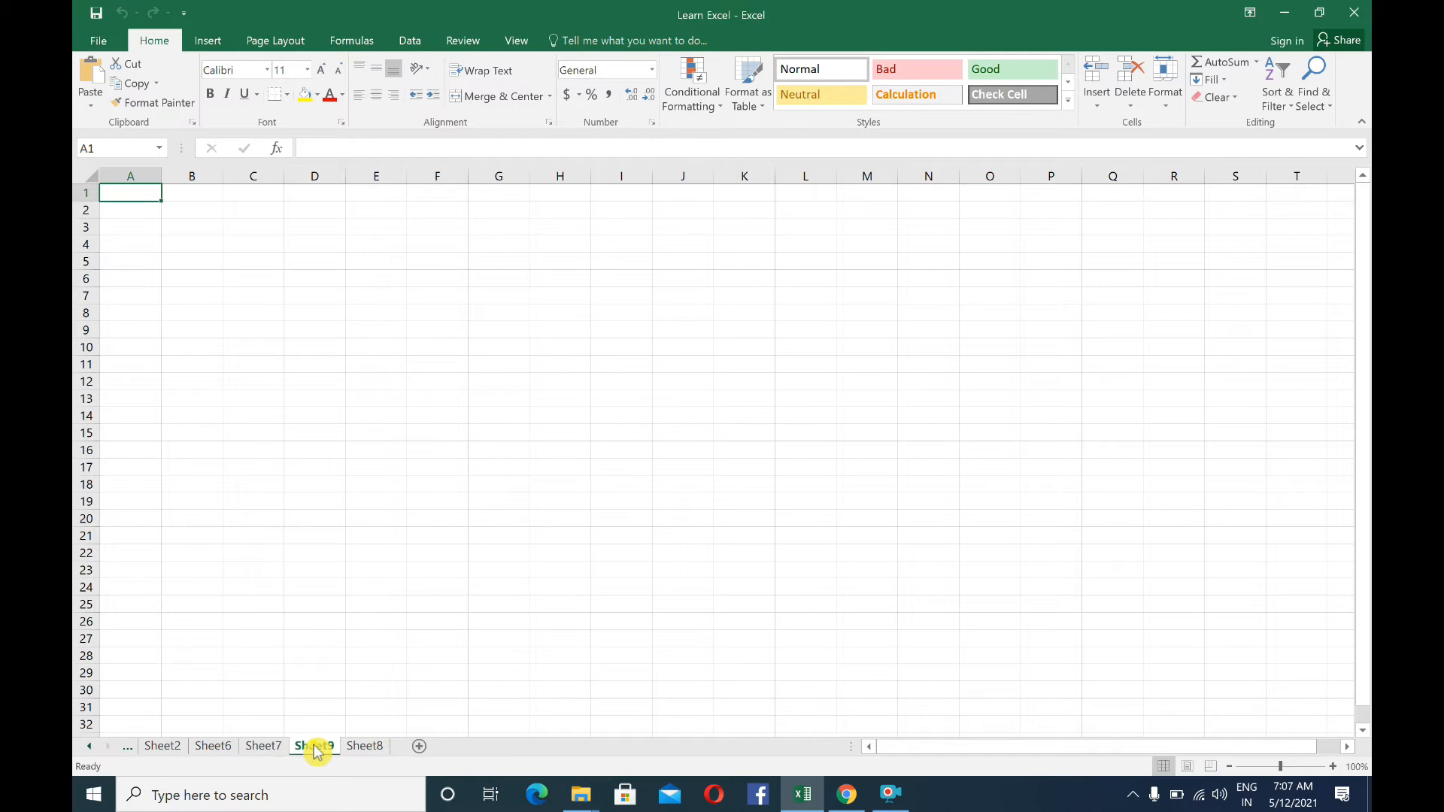
{"action": "right_click", "coordinate": [314, 746]}
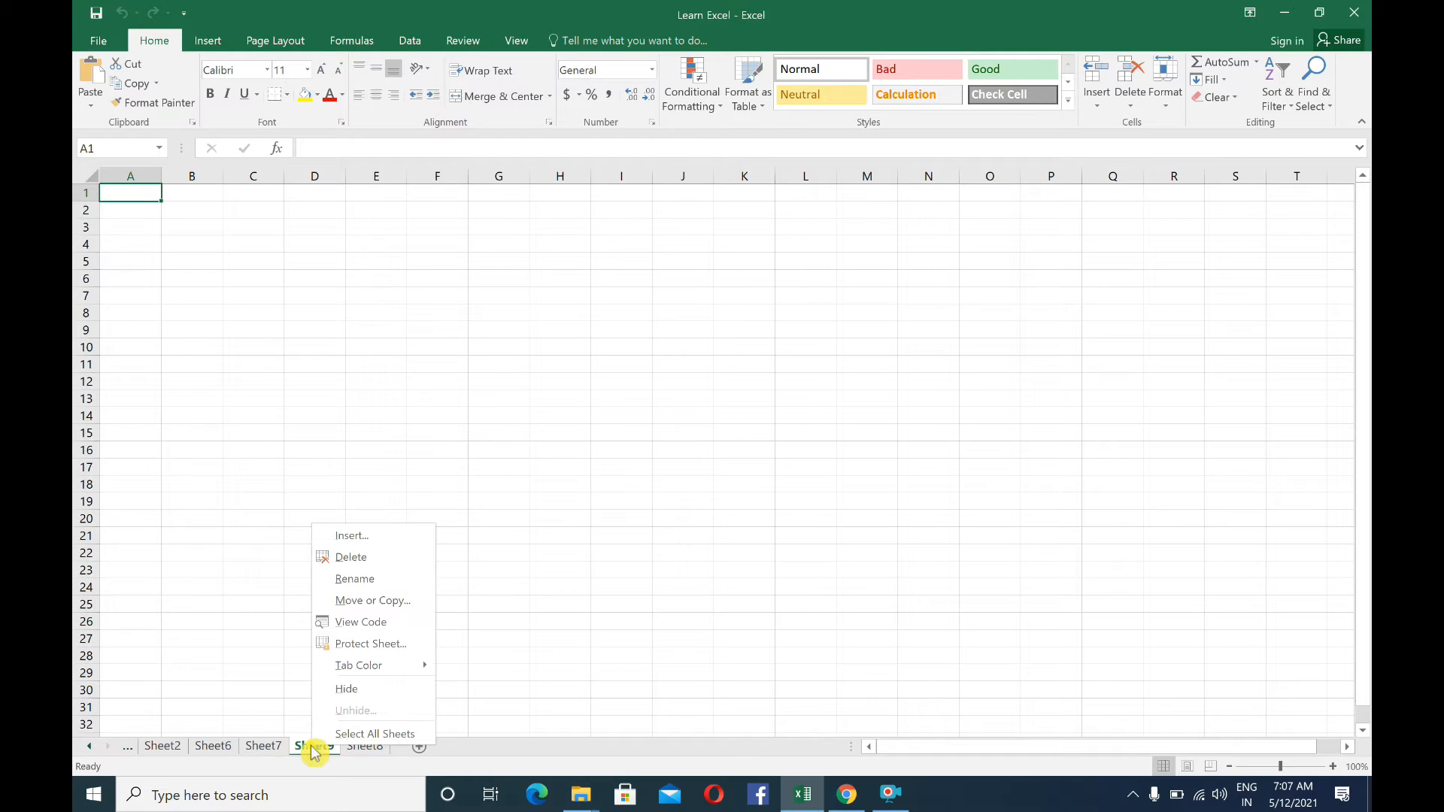
{"action": "left_click", "coordinate": [364, 560]}
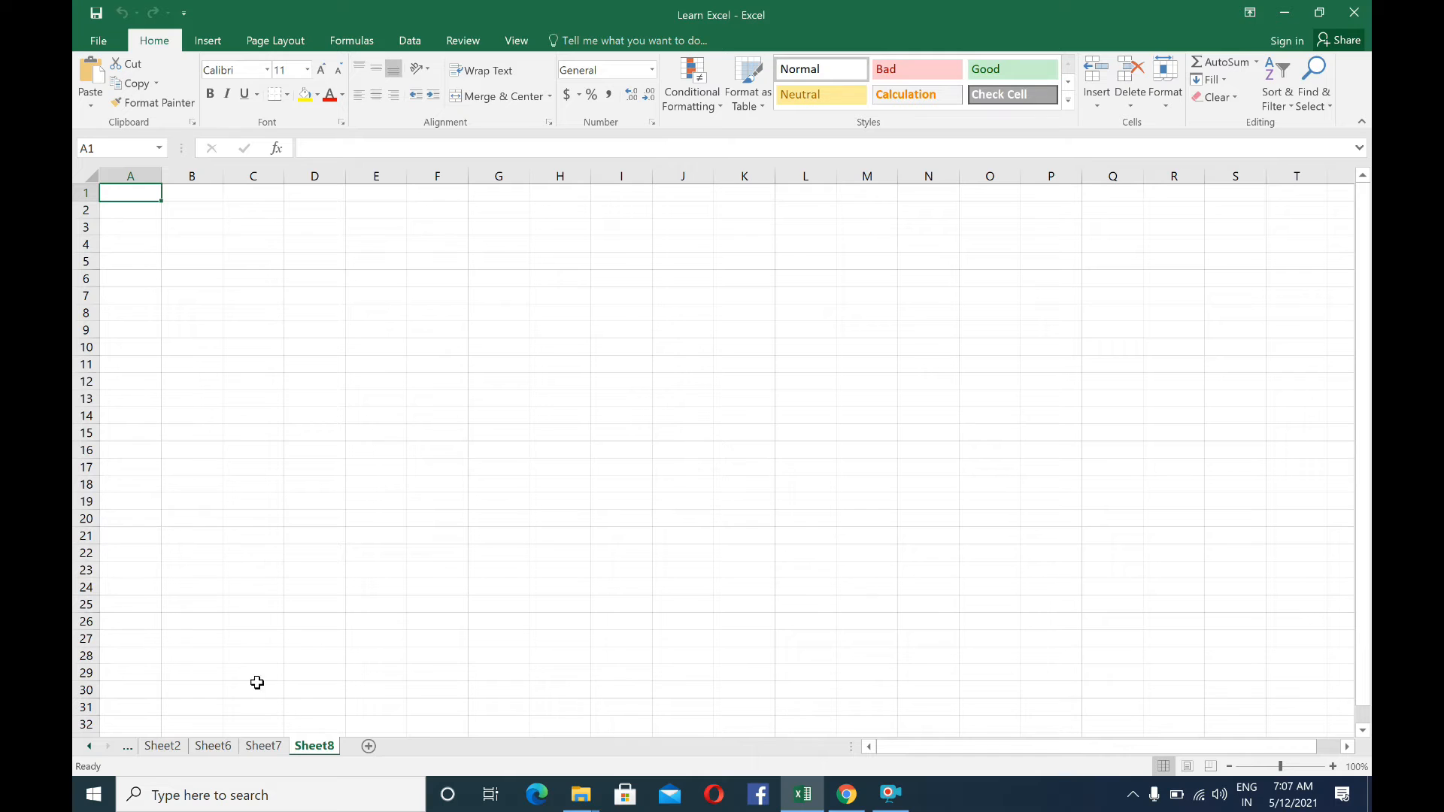
Rename the Sheet8 worksheet to Salary 1
{"action": "right_click", "coordinate": [313, 744]}
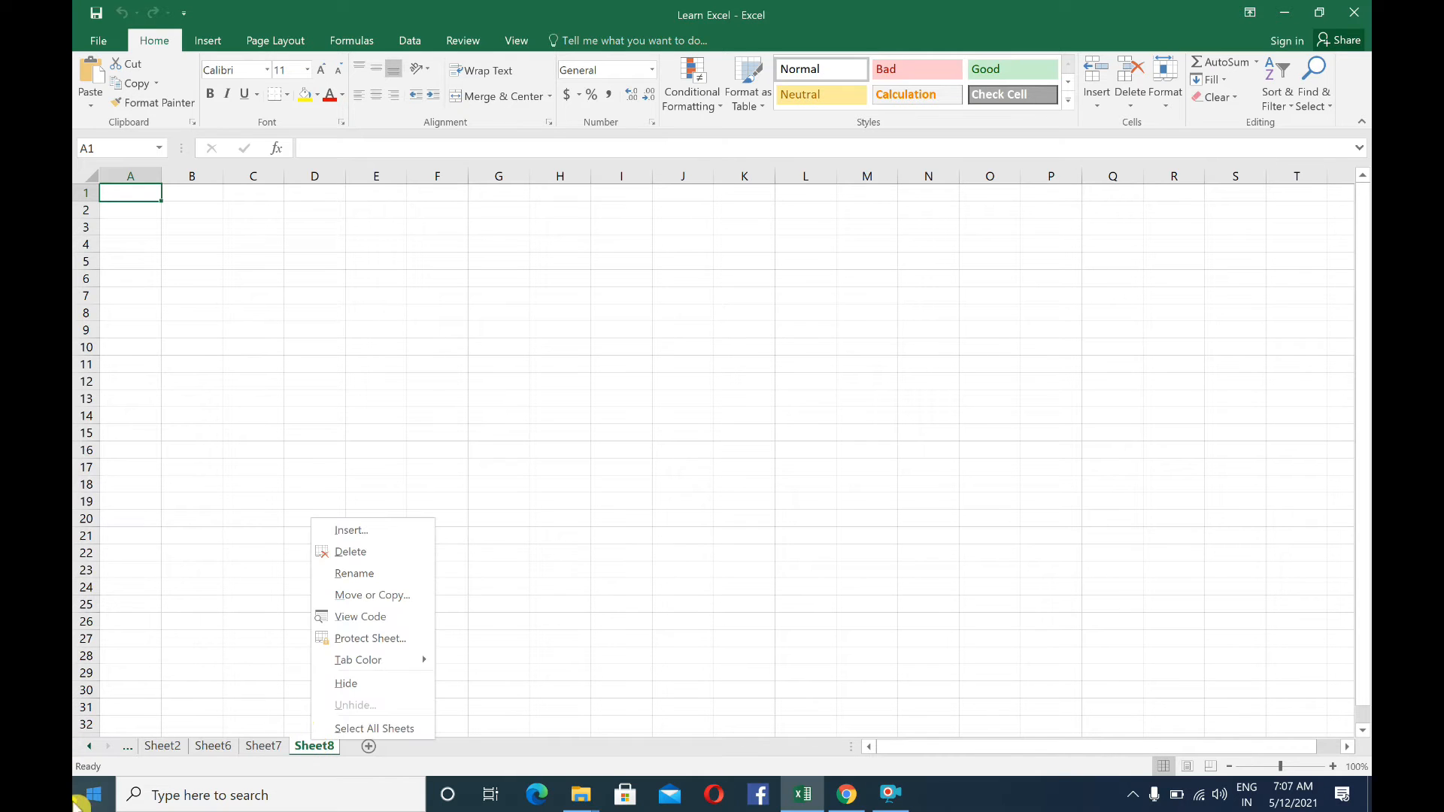
{"action": "left_click", "coordinate": [385, 577]}
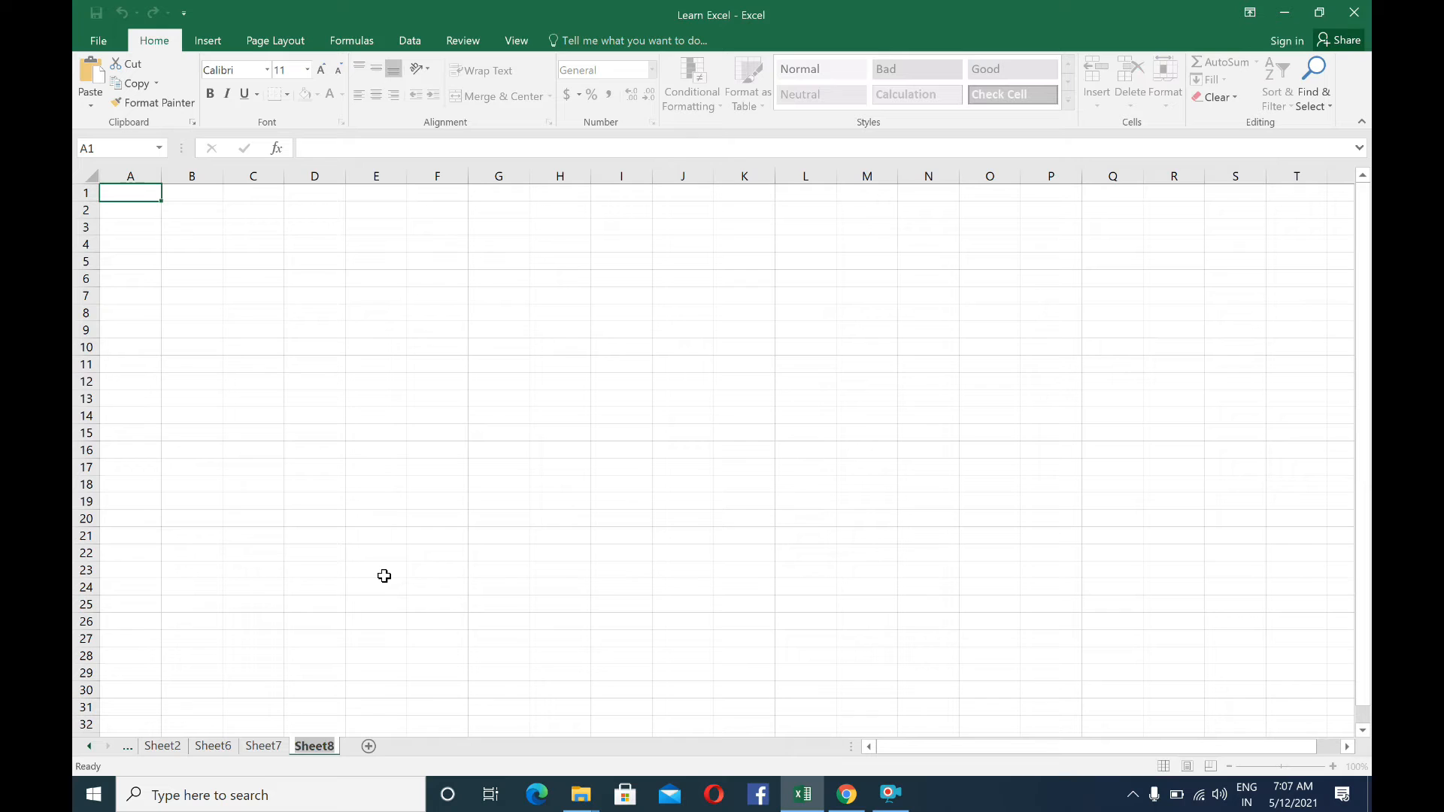
{"action": "type", "text": "Salary"}
{"action": "left_click", "coordinate": [380, 622]}
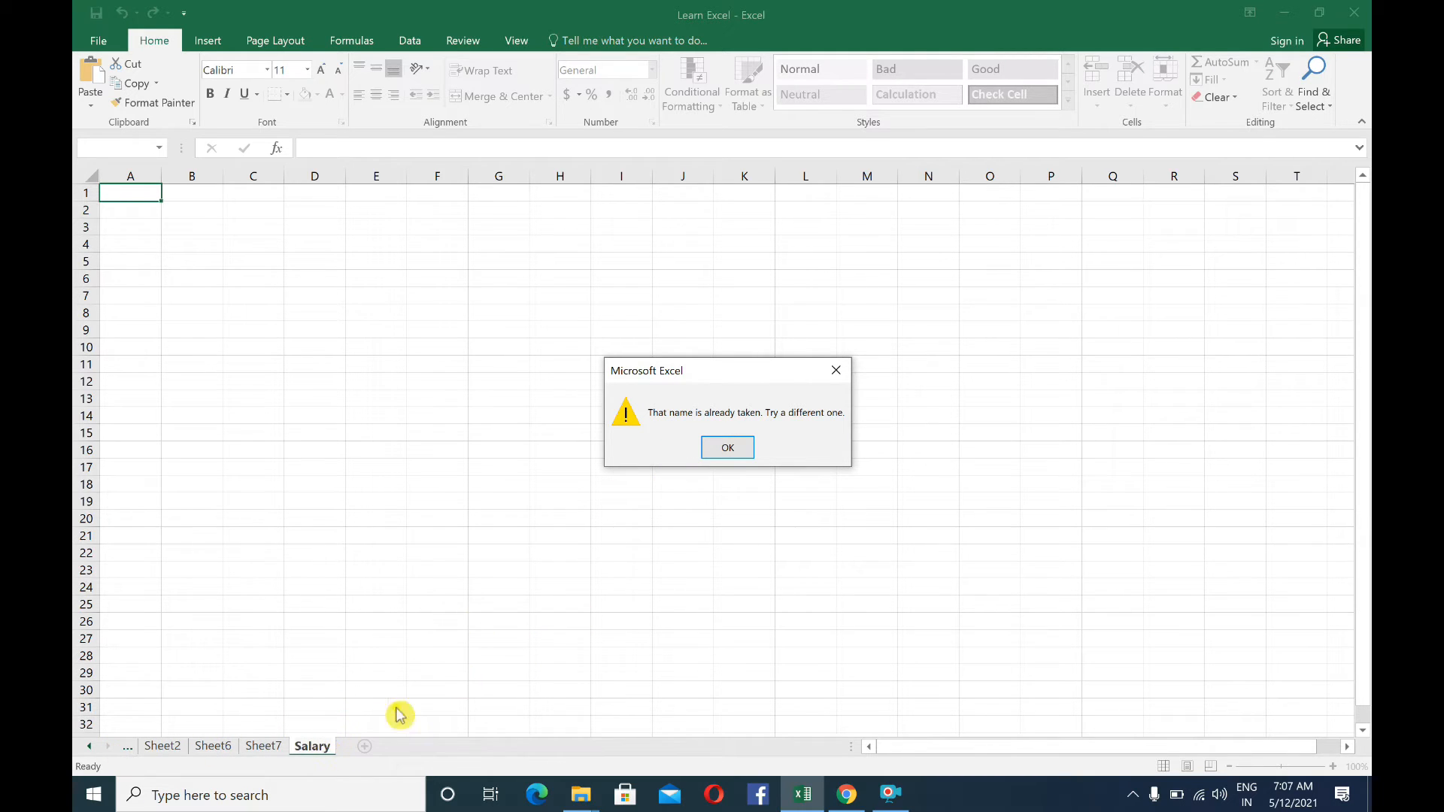
{"action": "left_click", "coordinate": [726, 448]}
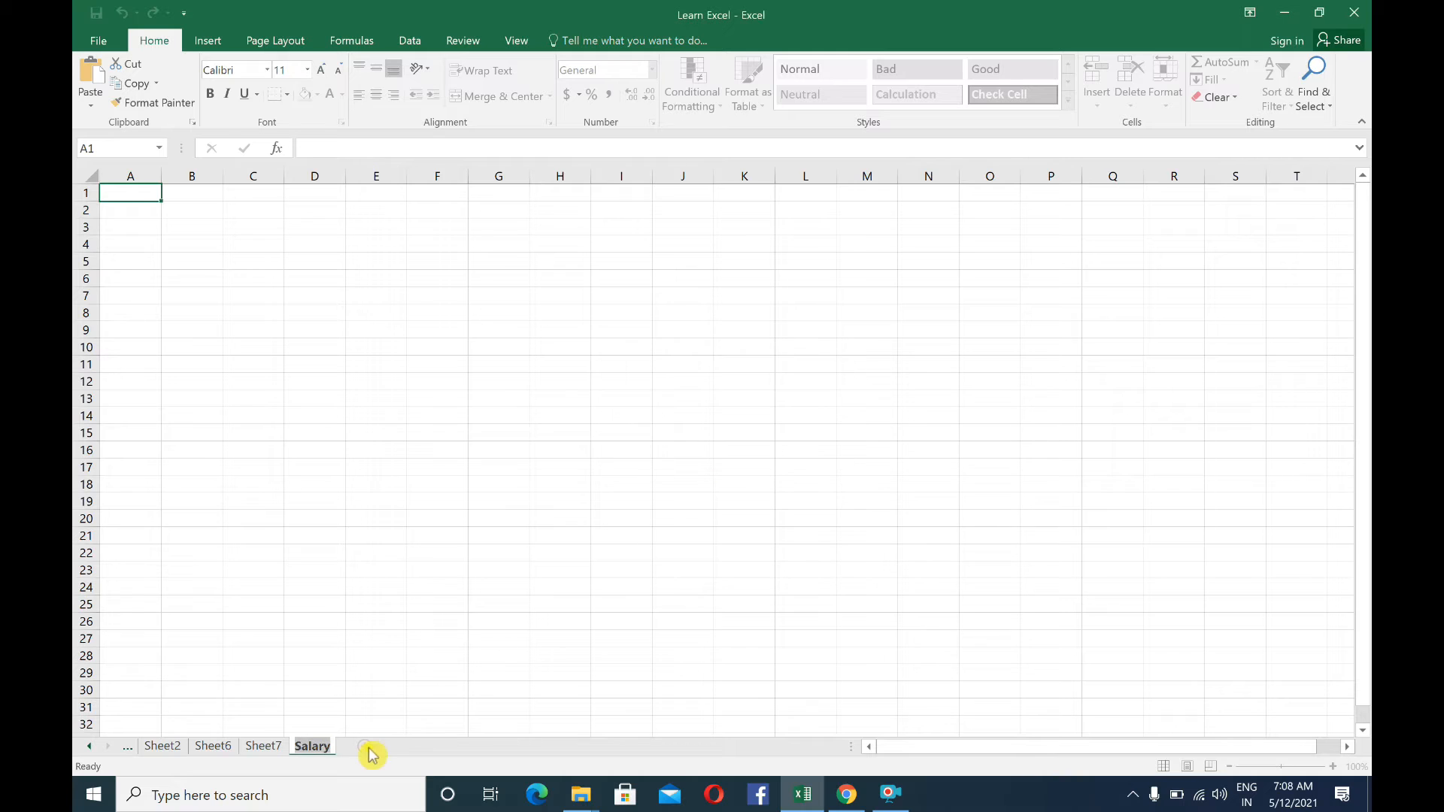
{"action": "type", "text": "1"}
{"action": "left_click", "coordinate": [355, 653]}
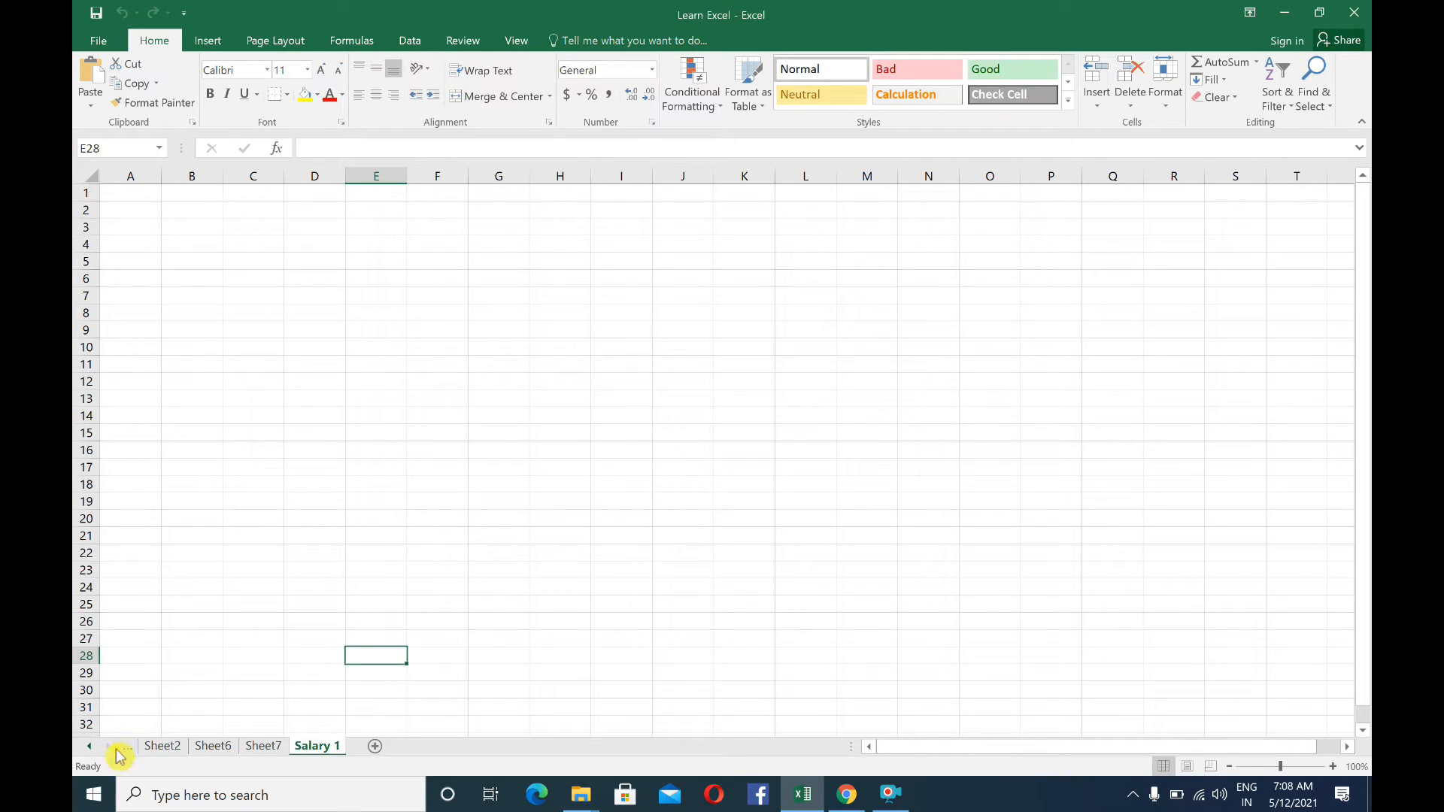
View the existing Salary worksheet at the start of the workbook, then return to the Salary 1 worksheet
{"action": "left_click", "coordinate": [92, 747]}
{"action": "left_click", "coordinate": [159, 752]}
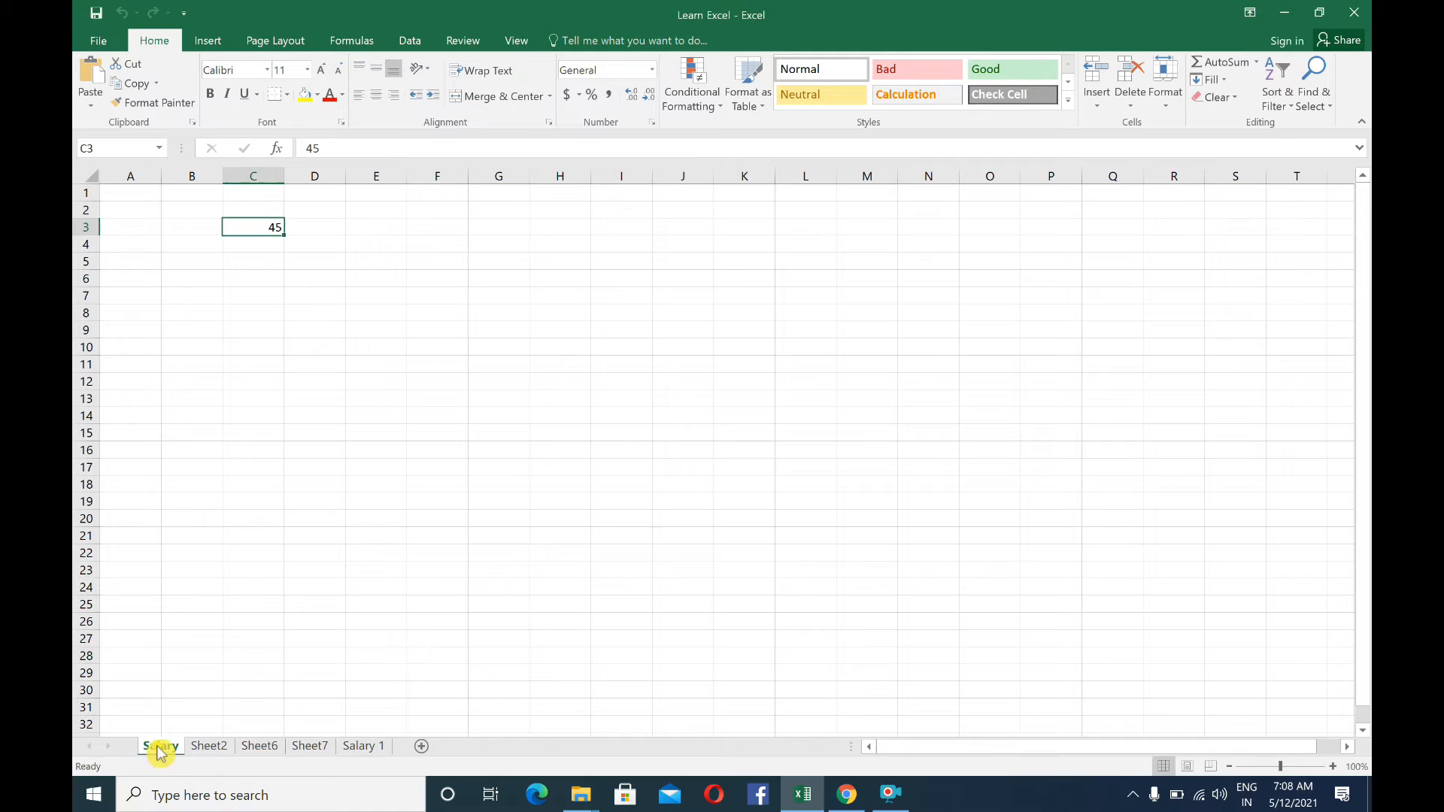
{"action": "left_click", "coordinate": [354, 748]}
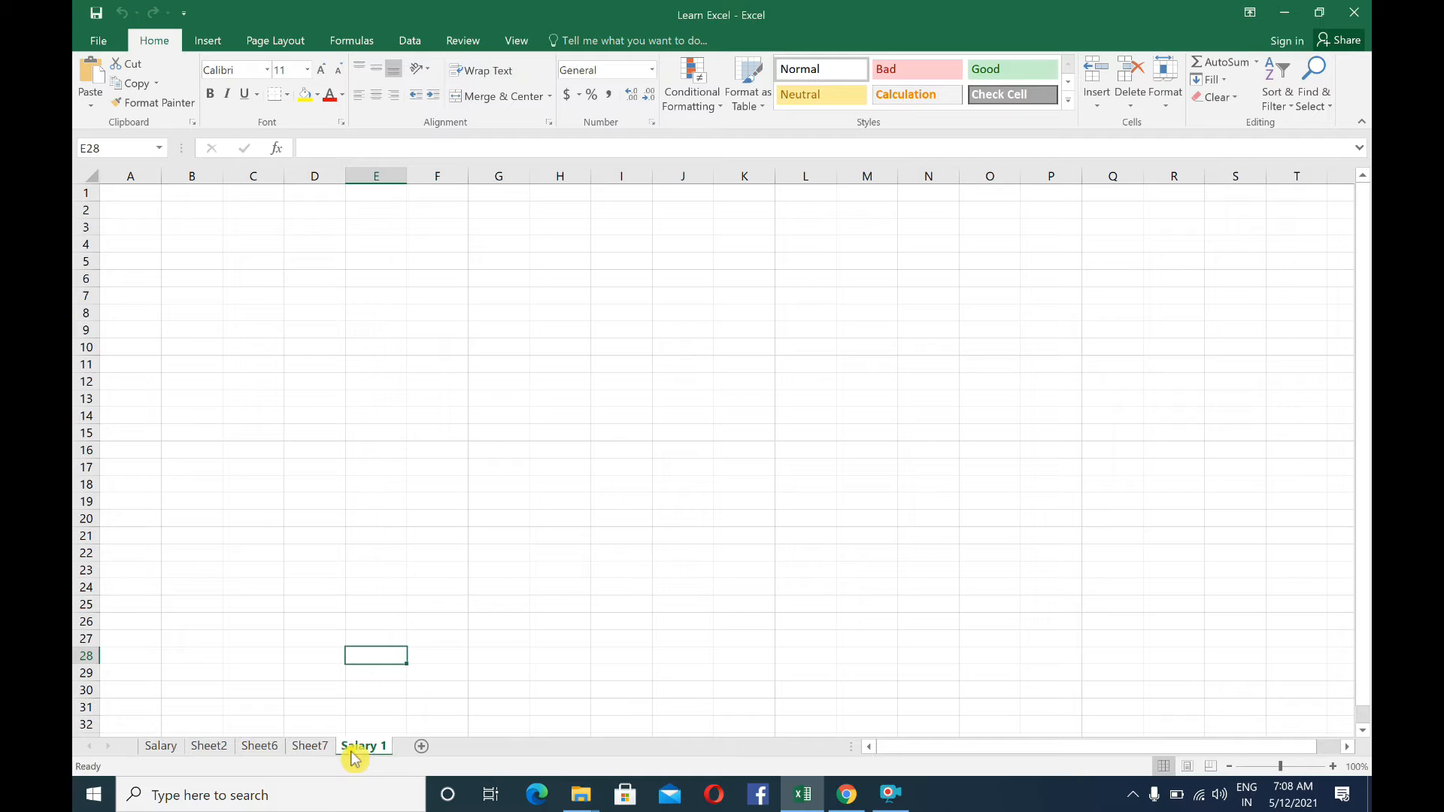
{"action": "right_click", "coordinate": [355, 749]}
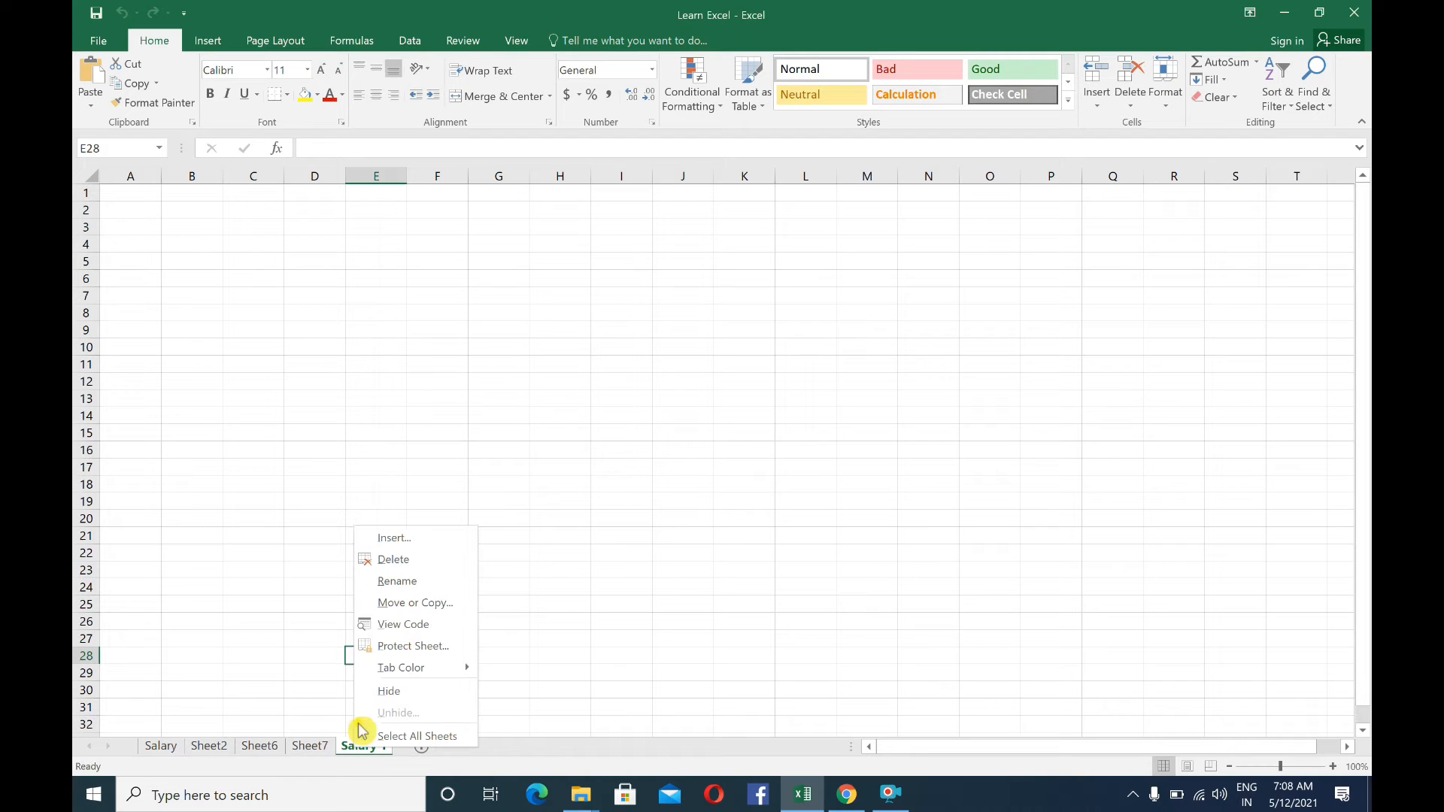
{"action": "left_click", "coordinate": [339, 716]}
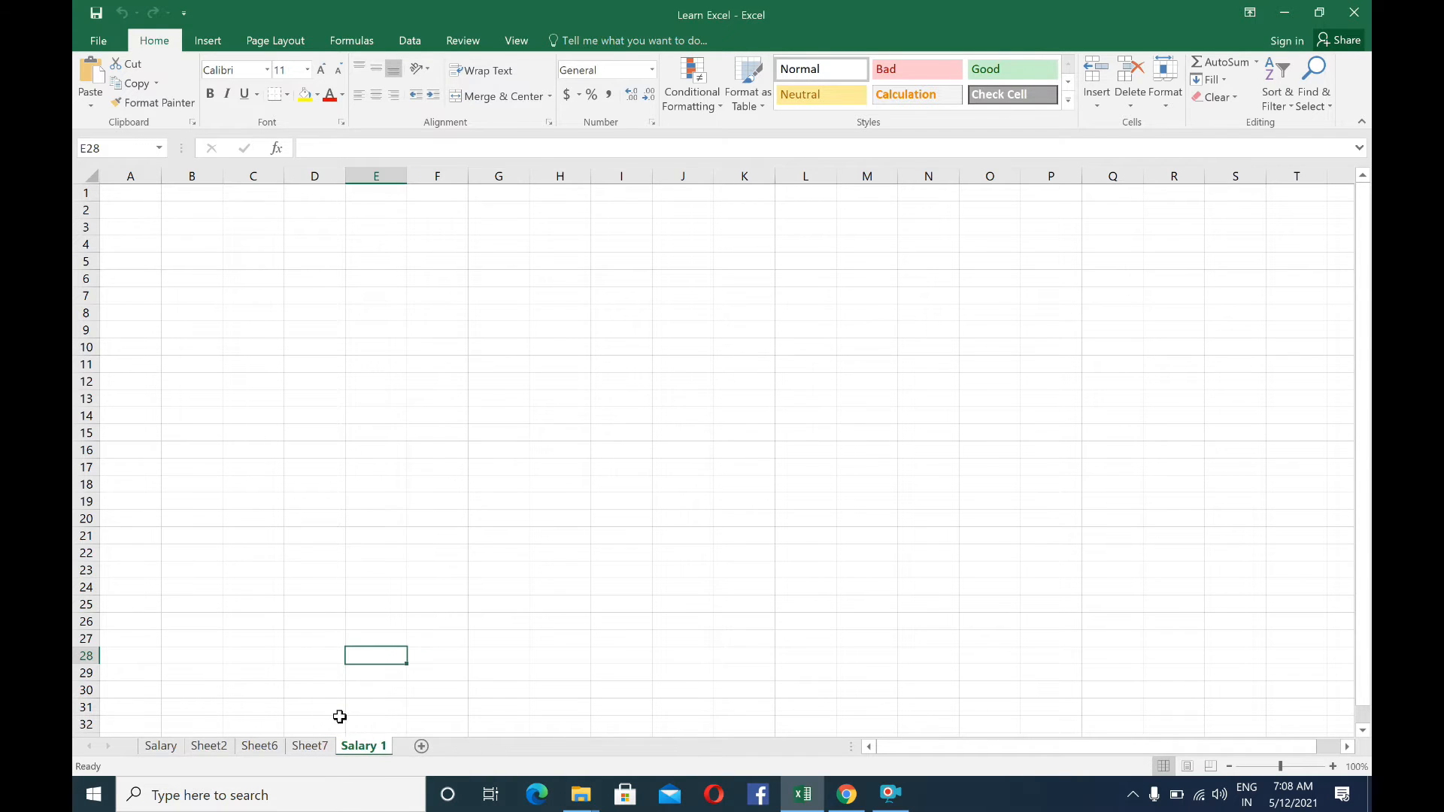
Move the Salary 1 worksheet in front of the Salary worksheet within Learn Excel.xlsx, without creating a copy
{"action": "right_click", "coordinate": [363, 752]}
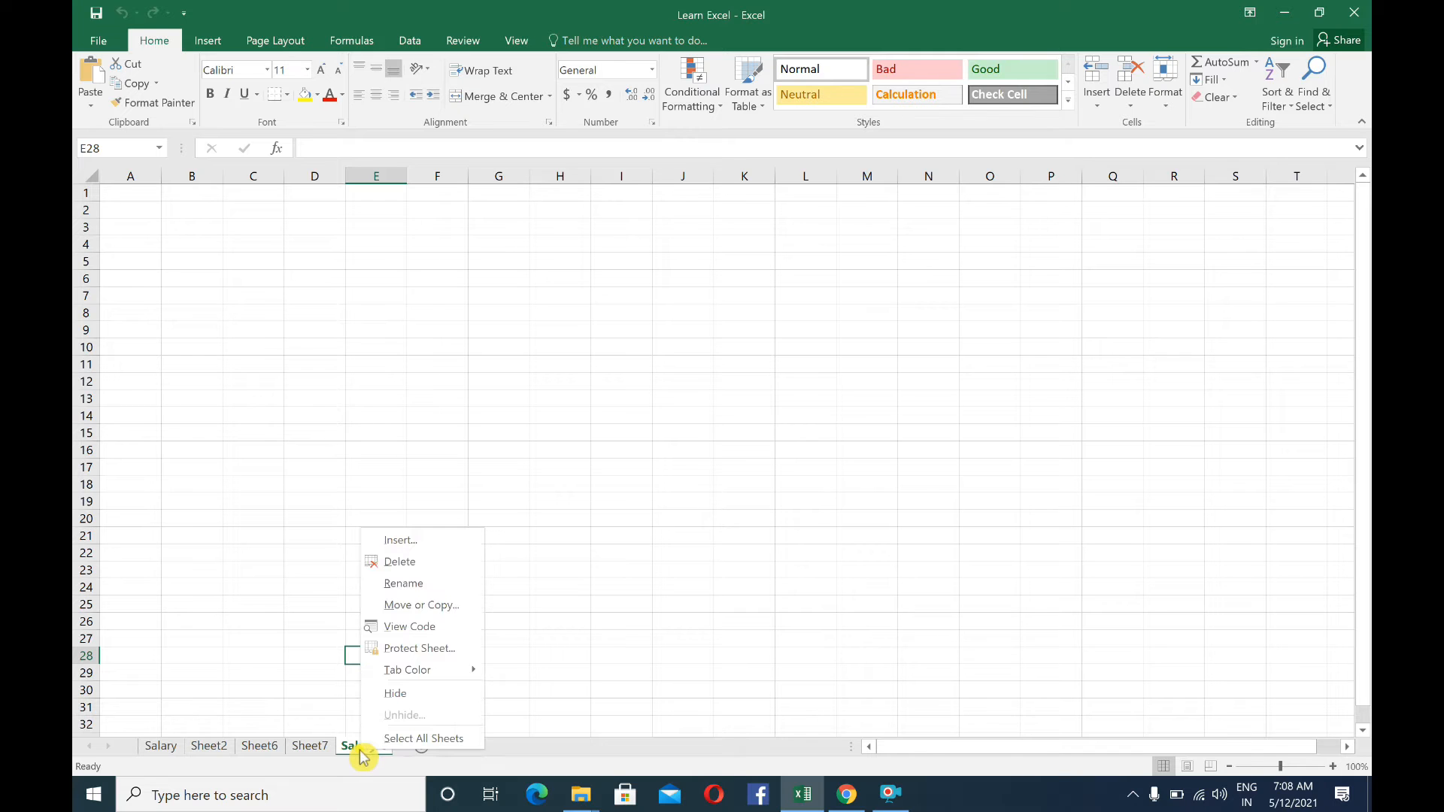
{"action": "left_click", "coordinate": [448, 608]}
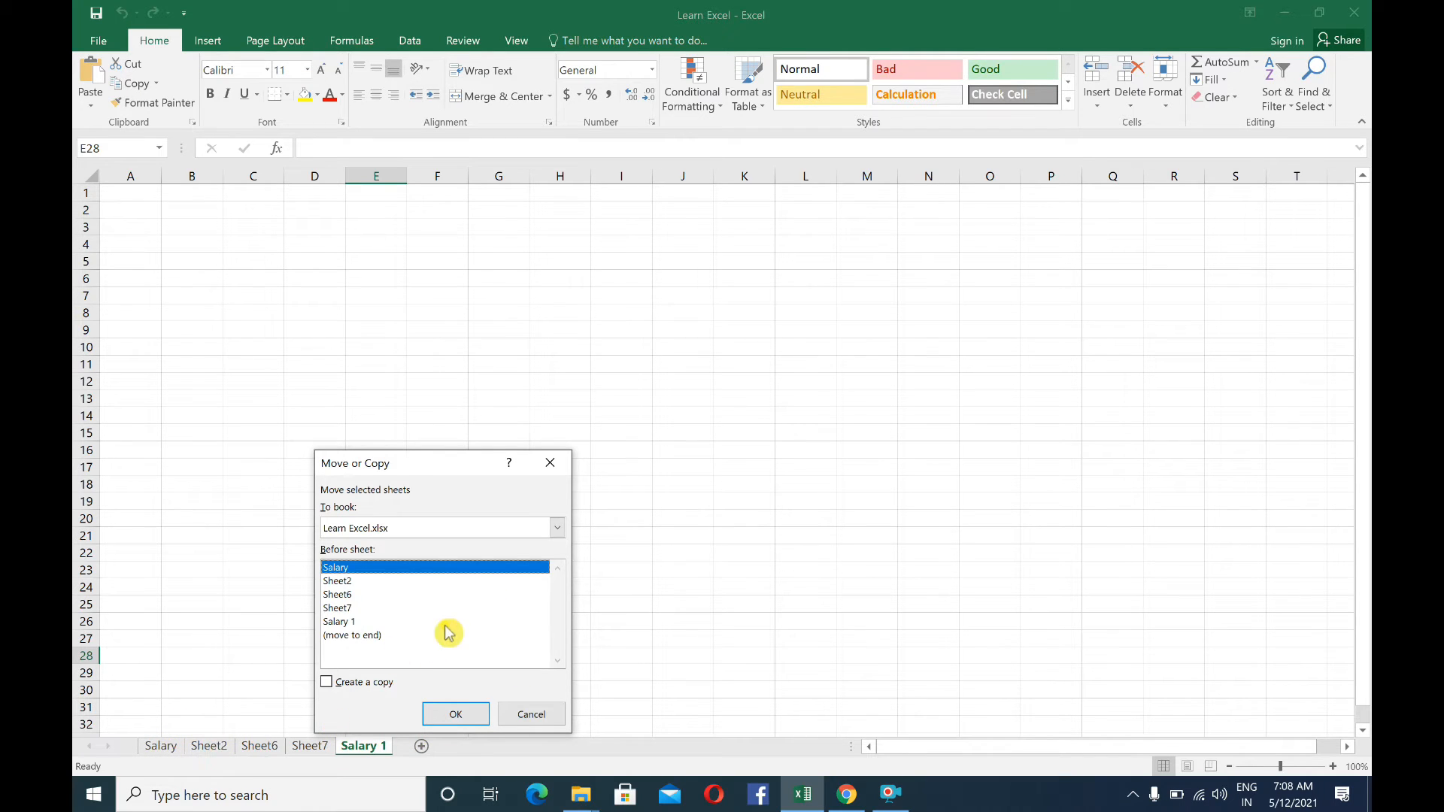
{"action": "left_click", "coordinate": [326, 683]}
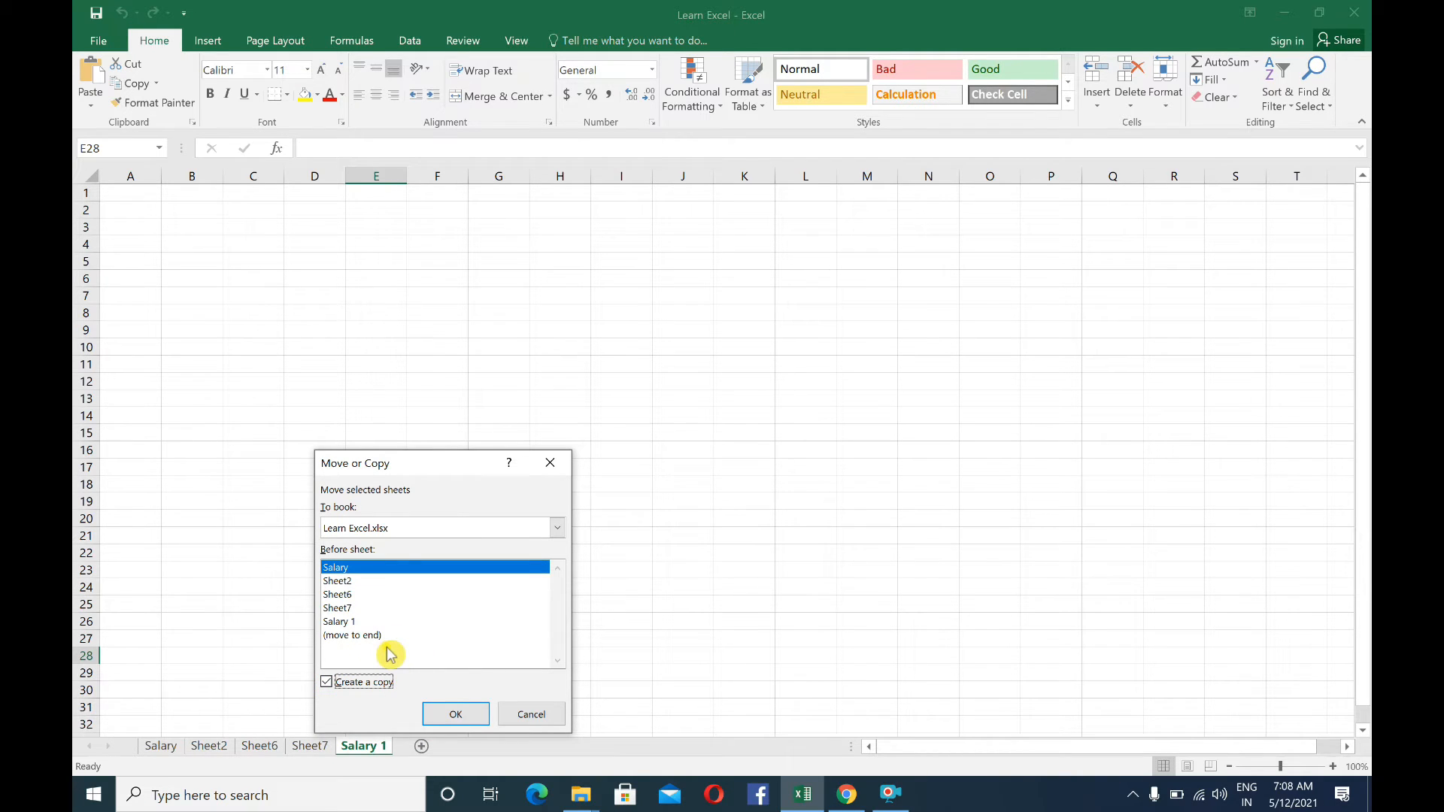
{"action": "left_click", "coordinate": [336, 681]}
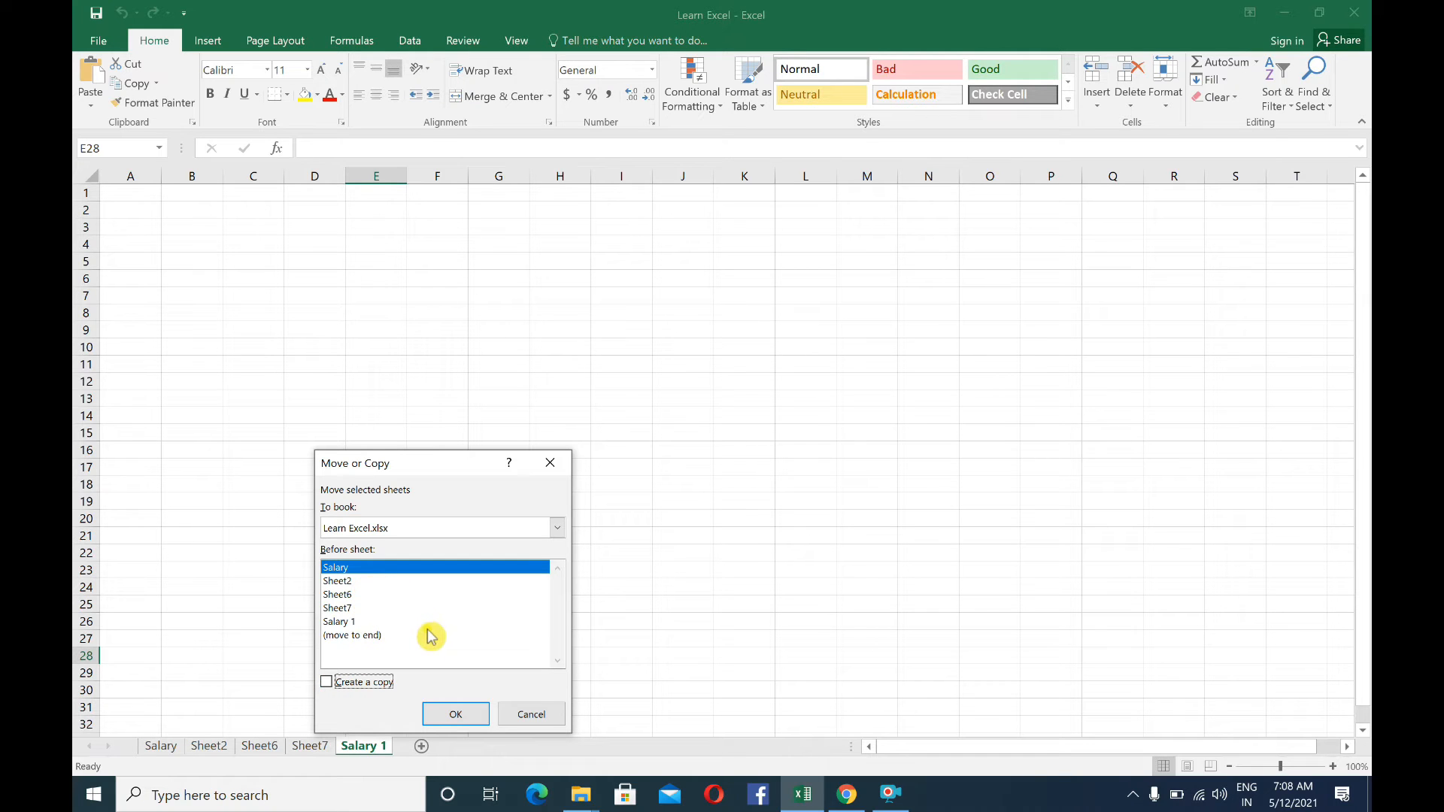
{"action": "left_click", "coordinate": [454, 715]}
{"action": "left_click", "coordinate": [165, 751]}
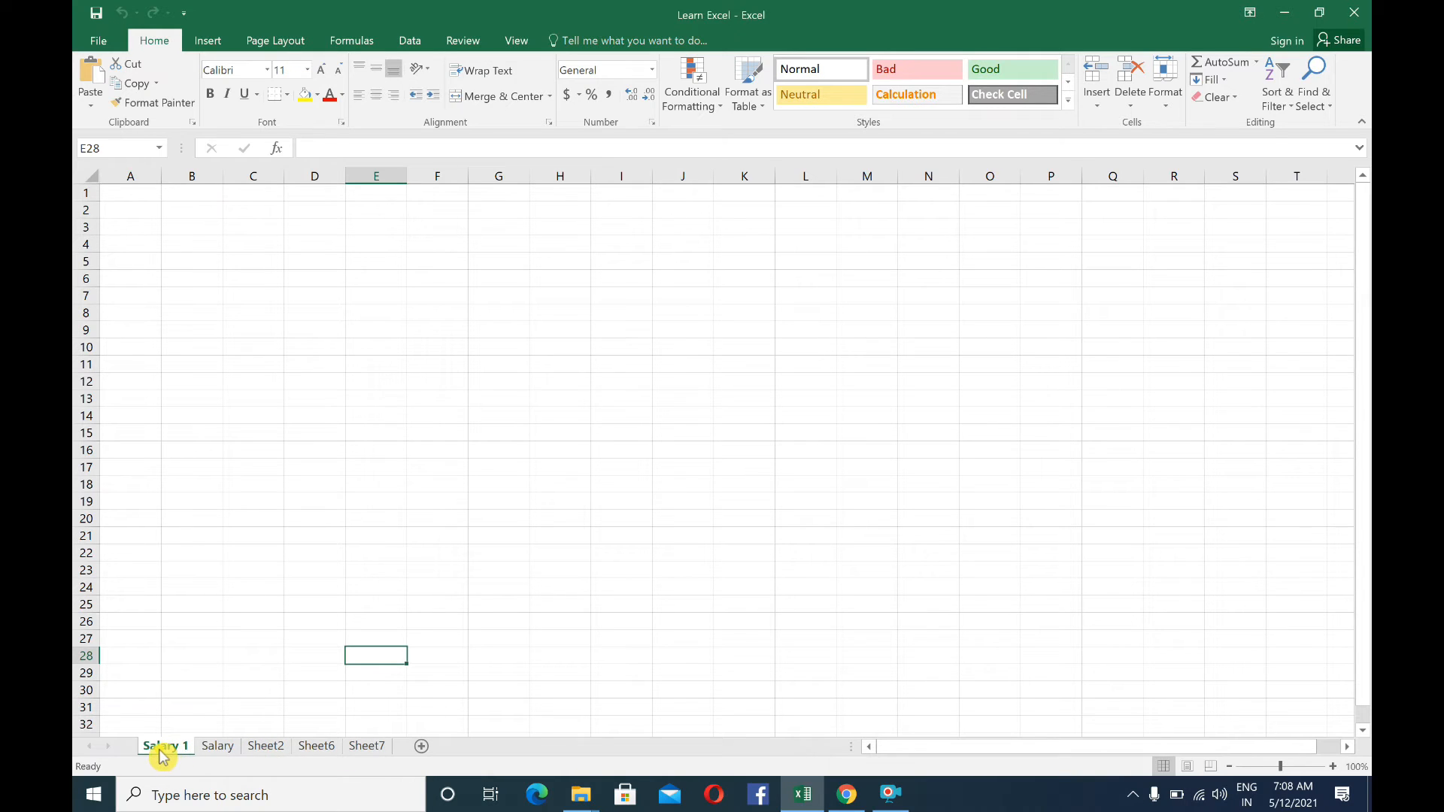
{"action": "right_click", "coordinate": [159, 750]}
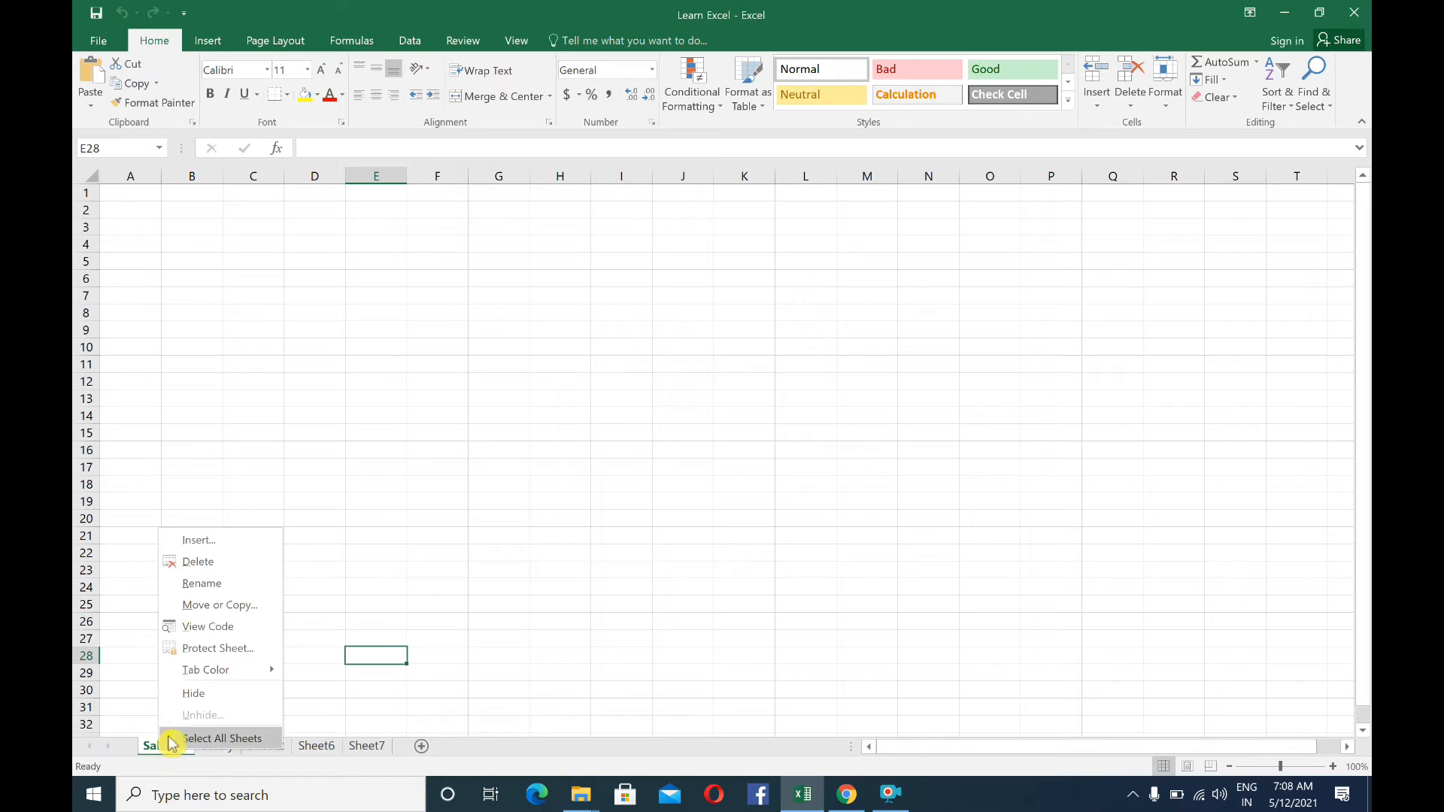
{"action": "left_click", "coordinate": [239, 611]}
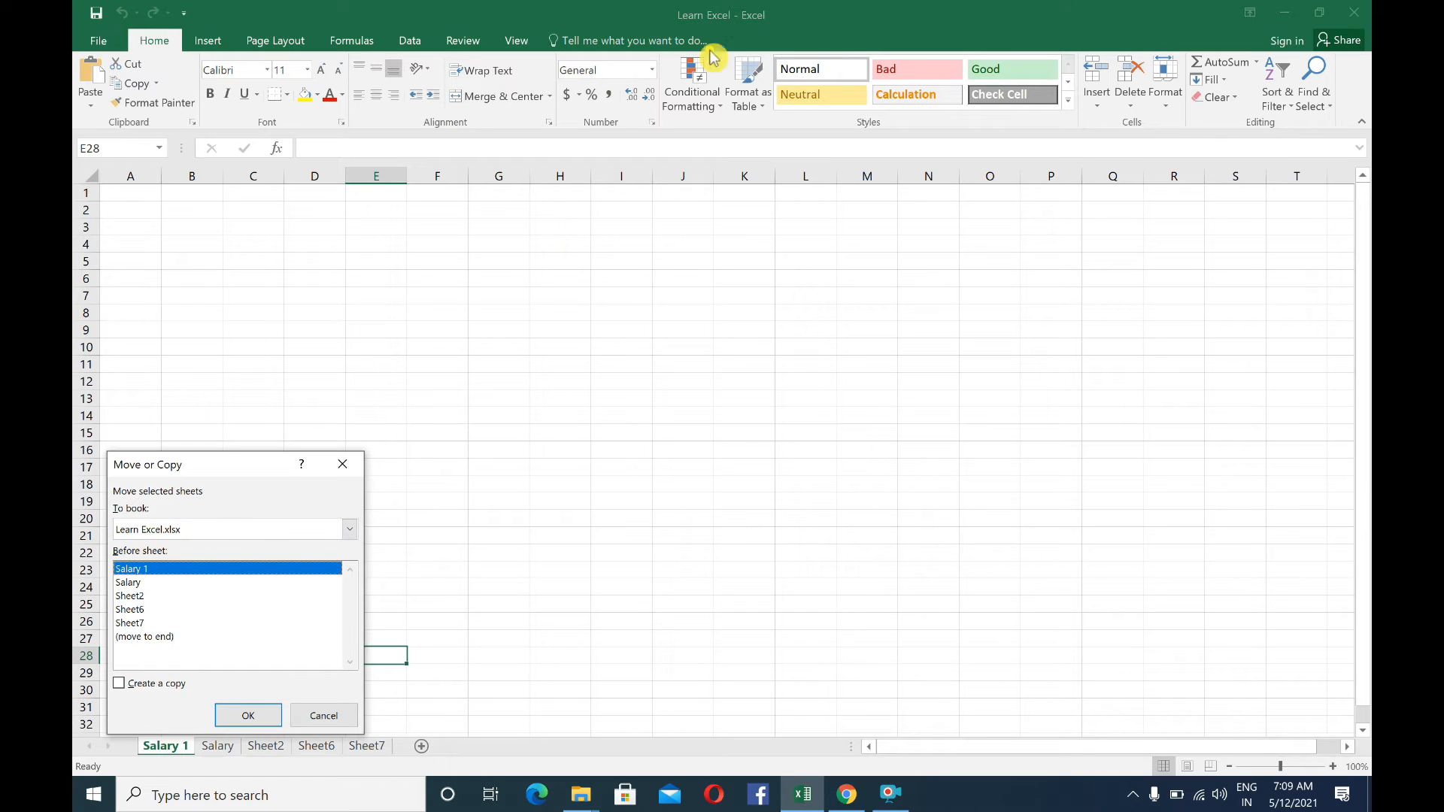
{"action": "left_click", "coordinate": [348, 532]}
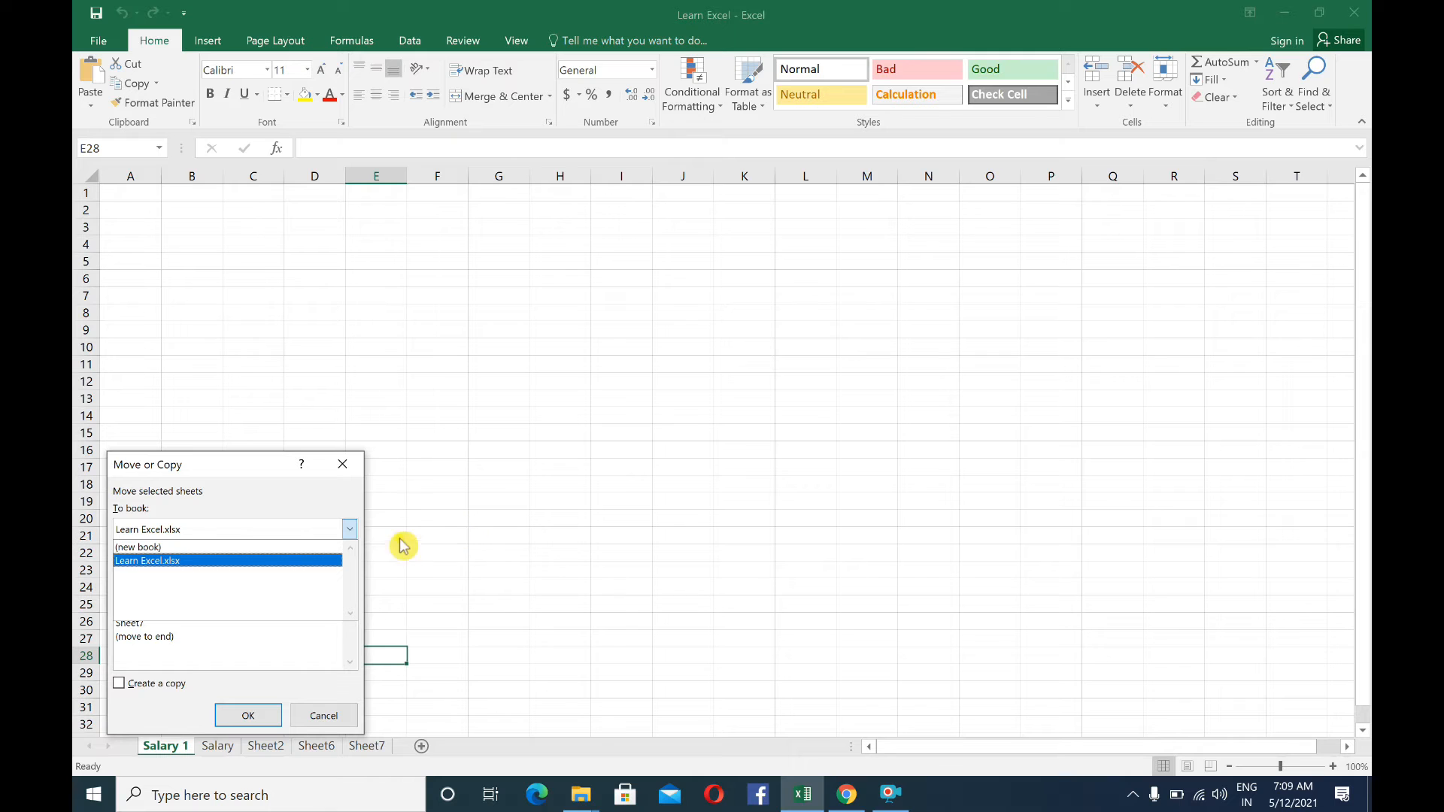
{"action": "left_click", "coordinate": [345, 477]}
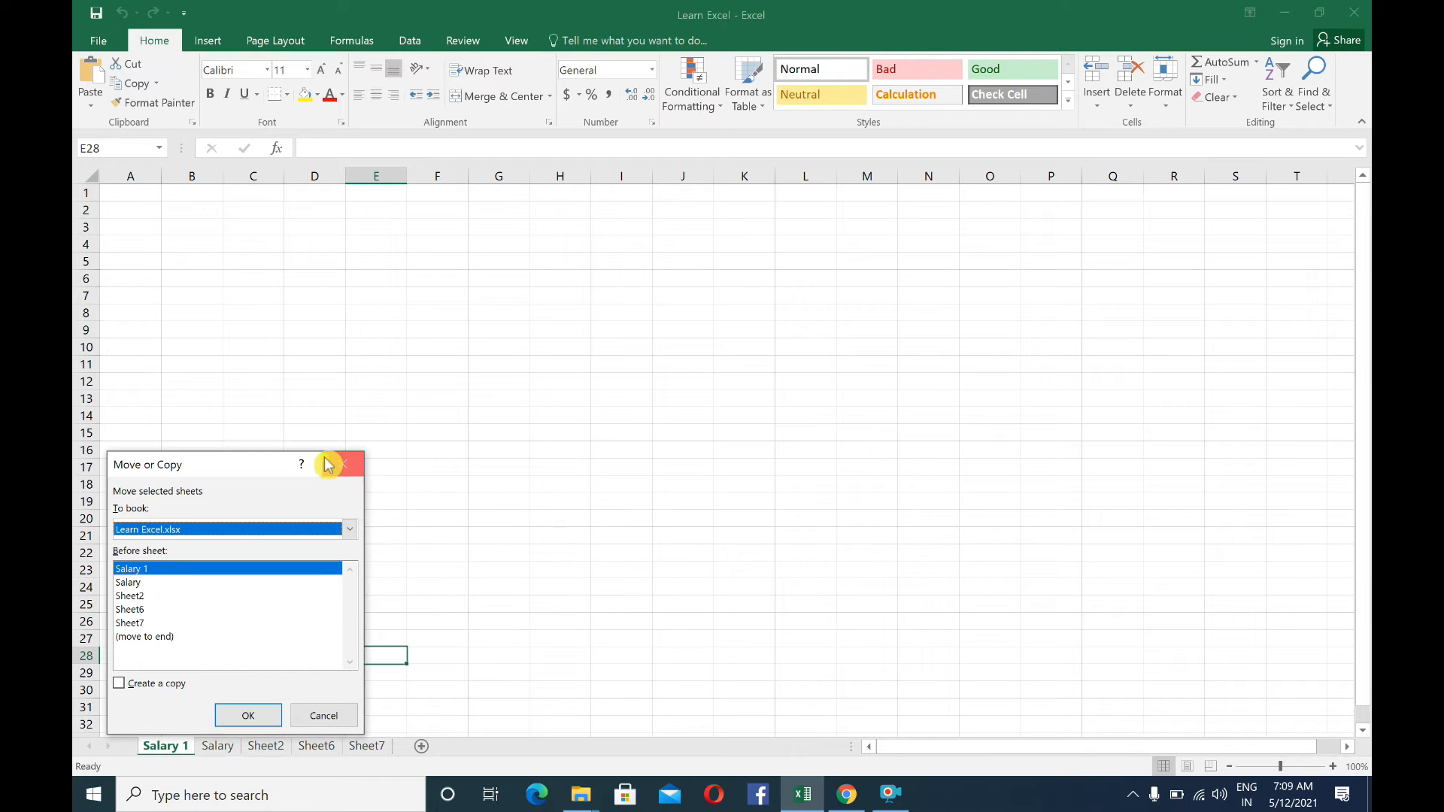
{"action": "left_click", "coordinate": [342, 465]}
Open the Excel Learning workbook from the desktop, then switch back to the Learn Excel workbook
{"action": "left_click", "coordinate": [580, 793]}
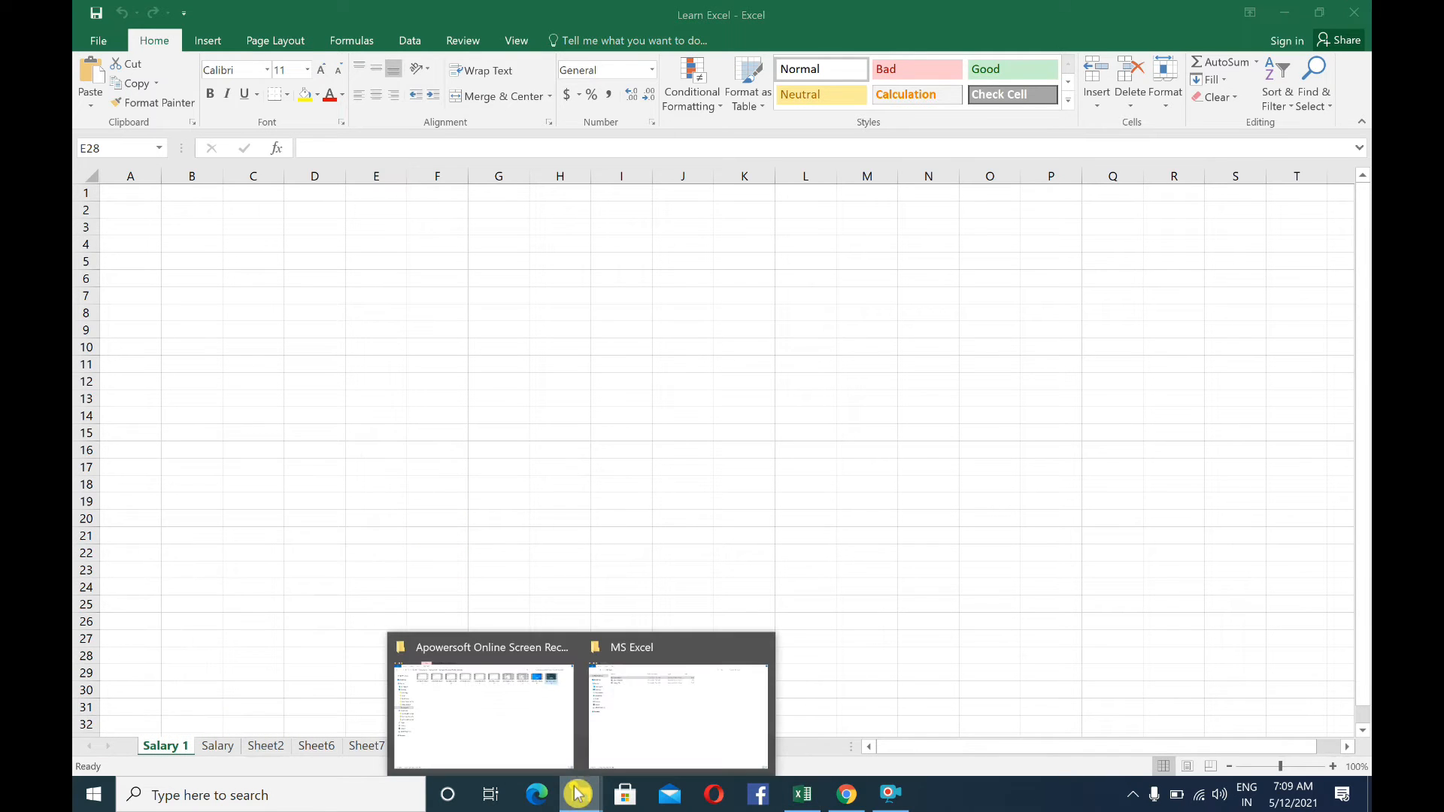
{"action": "left_click", "coordinate": [1285, 12]}
{"action": "left_click", "coordinate": [1285, 11]}
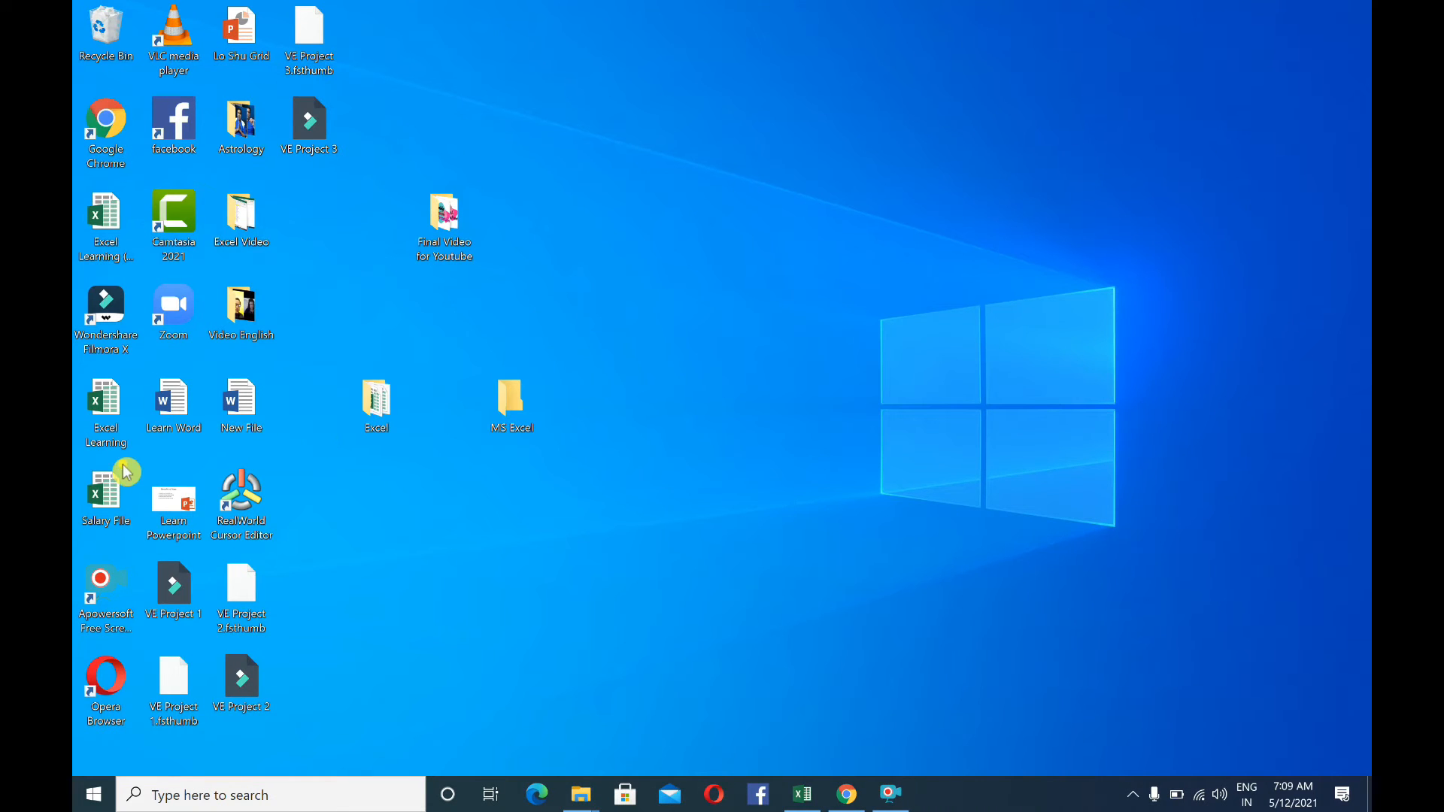
{"action": "double_click", "coordinate": [106, 406]}
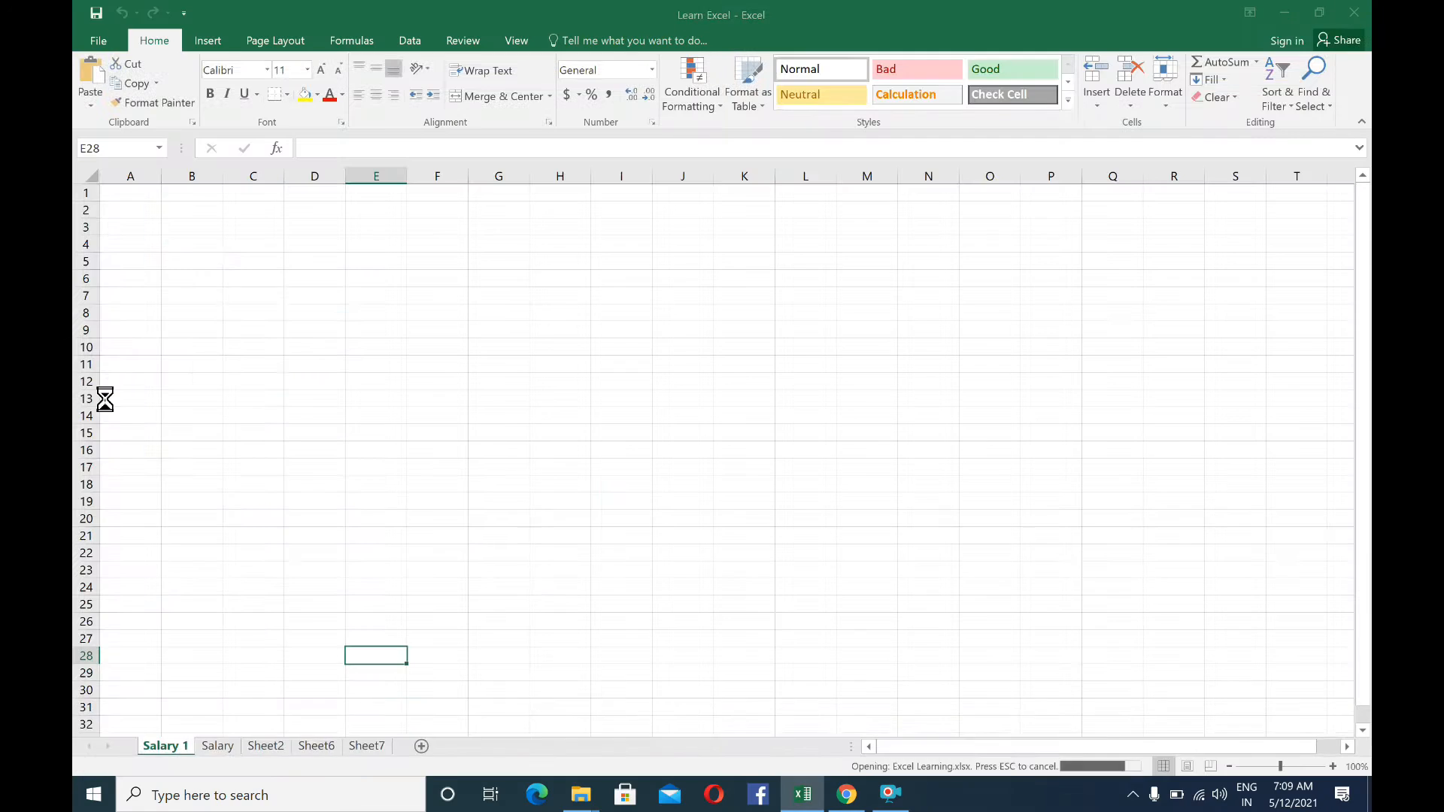
{"action": "left_click", "coordinate": [1057, 366]}
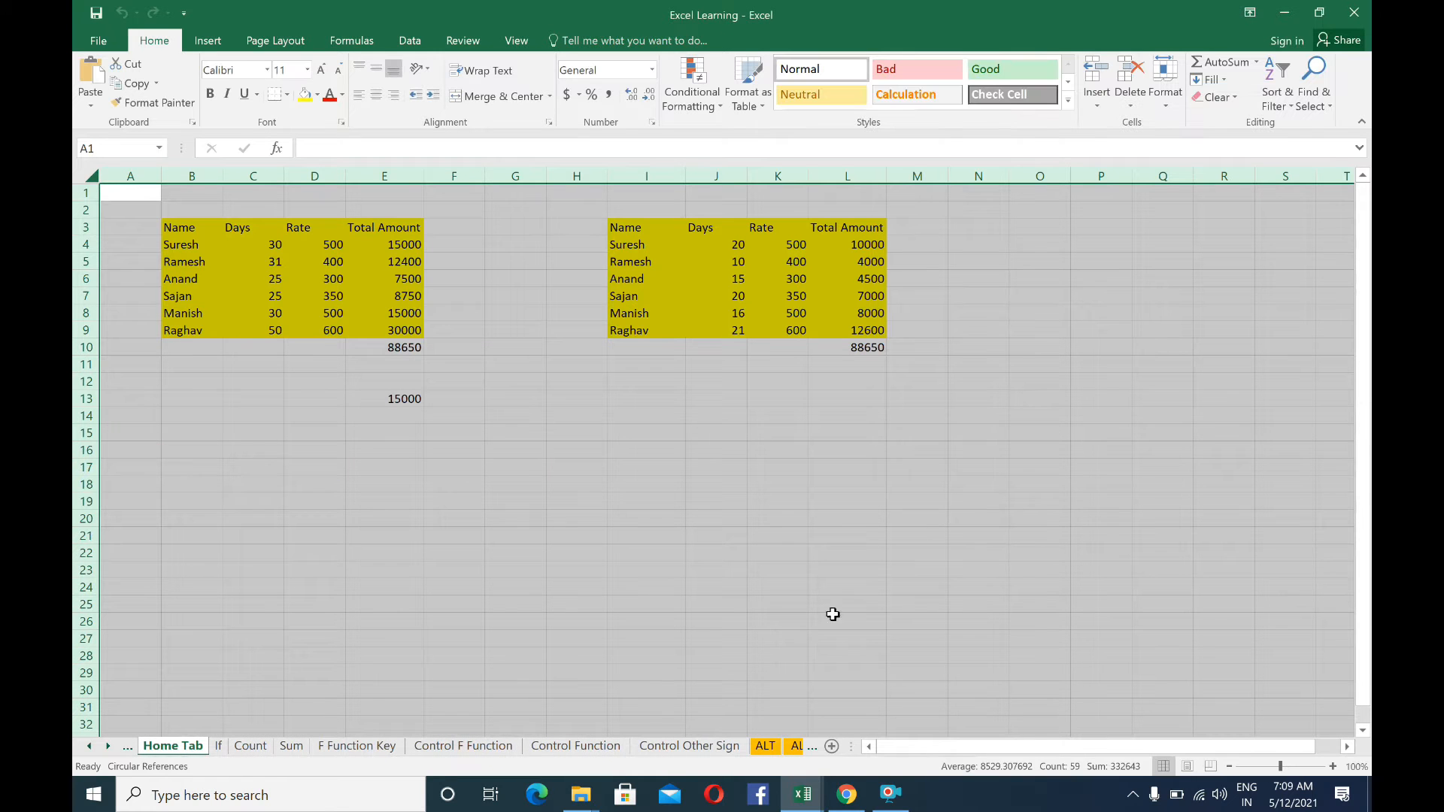
{"action": "left_click", "coordinate": [802, 793]}
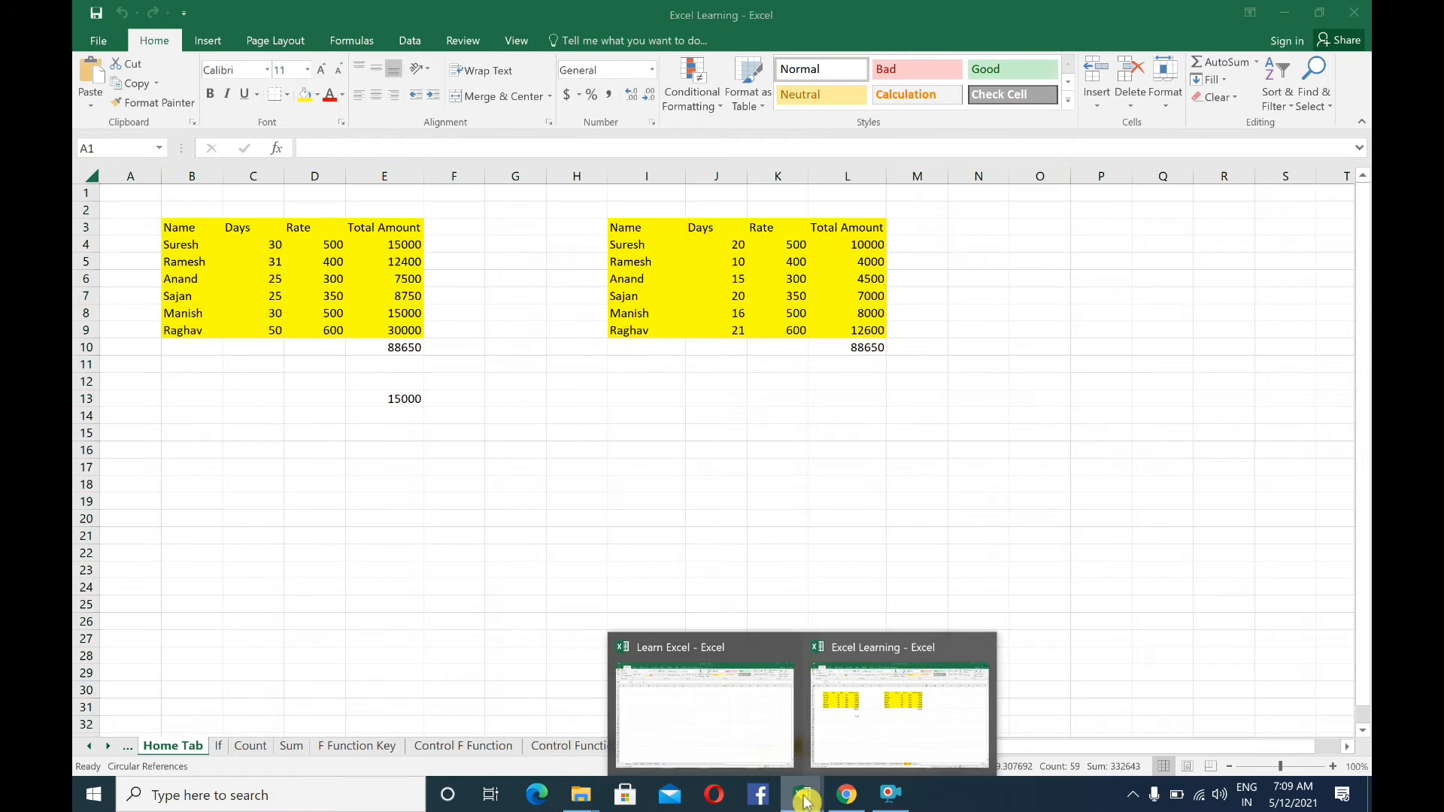
{"action": "left_click", "coordinate": [754, 739]}
Create a copy of the Salary 1 worksheet in Excel Learning.xlsx, placed before the Chapter sheet
{"action": "right_click", "coordinate": [150, 746]}
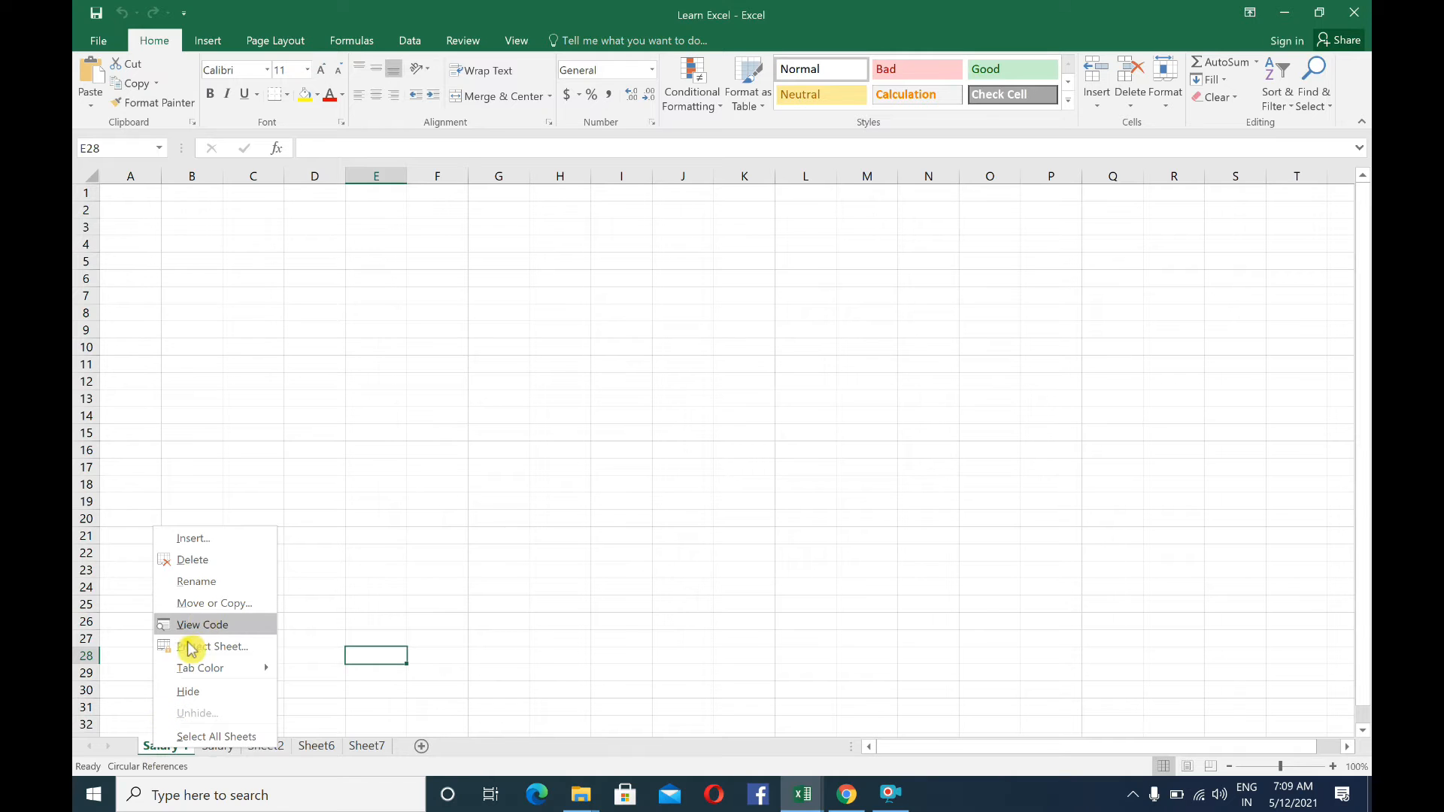
{"action": "left_click", "coordinate": [206, 603]}
{"action": "left_click", "coordinate": [93, 675]}
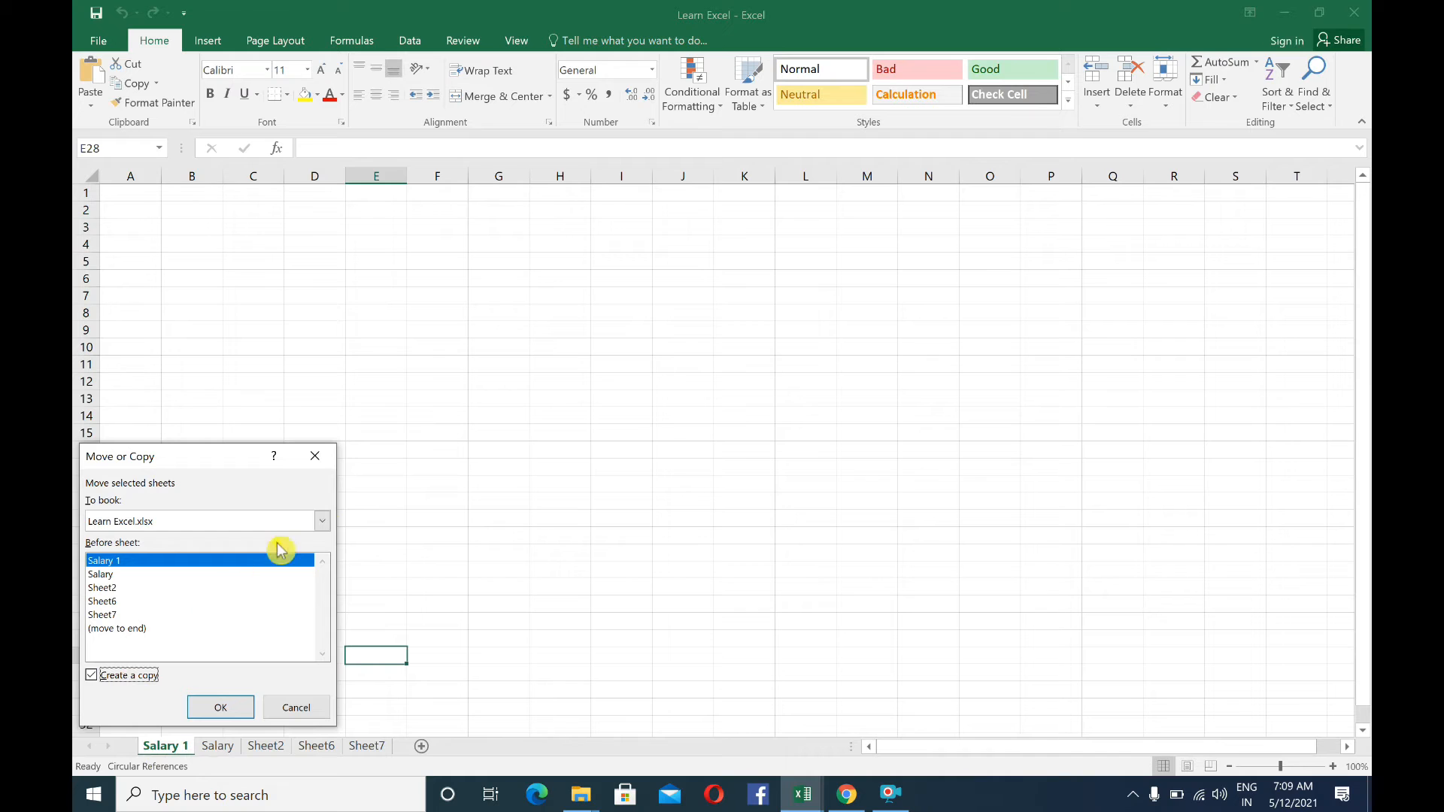
{"action": "left_click", "coordinate": [322, 521]}
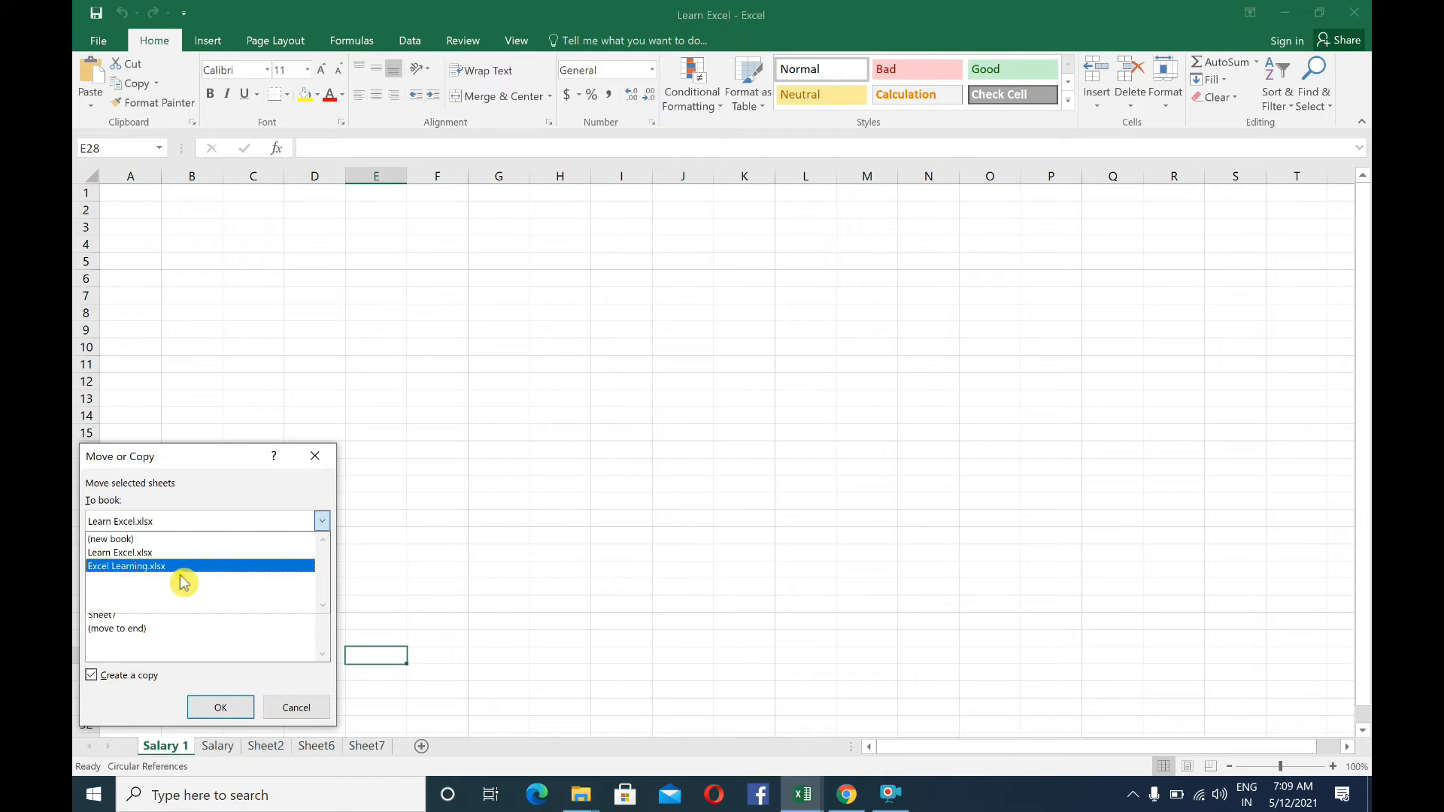
{"action": "left_click", "coordinate": [183, 579]}
{"action": "left_click", "coordinate": [321, 522]}
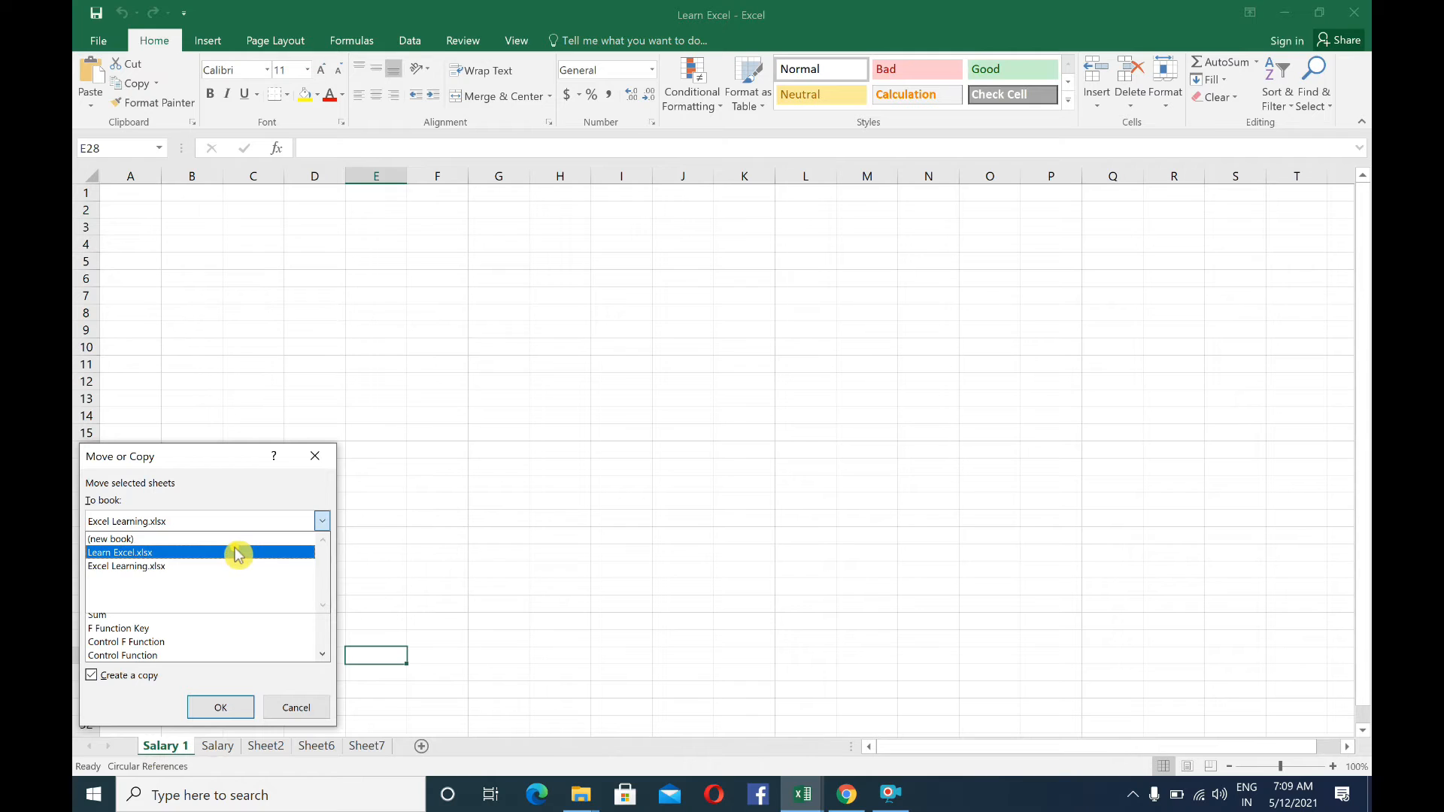
{"action": "left_click", "coordinate": [141, 569]}
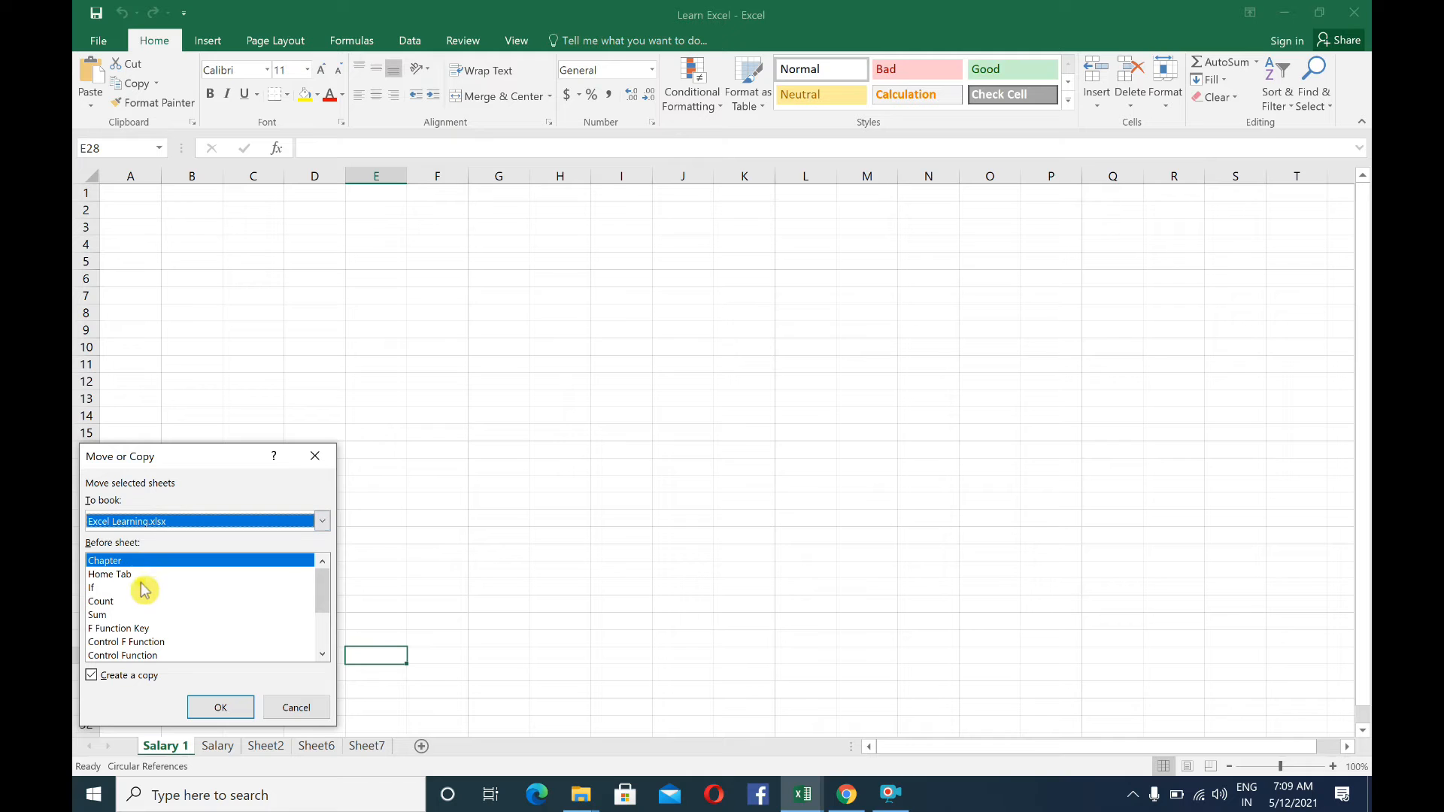
{"action": "left_click", "coordinate": [218, 707]}
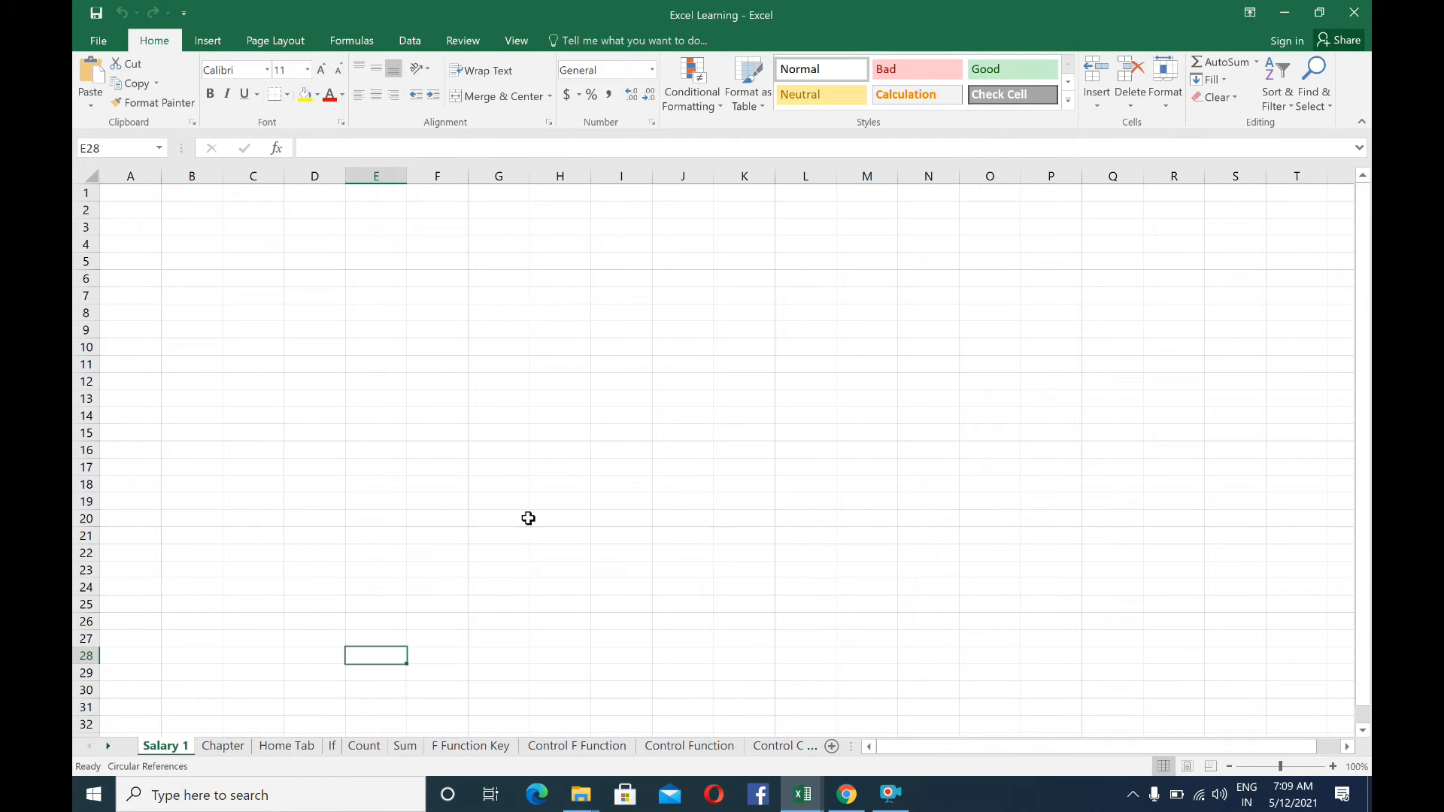
View the Chapter sheet and the copied Salary 1 sheet in Excel Learning, then switch back to the Learn Excel workbook
{"action": "left_click", "coordinate": [223, 746]}
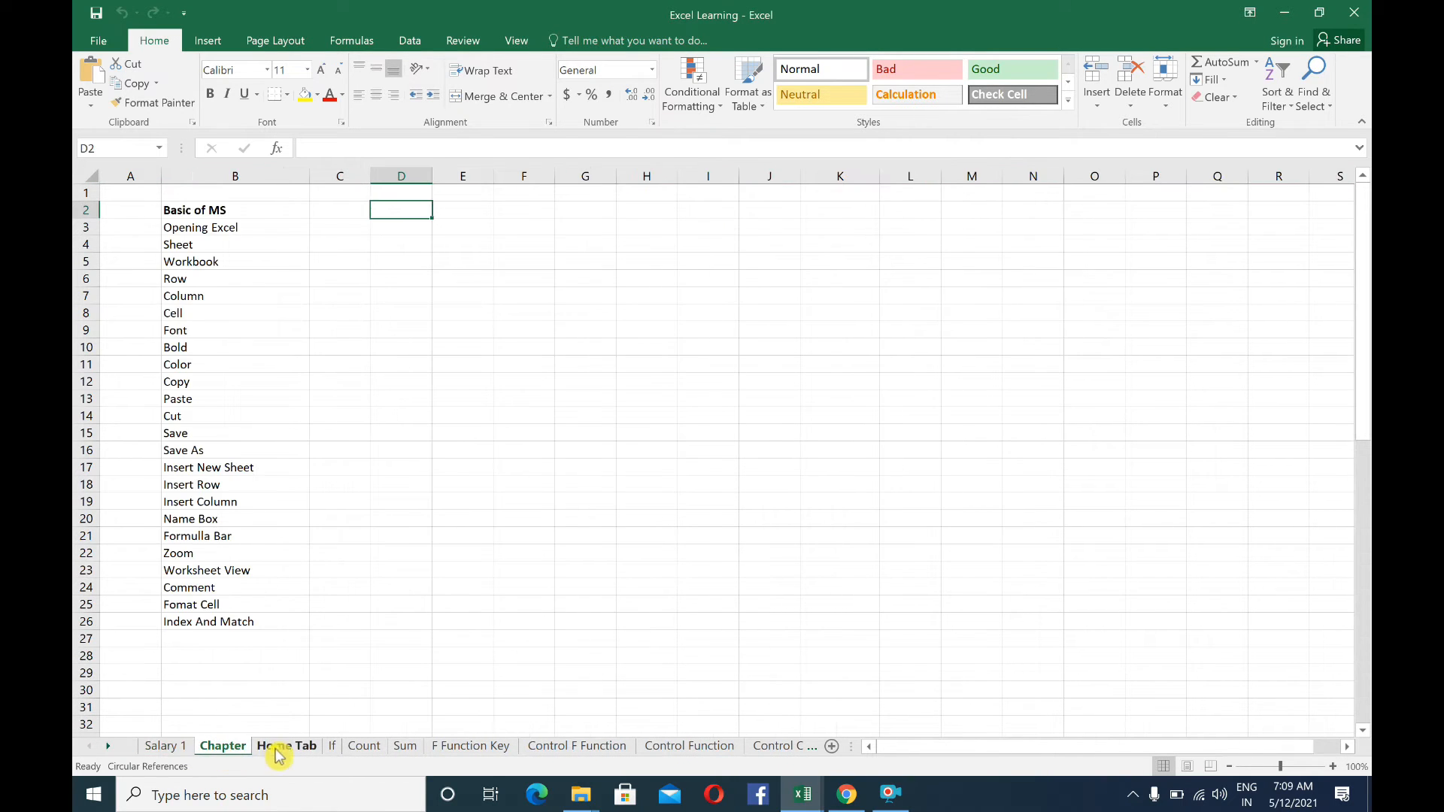
{"action": "left_click", "coordinate": [166, 746]}
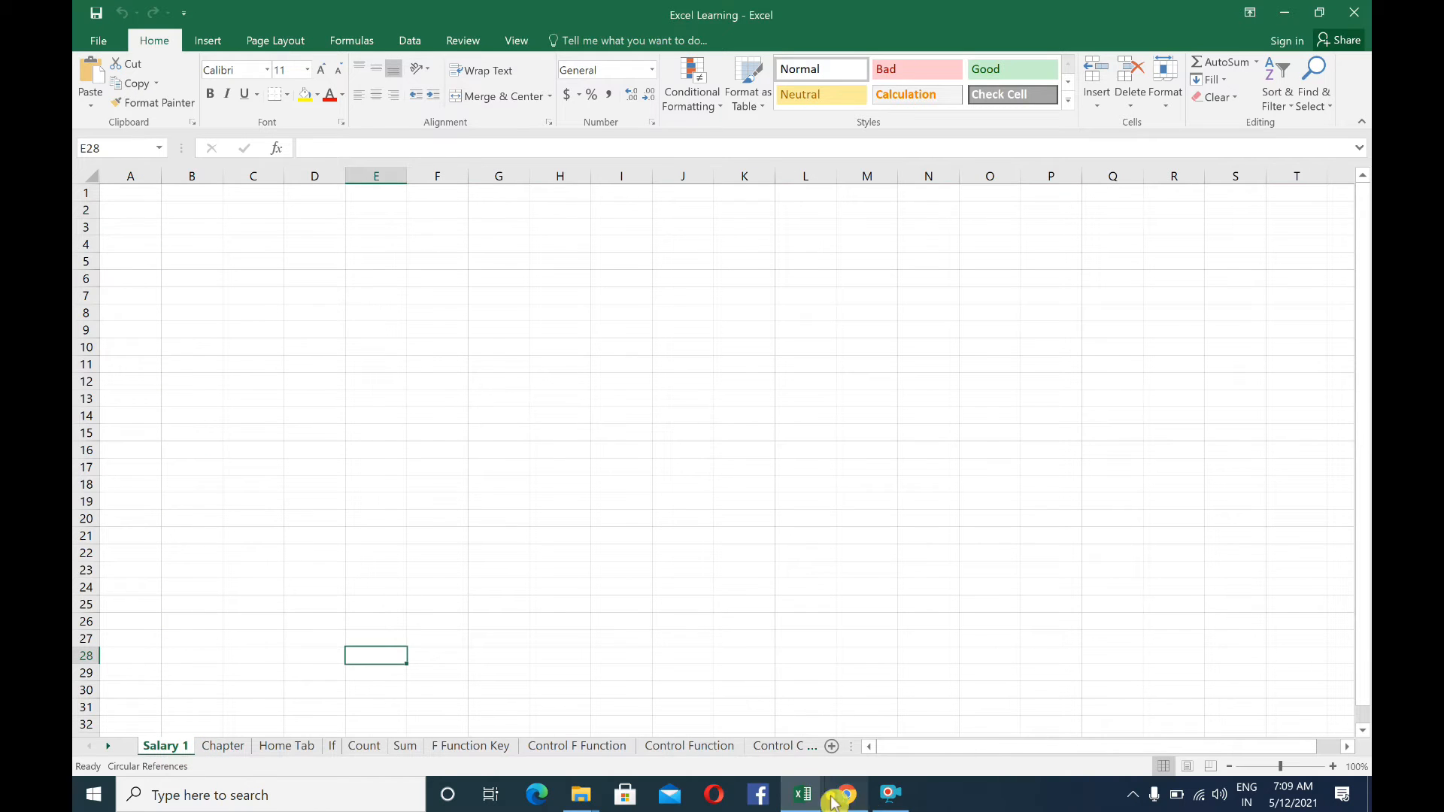
{"action": "mouse_move", "coordinate": [803, 794]}
{"action": "left_click", "coordinate": [702, 733]}
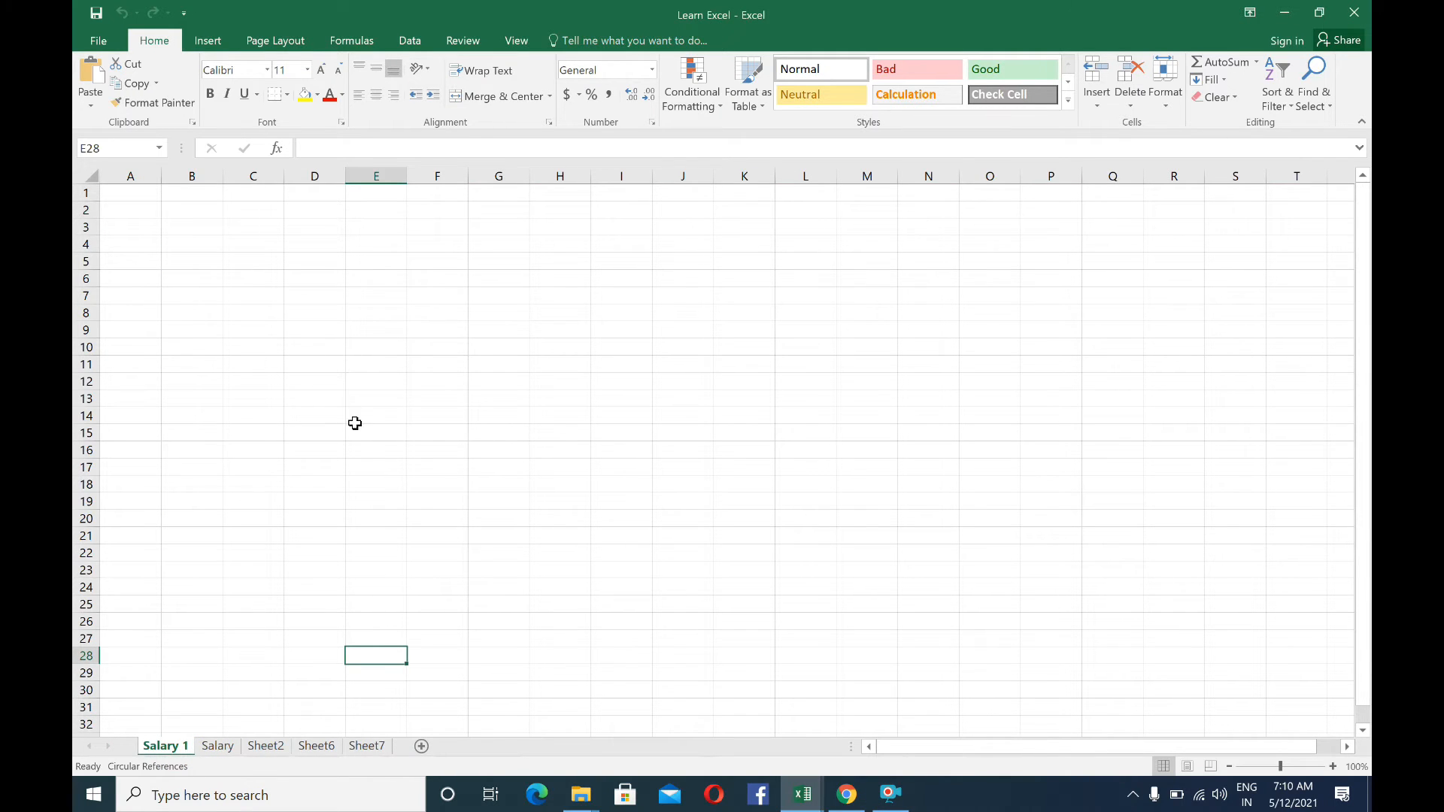
Color the Salary 1 worksheet tab yellow and check it by switching to the Salary sheet and back
{"action": "right_click", "coordinate": [158, 746]}
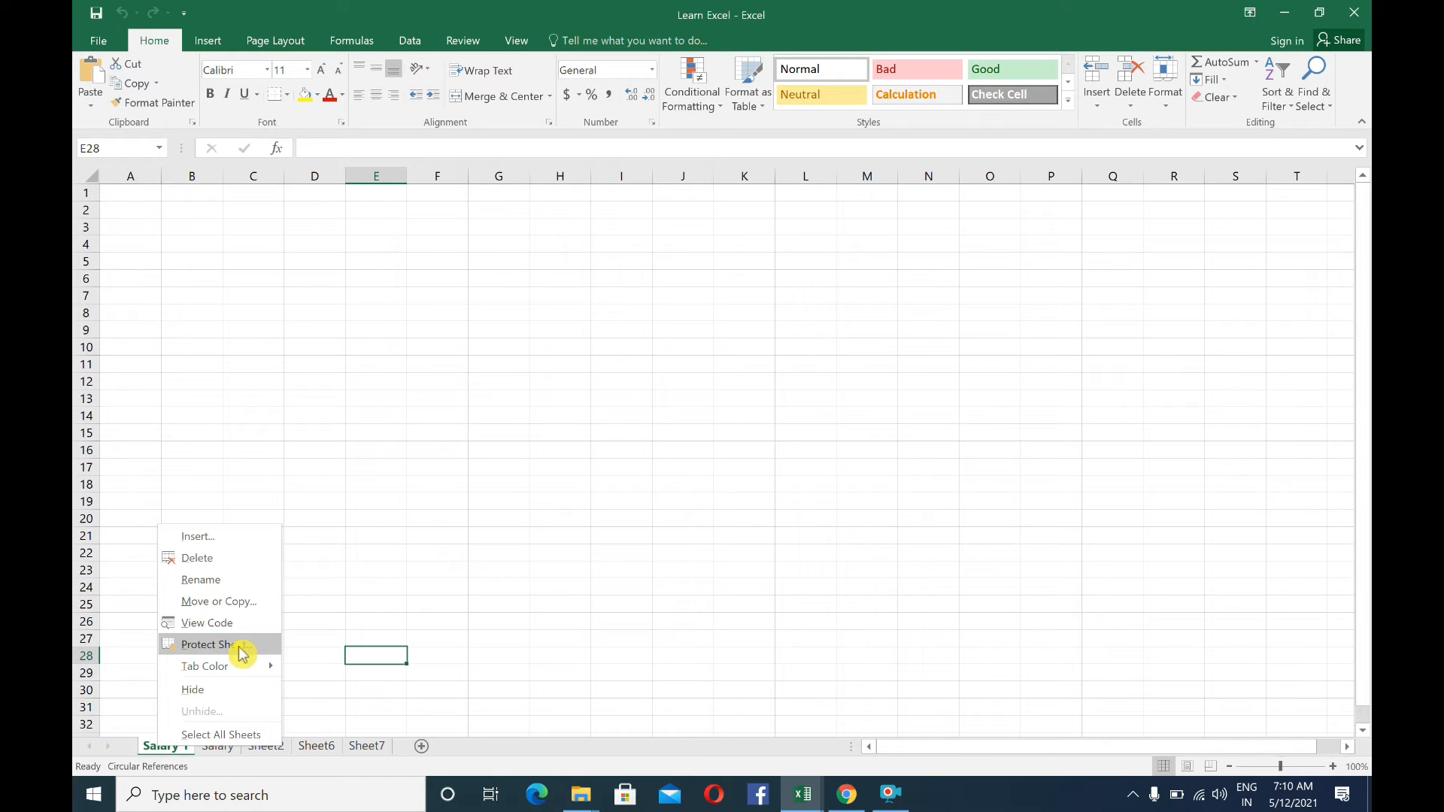
{"action": "mouse_move", "coordinate": [239, 668]}
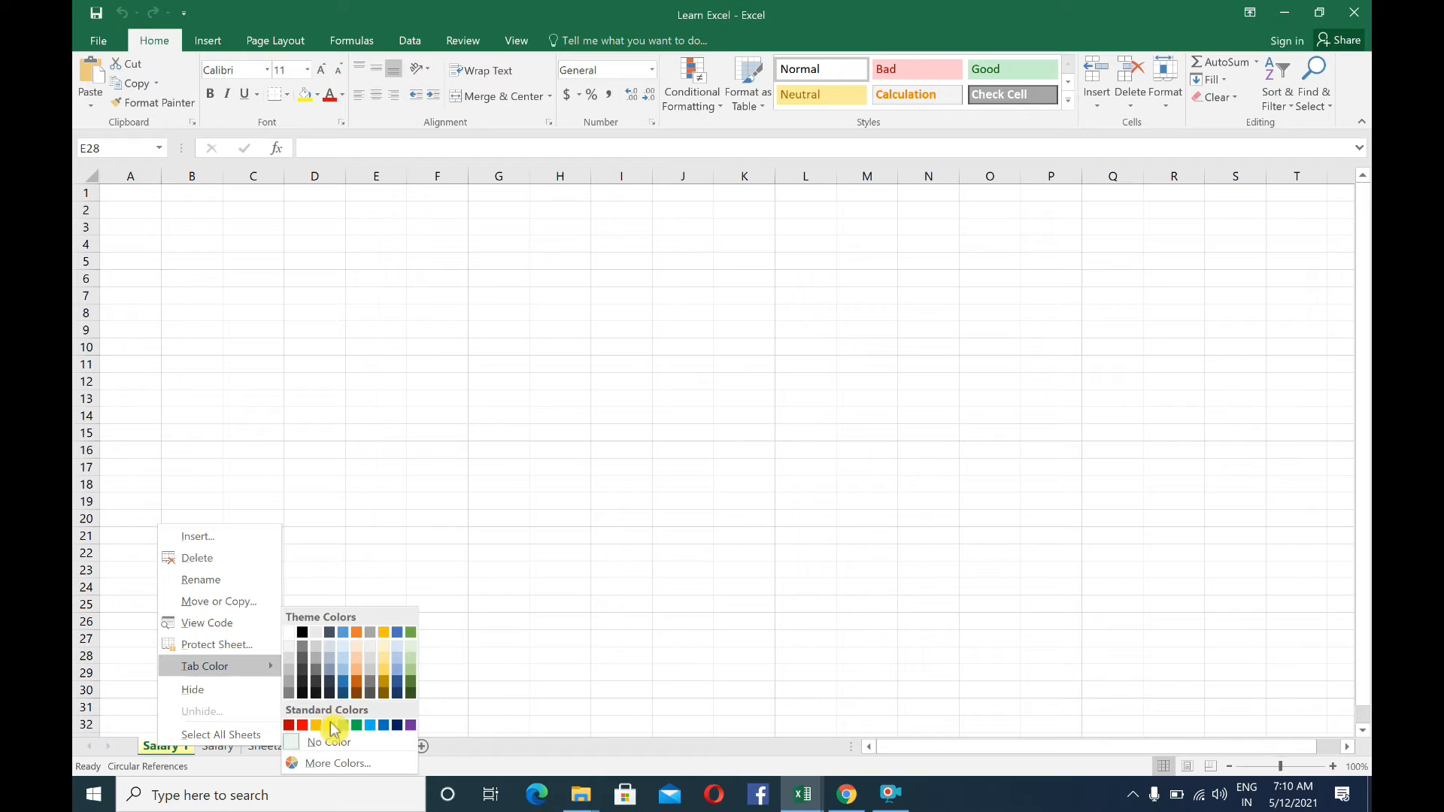
{"action": "left_click", "coordinate": [331, 725]}
{"action": "left_click", "coordinate": [219, 746]}
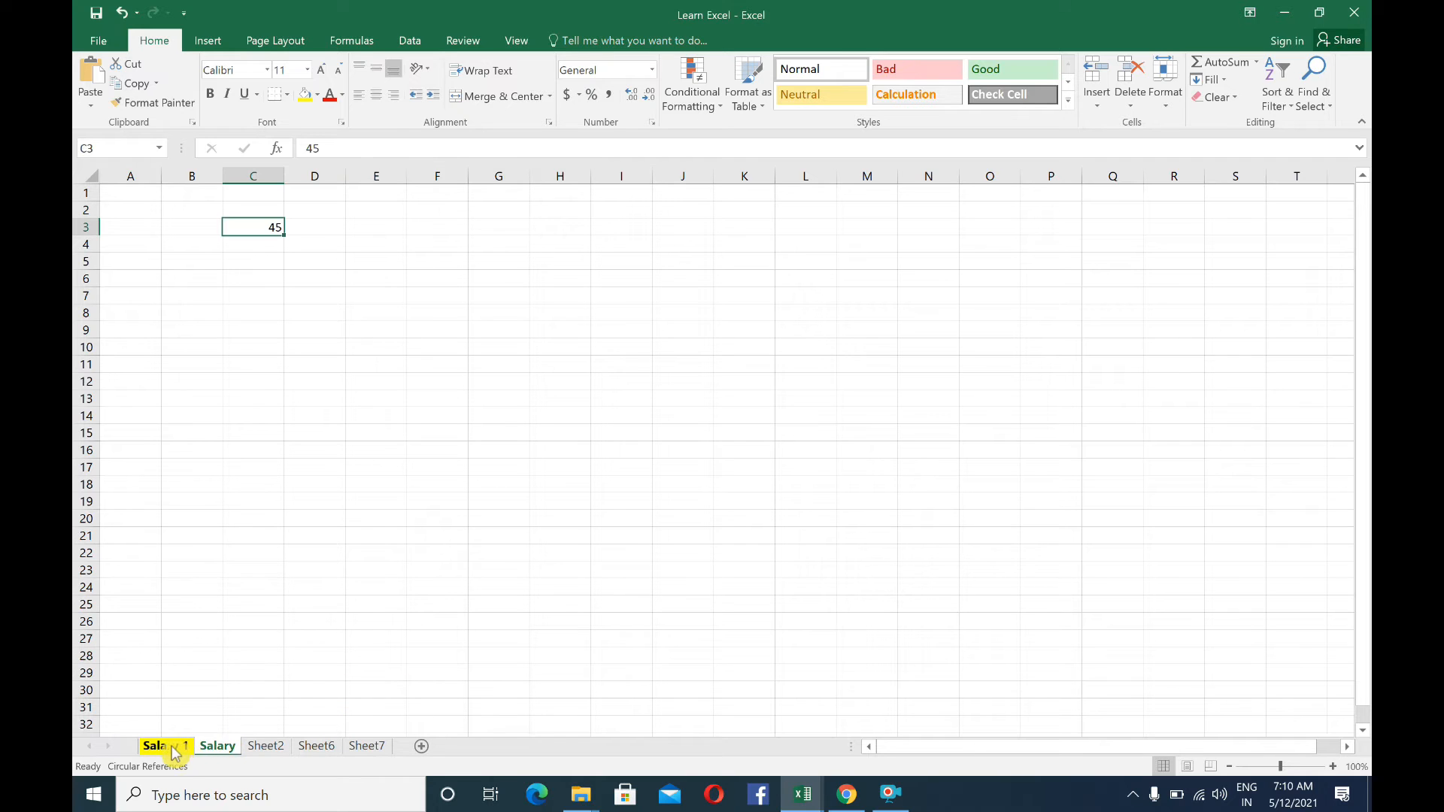
{"action": "left_click", "coordinate": [171, 751]}
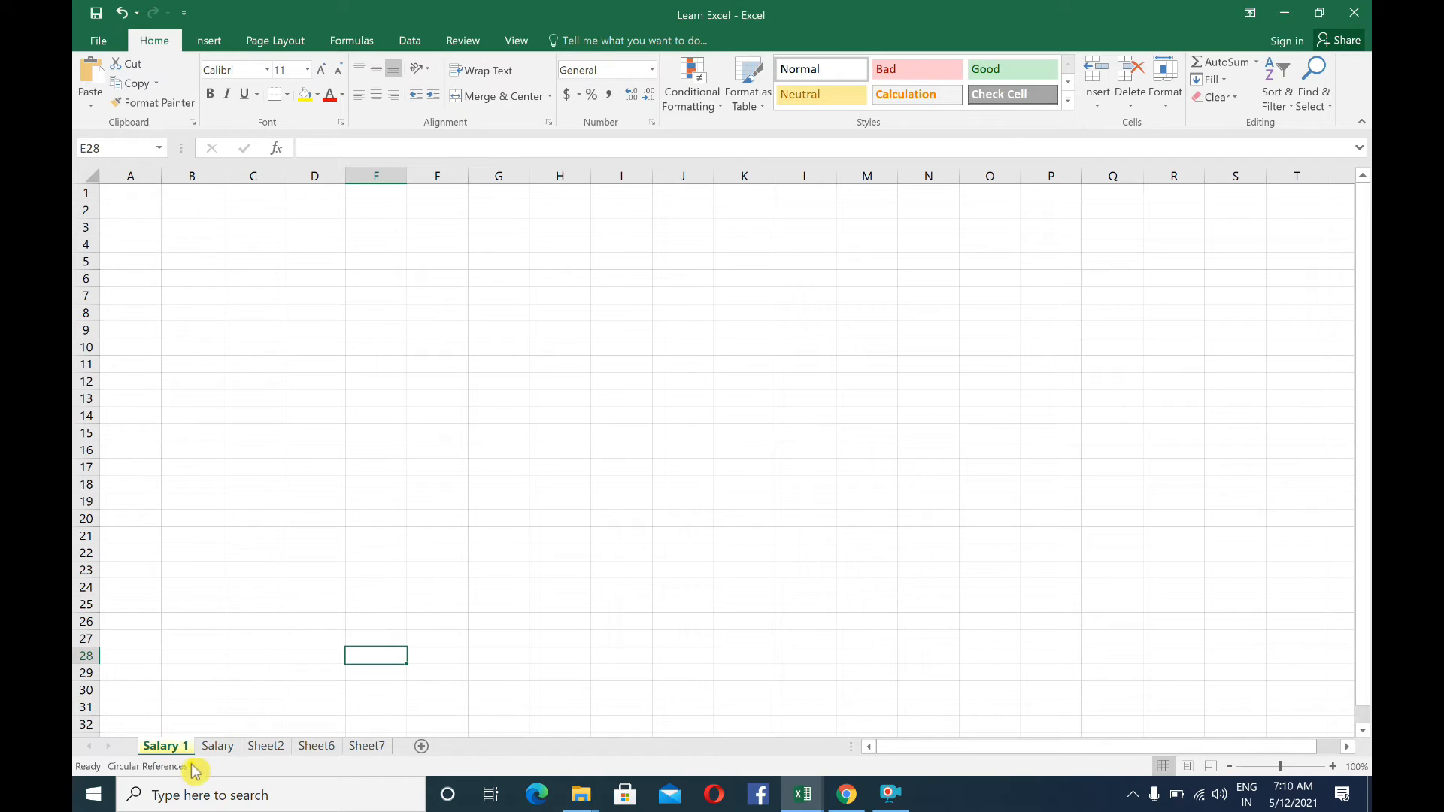
{"action": "left_click", "coordinate": [376, 746]}
{"action": "left_click", "coordinate": [201, 659]}
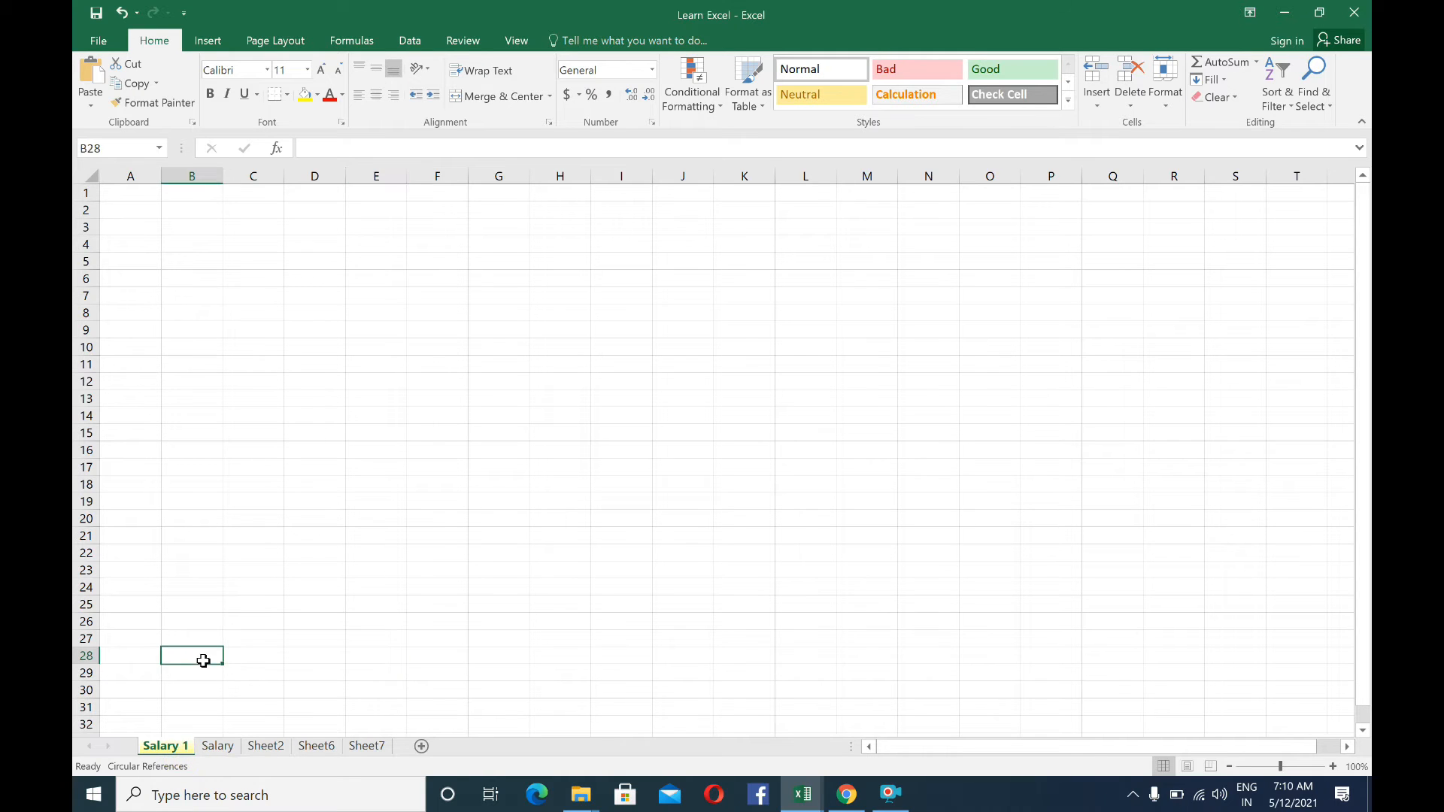
{"action": "right_click", "coordinate": [173, 739]}
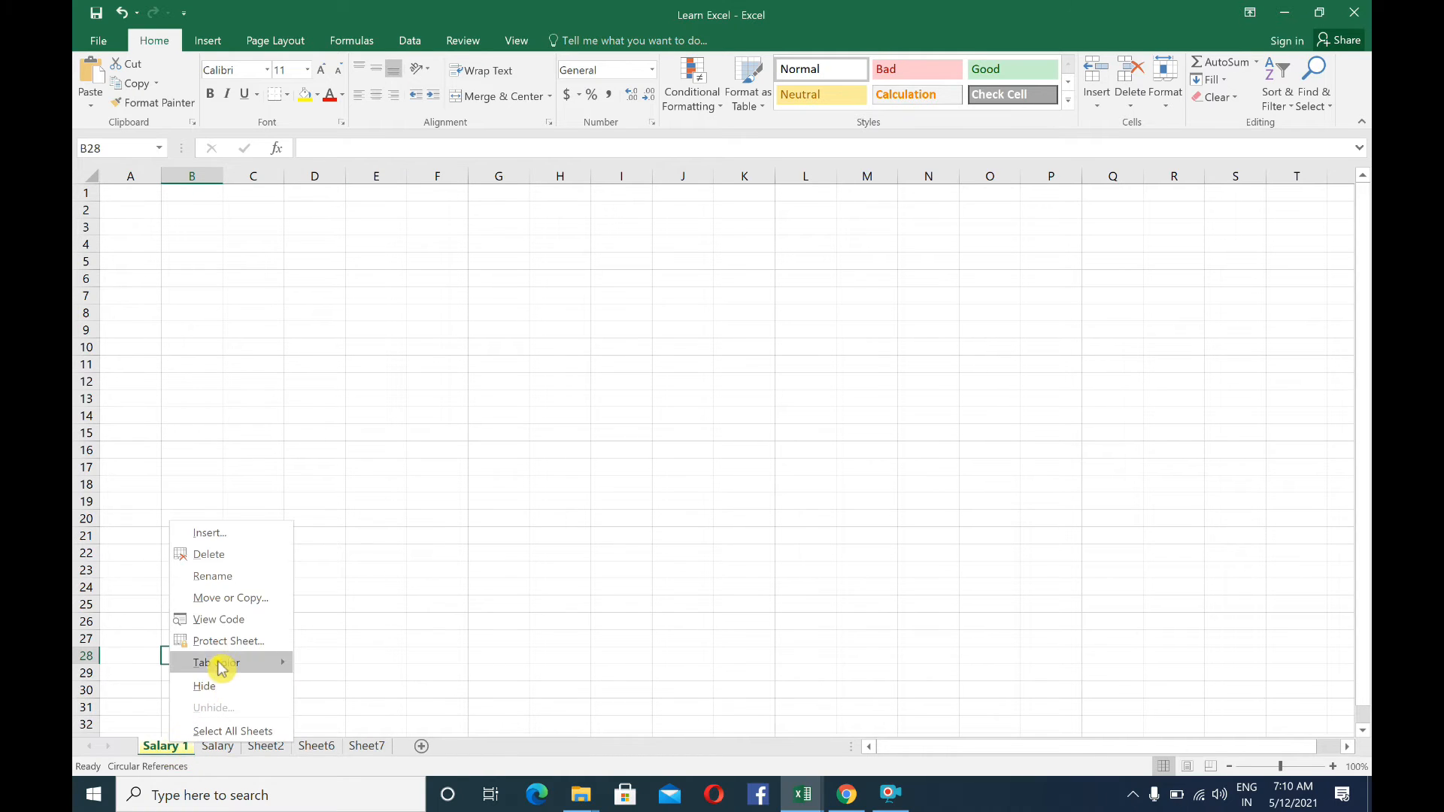
{"action": "mouse_move", "coordinate": [230, 662]}
{"action": "left_click", "coordinate": [461, 593]}
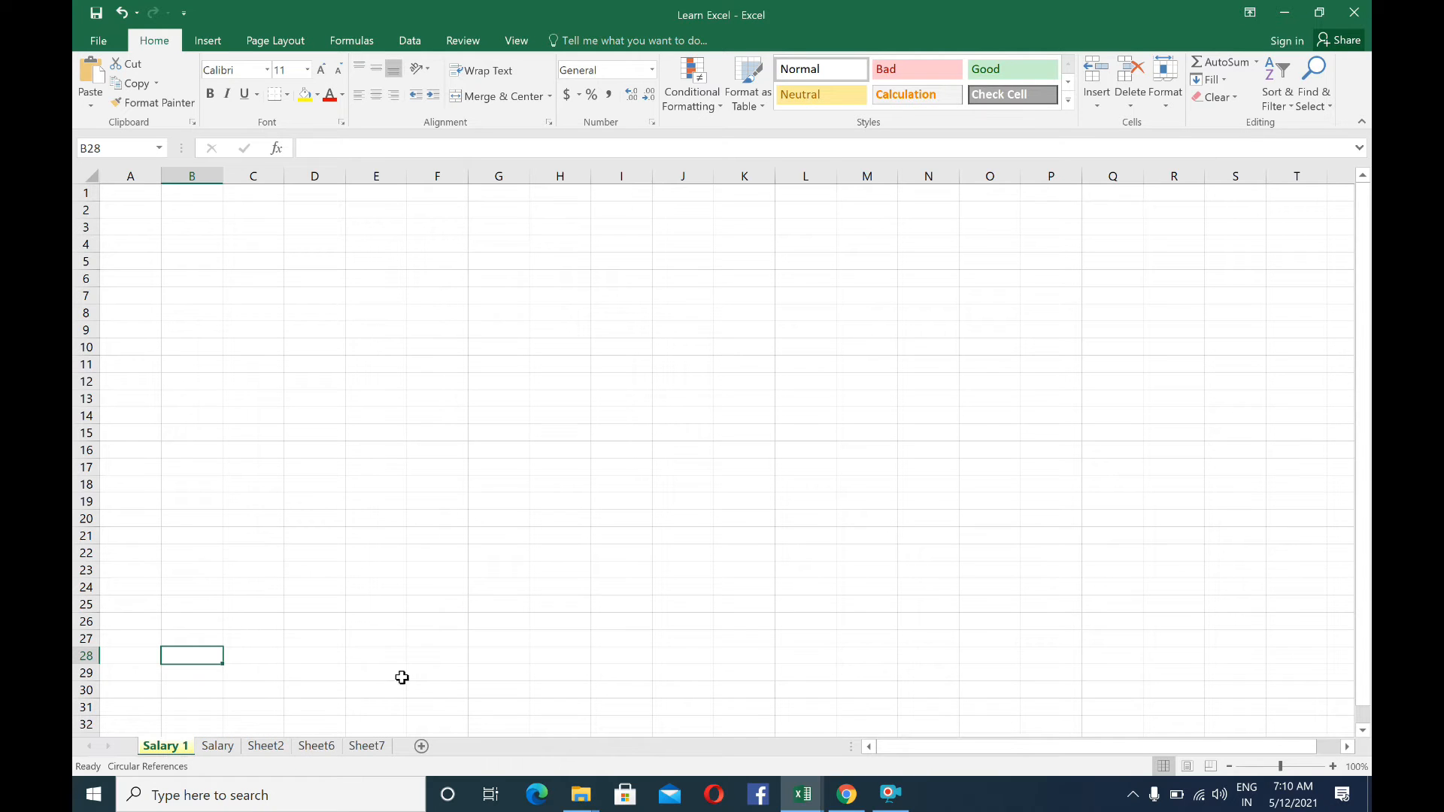
Add two new blank worksheets directly after the Salary 1 sheet
{"action": "left_click", "coordinate": [422, 746]}
{"action": "left_click", "coordinate": [478, 746]}
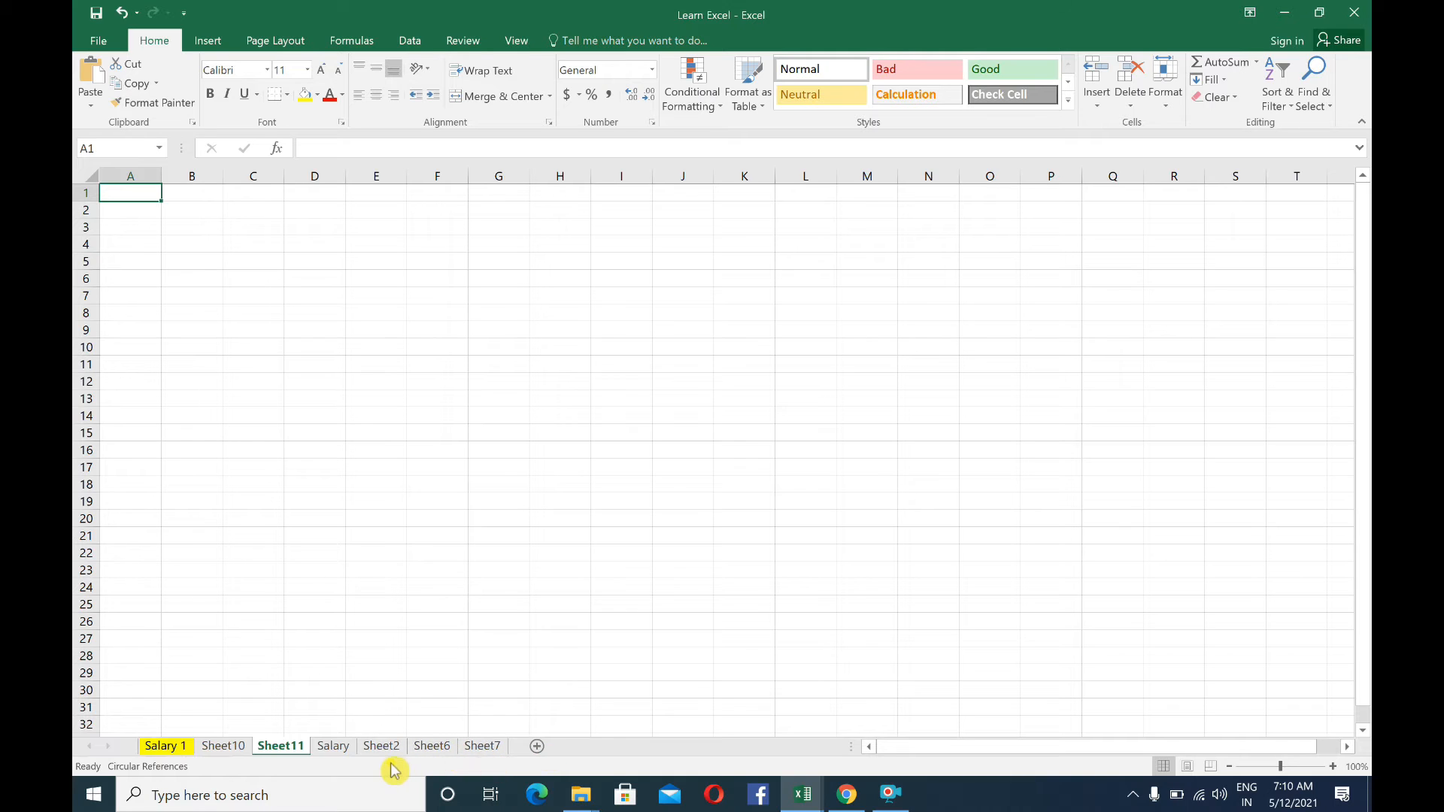
Hide the Sheet11, Salary and Sheet6 worksheets one after another
{"action": "right_click", "coordinate": [281, 752]}
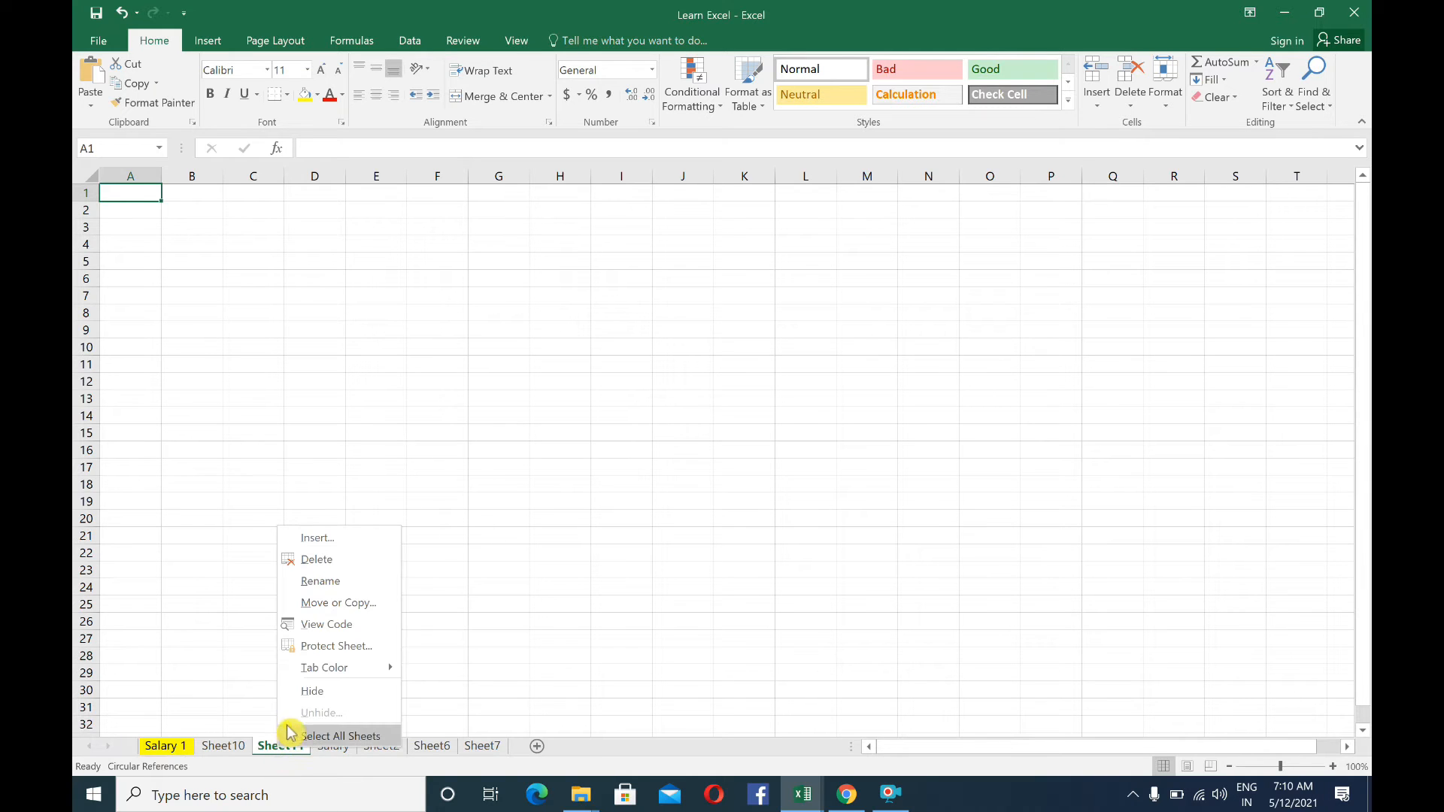
{"action": "left_click", "coordinate": [317, 692]}
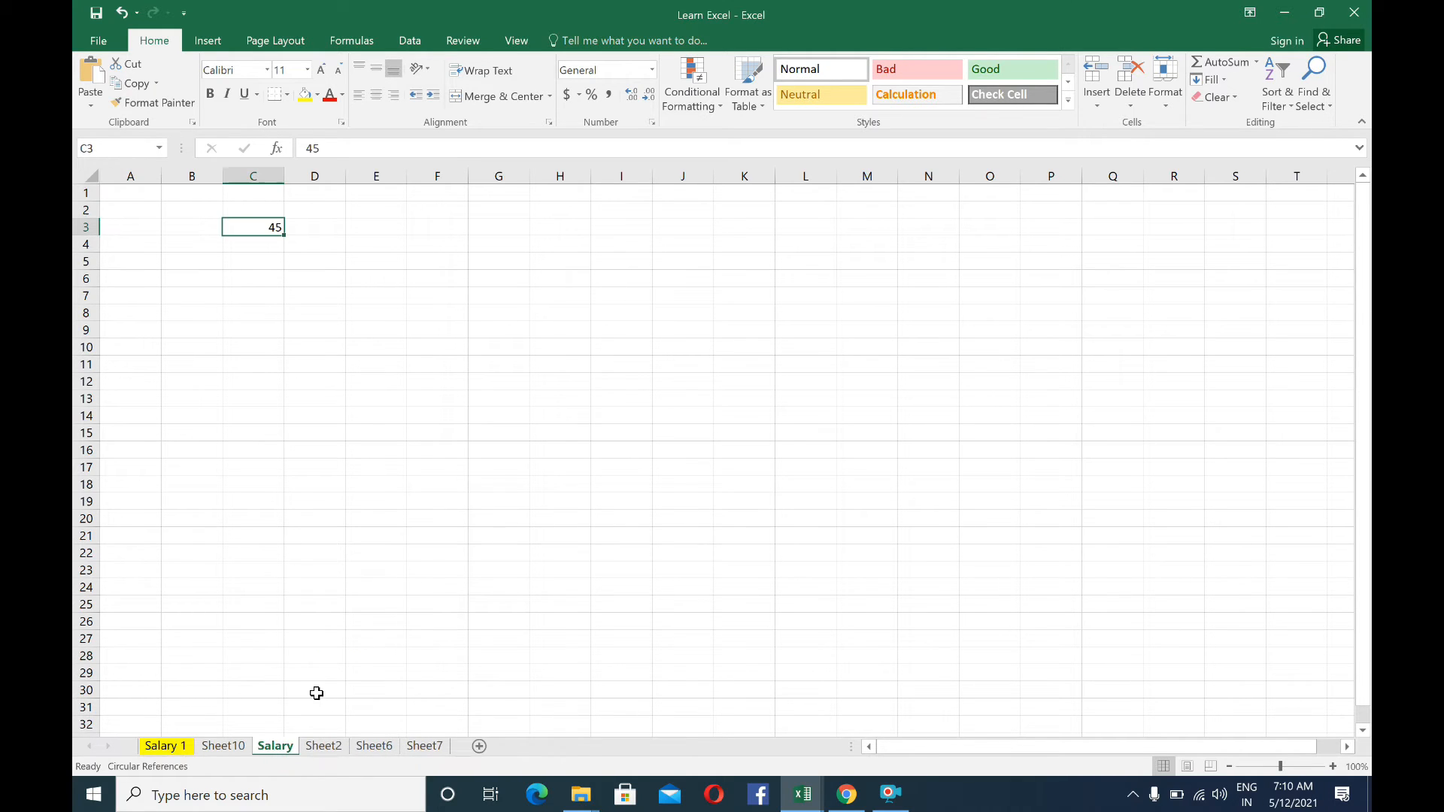
{"action": "right_click", "coordinate": [272, 749]}
{"action": "left_click", "coordinate": [300, 684]}
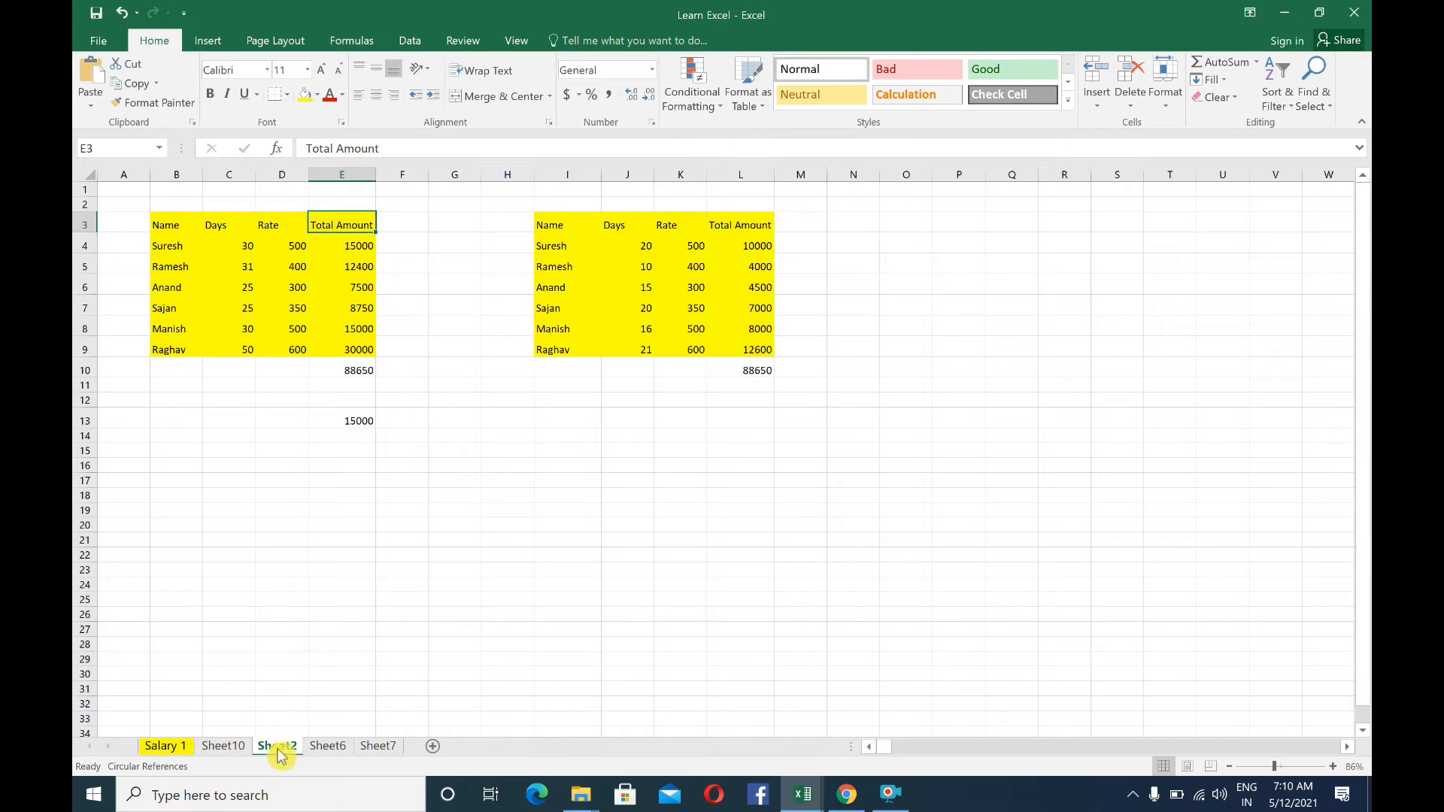
{"action": "left_click", "coordinate": [323, 747]}
{"action": "right_click", "coordinate": [321, 749]}
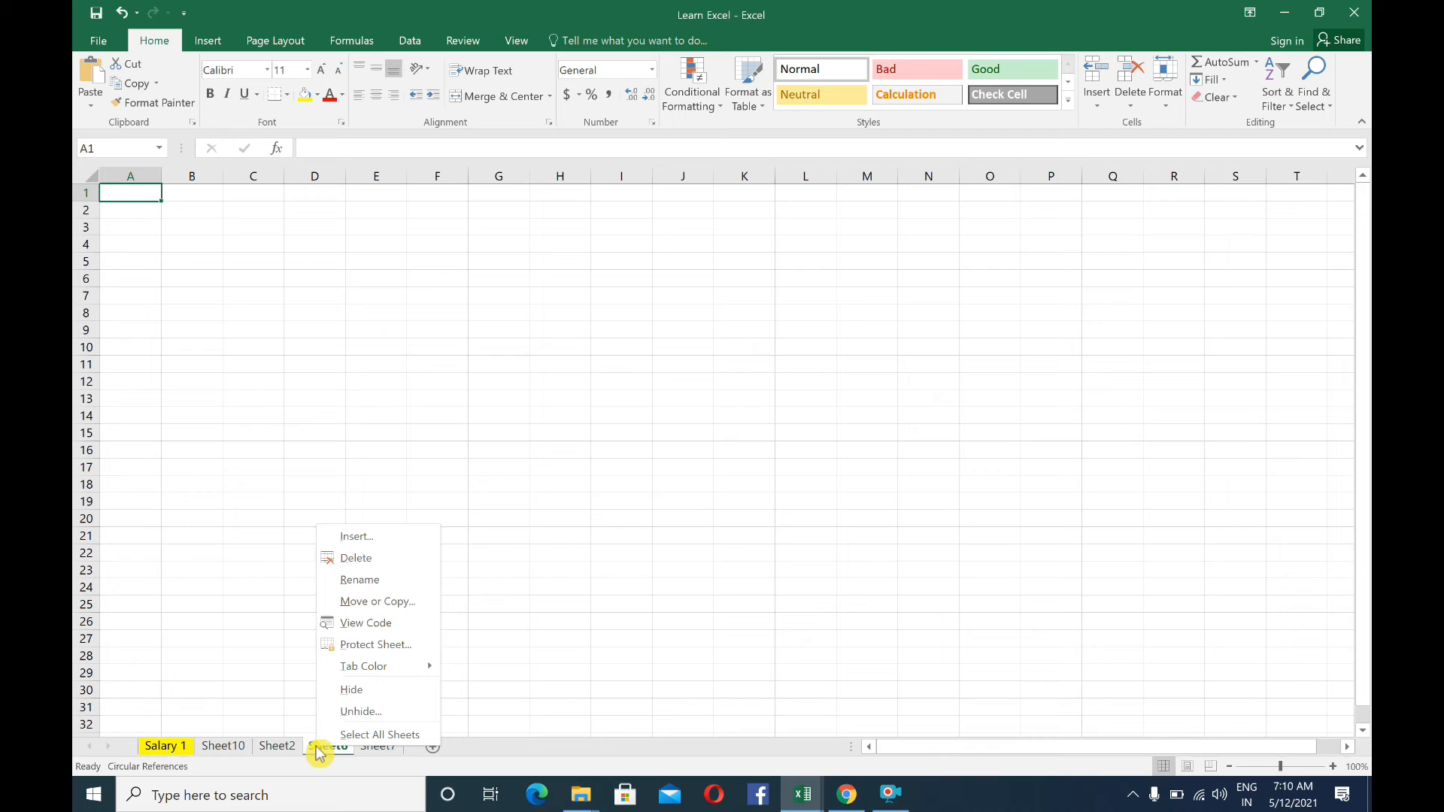
{"action": "left_click", "coordinate": [336, 689]}
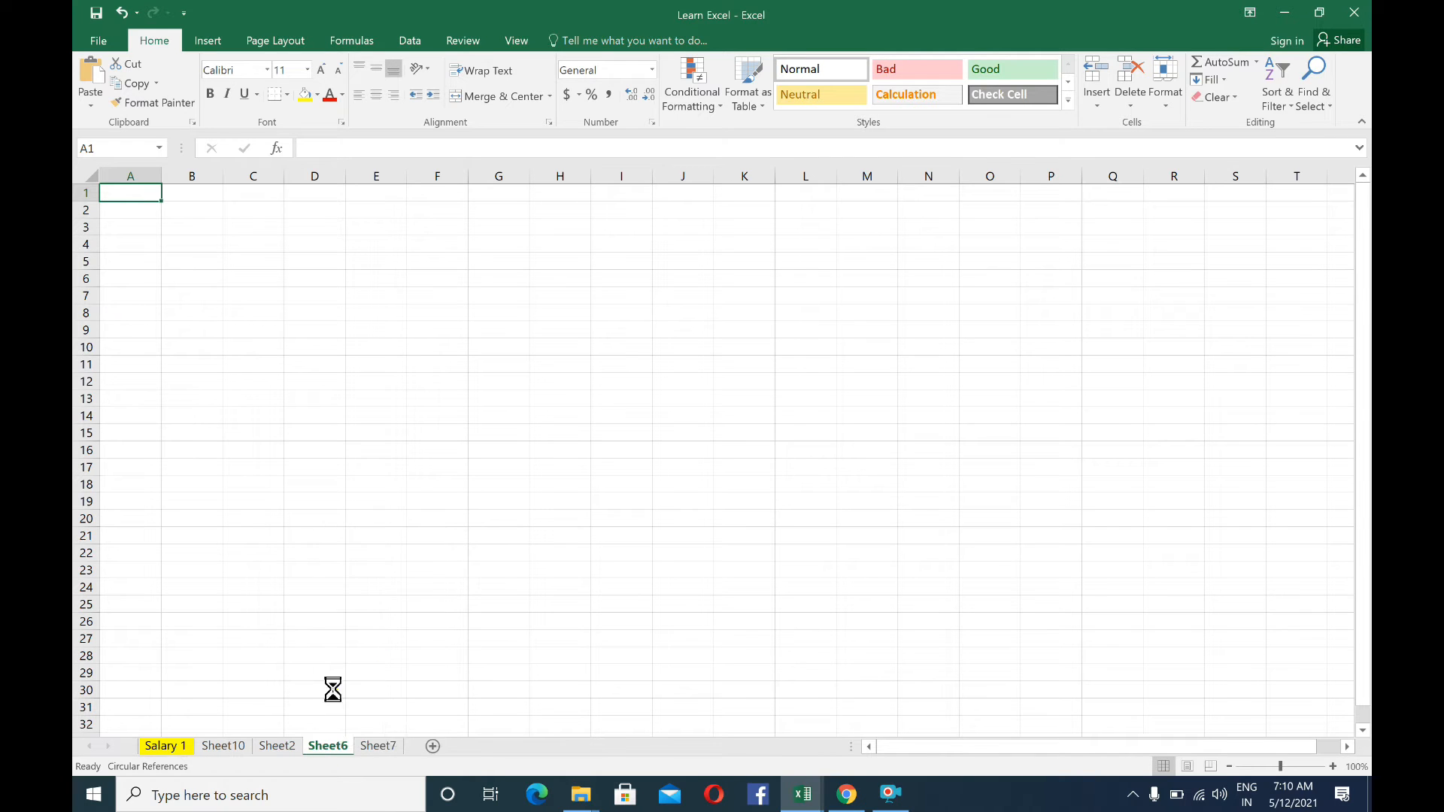
Select all worksheets as a group, then undo the yellow tab color on Salary 1
{"action": "right_click", "coordinate": [329, 751]}
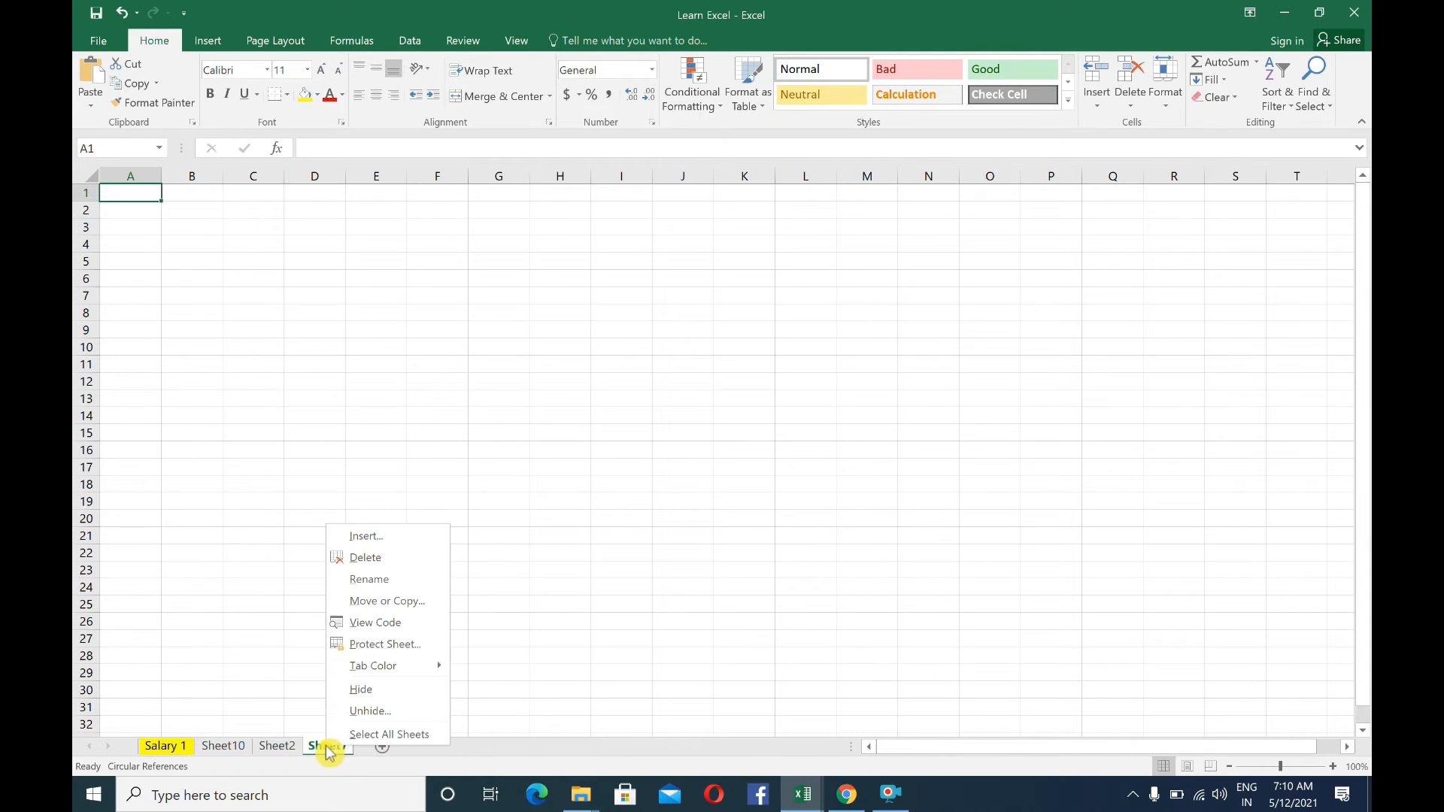
{"action": "left_click", "coordinate": [365, 733]}
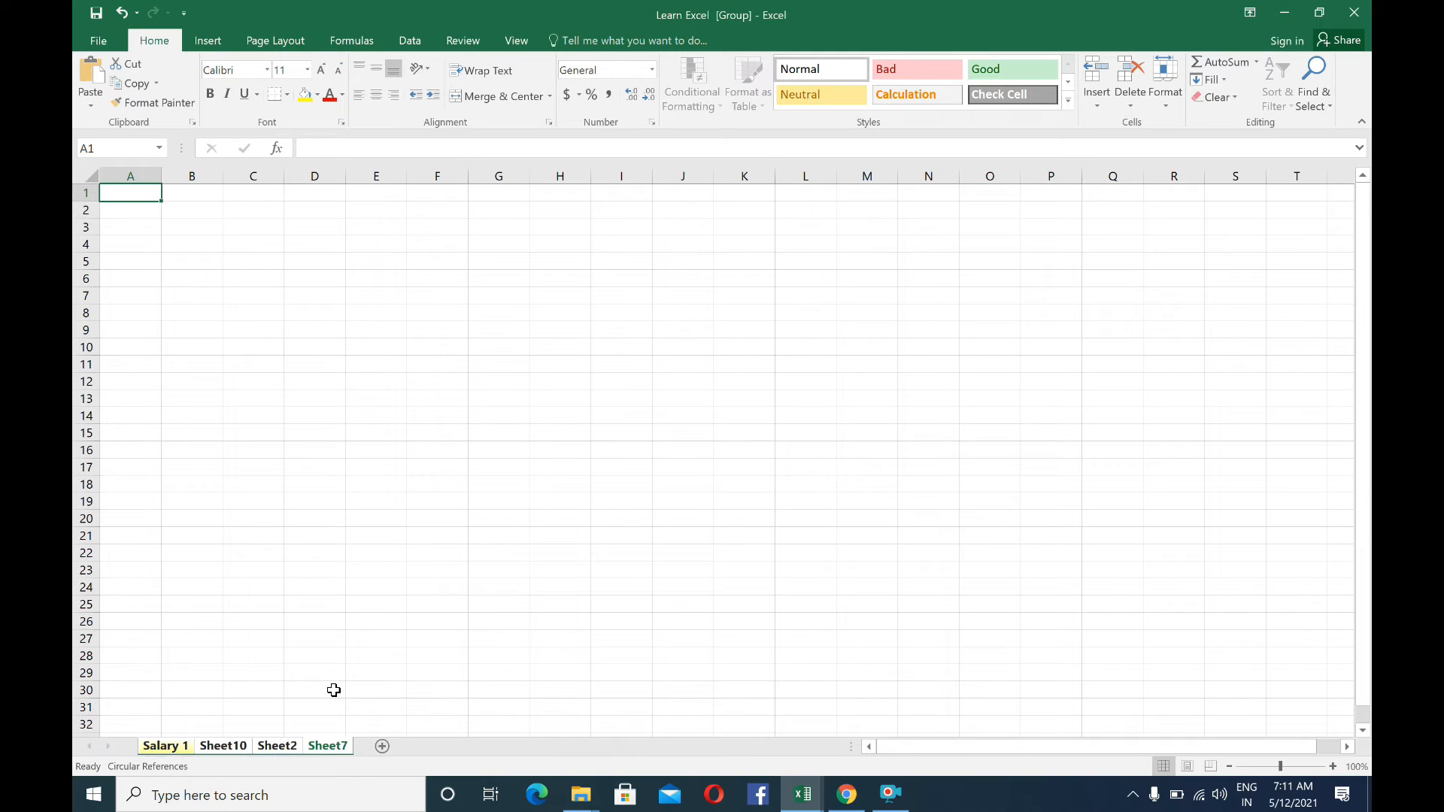
{"action": "key", "text": "ctrl+z"}
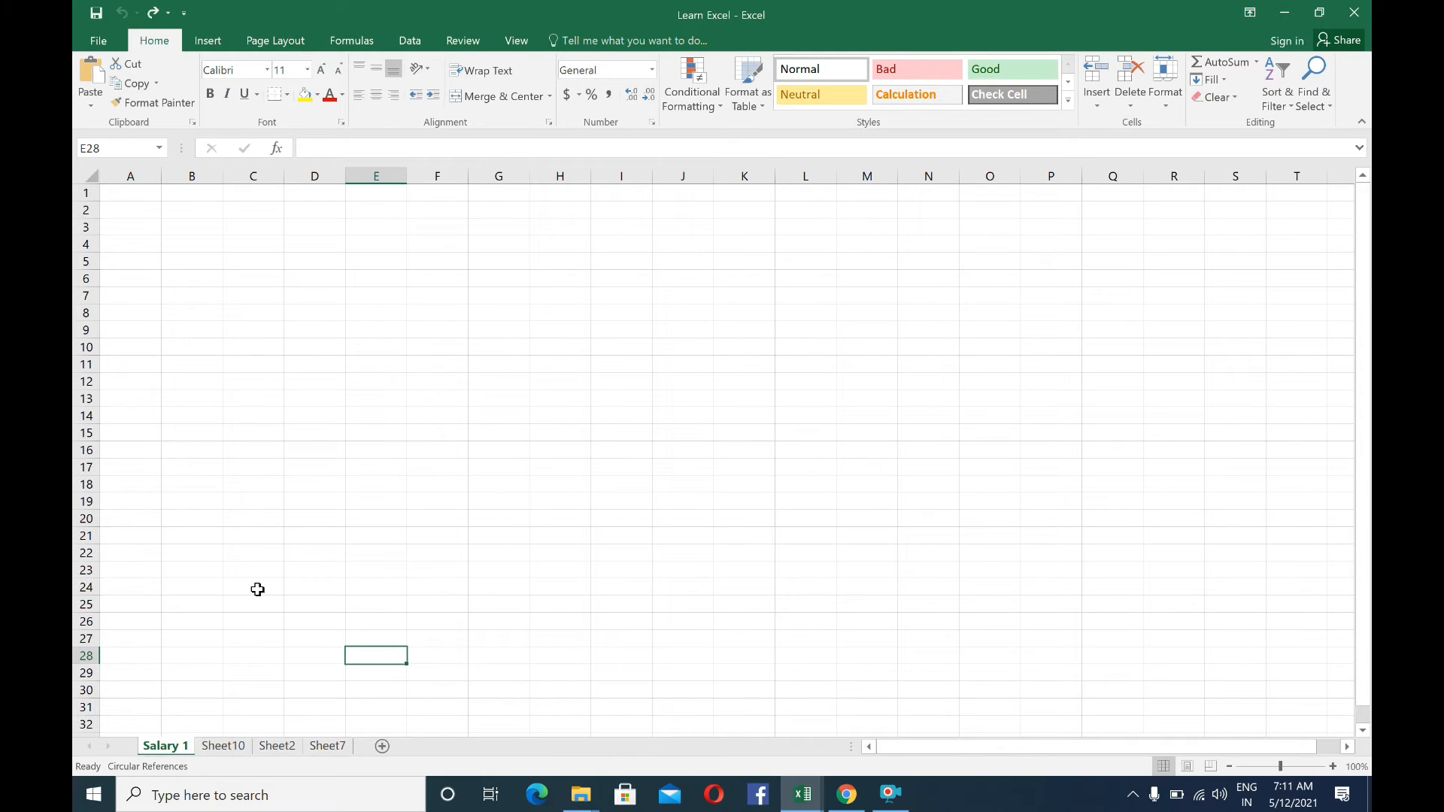
{"action": "right_click", "coordinate": [167, 746]}
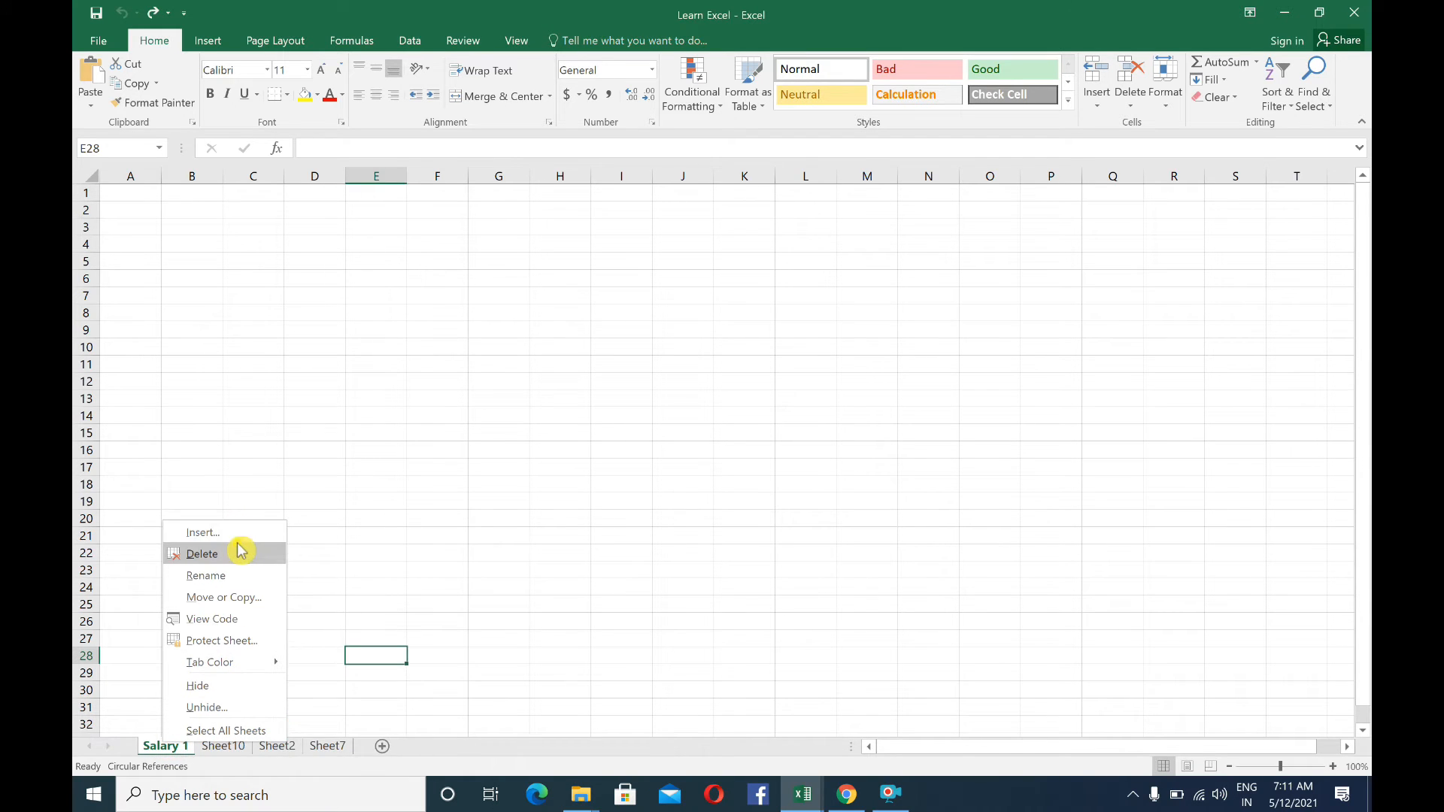
{"action": "left_click", "coordinate": [254, 413]}
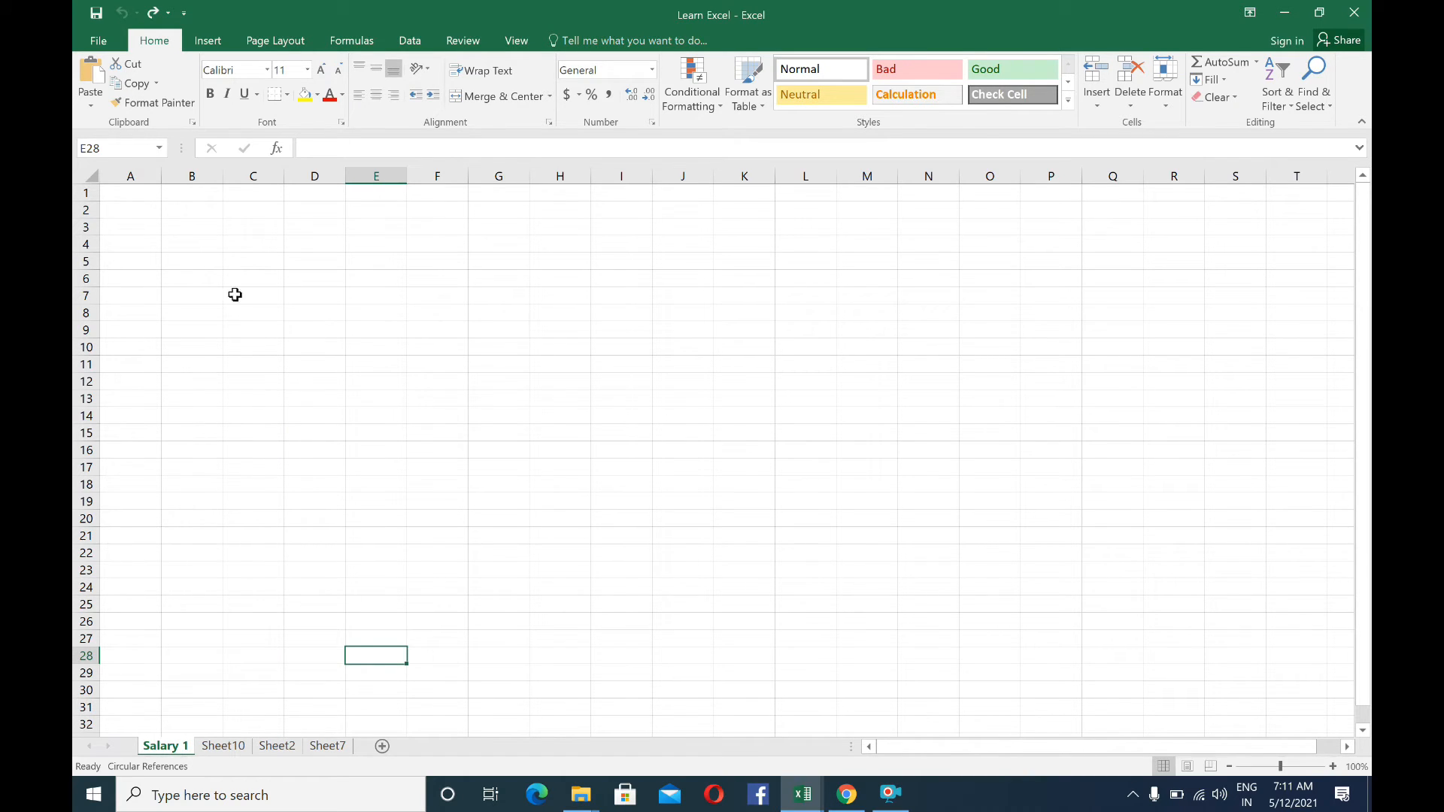
Select cell B2, then the entire columns A, B, C and D one at a time on the Salary 1 sheet
{"action": "left_click", "coordinate": [197, 217]}
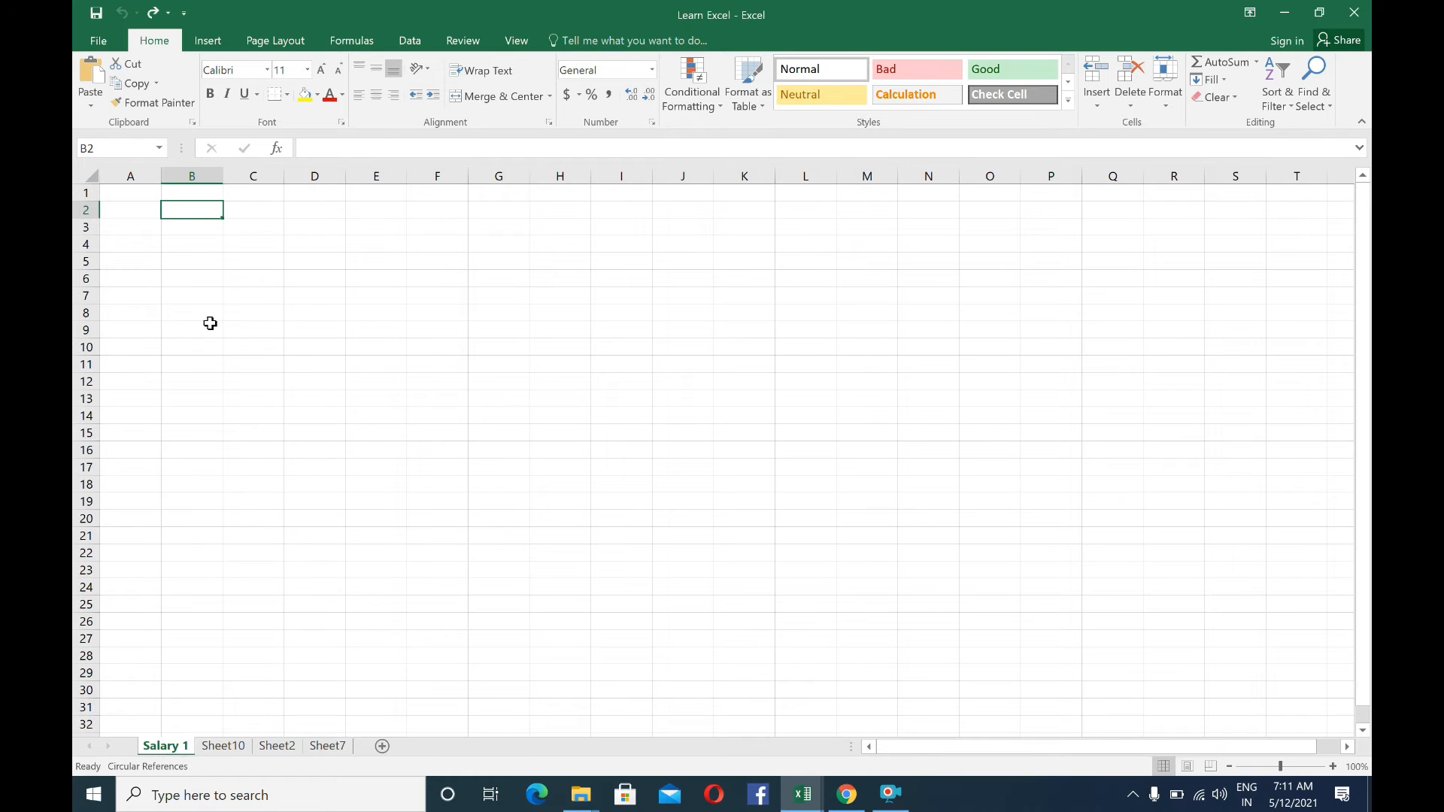
{"action": "left_click", "coordinate": [136, 177]}
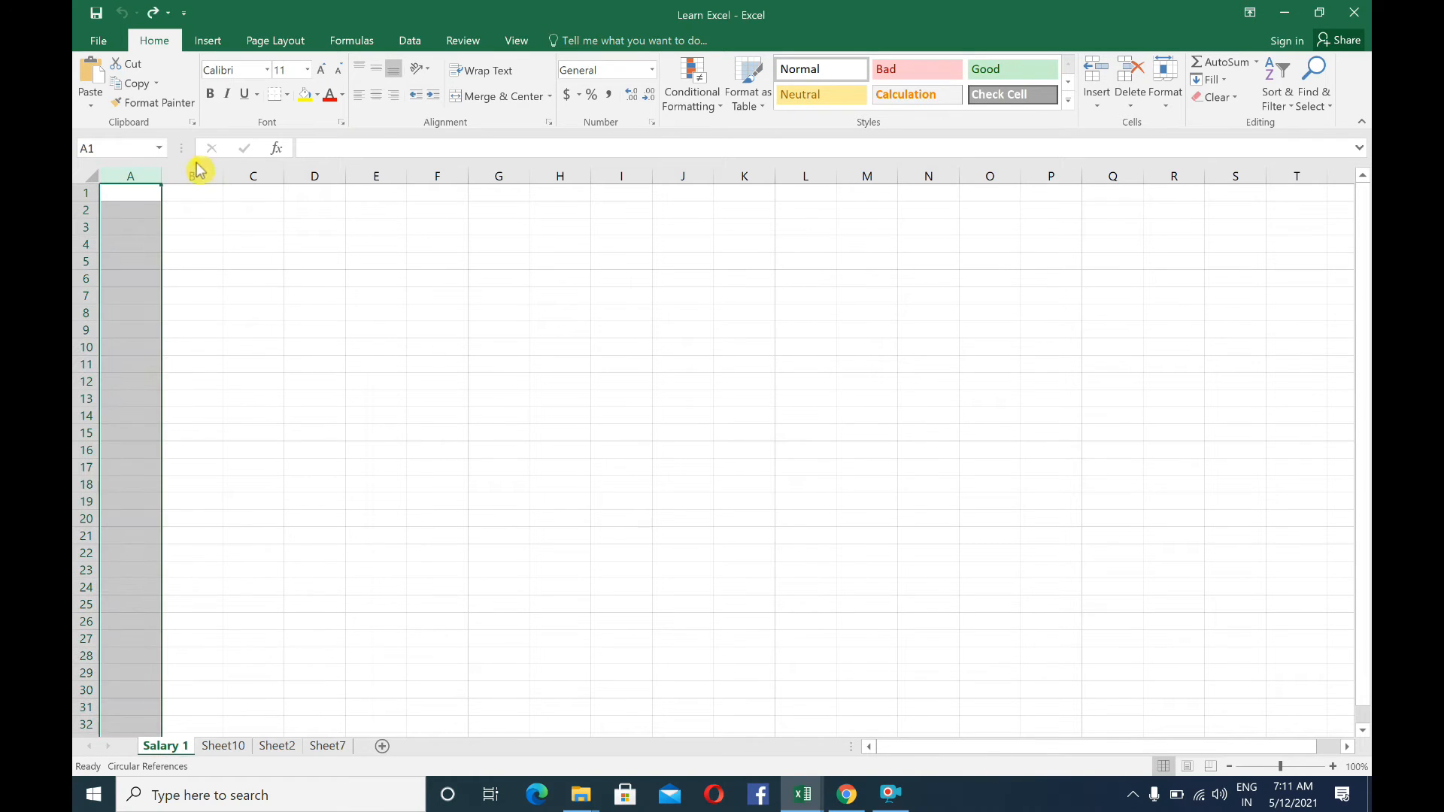
{"action": "left_click", "coordinate": [195, 173]}
{"action": "left_click", "coordinate": [251, 174]}
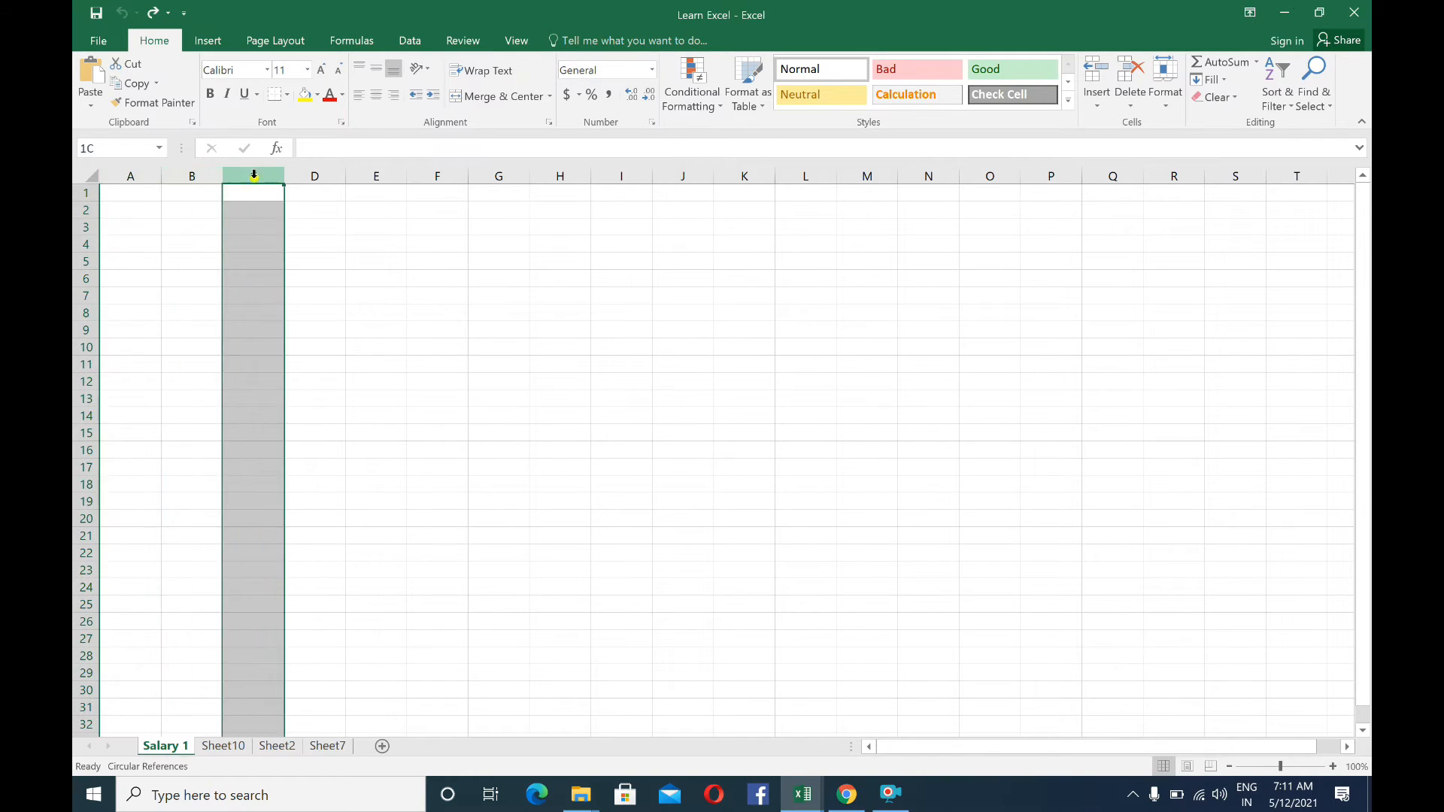
{"action": "left_click", "coordinate": [314, 174]}
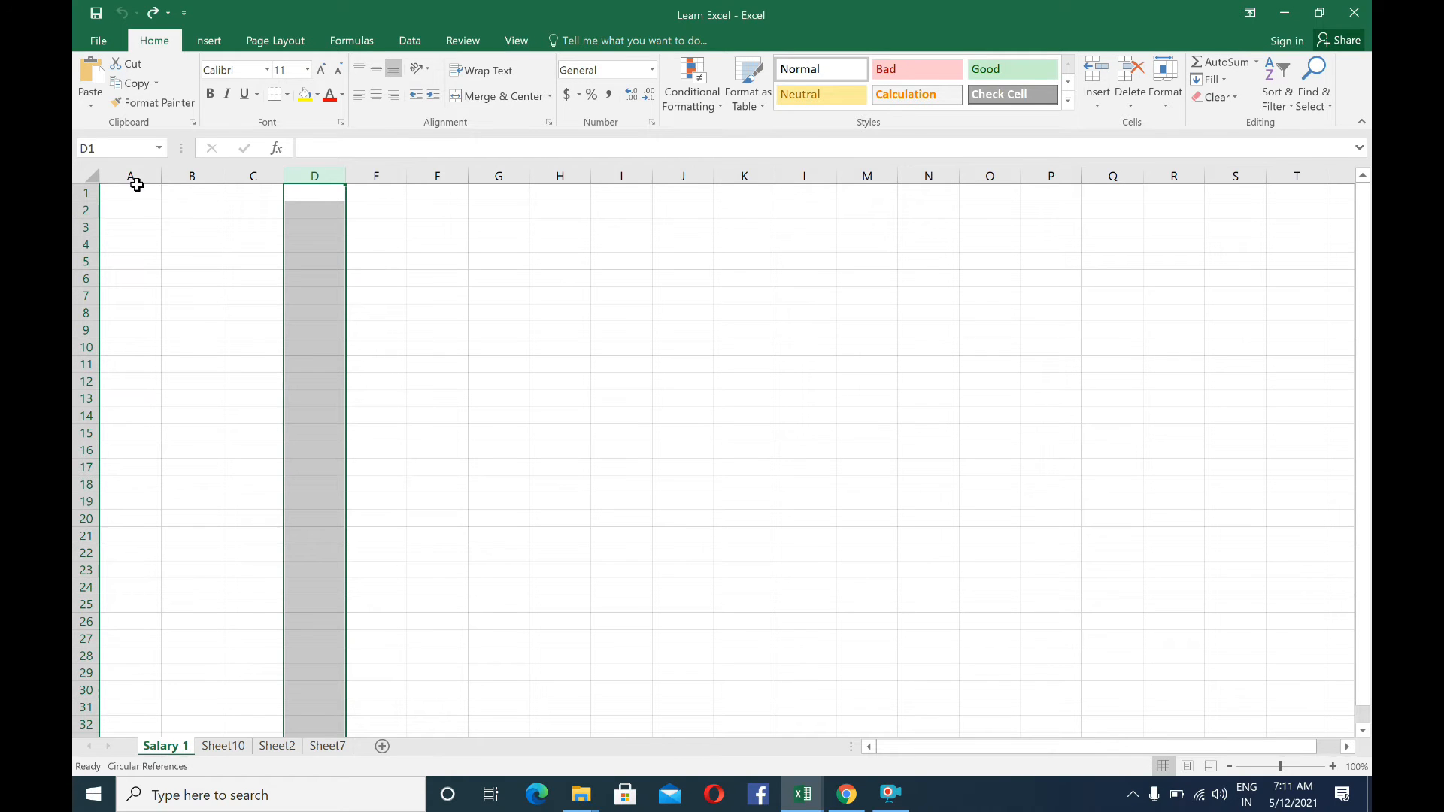
Select the entire rows 1, 2, 3 and 4 one at a time, then select cell B14
{"action": "left_click", "coordinate": [85, 193]}
{"action": "left_click", "coordinate": [84, 210]}
{"action": "left_click", "coordinate": [83, 228]}
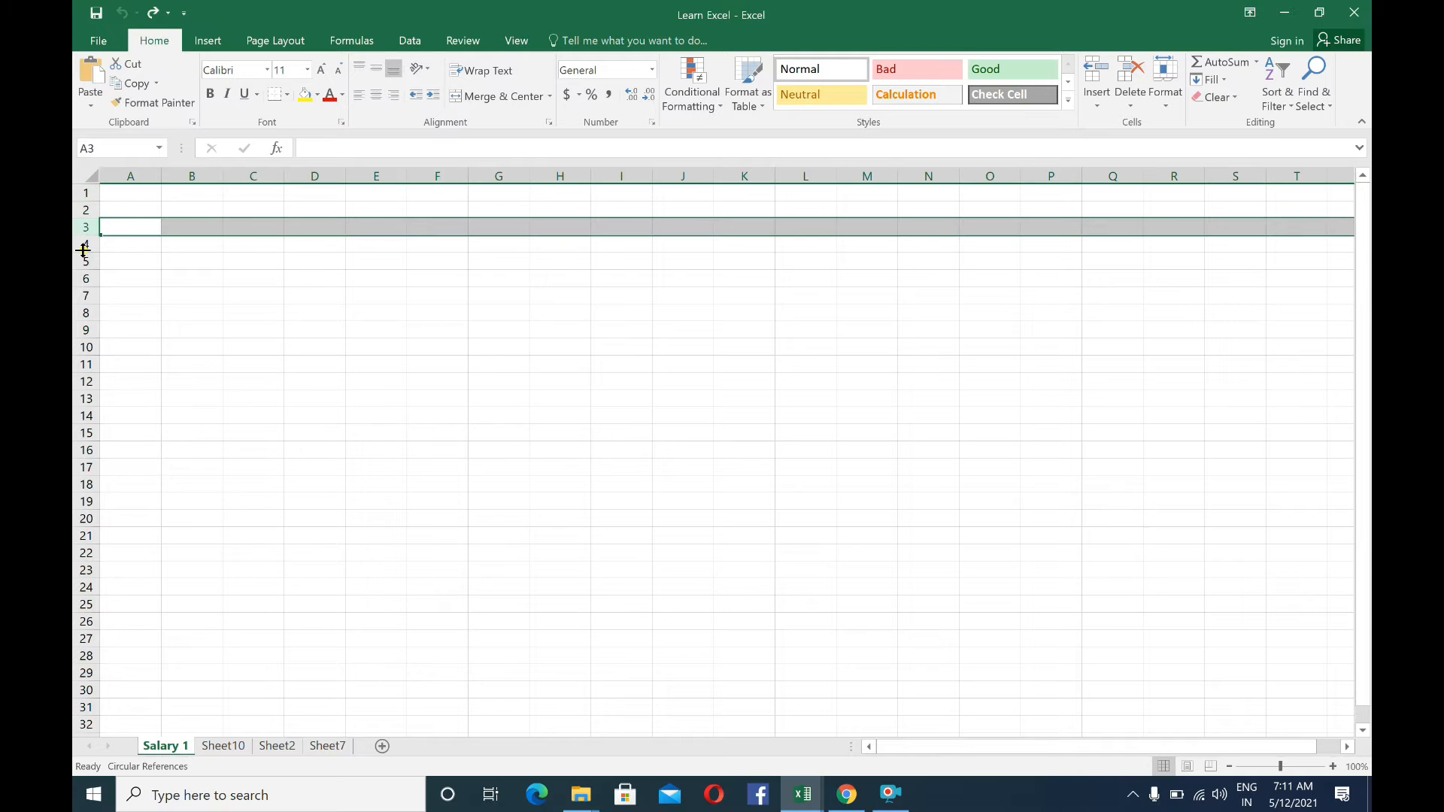
{"action": "left_click", "coordinate": [83, 245]}
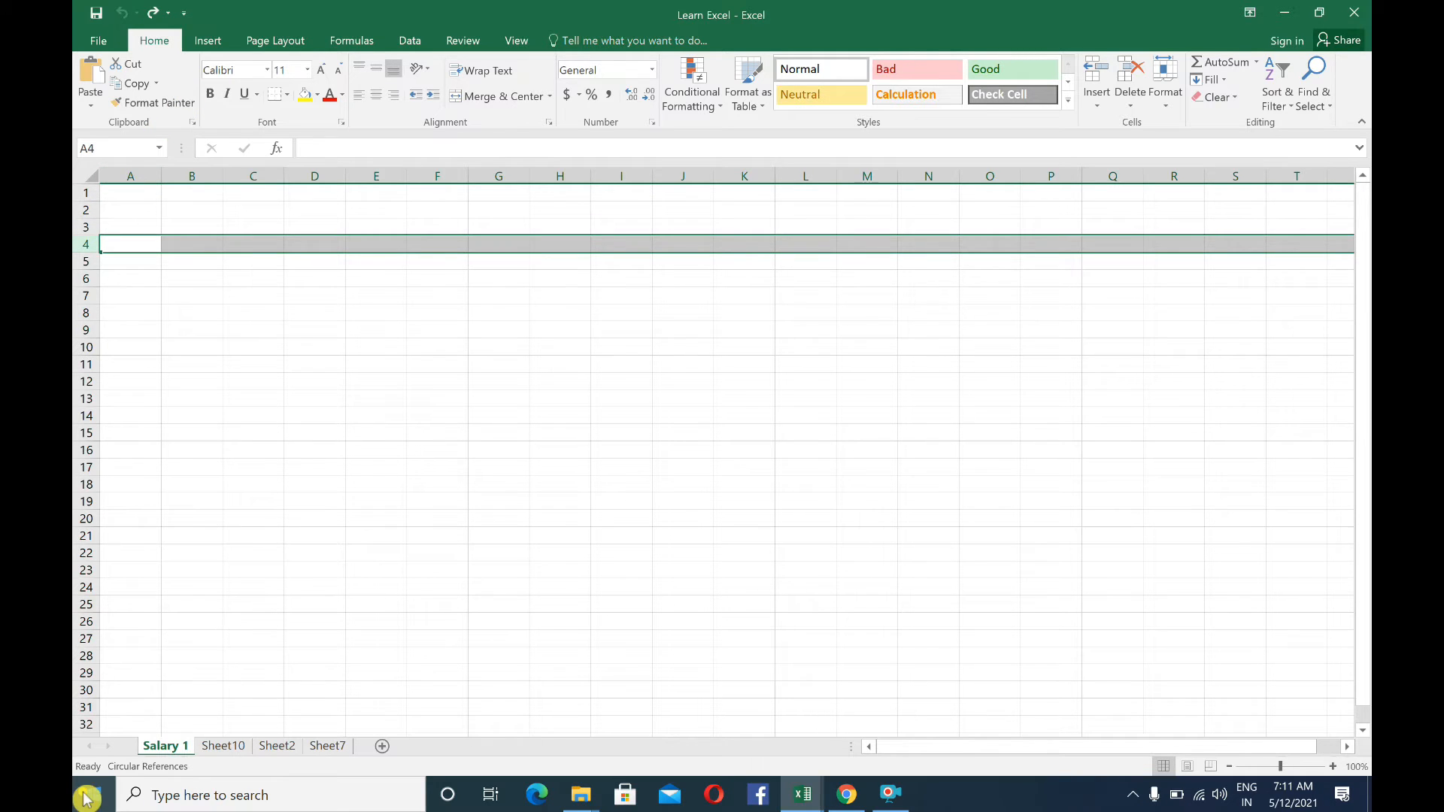
{"action": "left_click", "coordinate": [188, 419]}
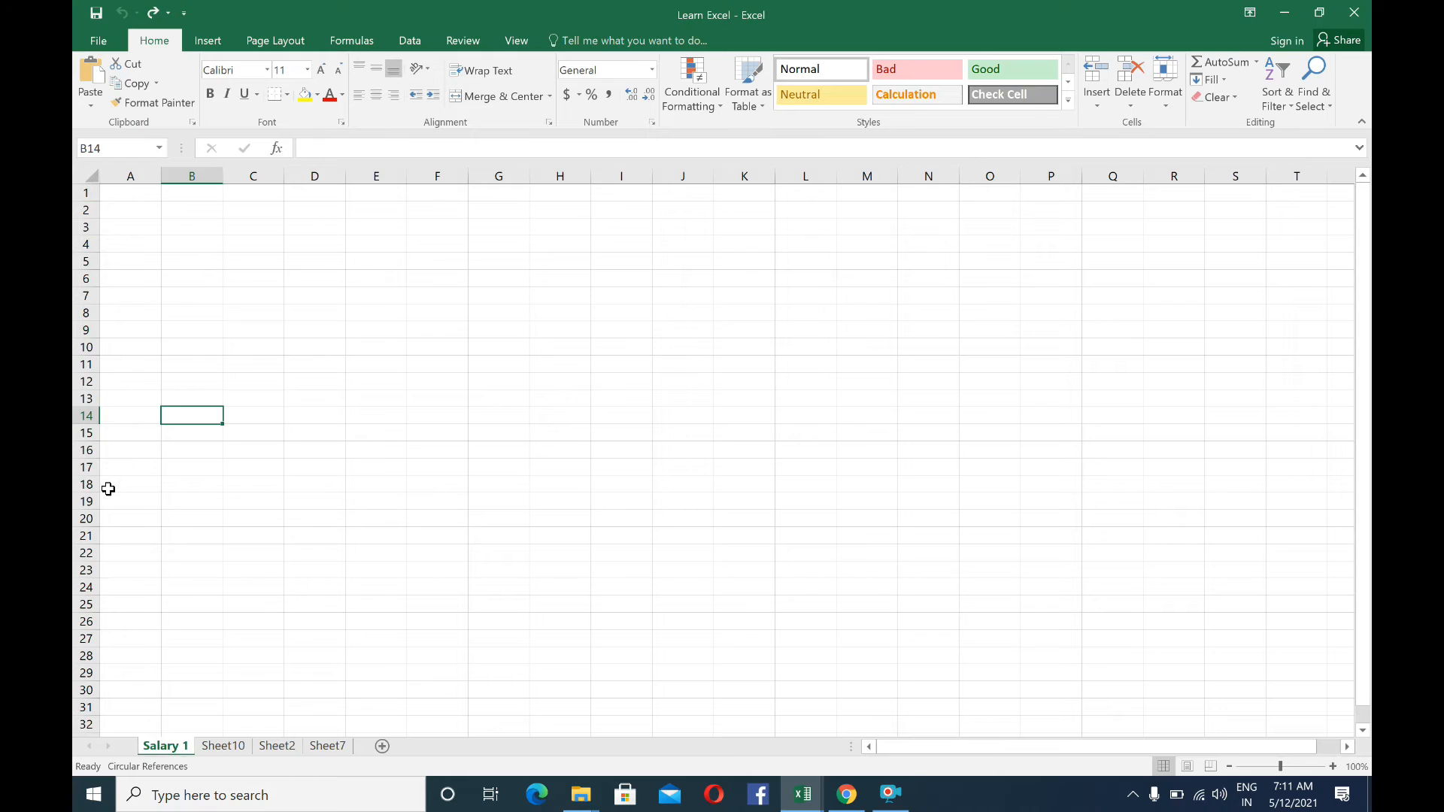
Enter 500 in cell D3 of the Salary 1 sheet
{"action": "left_click", "coordinate": [326, 227]}
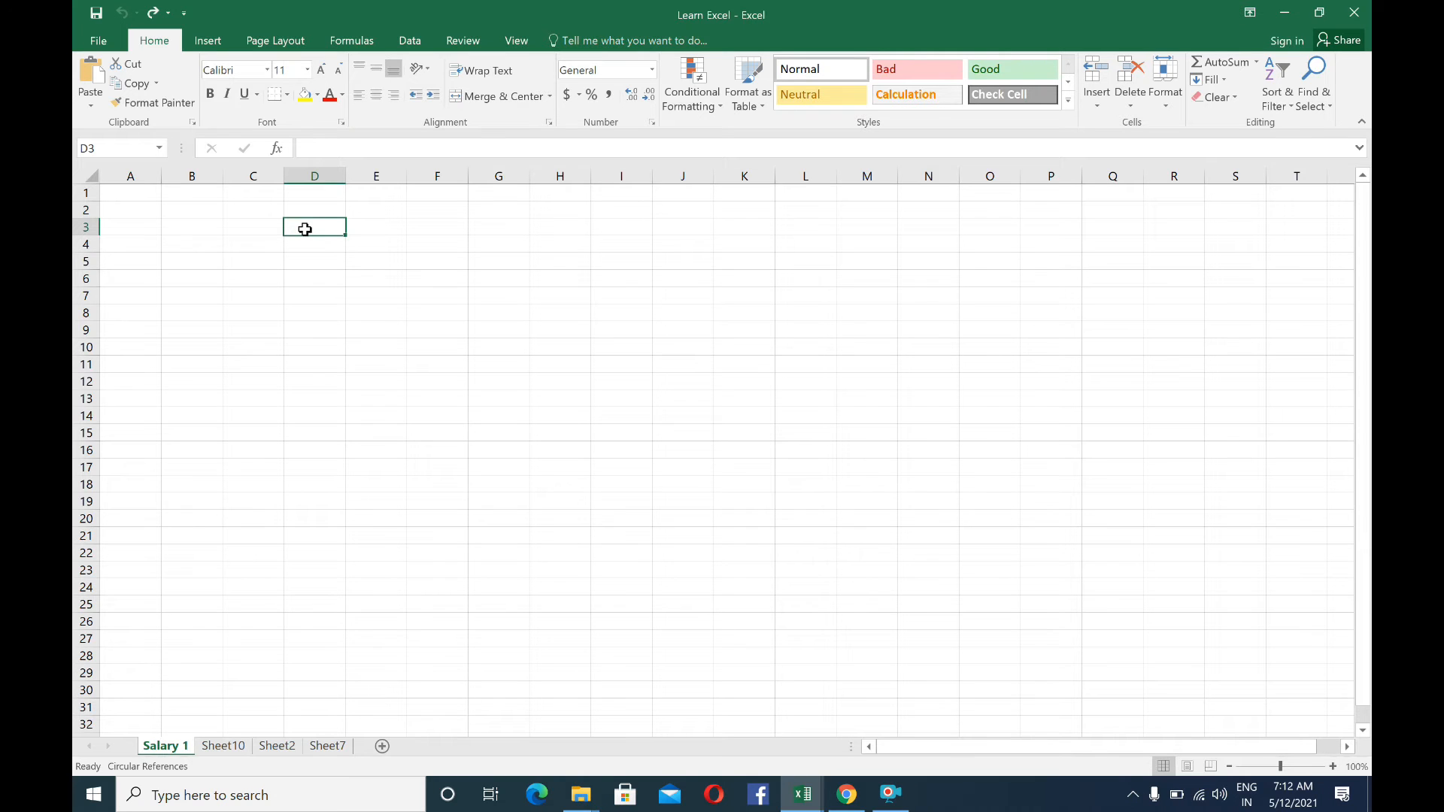
{"action": "type", "text": "500"}
{"action": "left_click", "coordinate": [351, 314]}
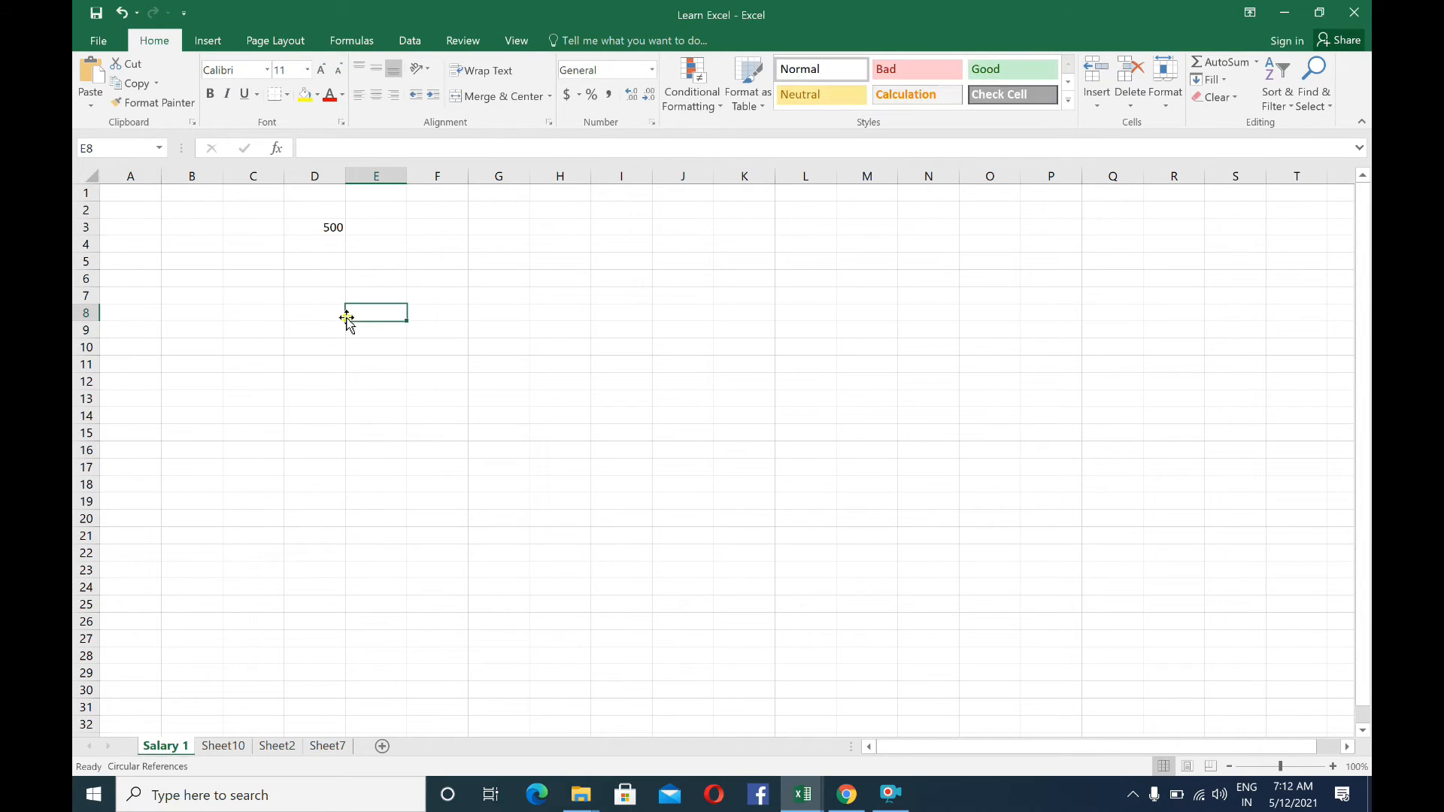
Check the content of cell D3 in the formula bar and compare it with the empty cells D5 and C4
{"action": "left_click", "coordinate": [314, 227]}
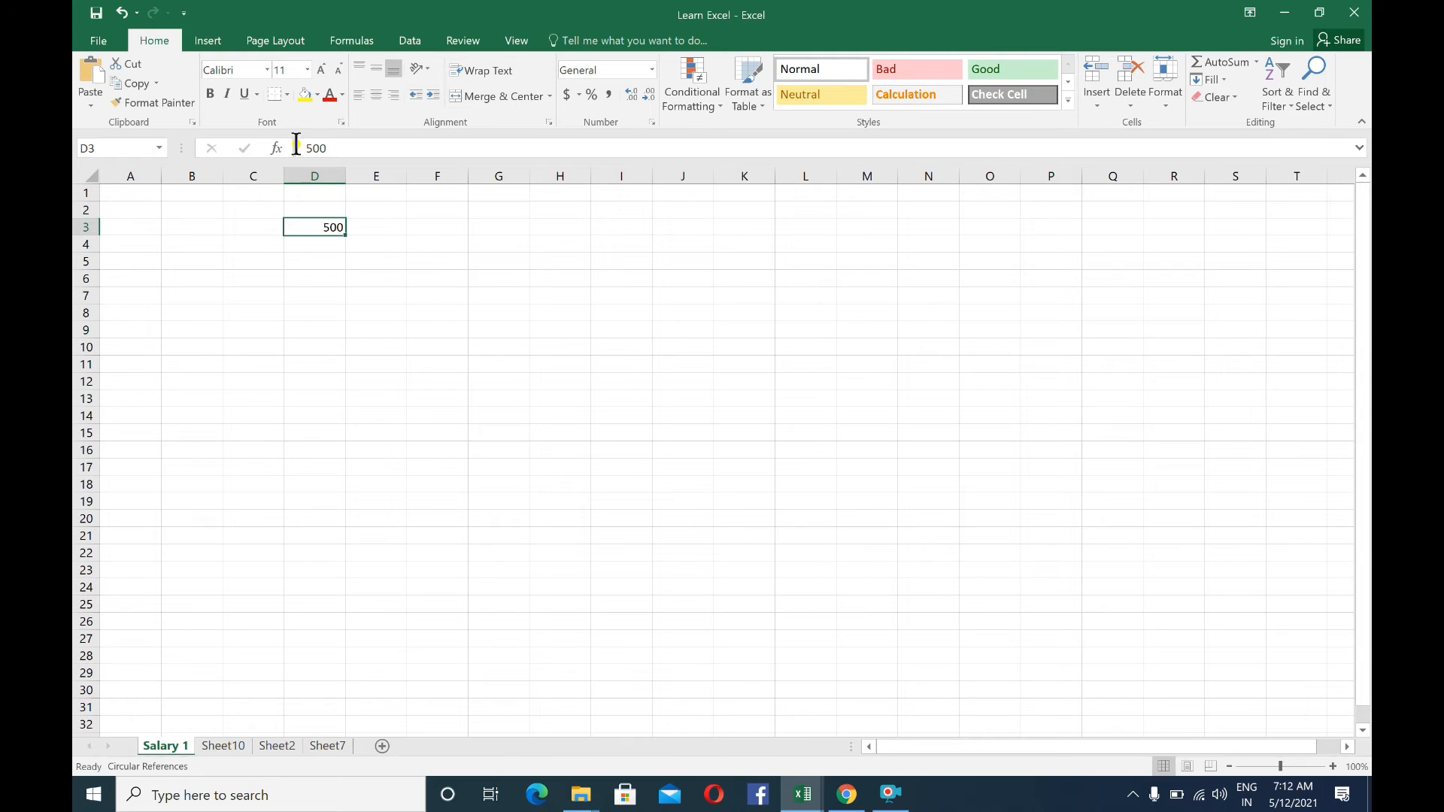
{"action": "left_click", "coordinate": [313, 258]}
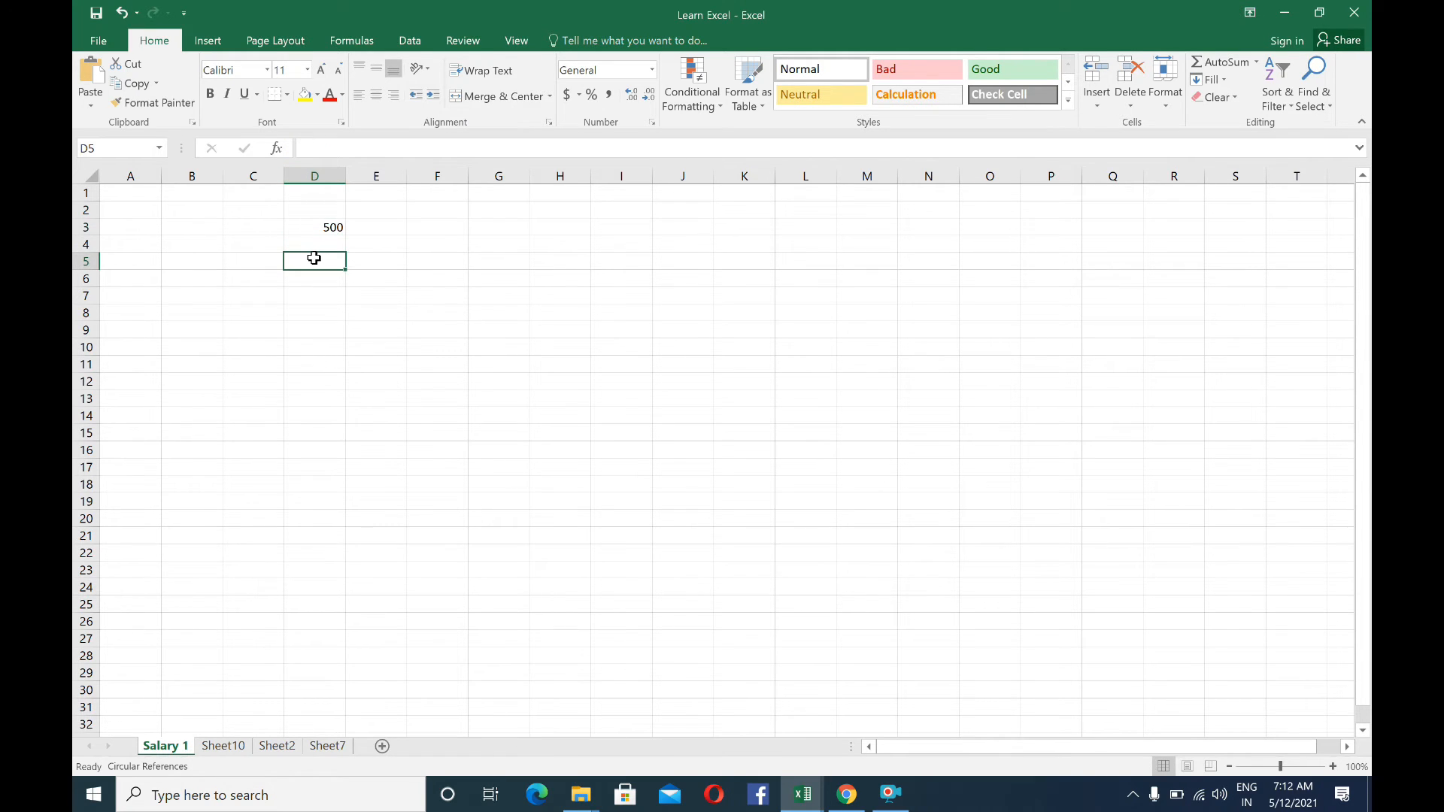
{"action": "left_click", "coordinate": [243, 251]}
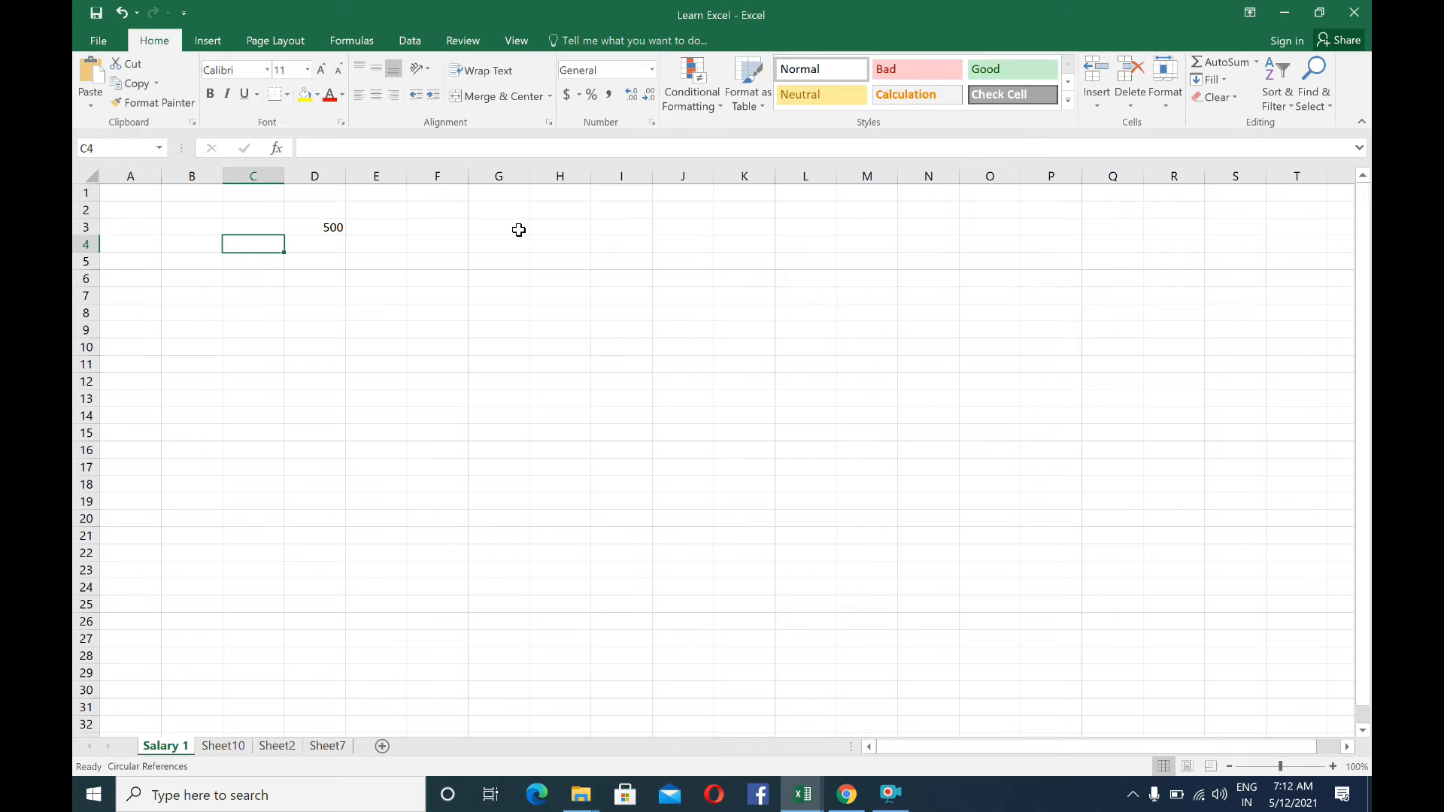
Jump from cell E3 to the last column of row 3 on the Salary 1 sheet
{"action": "left_click", "coordinate": [377, 231]}
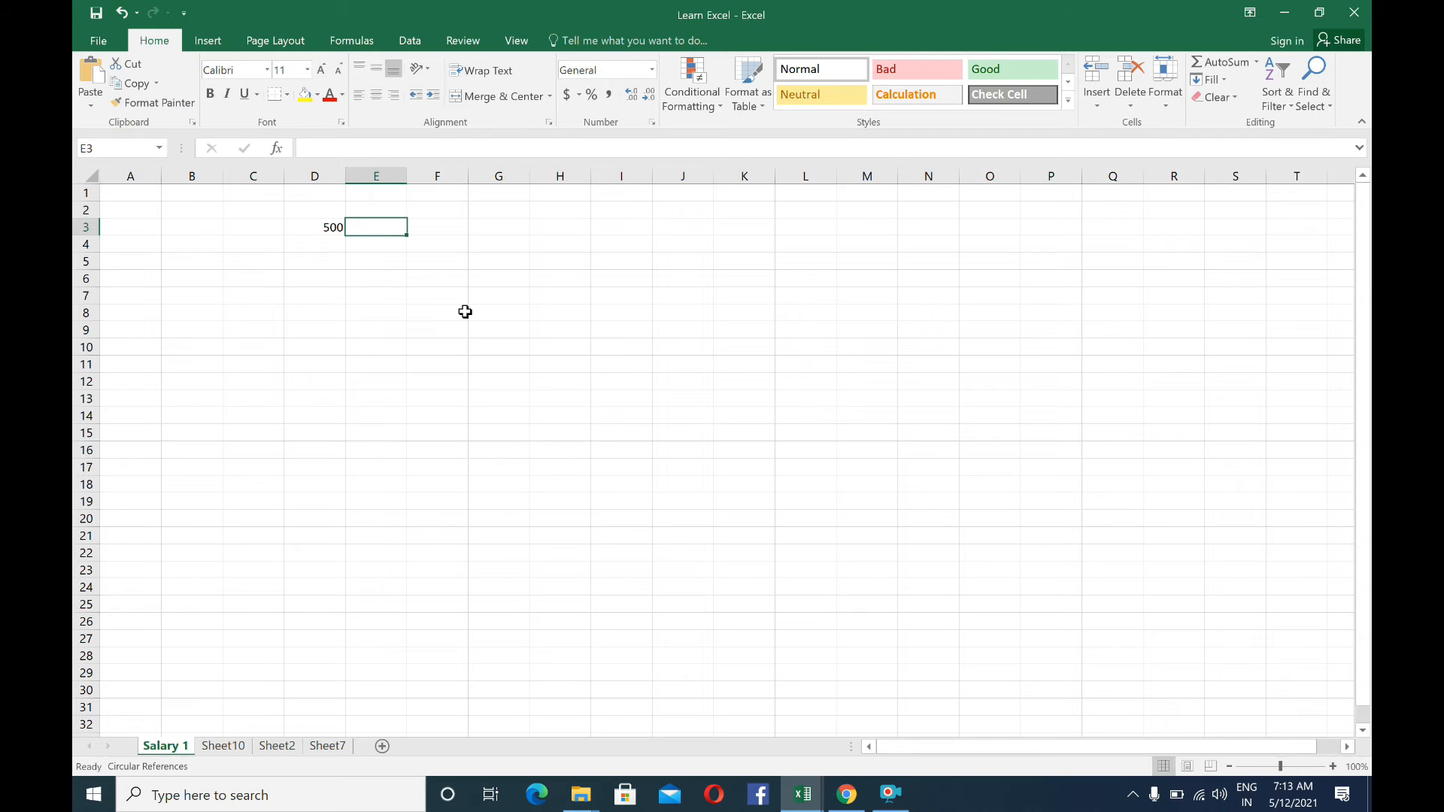
{"action": "key", "text": "ctrl+Right"}
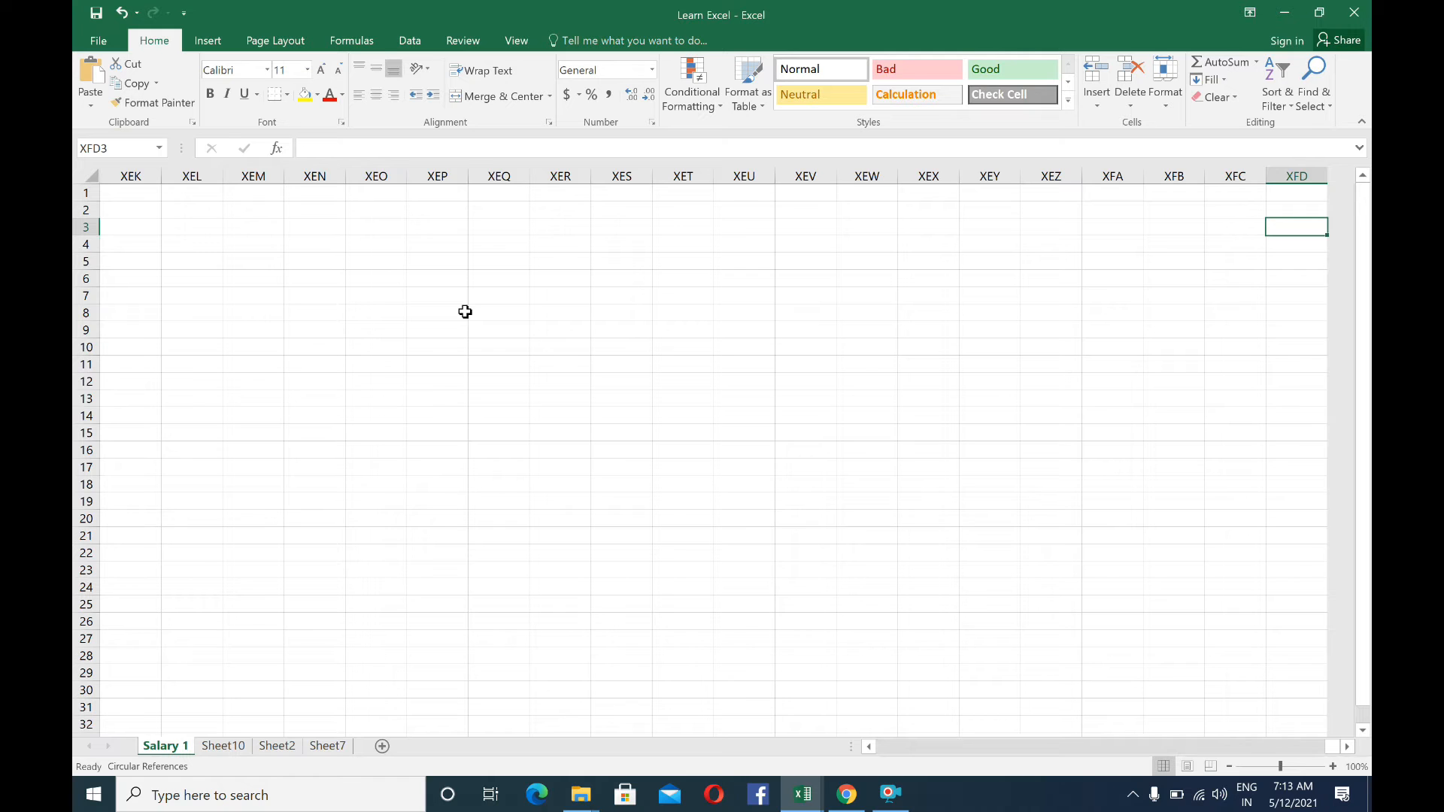
Jump back from the last column of row 3 to the first column and the top row of the Salary 1 sheet
{"action": "key", "text": "ctrl+Left"}
{"action": "key", "text": "ctrl+Left"}
{"action": "key", "text": "ctrl+Up"}
Move the active cell one cell at a time right, down, left and up around the 500 entry, ending at D4
{"action": "key", "text": "Right"}
{"action": "key", "text": "Right"}
{"action": "key", "text": "Right"}
{"action": "key", "text": "Right"}
{"action": "key", "text": "Right"}
{"action": "key", "text": "Down"}
{"action": "key", "text": "Down"}
{"action": "key", "text": "Left"}
{"action": "key", "text": "Left"}
{"action": "key", "text": "Up"}
{"action": "key", "text": "Down"}
{"action": "key", "text": "Down"}
{"action": "key", "text": "Down"}
{"action": "key", "text": "Down"}
{"action": "key", "text": "Down"}
{"action": "key", "text": "Up"}
{"action": "key", "text": "Up"}
{"action": "key", "text": "Up"}
{"action": "key", "text": "Up"}
{"action": "key", "text": "Down"}
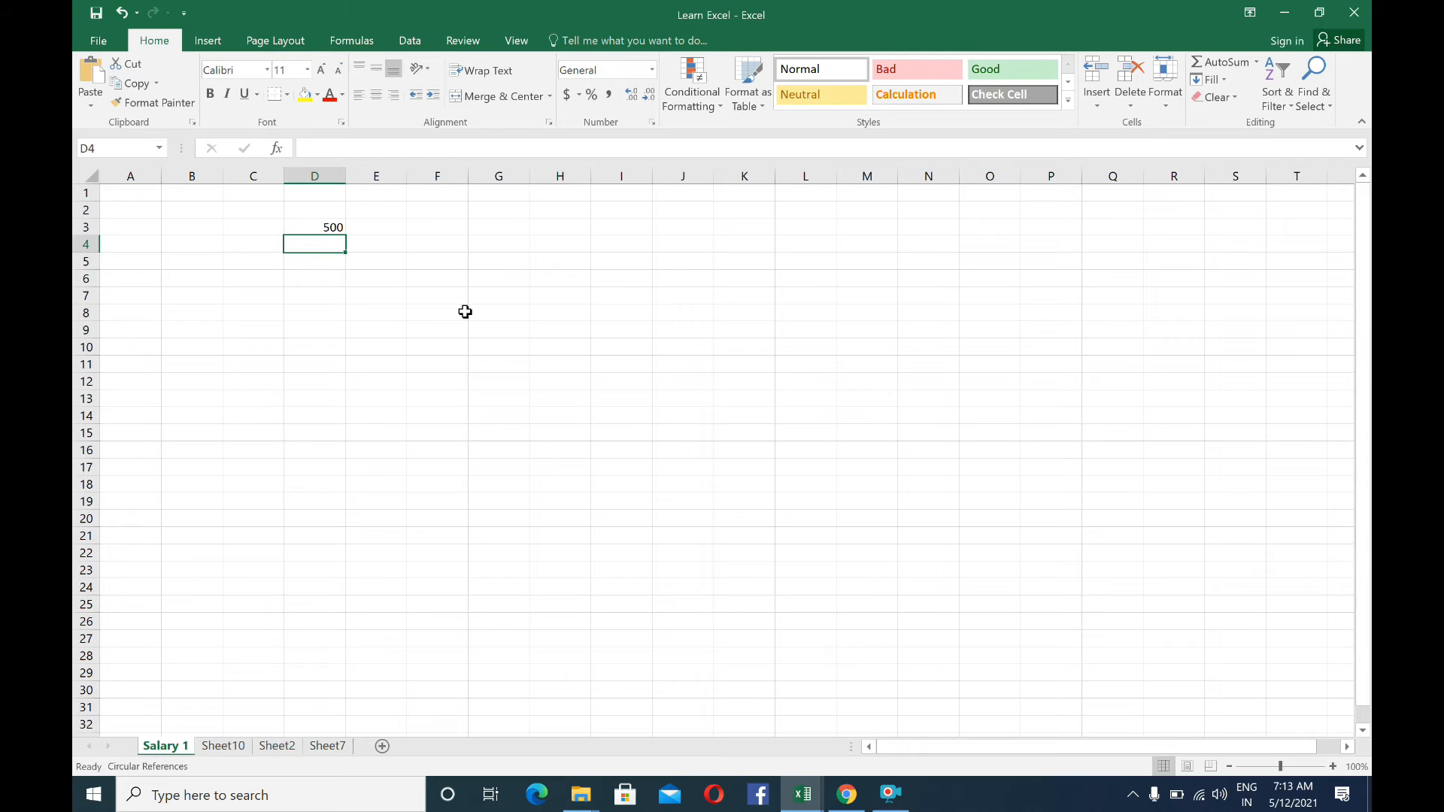
Jump from D4 to the last row of column D, then back to D3 and on to the top row
{"action": "key", "text": "ctrl+Down"}
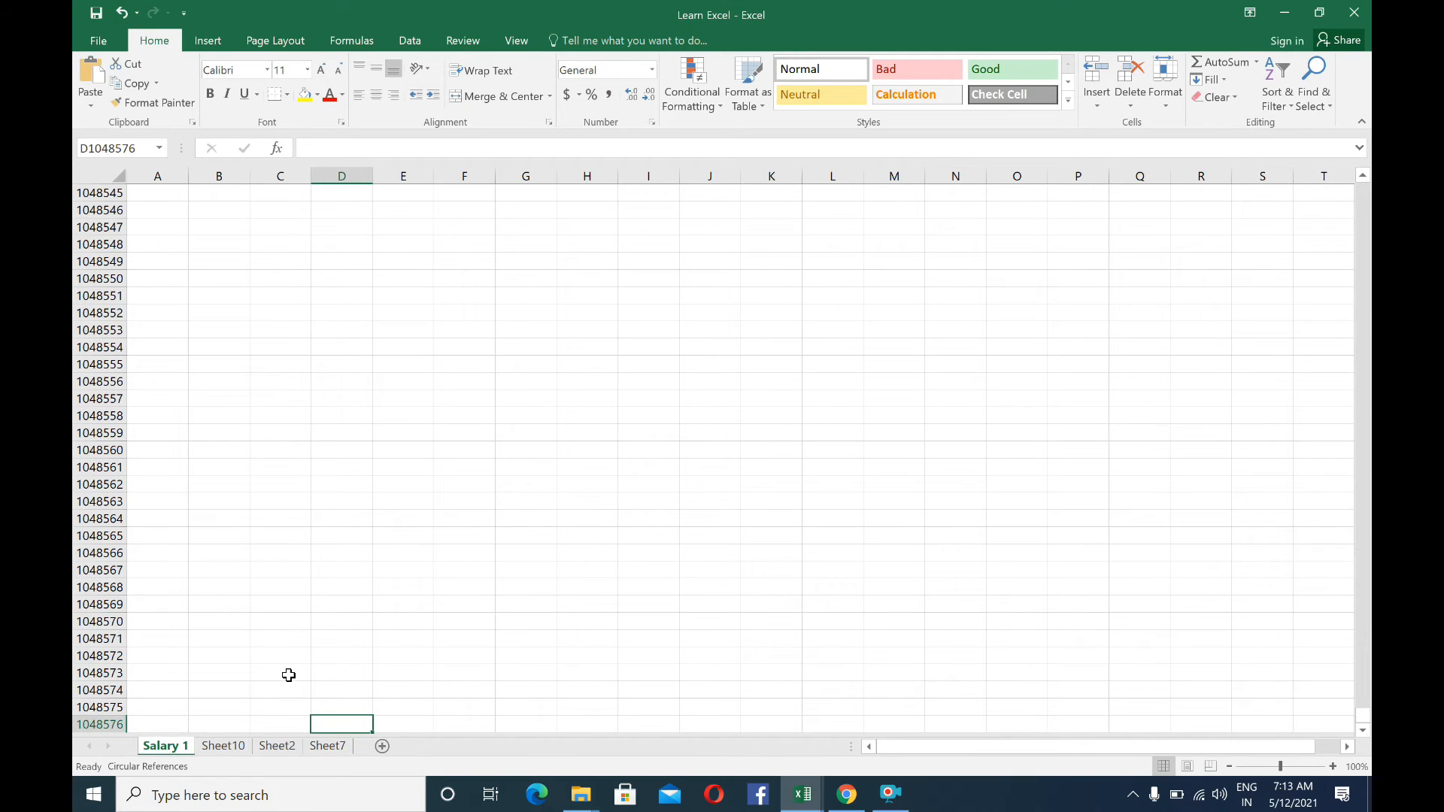
{"action": "key", "text": "ctrl+Up"}
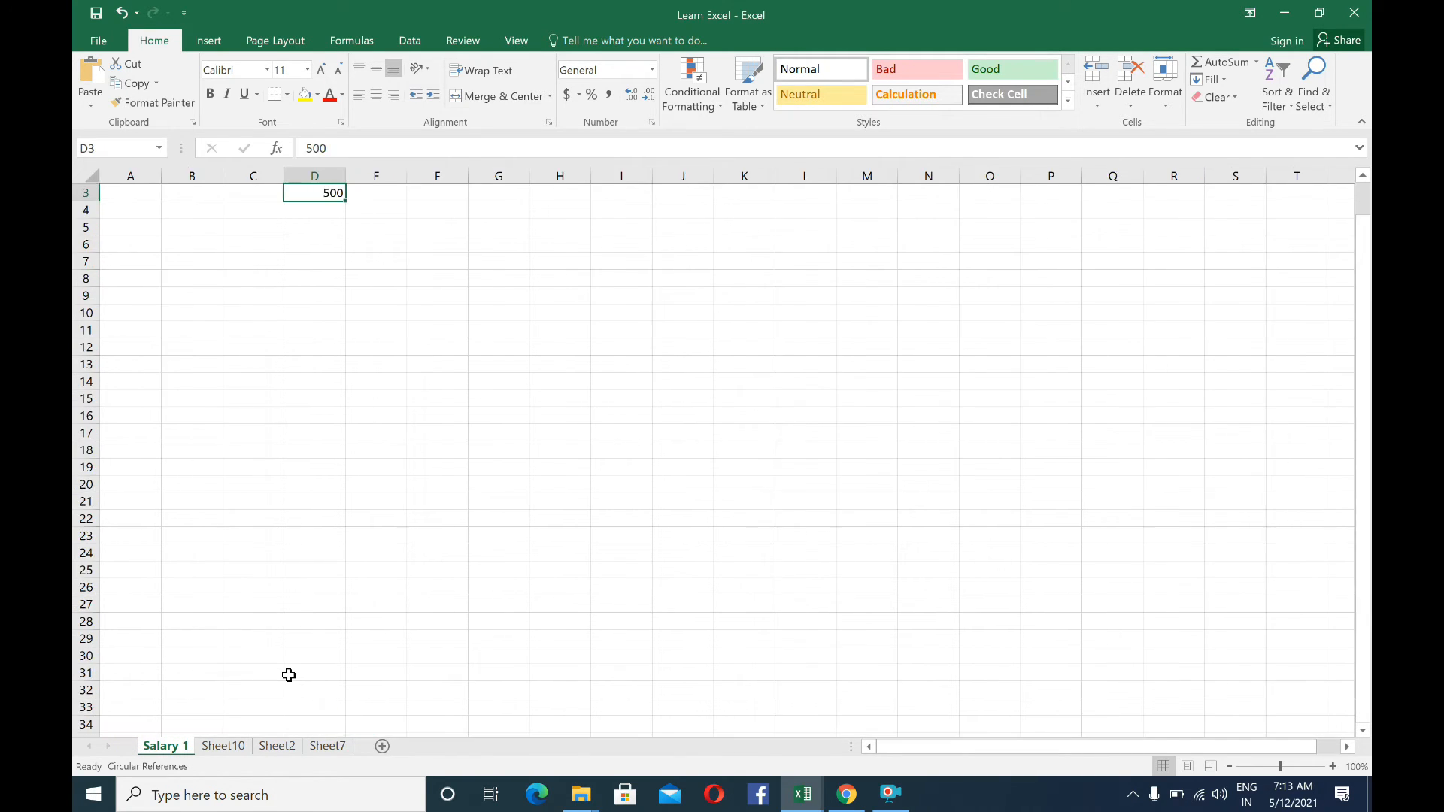
{"action": "key", "text": "ctrl+Up"}
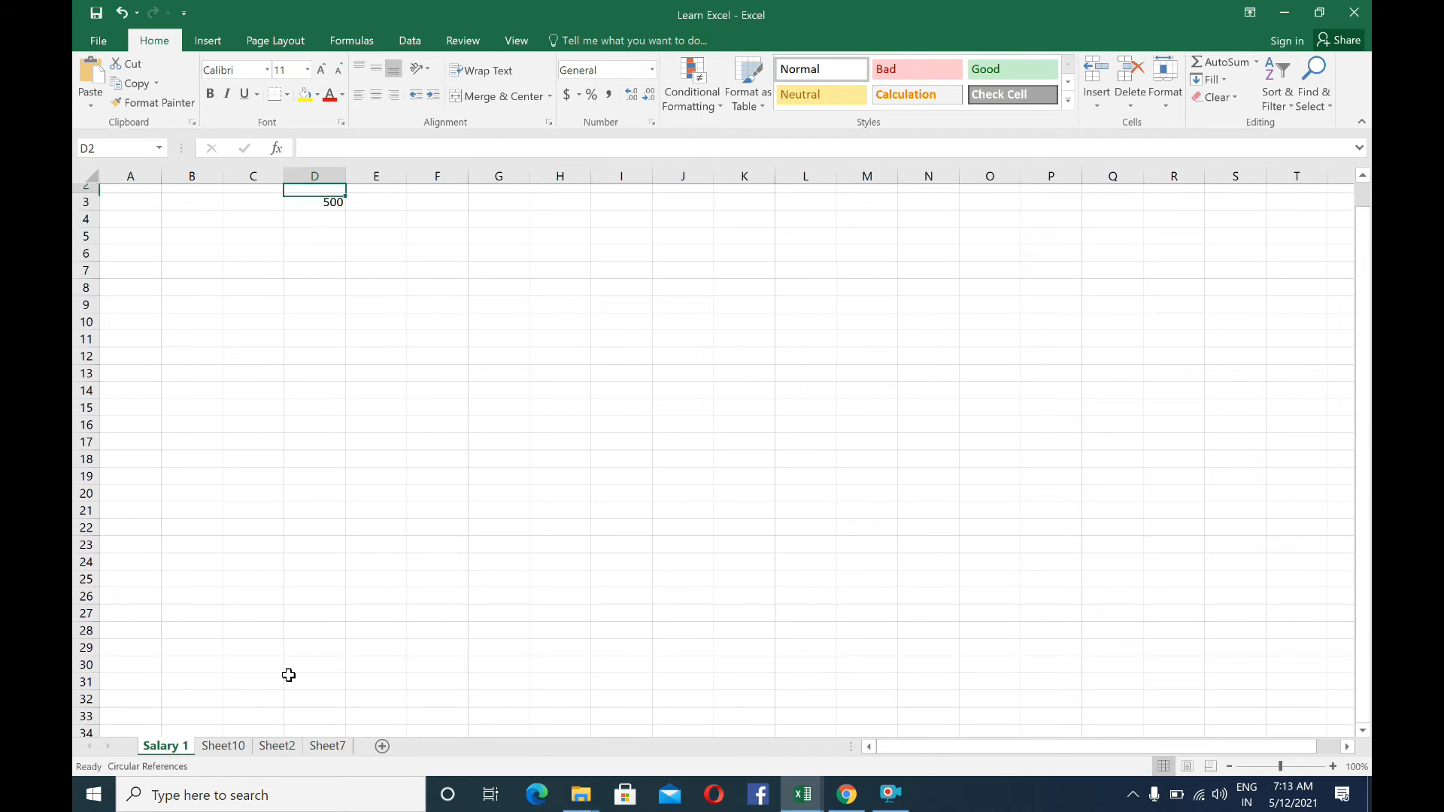
Step one cell at a time from D1 to A1 and back to D1
{"action": "key", "text": "Left"}
{"action": "key", "text": "Left"}
{"action": "key", "text": "Left"}
{"action": "key", "text": "Right"}
{"action": "key", "text": "Right"}
{"action": "key", "text": "Right"}
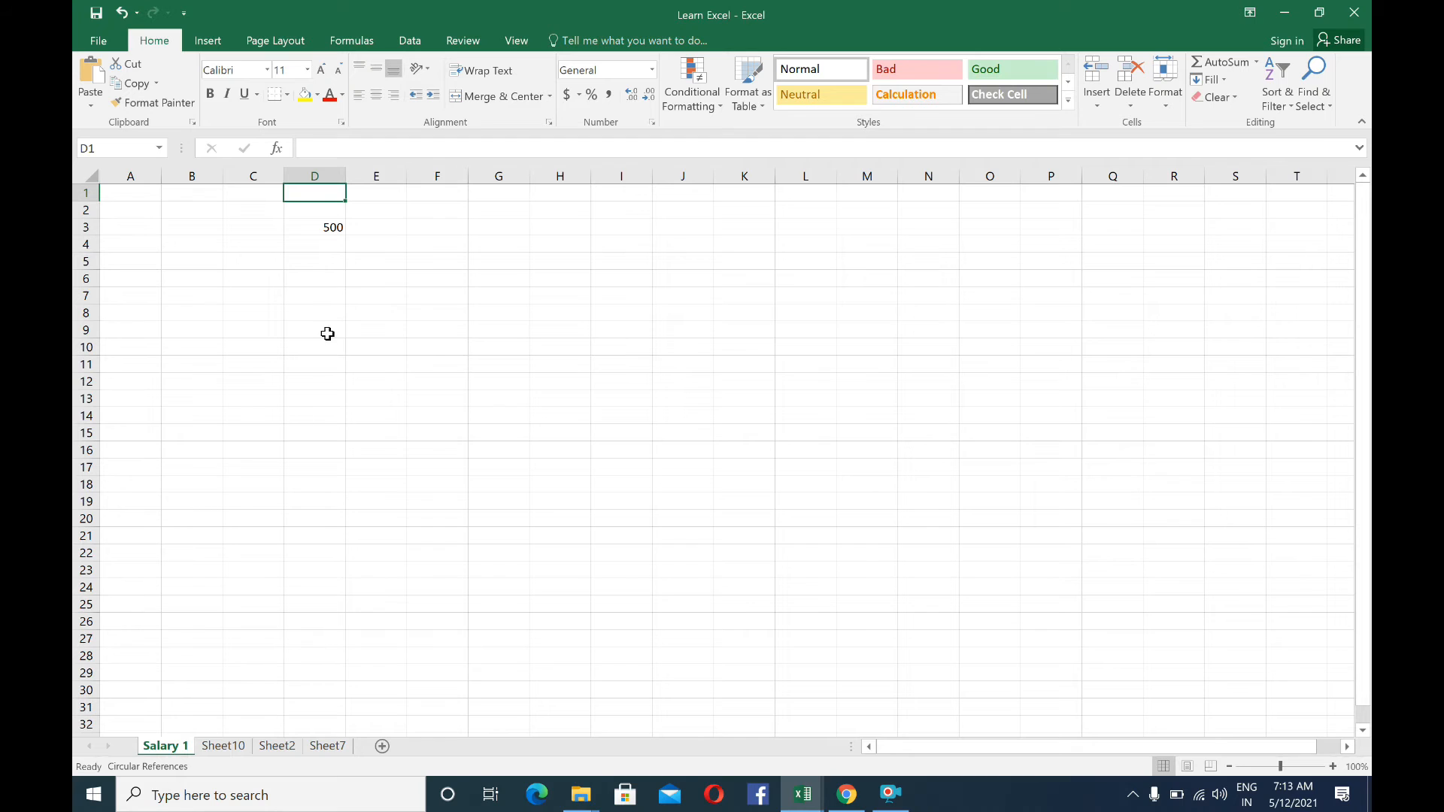
Select the entire columns D, E and F one at a time, starting from cell D4
{"action": "left_click", "coordinate": [293, 252]}
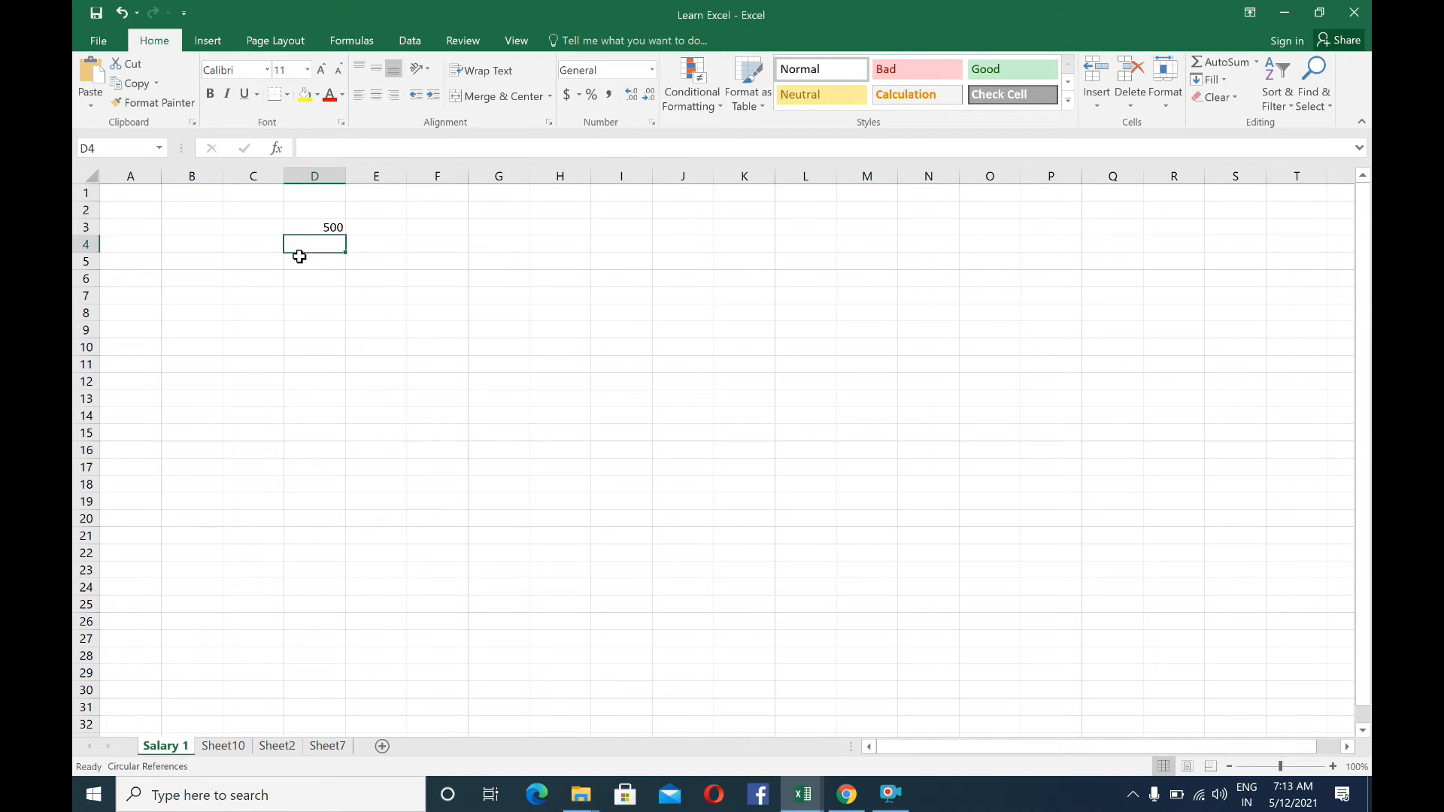
{"action": "left_click", "coordinate": [319, 168]}
{"action": "left_click", "coordinate": [329, 279]}
{"action": "left_click", "coordinate": [329, 279]}
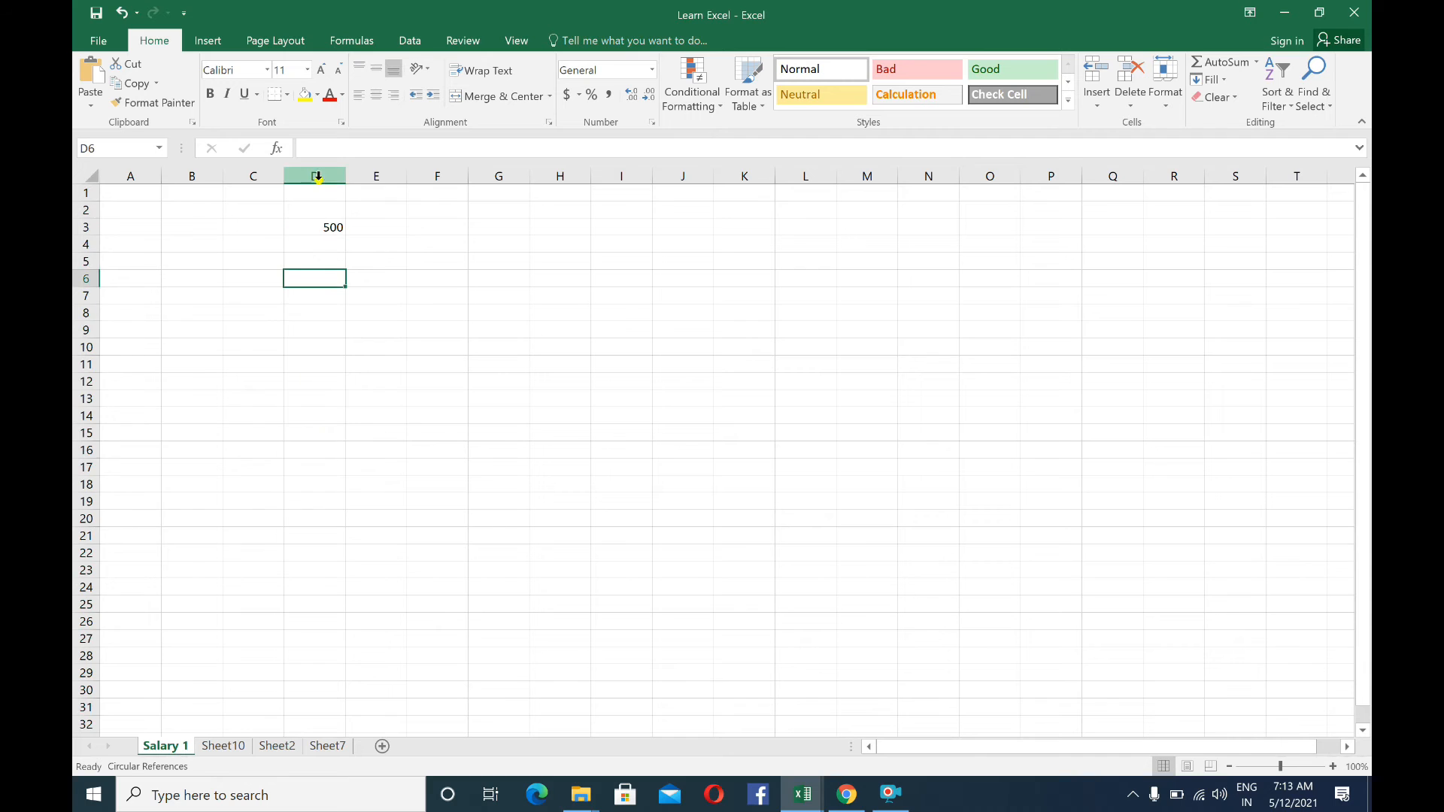
{"action": "left_click", "coordinate": [315, 170]}
{"action": "left_click", "coordinate": [389, 168]}
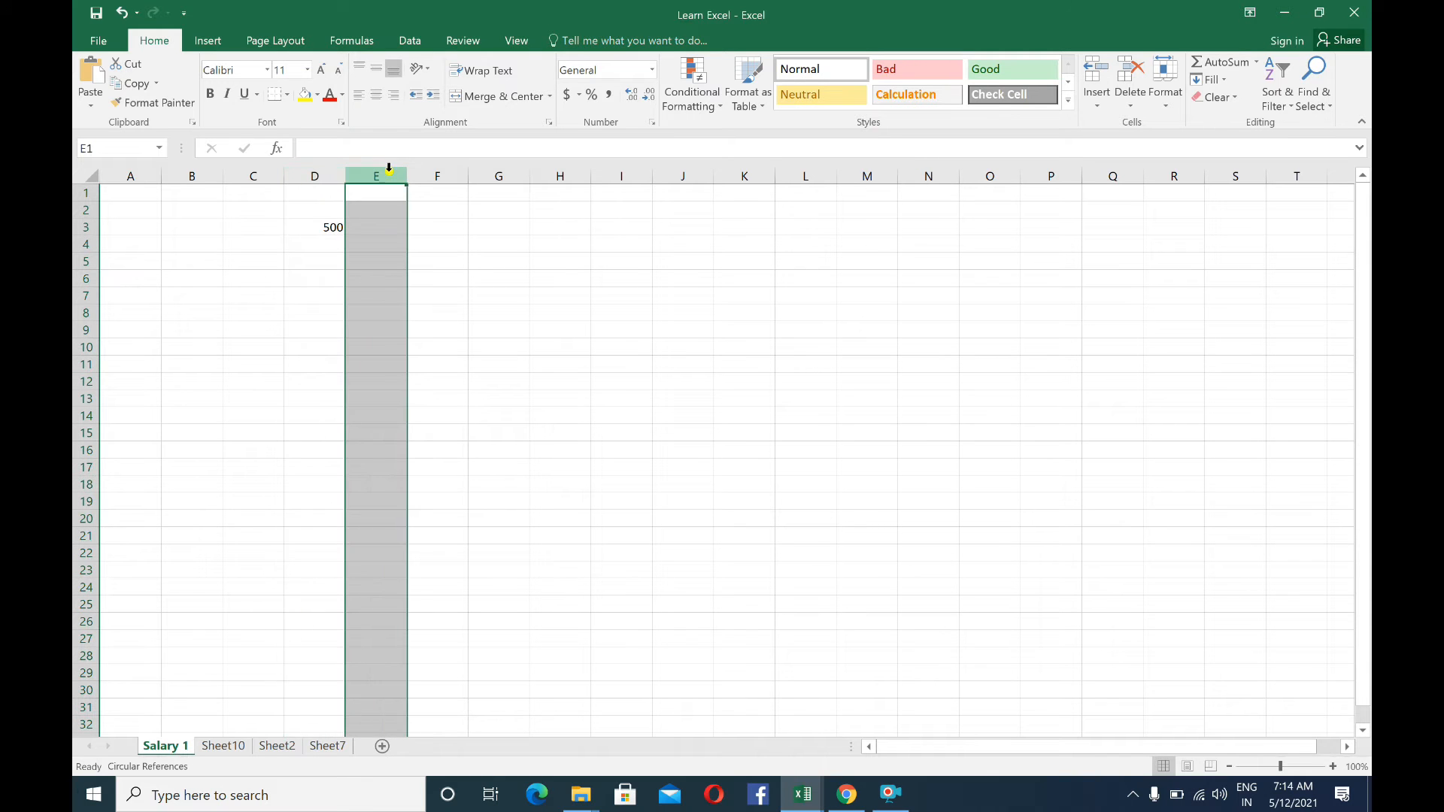
{"action": "left_click", "coordinate": [435, 169]}
Delete column D with its 500 entry, then delete the column that takes its place and select cell D3
{"action": "left_click", "coordinate": [299, 175]}
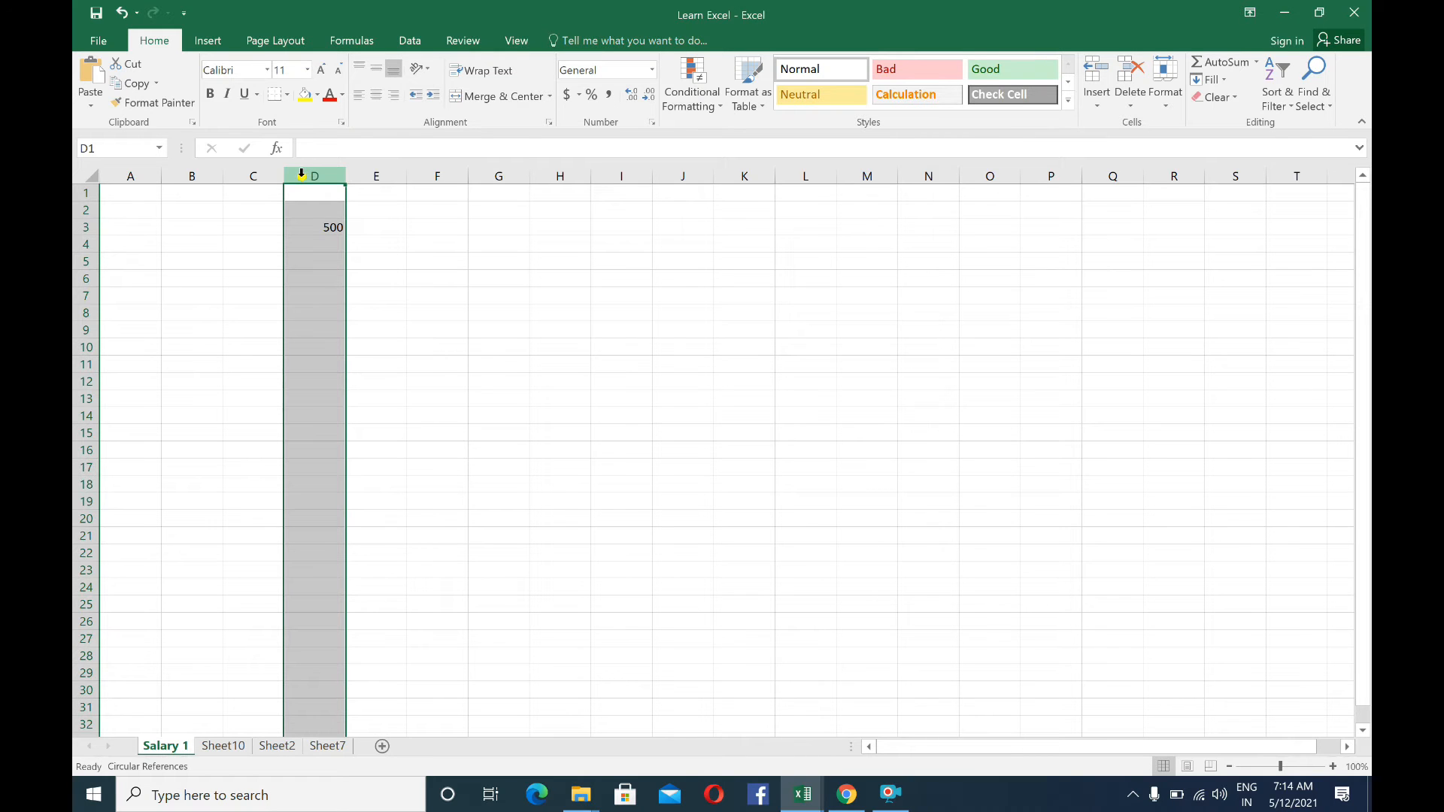
{"action": "right_click", "coordinate": [302, 173]}
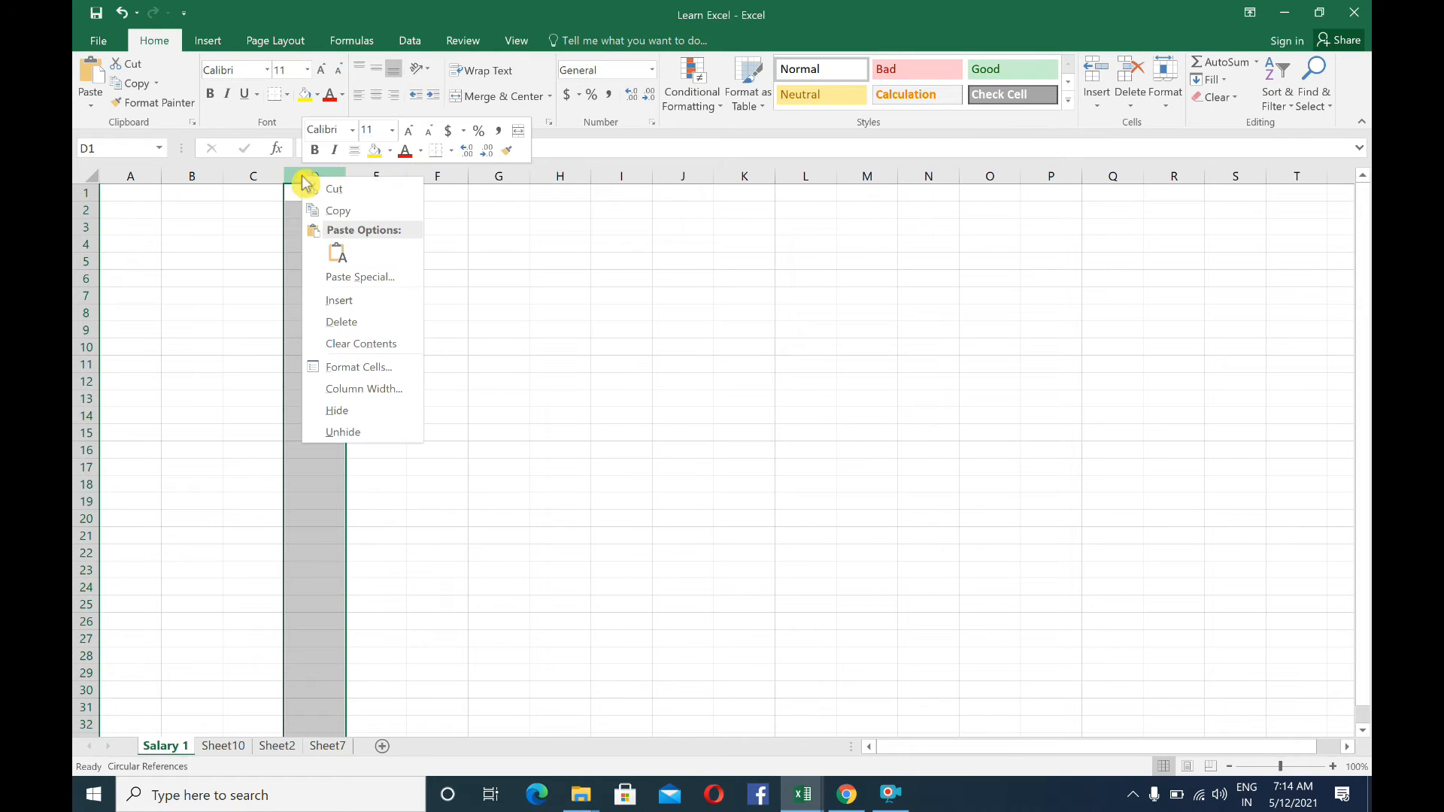
{"action": "left_click", "coordinate": [346, 323]}
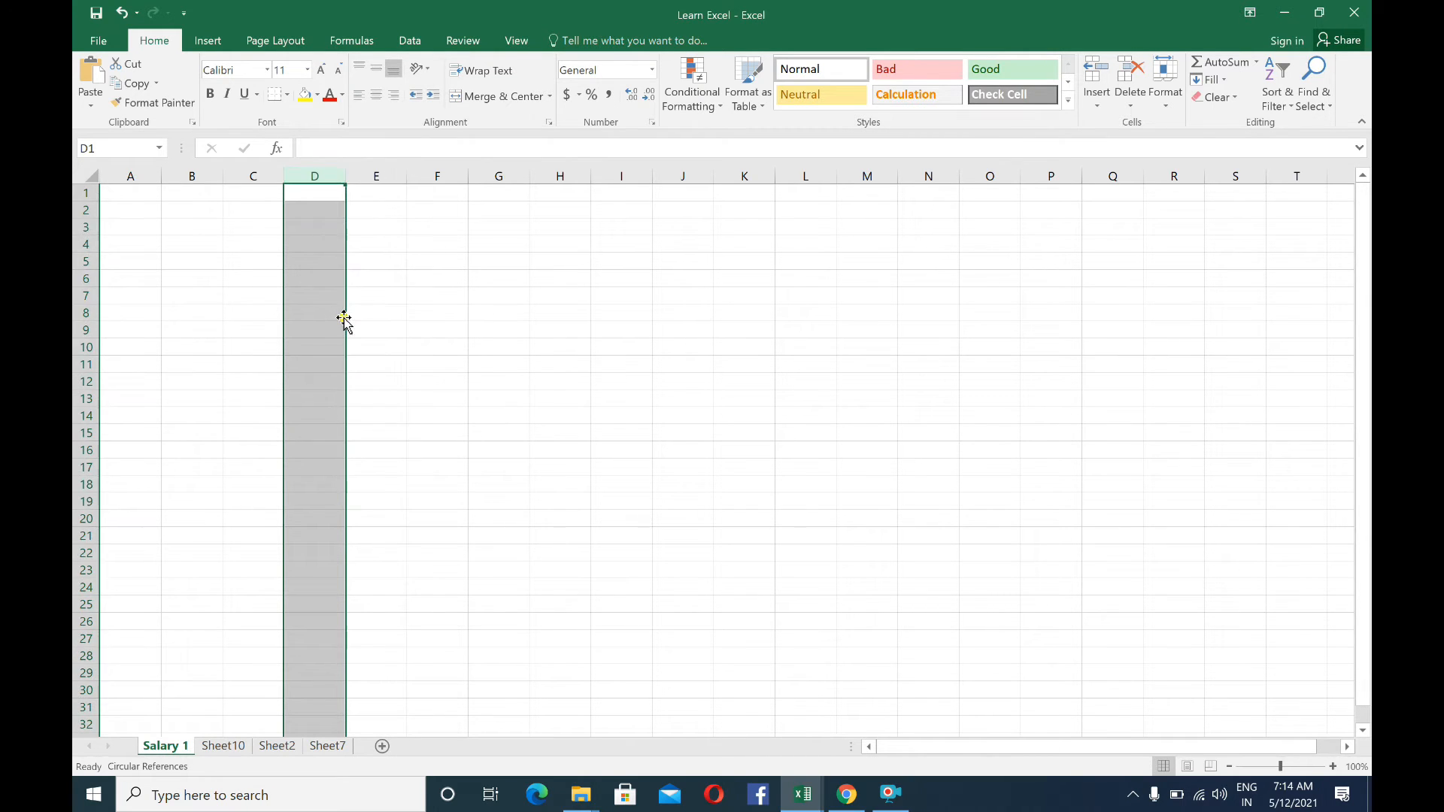
{"action": "left_click", "coordinate": [310, 226]}
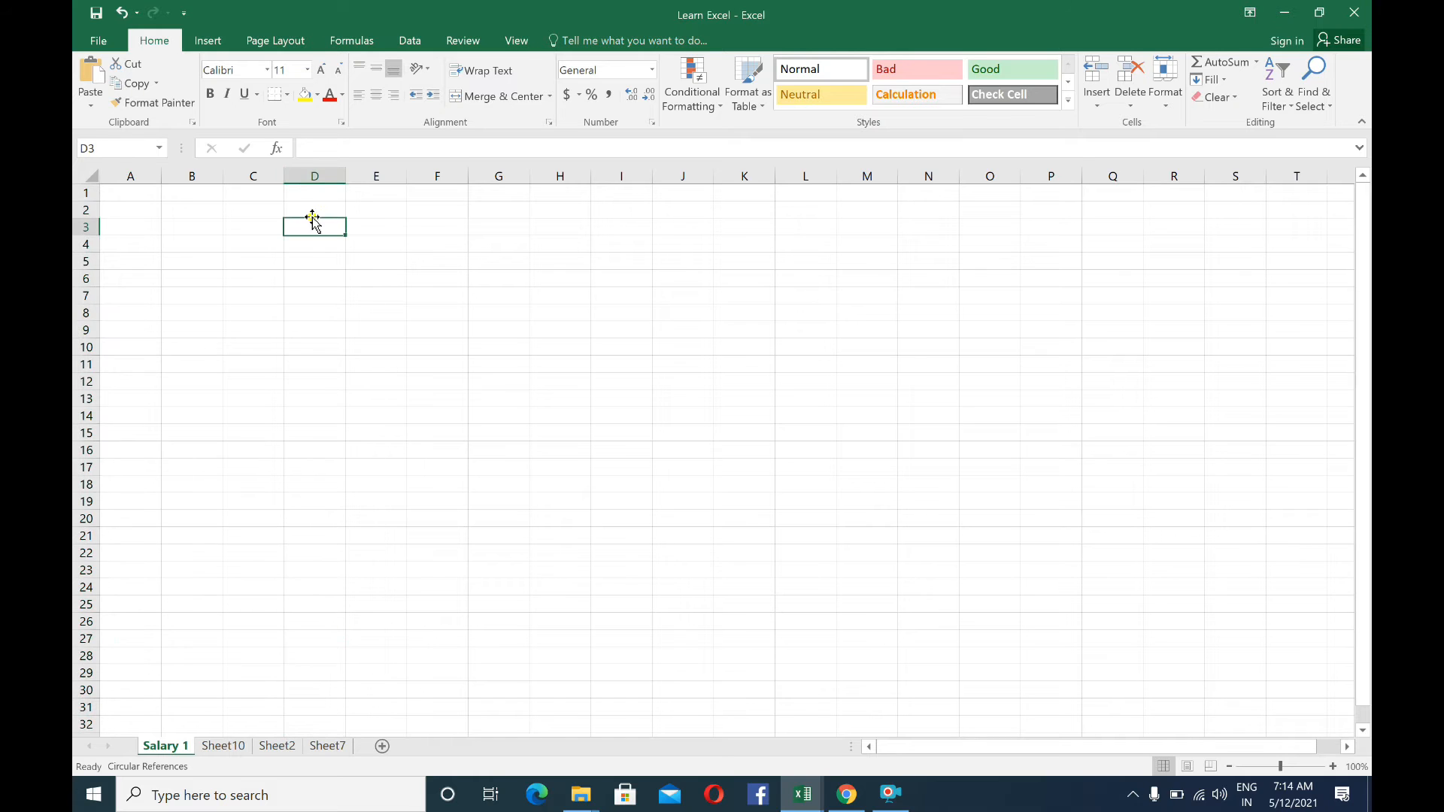
{"action": "right_click", "coordinate": [310, 176]}
{"action": "left_click", "coordinate": [350, 320]}
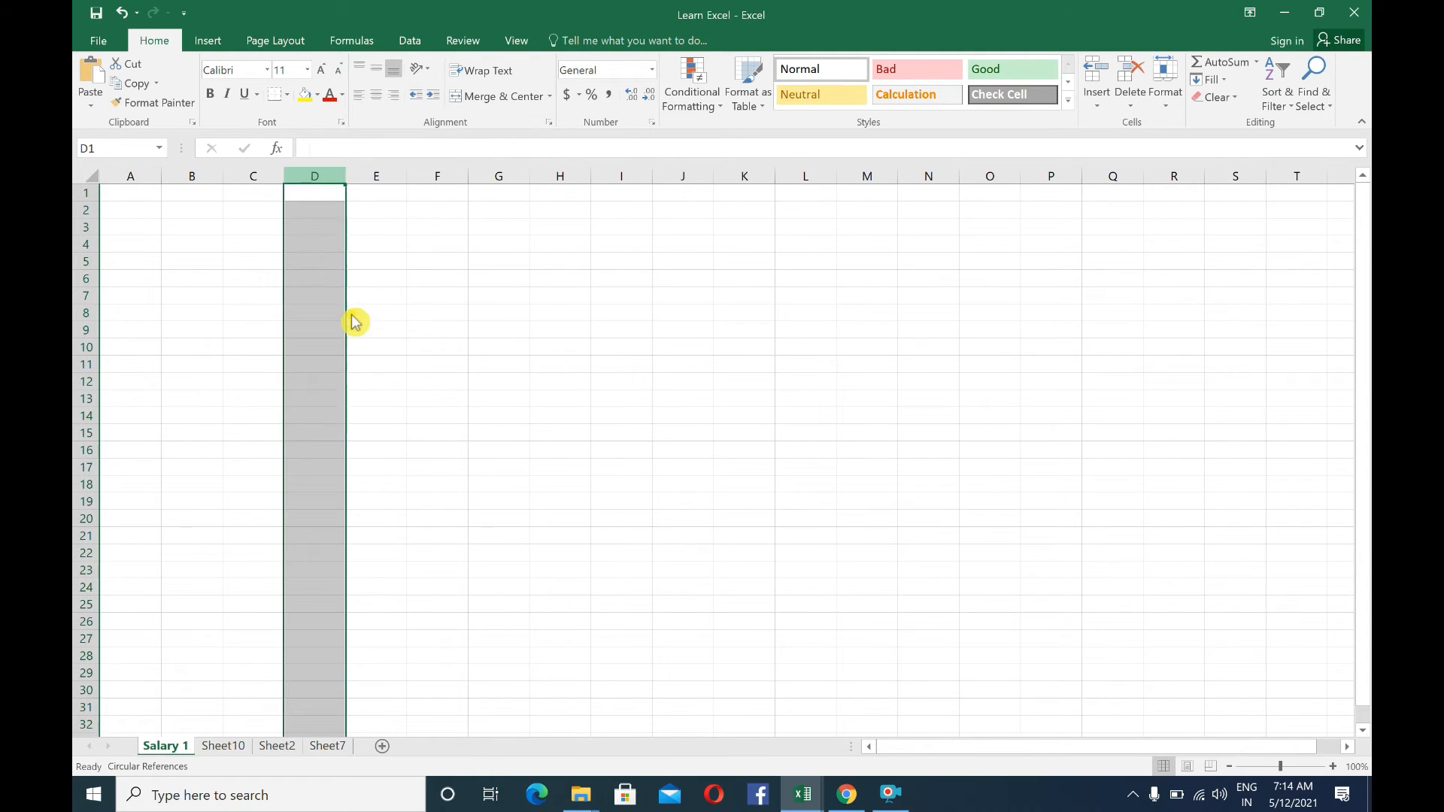
{"action": "left_click", "coordinate": [316, 229]}
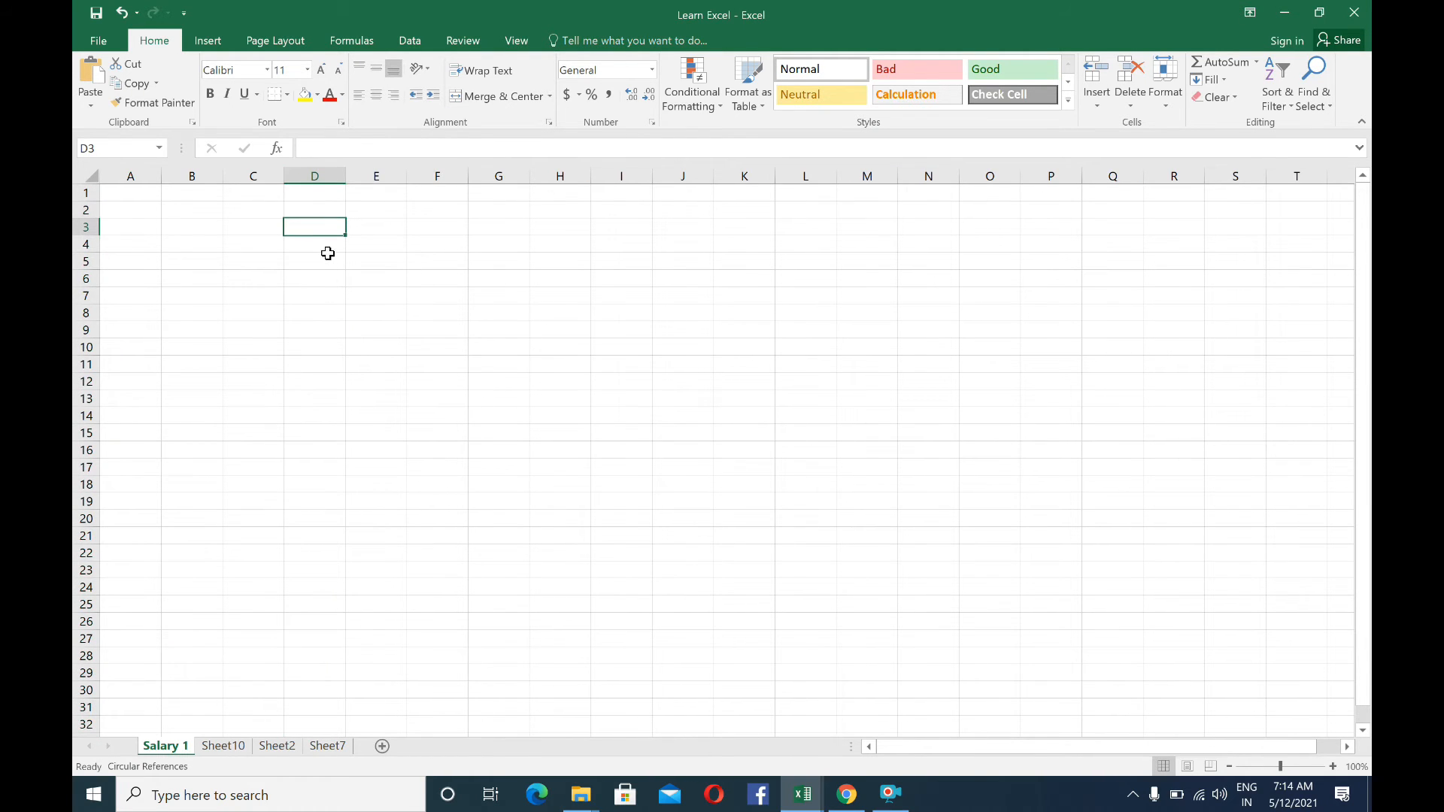
Insert two new blank columns at column D, one after the other
{"action": "left_click", "coordinate": [309, 175]}
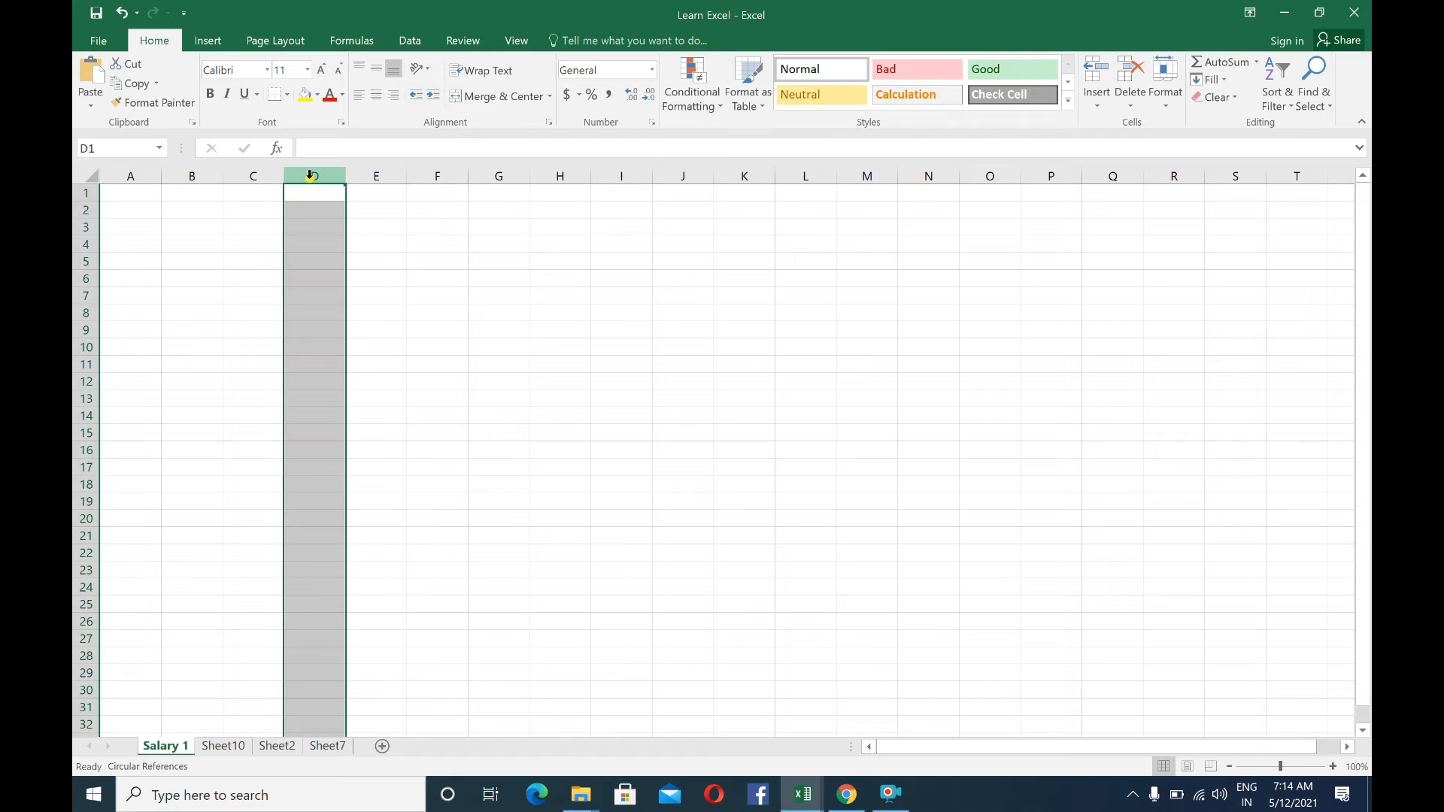
{"action": "right_click", "coordinate": [310, 175]}
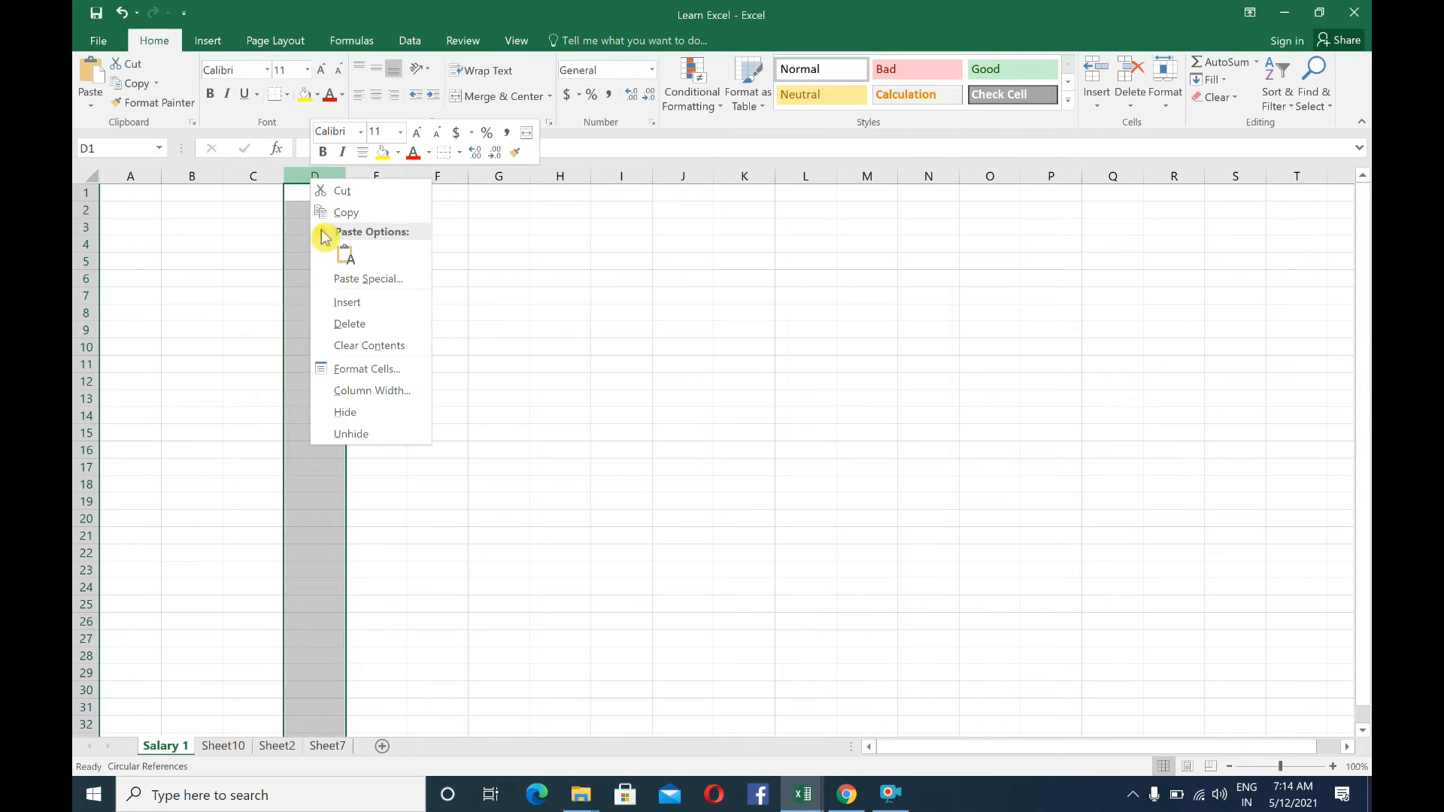
{"action": "left_click", "coordinate": [346, 303]}
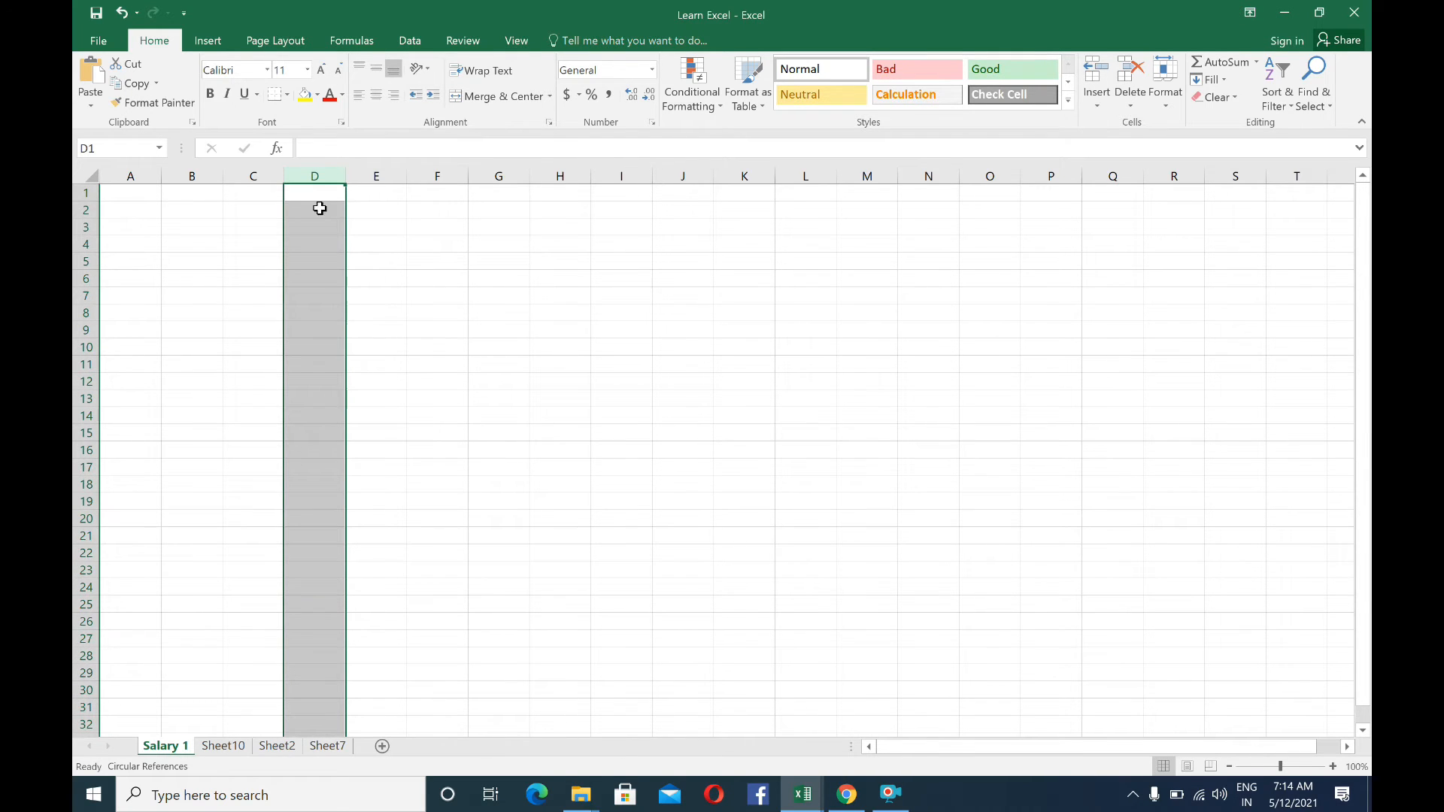
{"action": "right_click", "coordinate": [313, 184]}
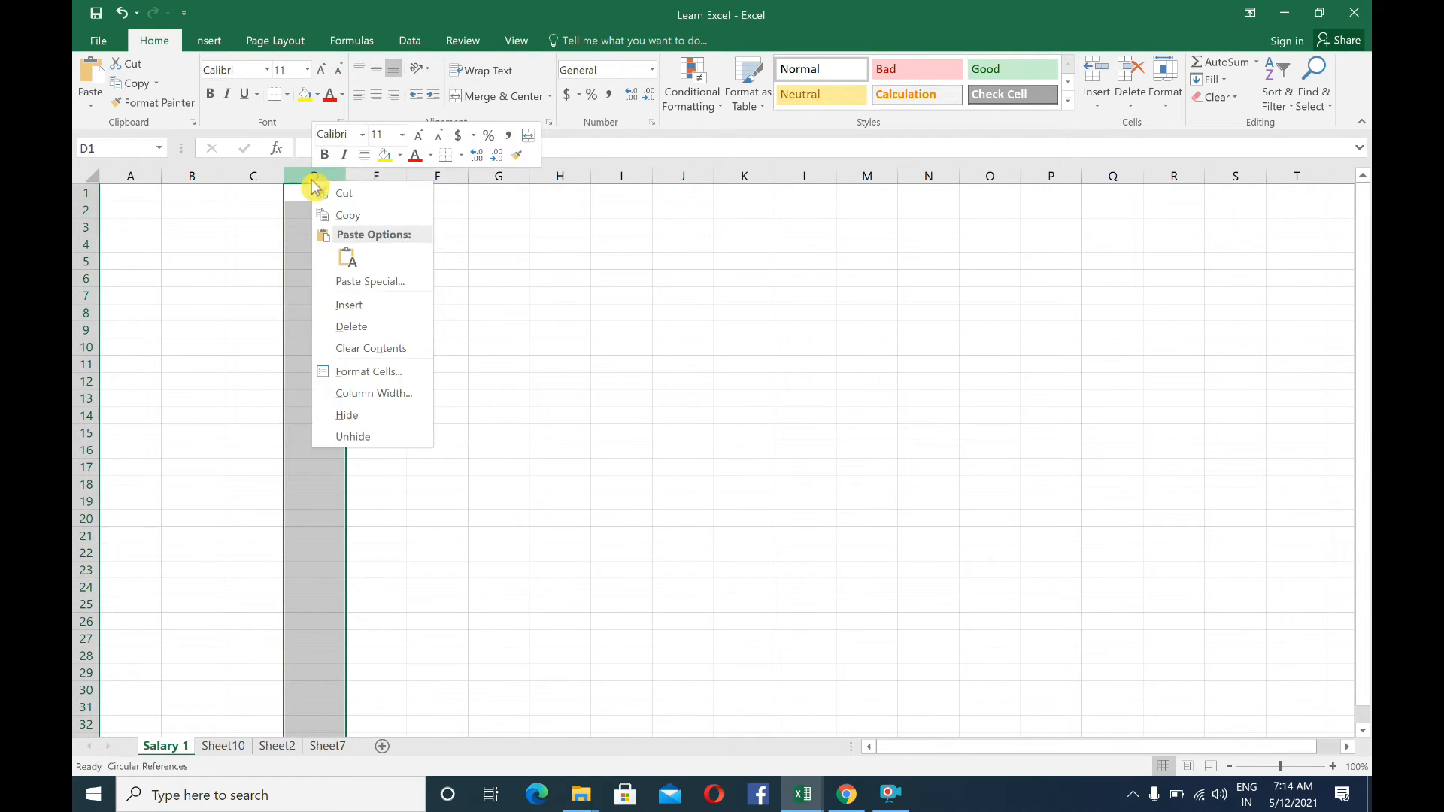
{"action": "left_click", "coordinate": [349, 304]}
Enter 5000 in cell E3 and select that cell again
{"action": "left_click", "coordinate": [368, 224]}
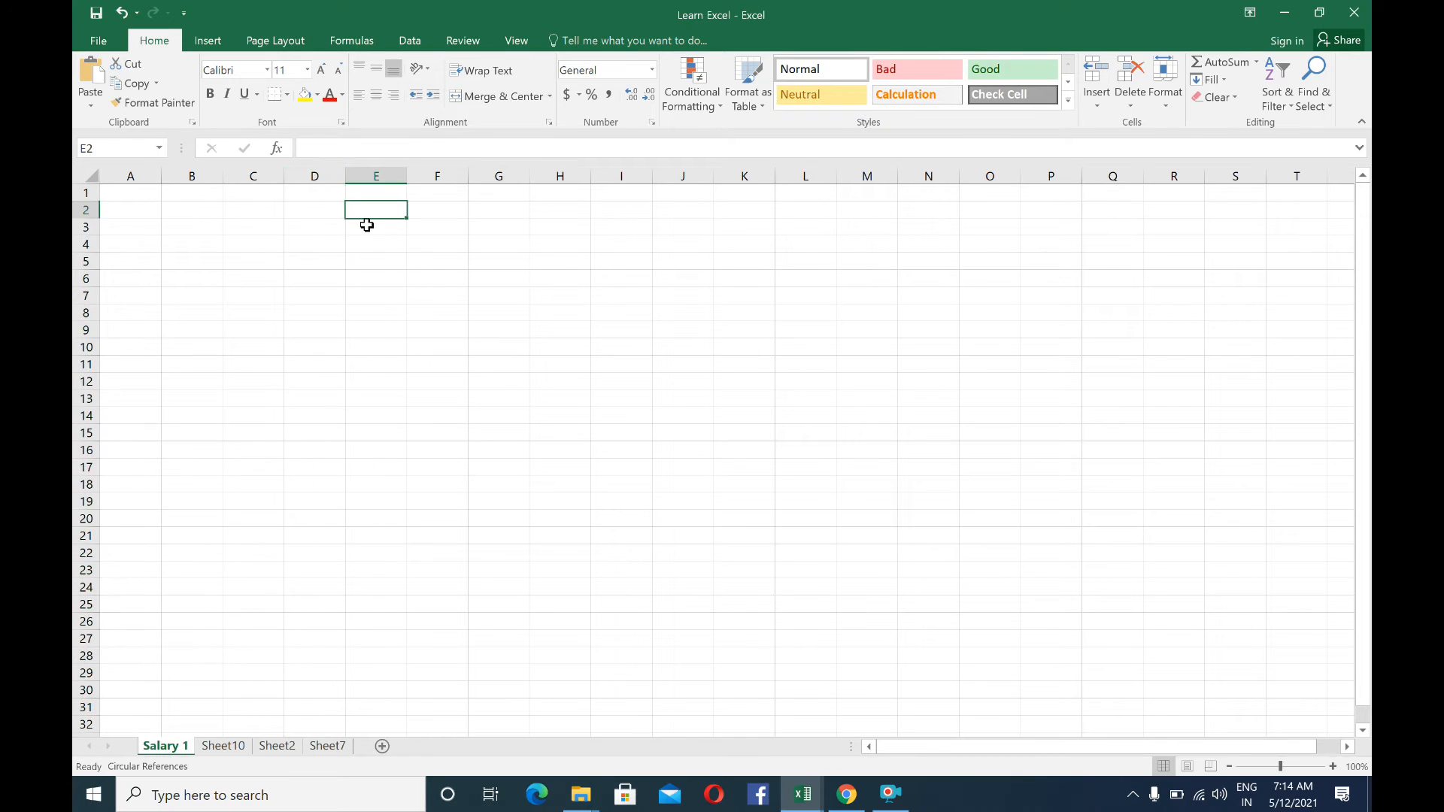
{"action": "type", "text": "5000"}
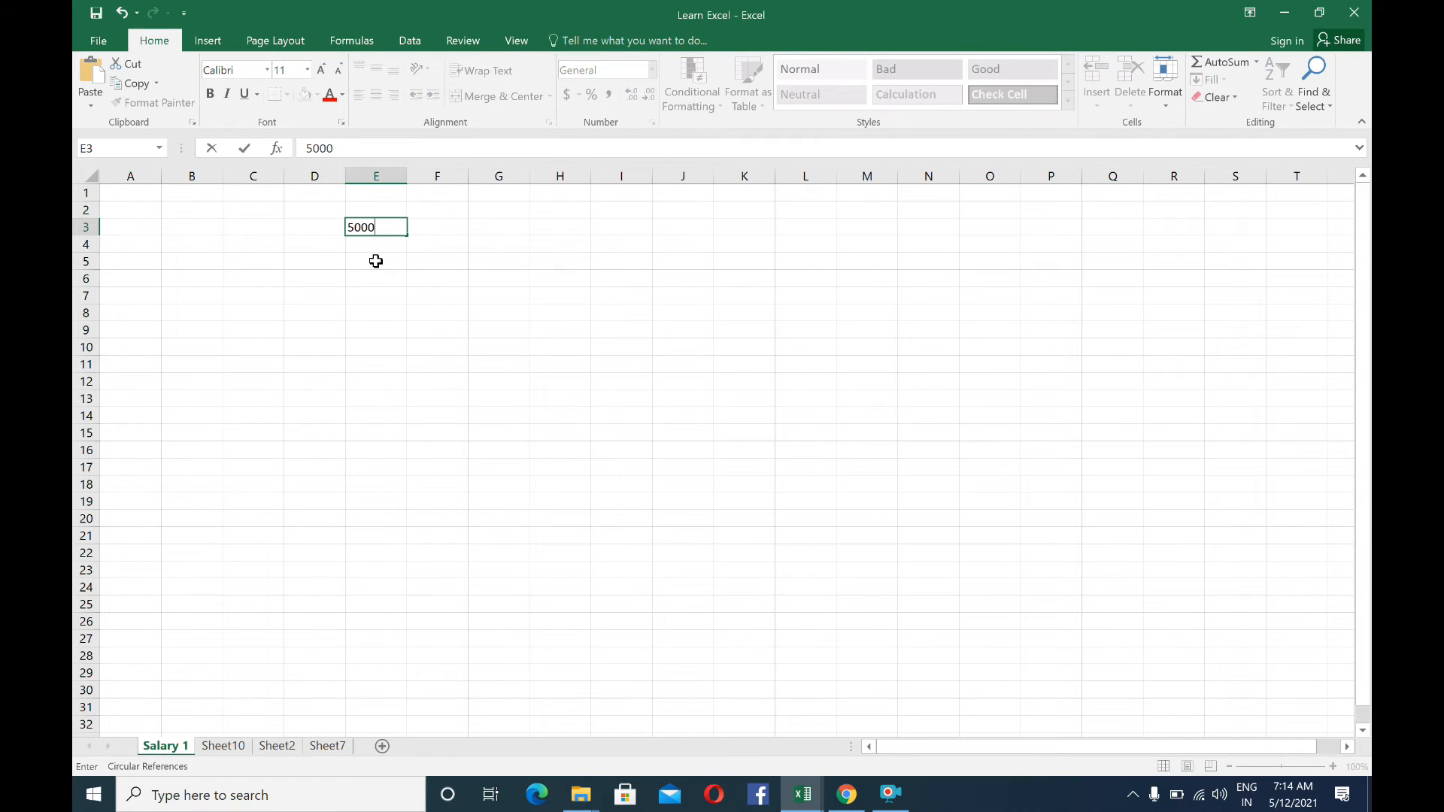
{"action": "key", "text": "Return"}
{"action": "key", "text": "Return"}
{"action": "left_click", "coordinate": [360, 230]}
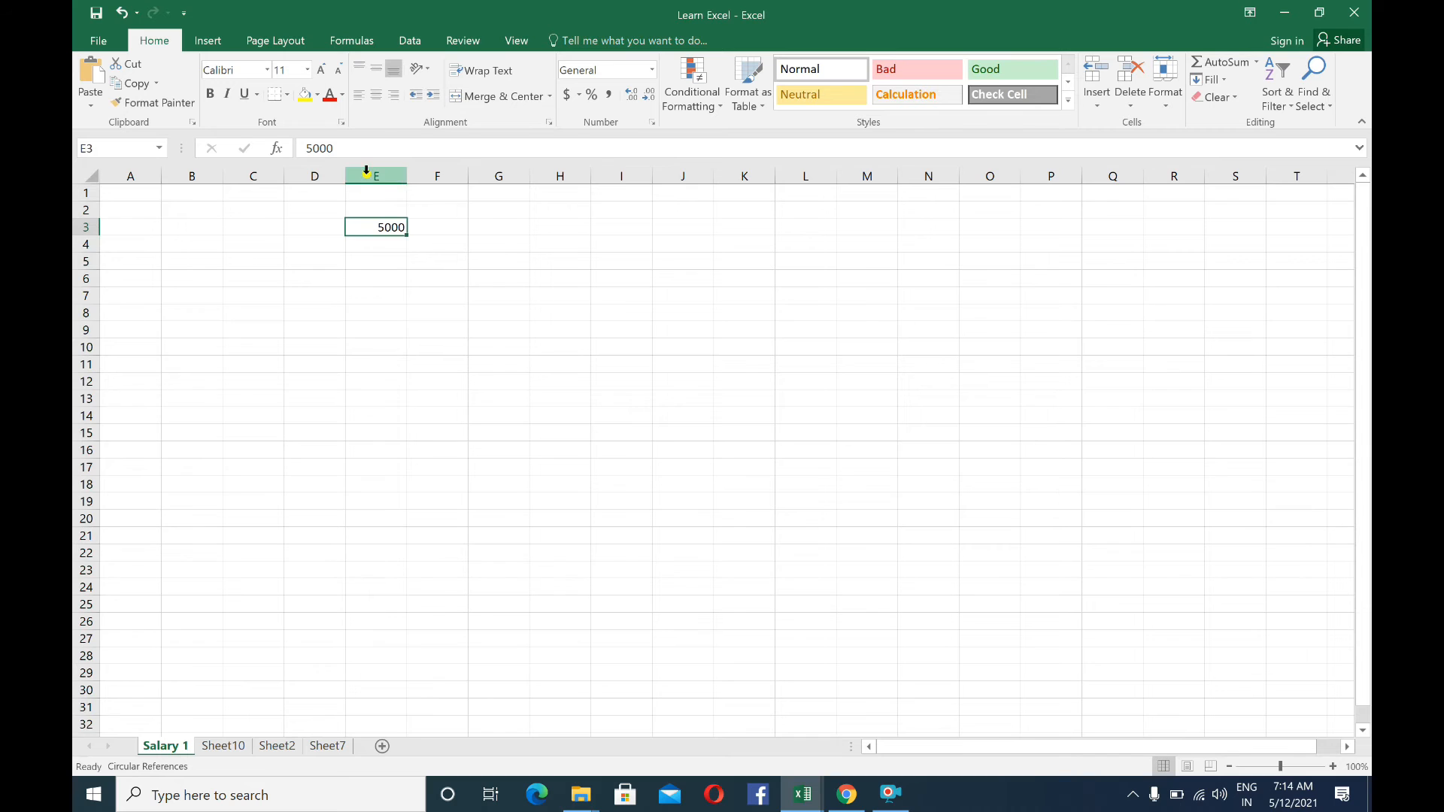
Clear the contents of the entire column E, then select cell E3
{"action": "right_click", "coordinate": [366, 176]}
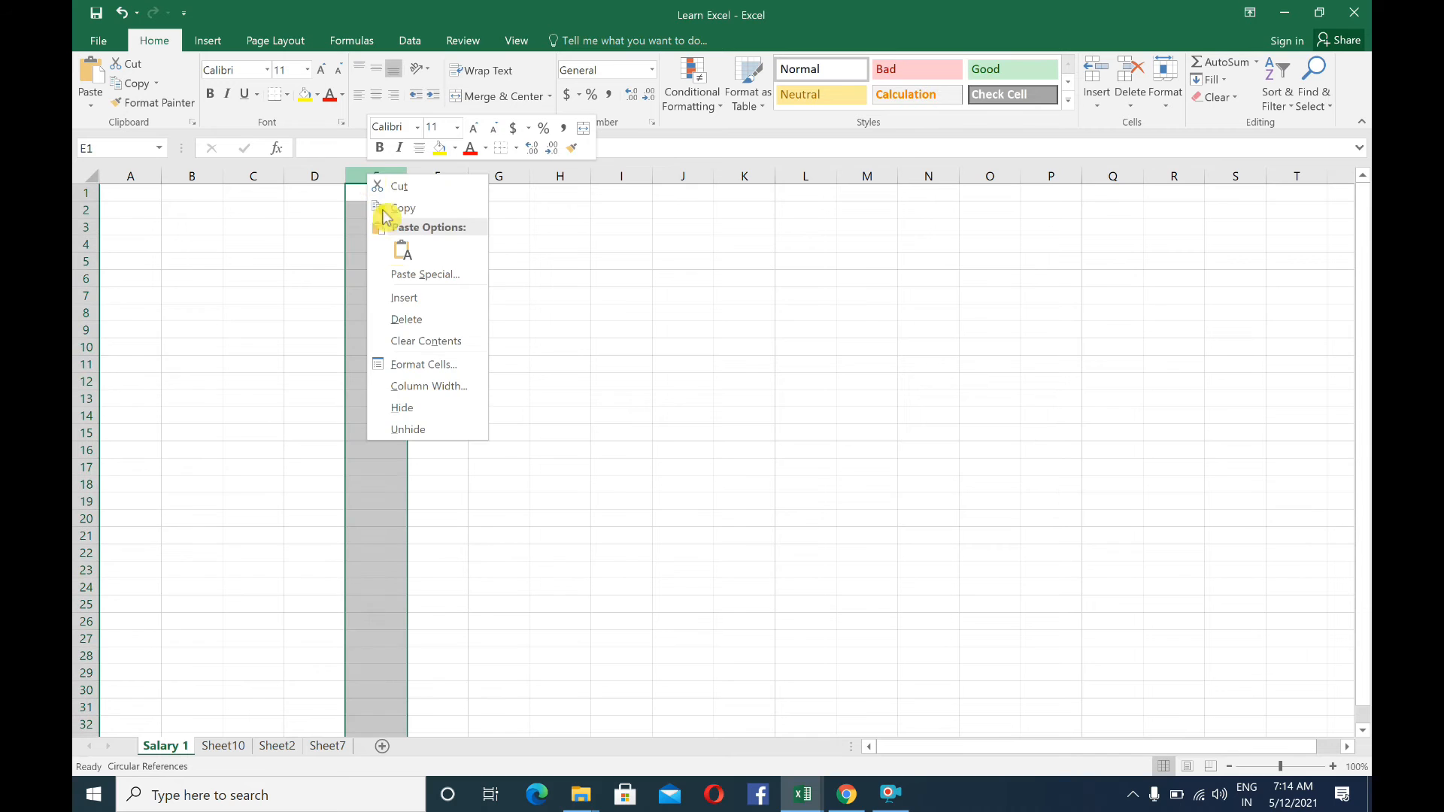
{"action": "left_click", "coordinate": [419, 343]}
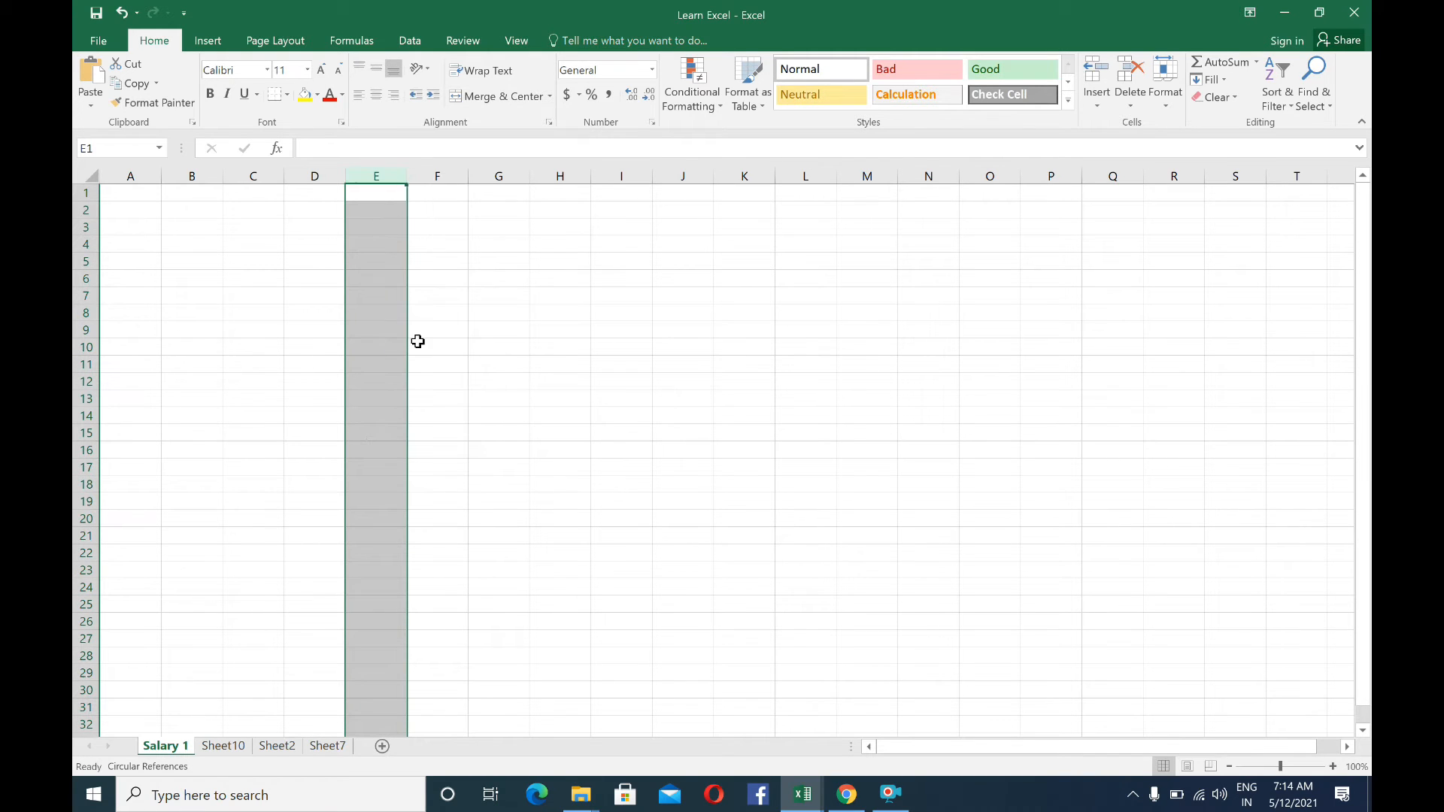
{"action": "left_click", "coordinate": [375, 230]}
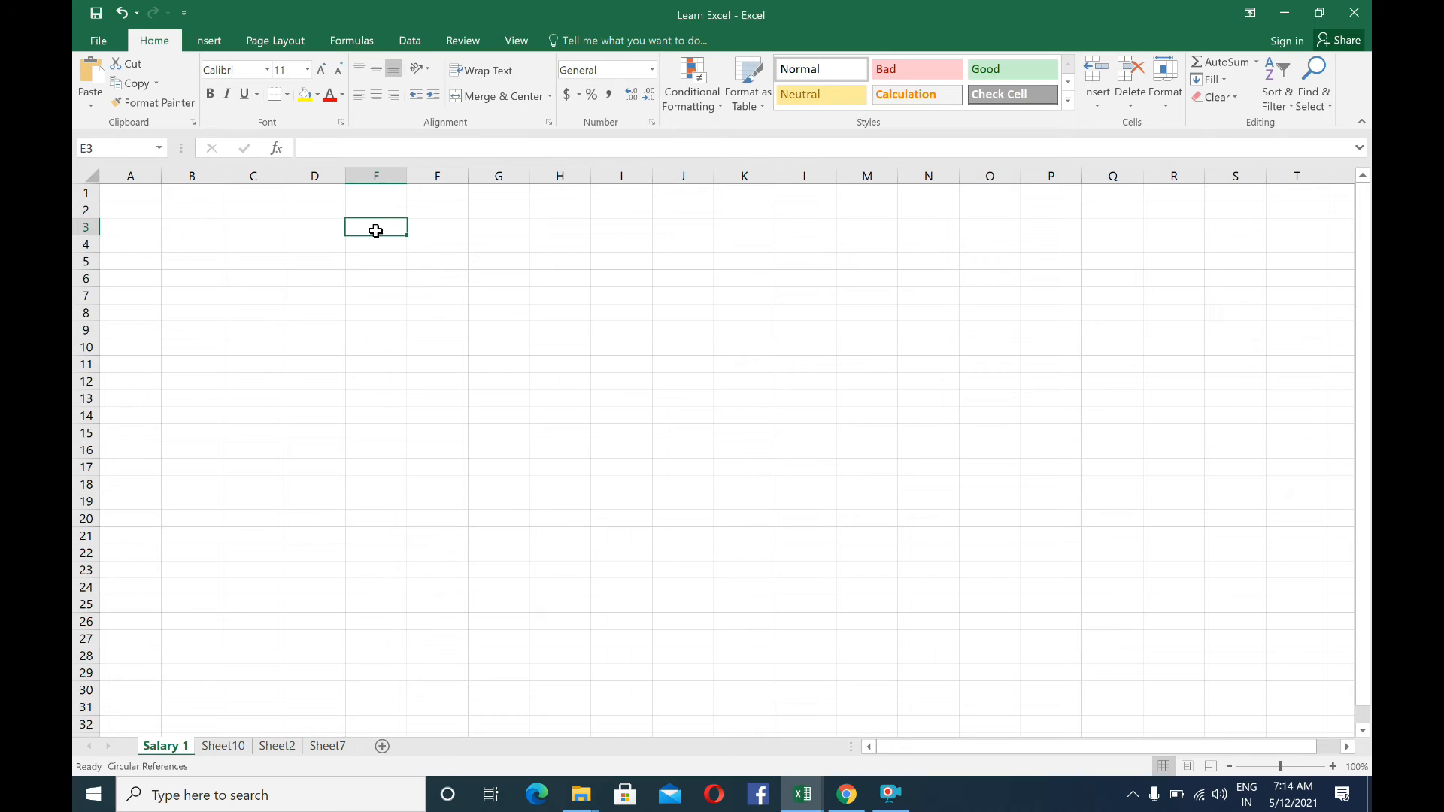
{"action": "type", "text": "5"}
{"action": "key", "text": "ctrl+Return"}
{"action": "left_click", "coordinate": [317, 227]}
{"action": "left_click", "coordinate": [372, 226]}
{"action": "left_click", "coordinate": [374, 176]}
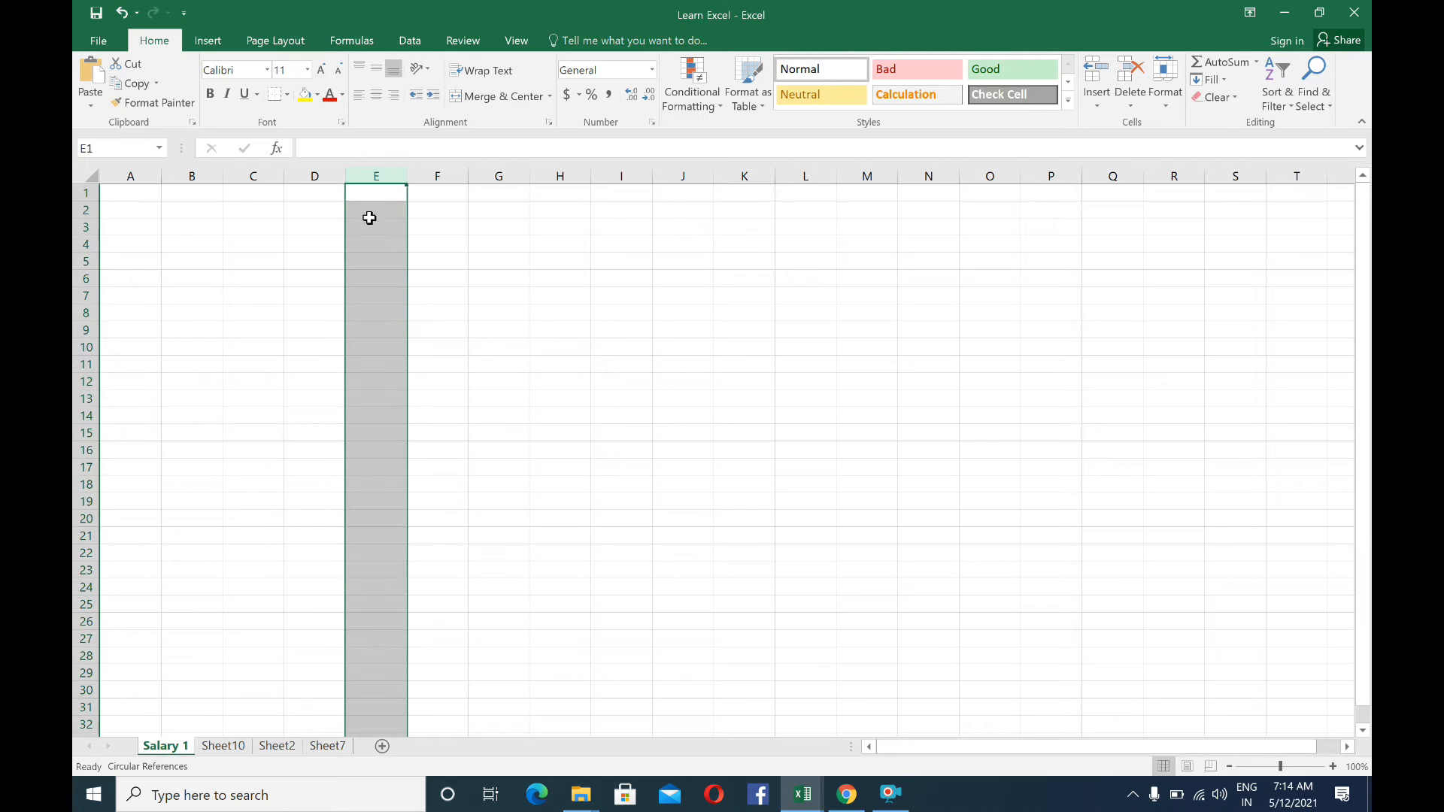
{"action": "left_click_drag", "start_coordinate": [328, 214], "coordinate": [324, 254]}
{"action": "left_click", "coordinate": [328, 214]}
Open the Format Cells options for column E to view the number categories, then close them without changes
{"action": "left_click", "coordinate": [374, 176]}
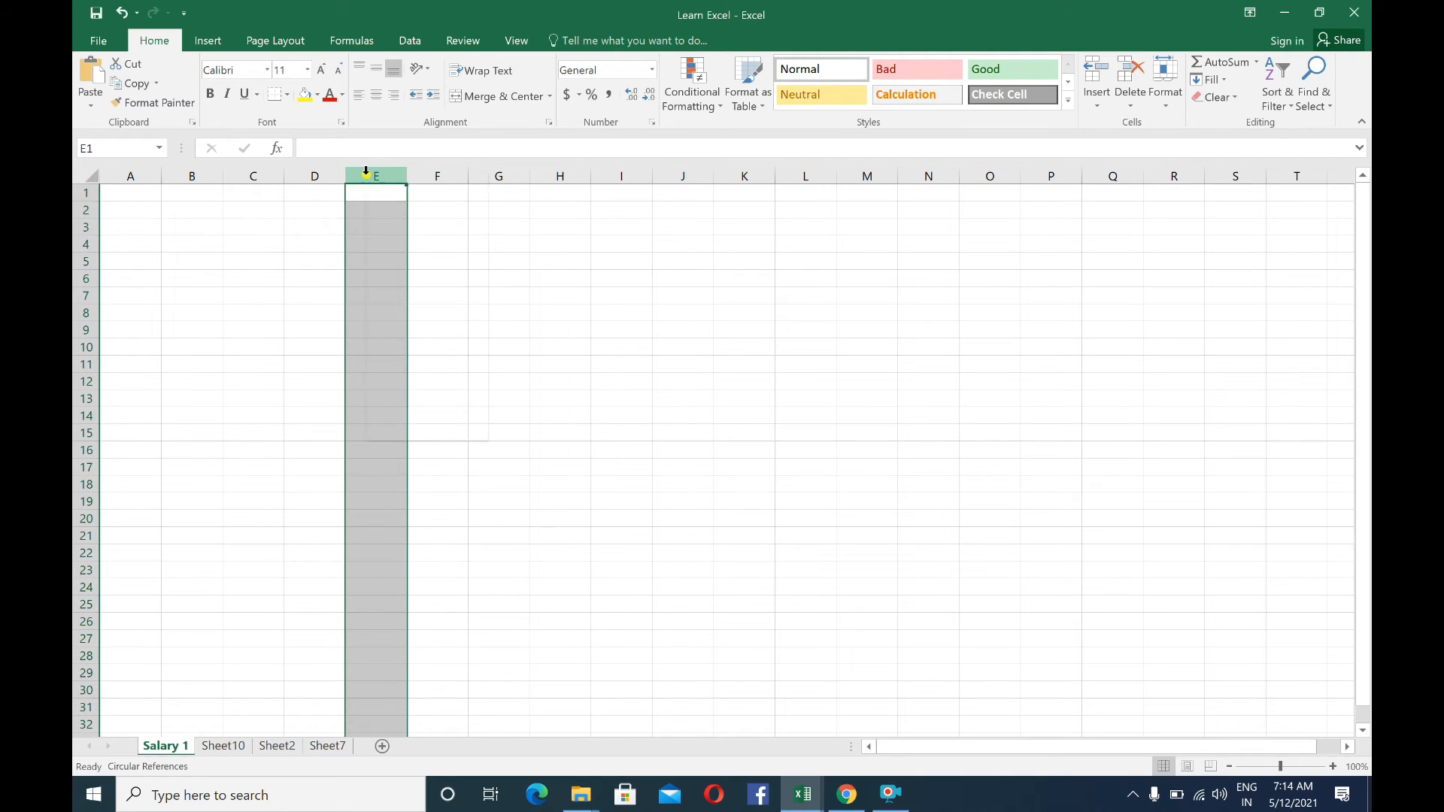
{"action": "right_click", "coordinate": [371, 177]}
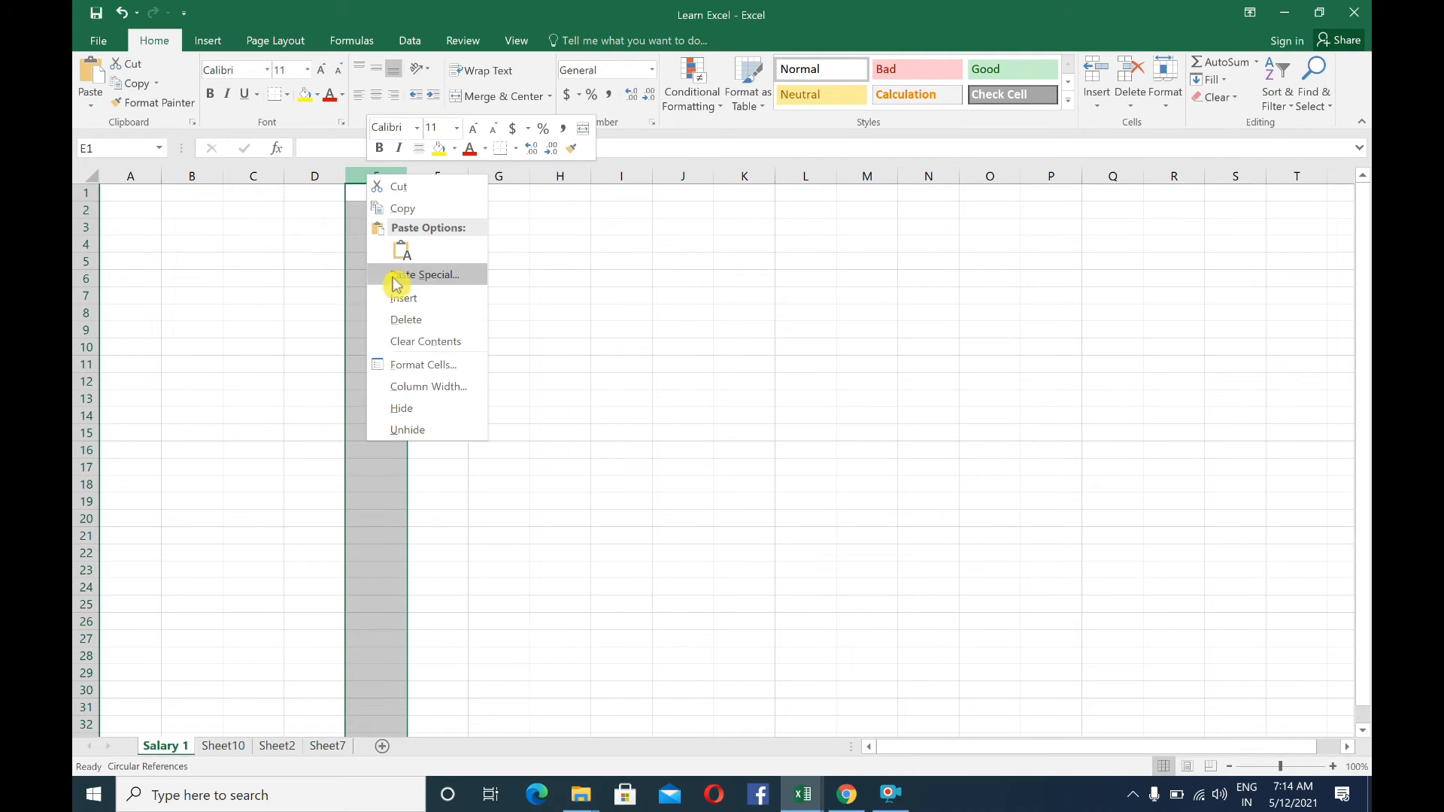
{"action": "left_click", "coordinate": [427, 369]}
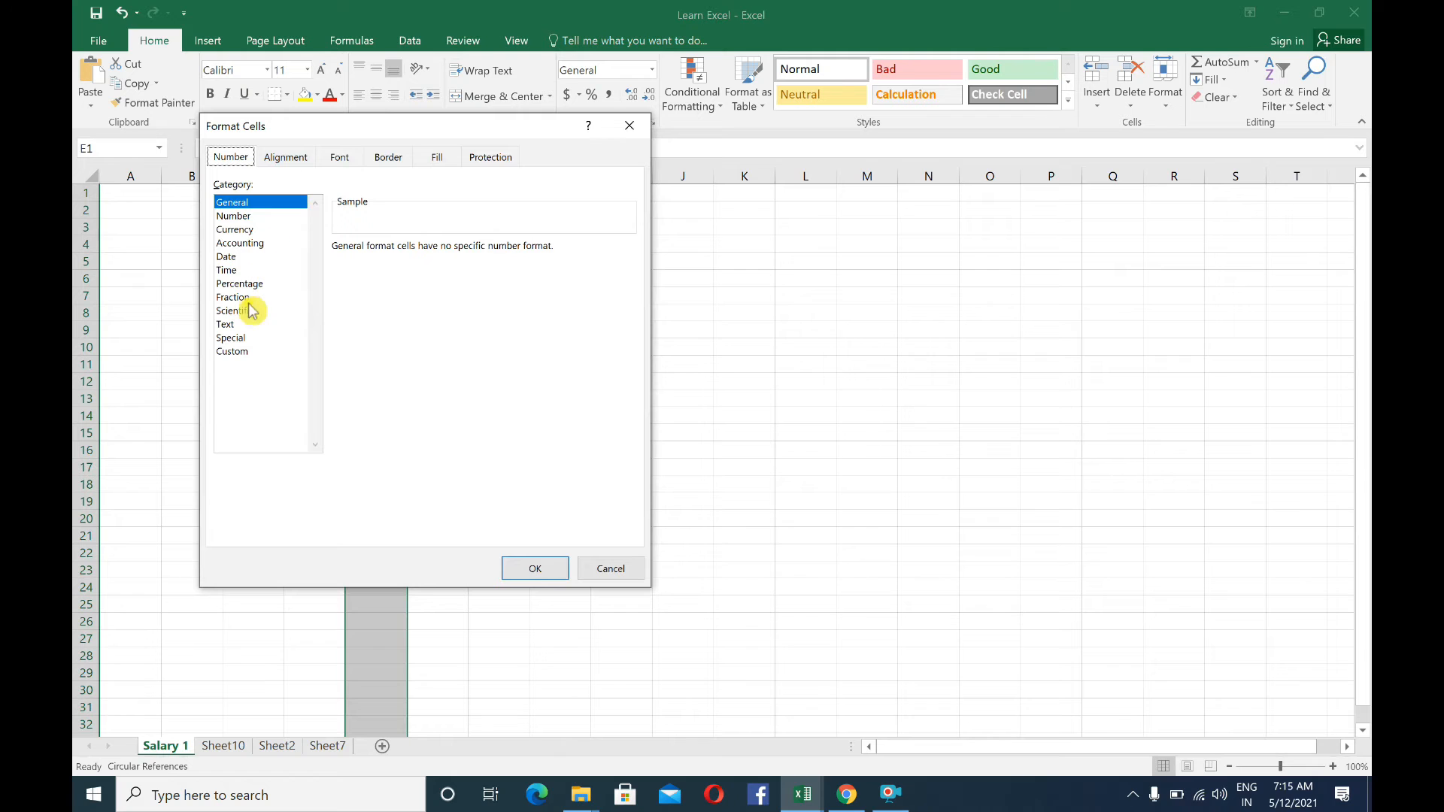
{"action": "left_click", "coordinate": [627, 133]}
{"action": "left_click", "coordinate": [382, 227]}
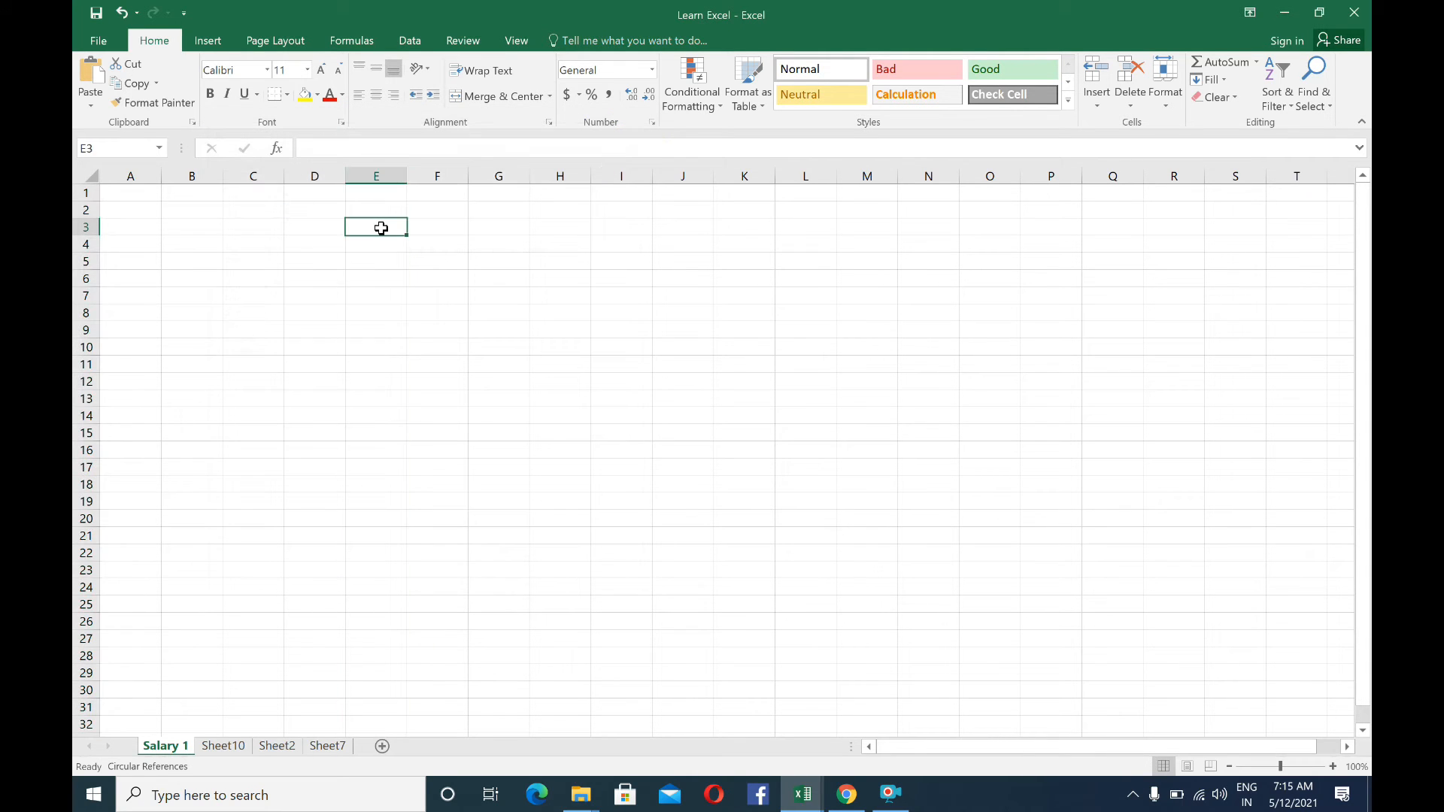
Widen column E with the Column Width setting, then select cell E4
{"action": "left_click", "coordinate": [361, 212]}
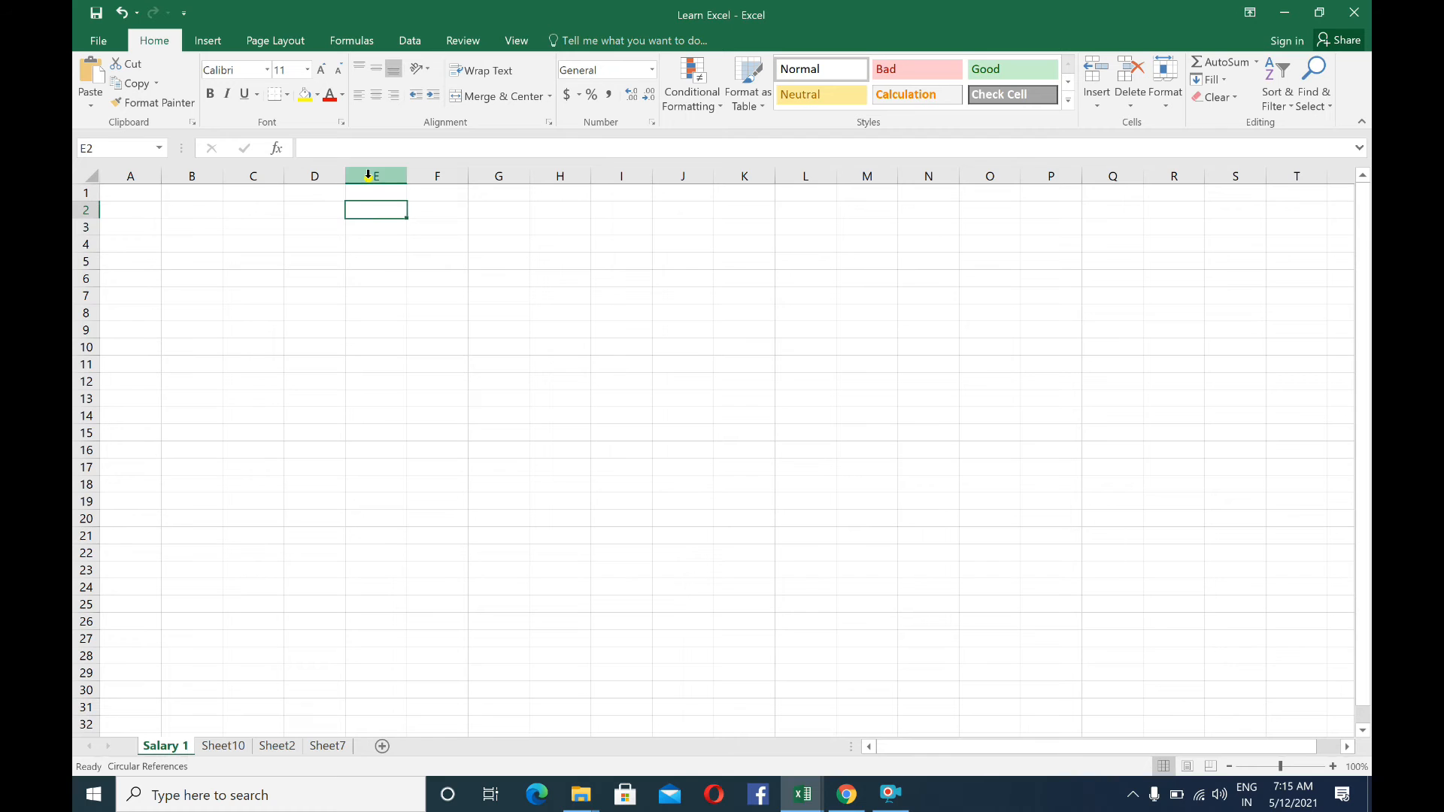
{"action": "right_click", "coordinate": [370, 176]}
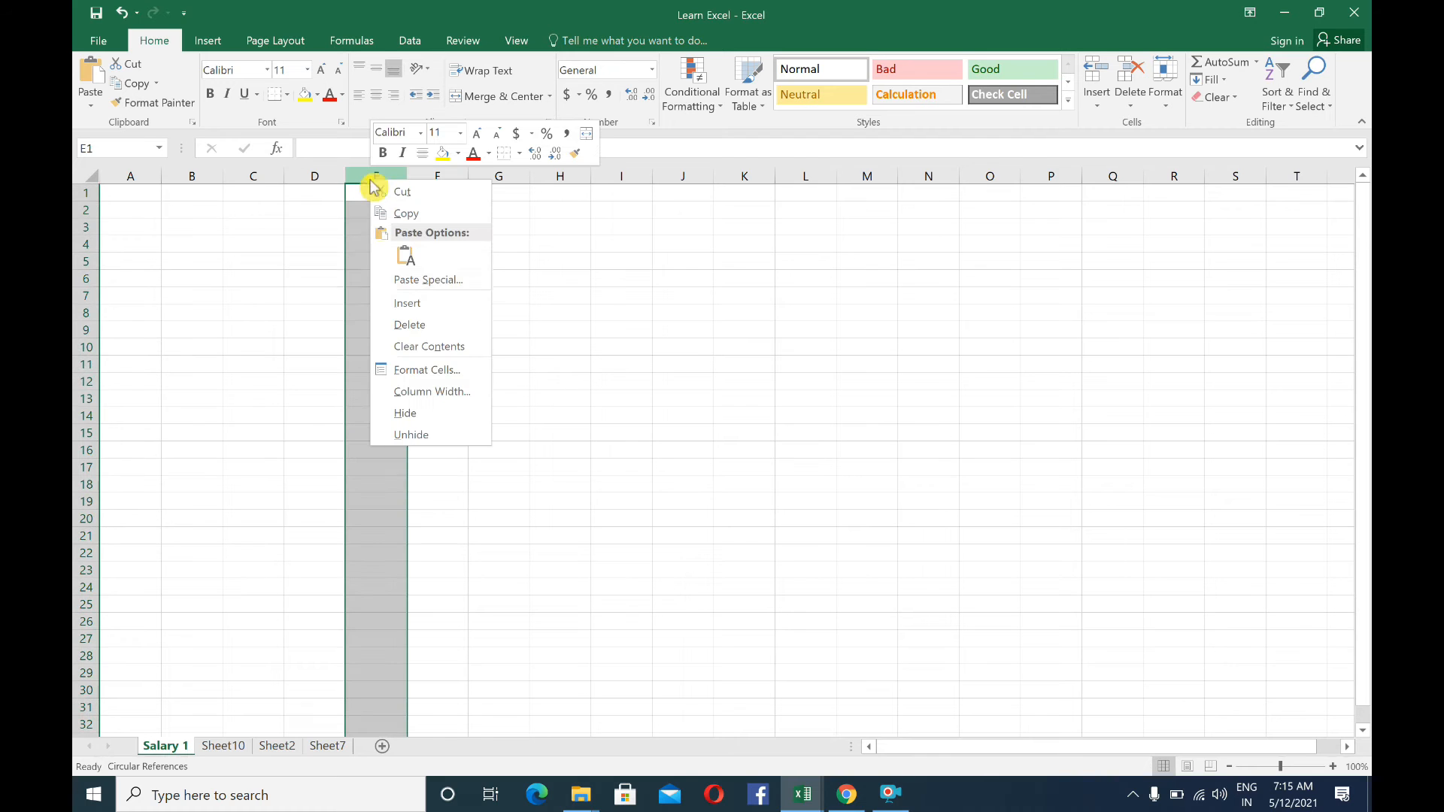
{"action": "left_click", "coordinate": [416, 392]}
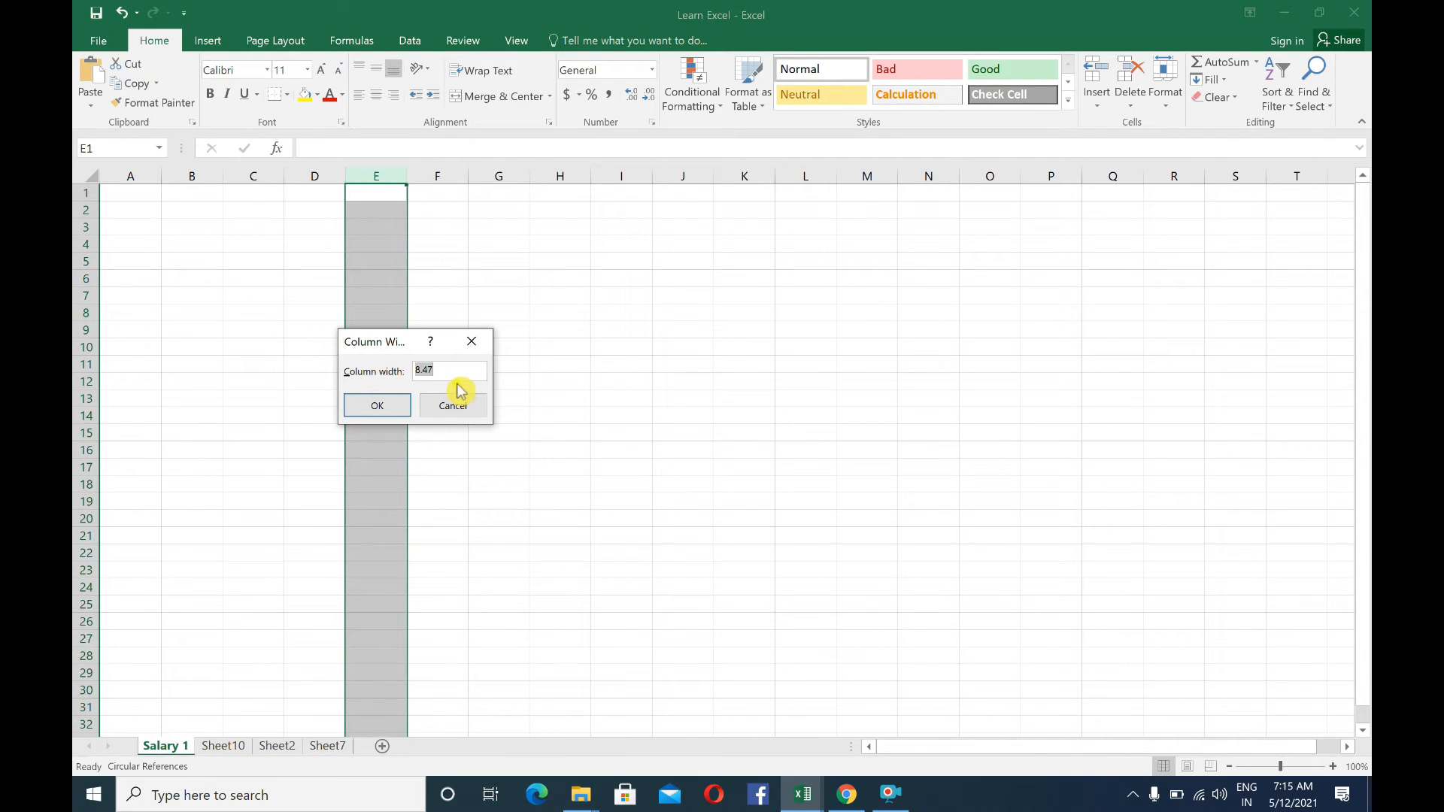
{"action": "key", "text": "Return"}
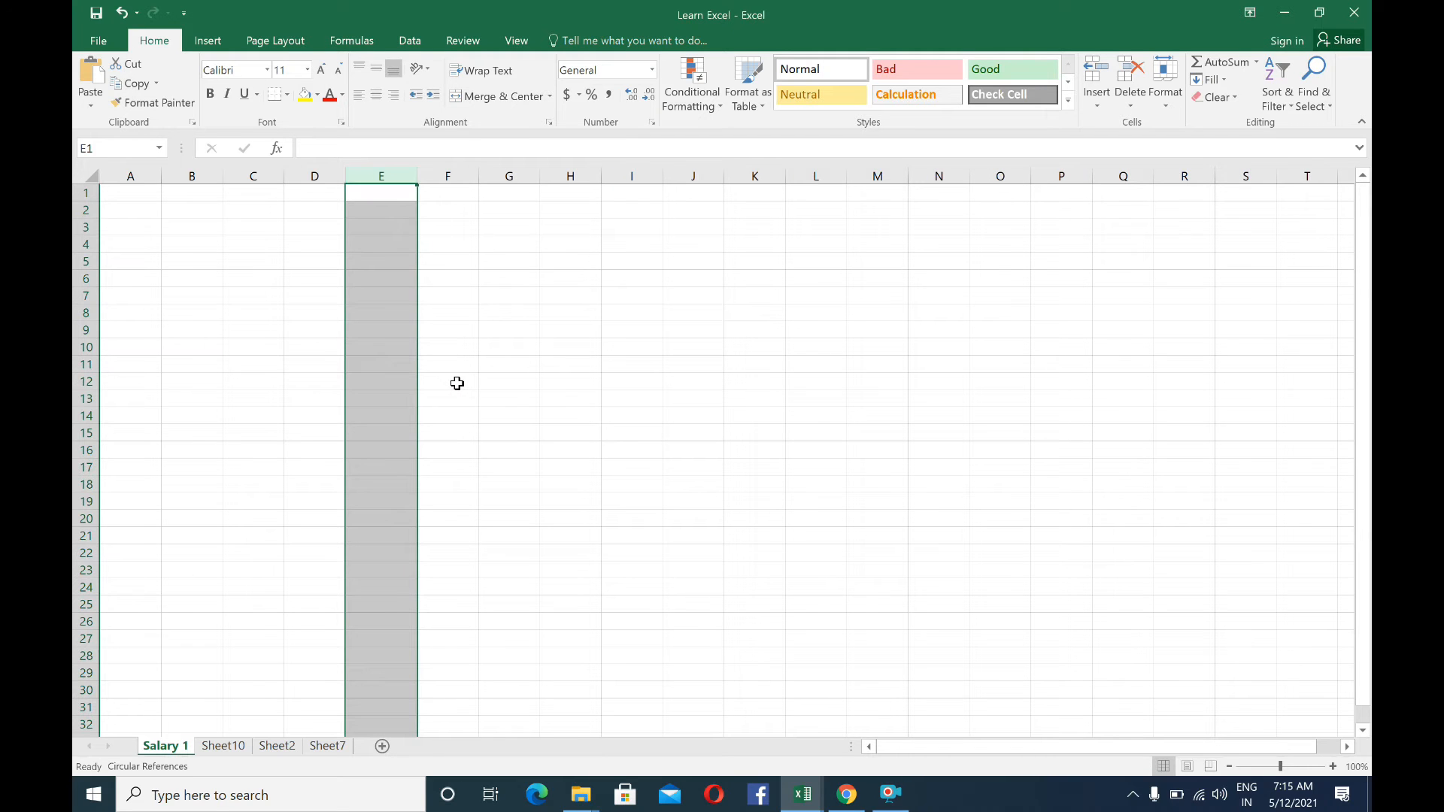
{"action": "left_click", "coordinate": [387, 243]}
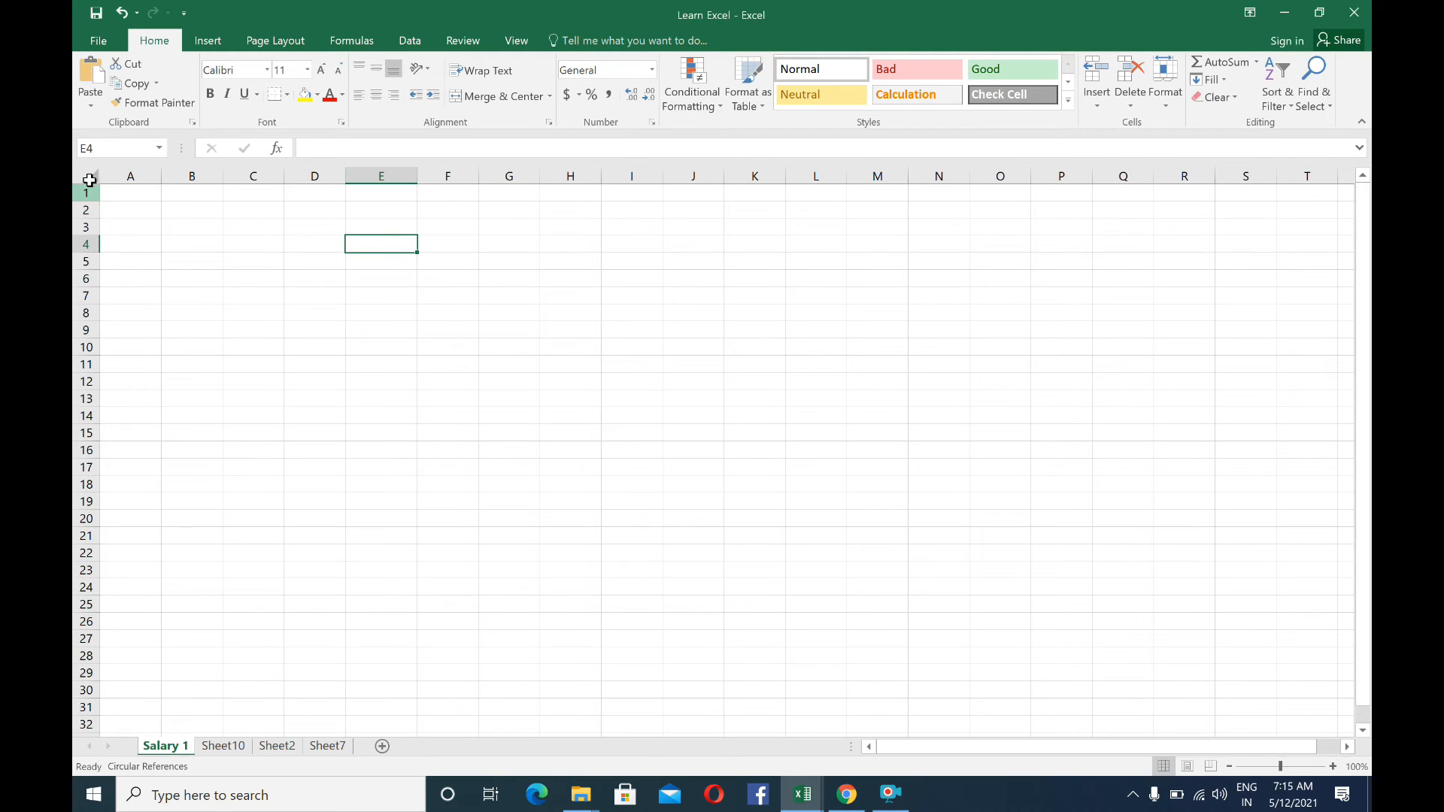
Try a column width of 20 on columns A through H, undo the change and select cell C7
{"action": "left_click_drag", "start_coordinate": [128, 174], "coordinate": [580, 170]}
{"action": "right_click", "coordinate": [235, 288]}
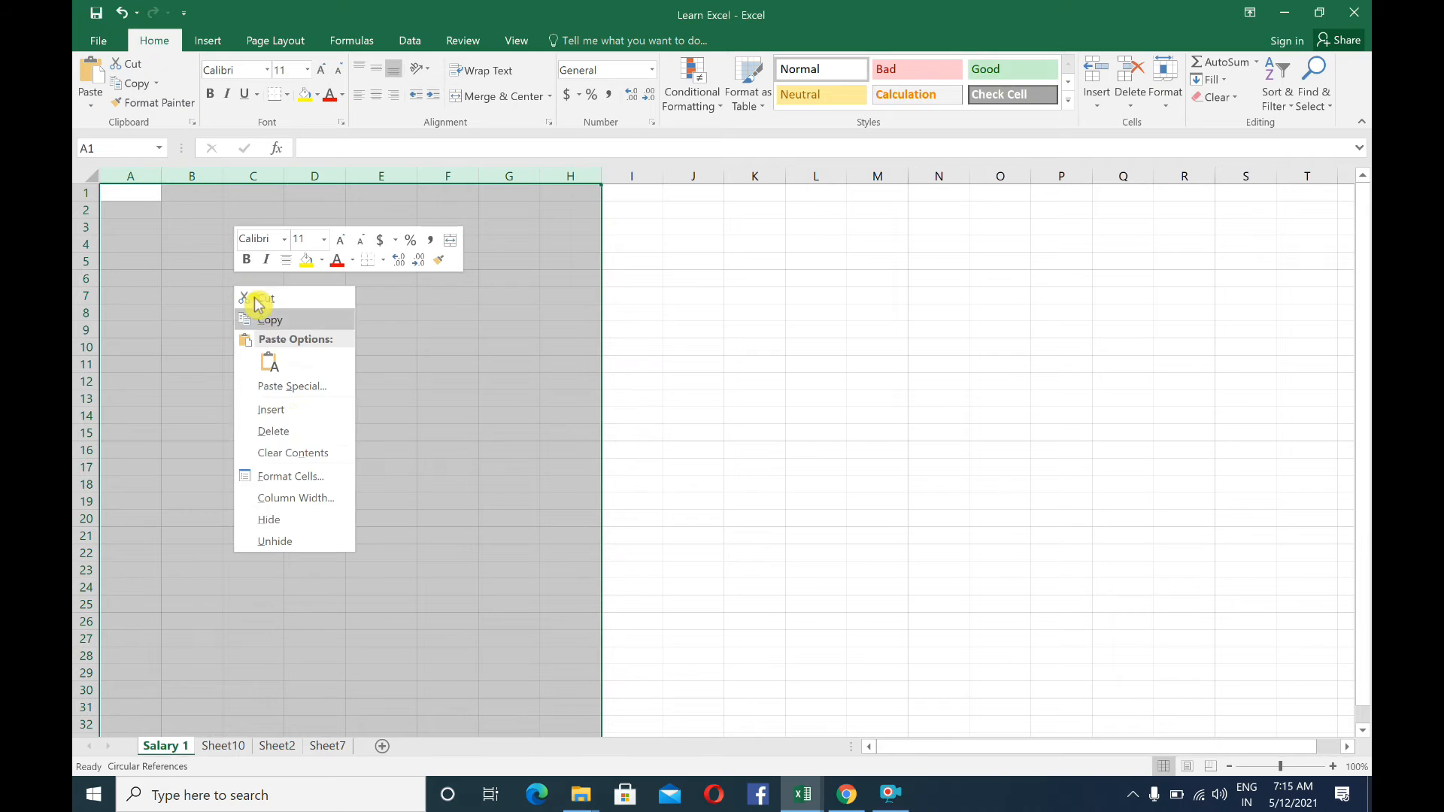
{"action": "left_click", "coordinate": [300, 498]}
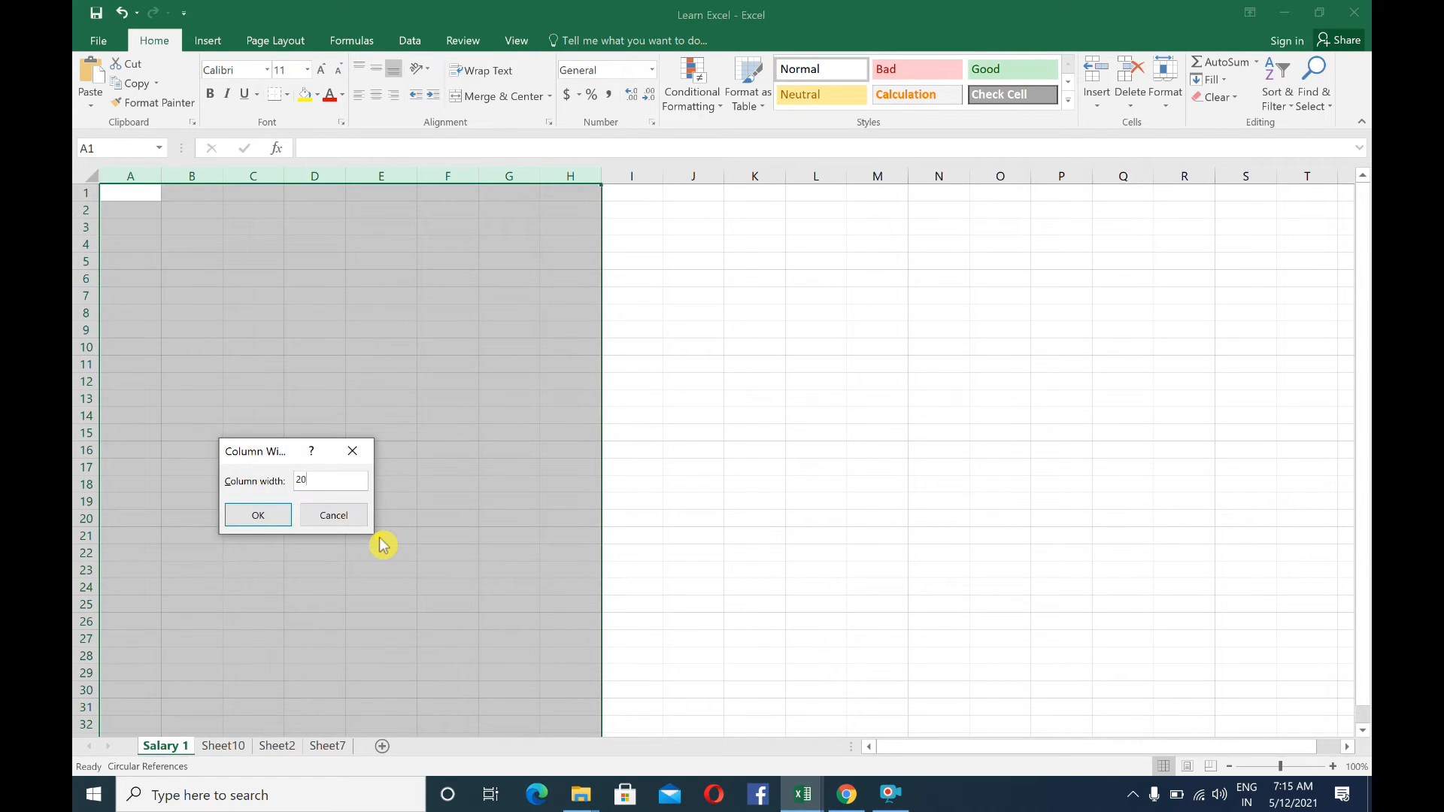
{"action": "type", "text": "20"}
{"action": "key", "text": "Return"}
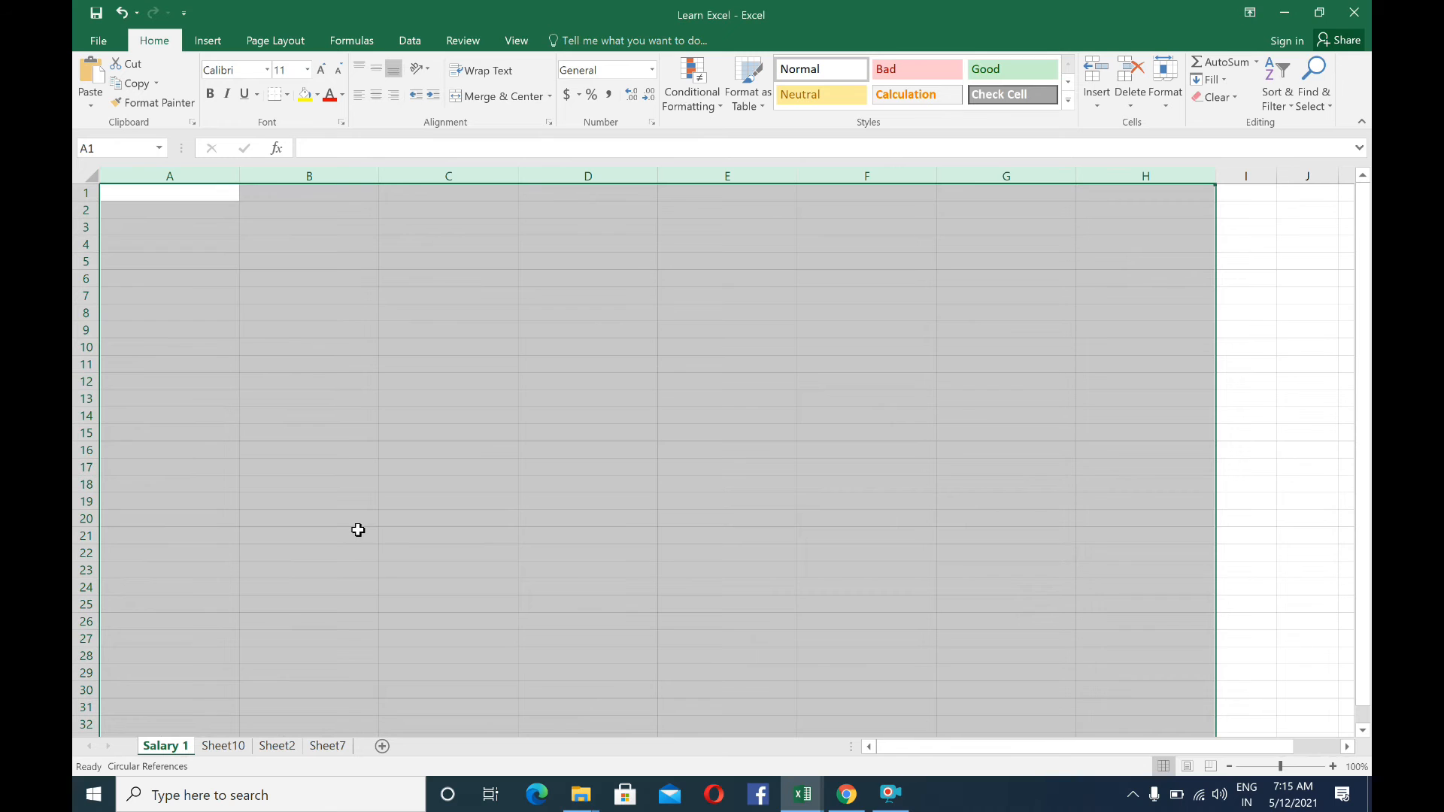
{"action": "key", "text": "ctrl+z"}
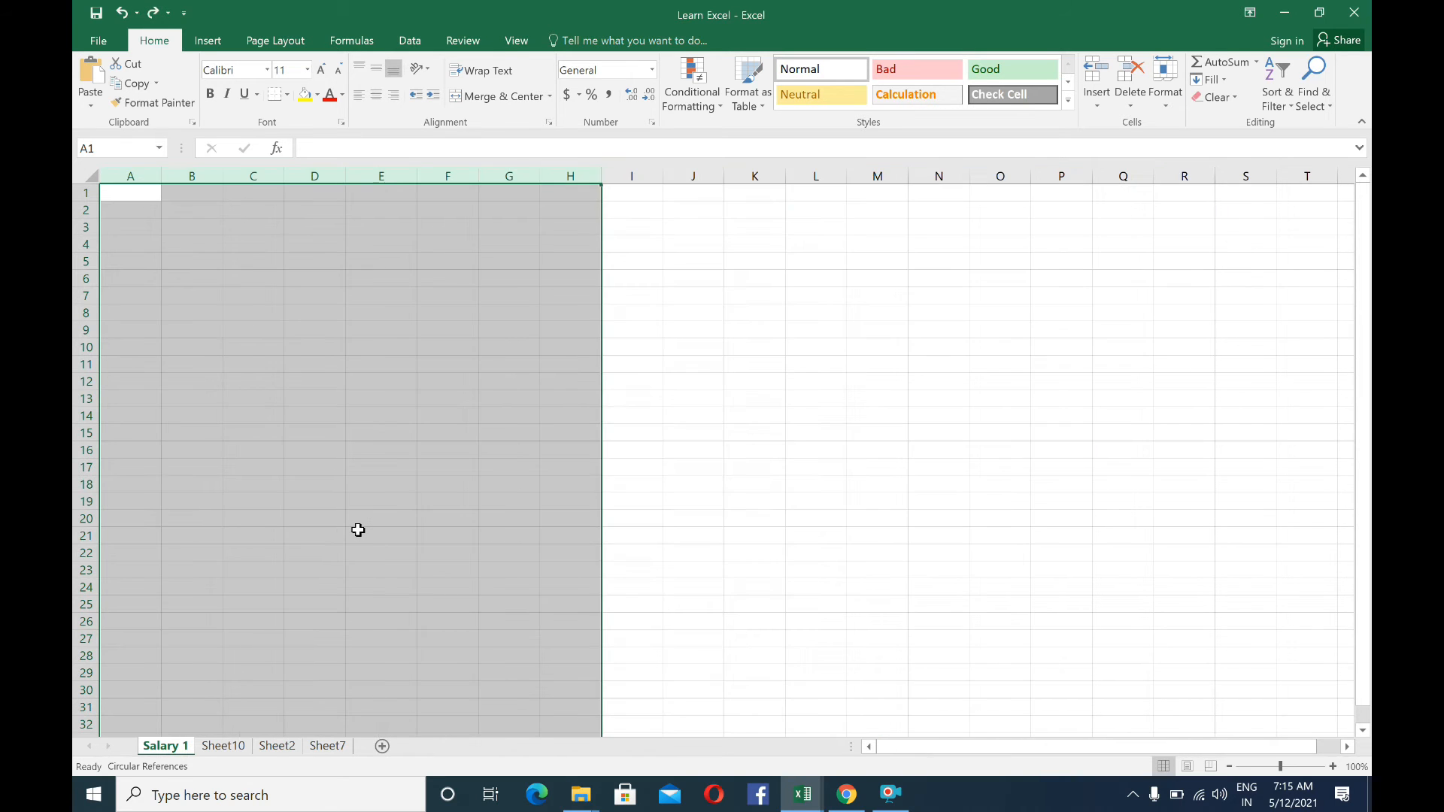
{"action": "left_click", "coordinate": [256, 295]}
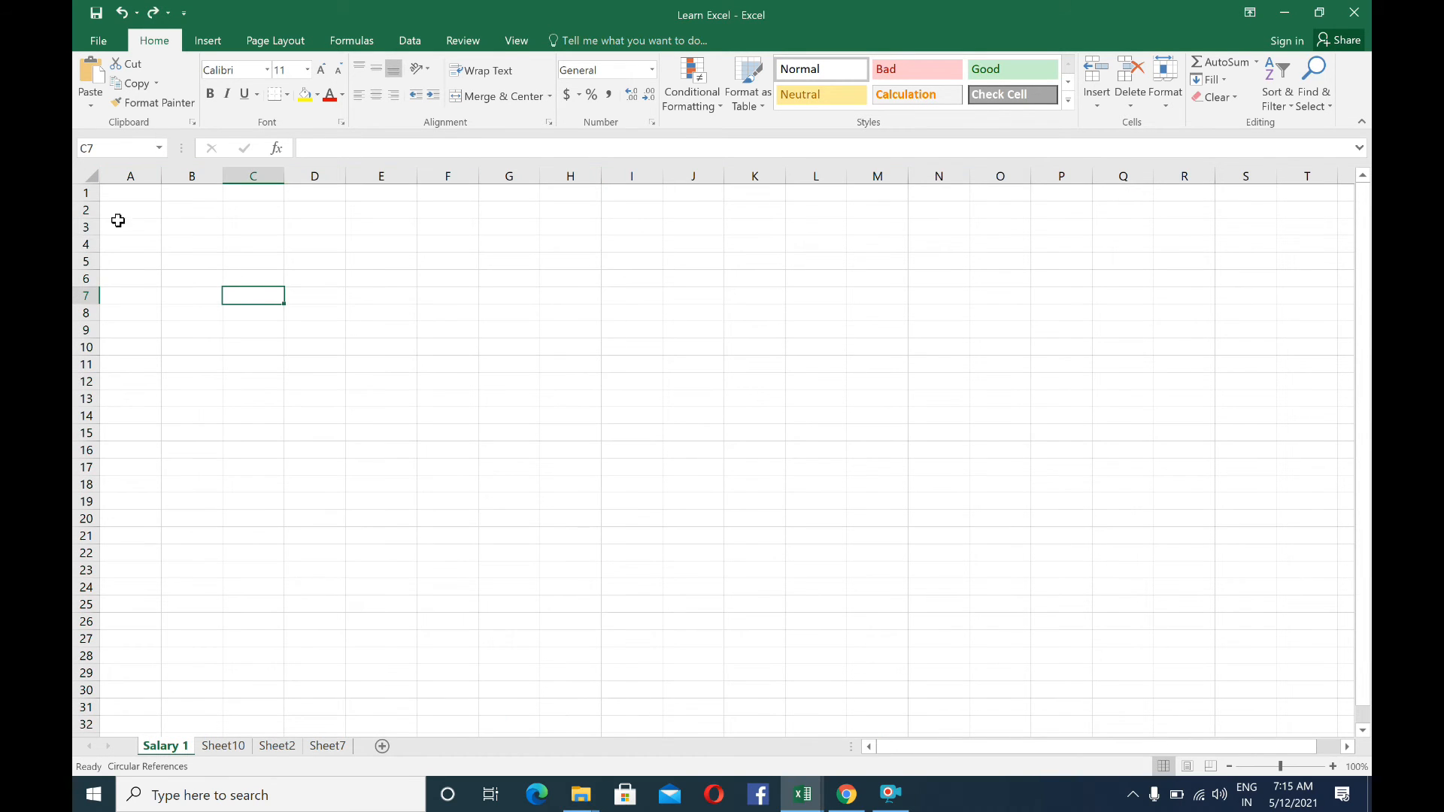
Insert a new row above row 2, delete it again and select cell C6
{"action": "left_click", "coordinate": [83, 211]}
{"action": "right_click", "coordinate": [82, 210]}
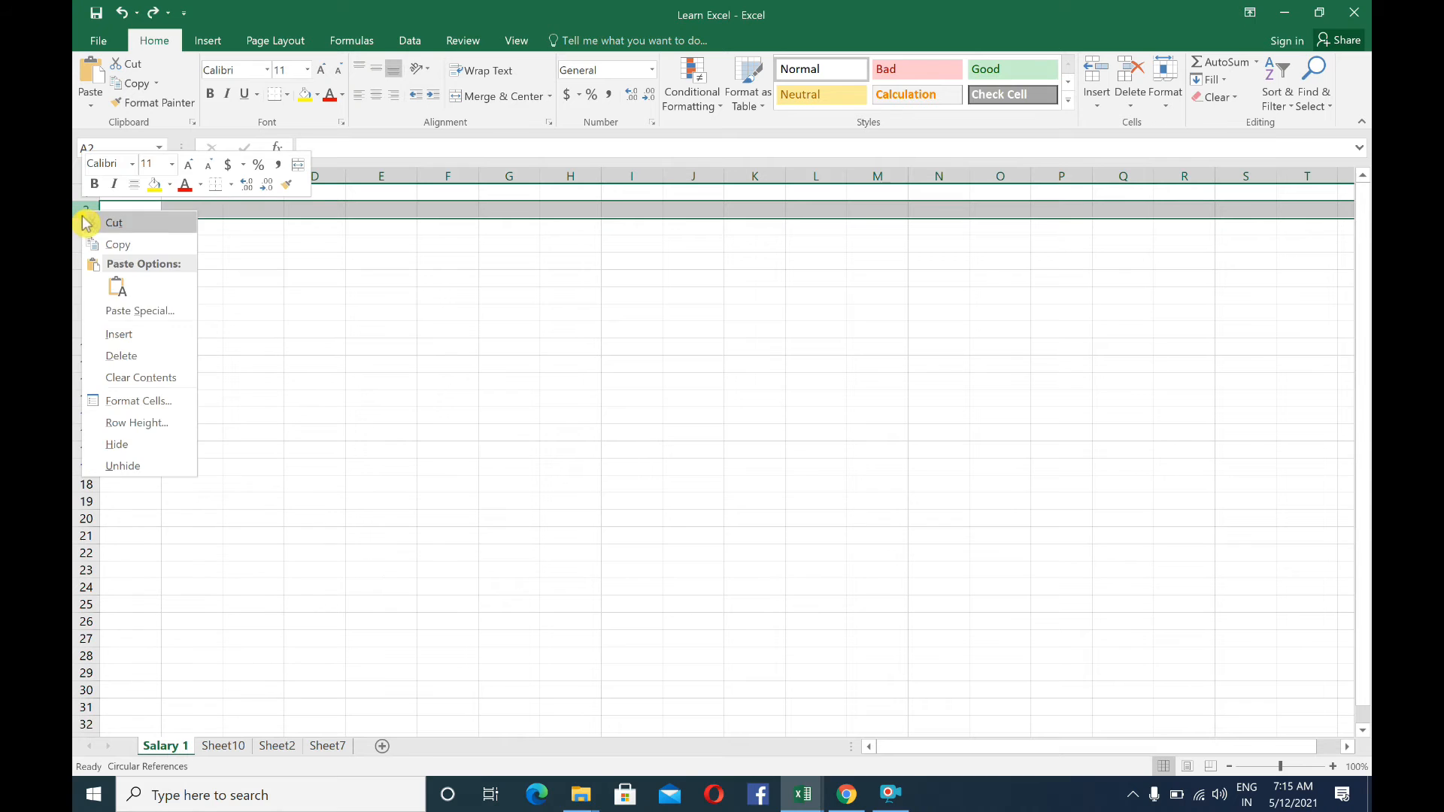
{"action": "left_click", "coordinate": [121, 335]}
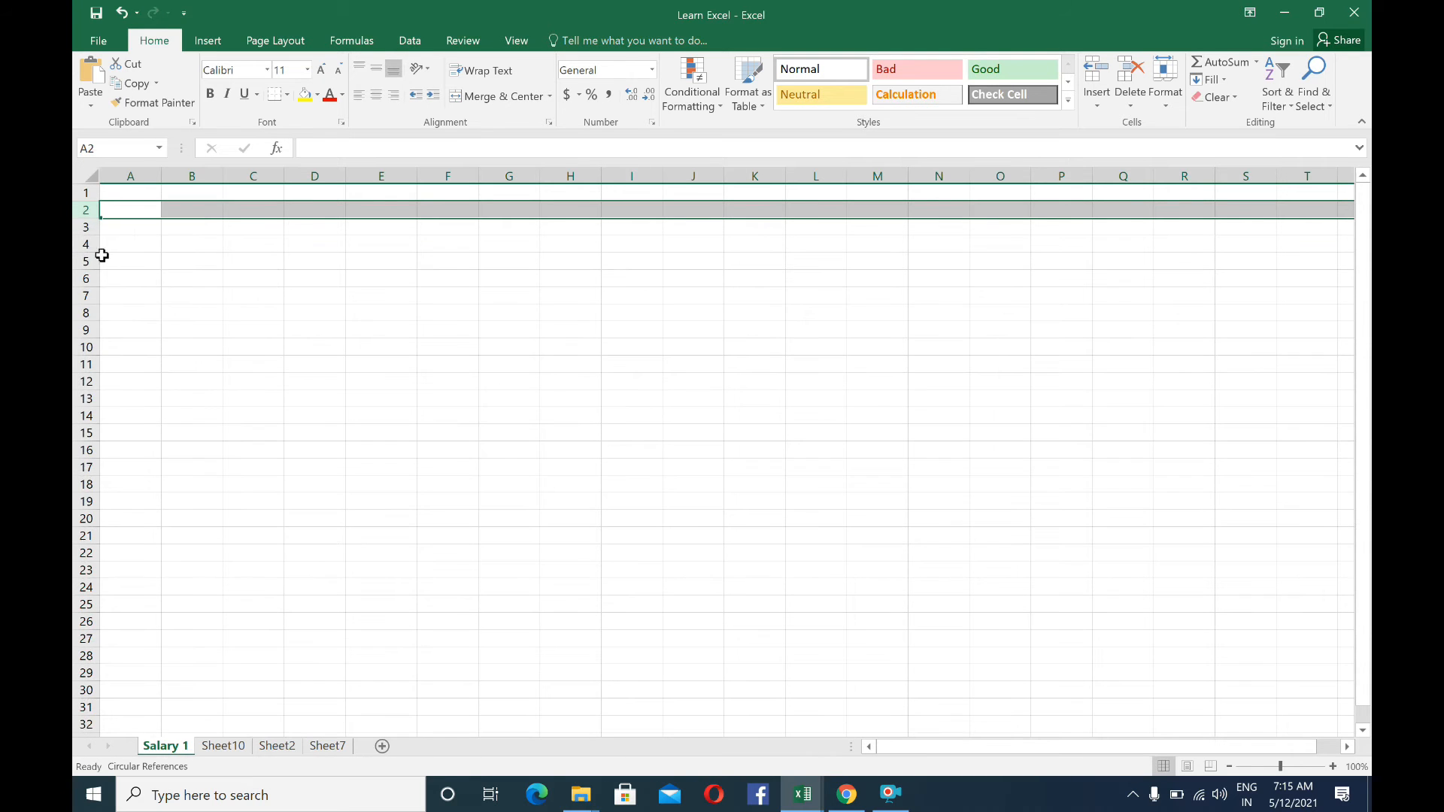
{"action": "right_click", "coordinate": [85, 213]}
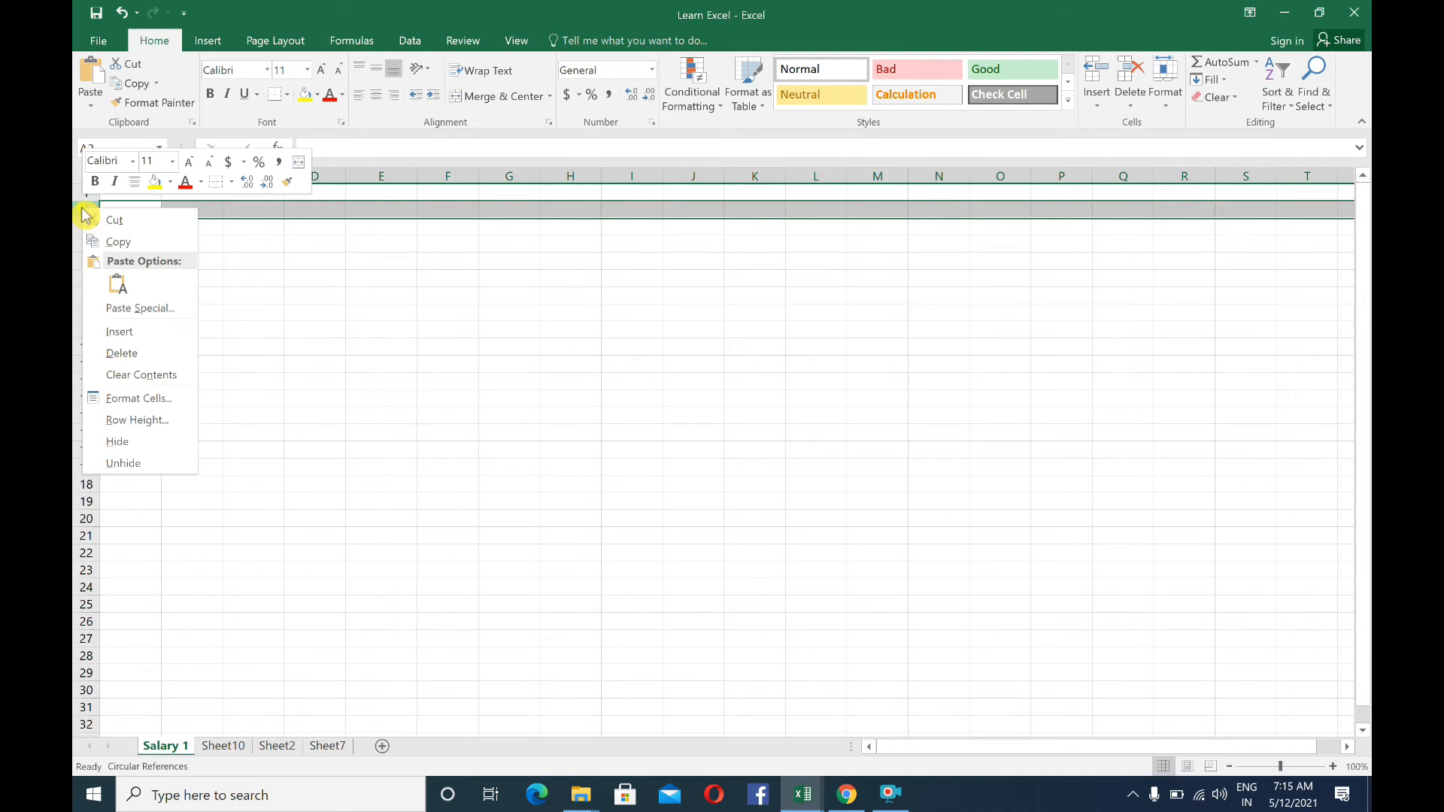
{"action": "left_click", "coordinate": [117, 349]}
{"action": "left_click", "coordinate": [250, 288]}
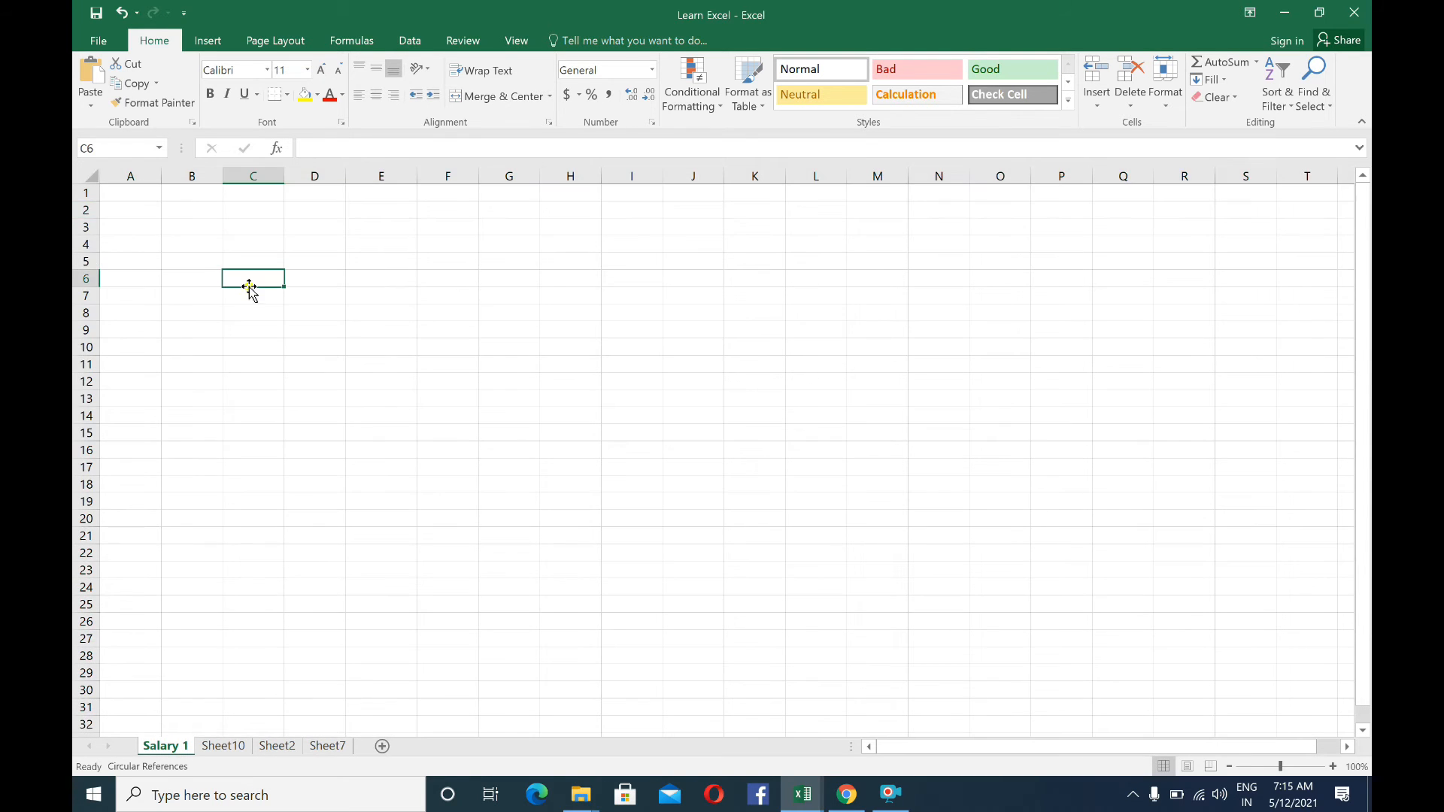
Enter 5000 in cell D3 and 6000 in cell D4, and select cell D7
{"action": "left_click", "coordinate": [296, 233]}
{"action": "type", "text": "5000"}
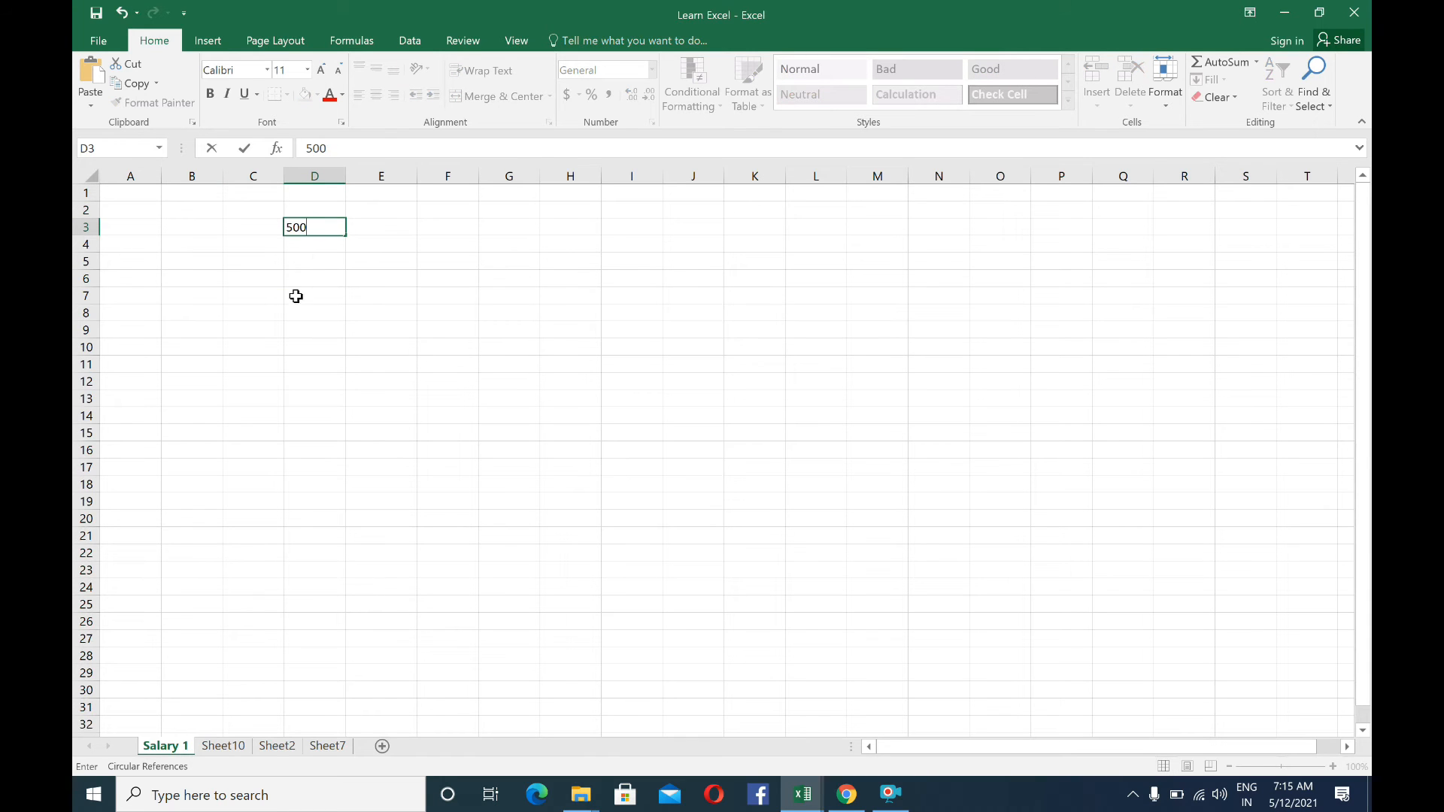
{"action": "left_click", "coordinate": [292, 264]}
{"action": "left_click", "coordinate": [310, 243]}
{"action": "type", "text": "6000"}
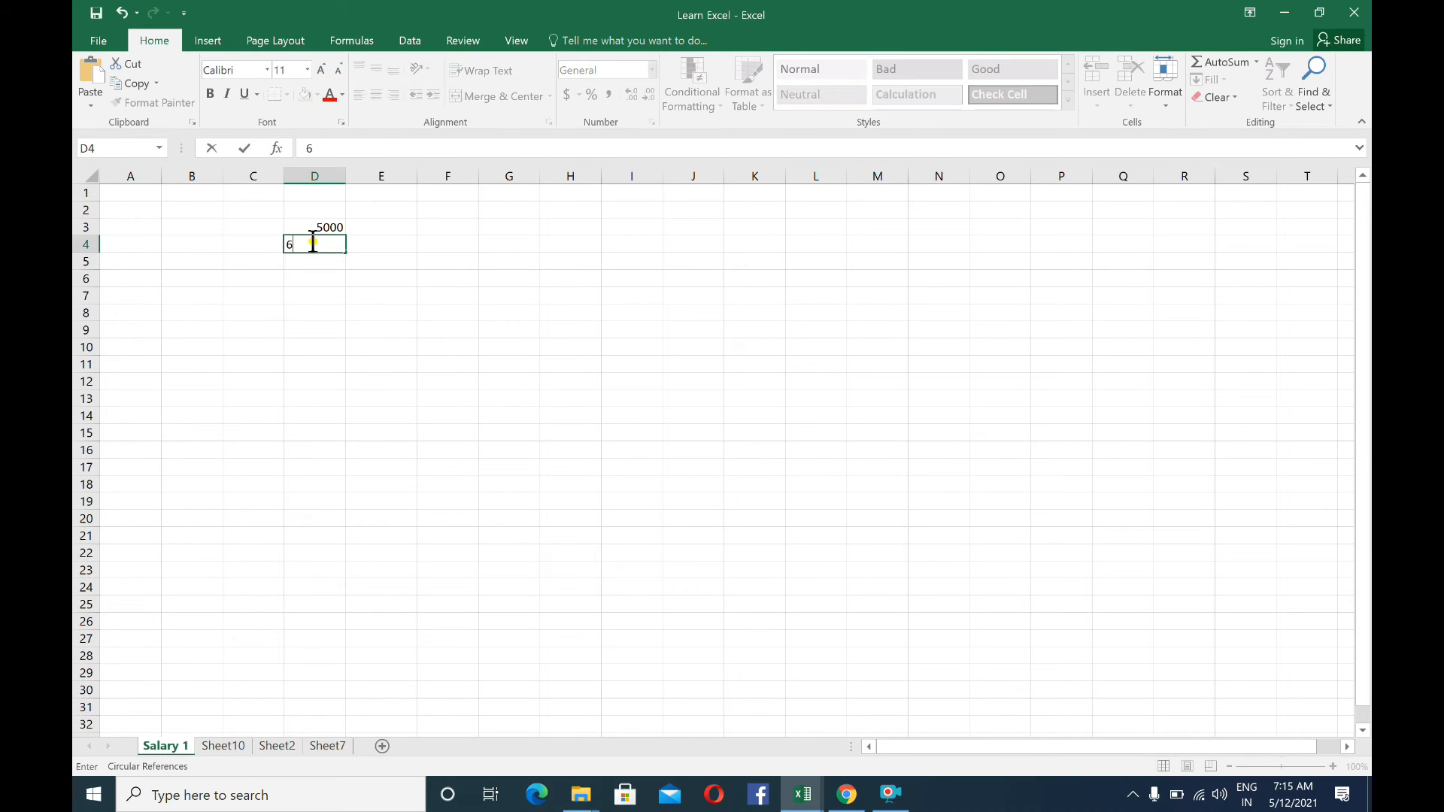
{"action": "left_click", "coordinate": [300, 288]}
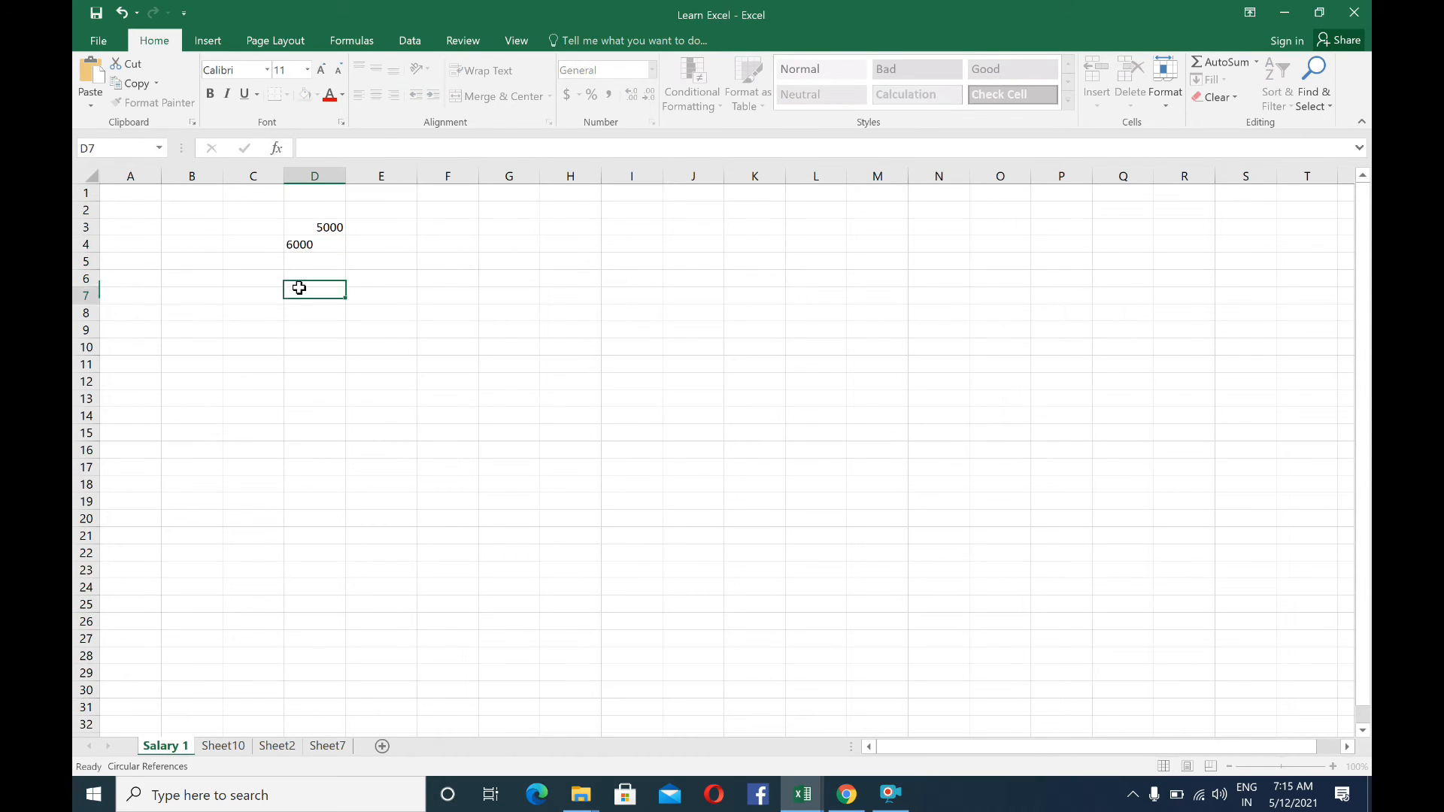
Delete row 4 and row 3 with the values they contain, and select cell B6
{"action": "right_click", "coordinate": [85, 249]}
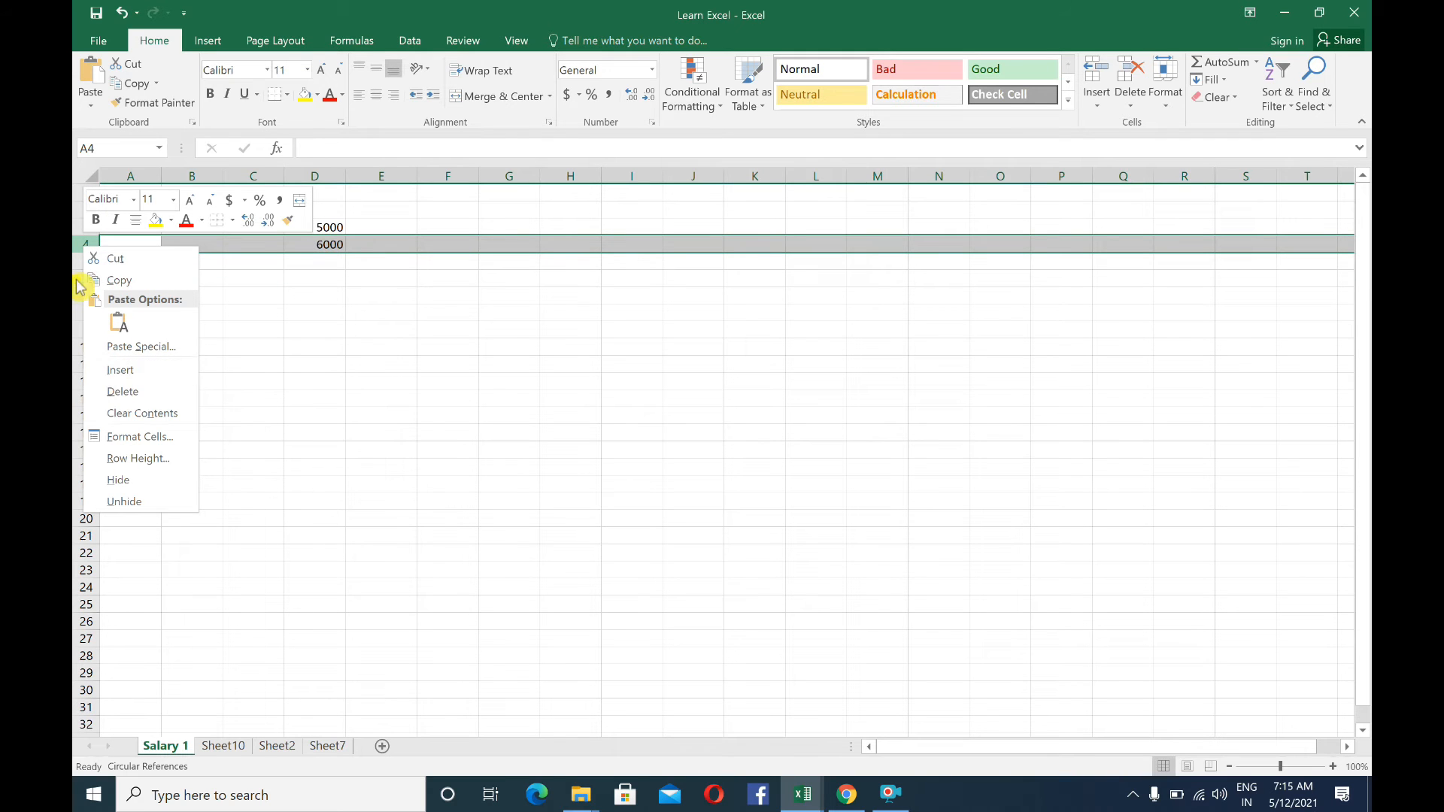
{"action": "left_click", "coordinate": [128, 391]}
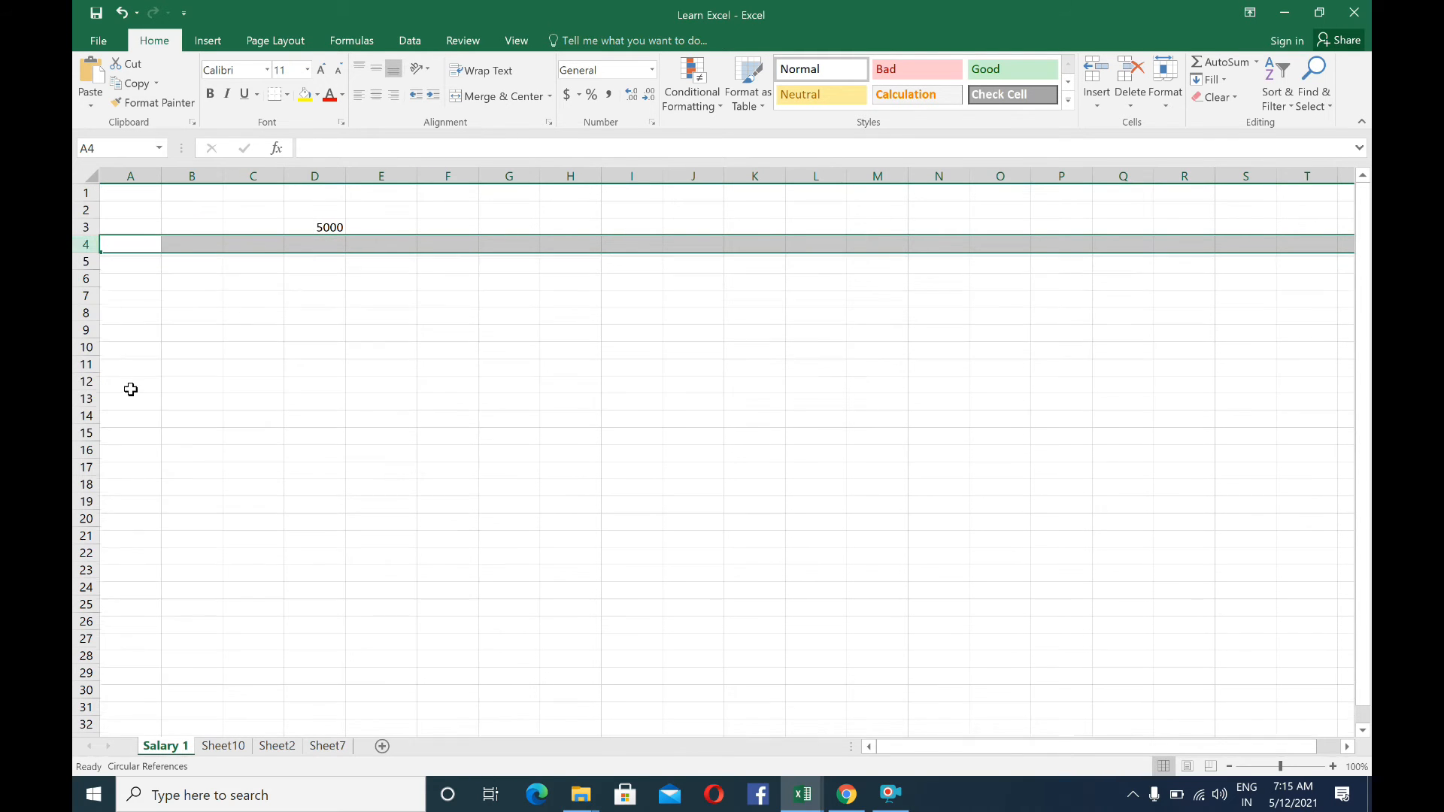
{"action": "left_click", "coordinate": [279, 310]}
{"action": "right_click", "coordinate": [88, 224]}
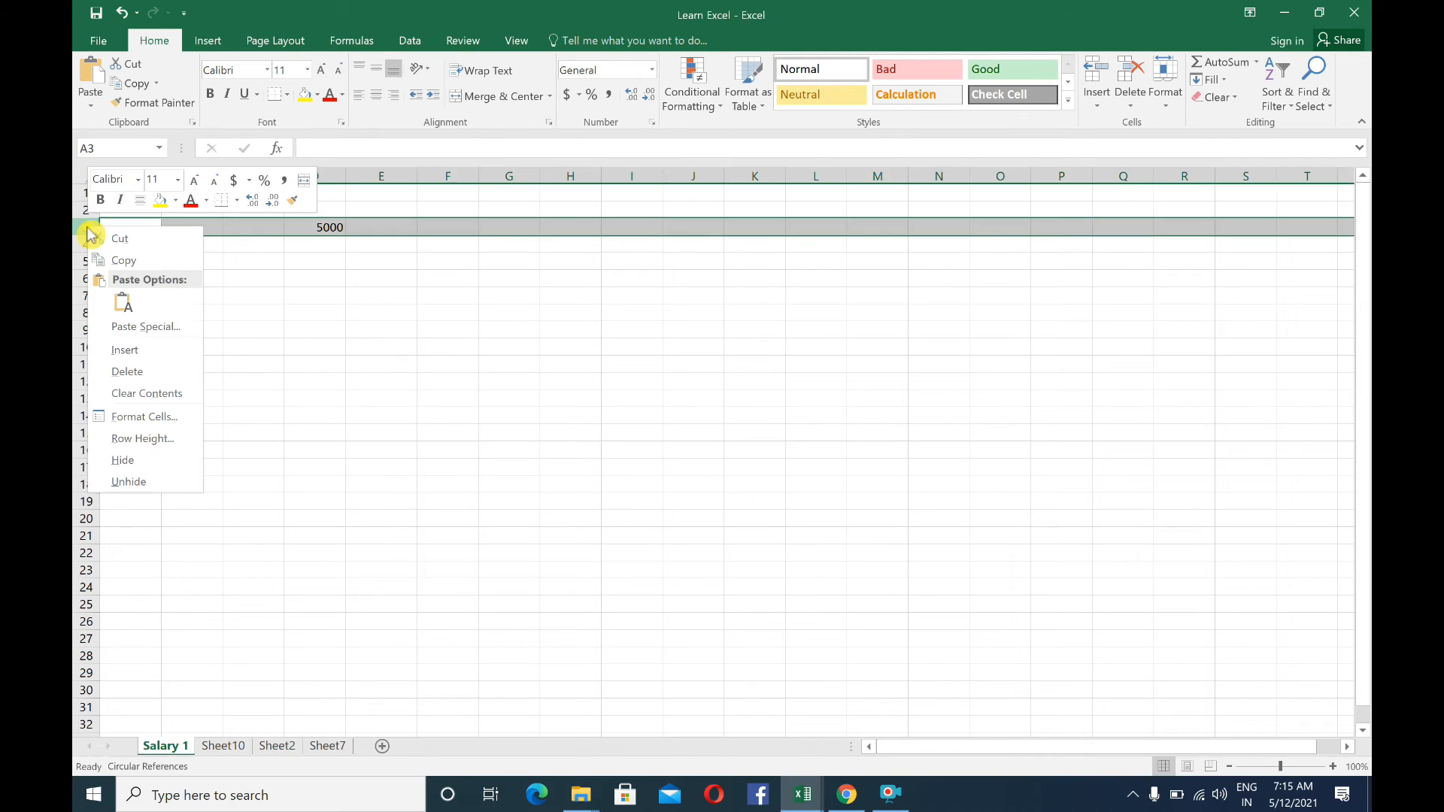
{"action": "left_click", "coordinate": [128, 372]}
{"action": "left_click", "coordinate": [187, 274]}
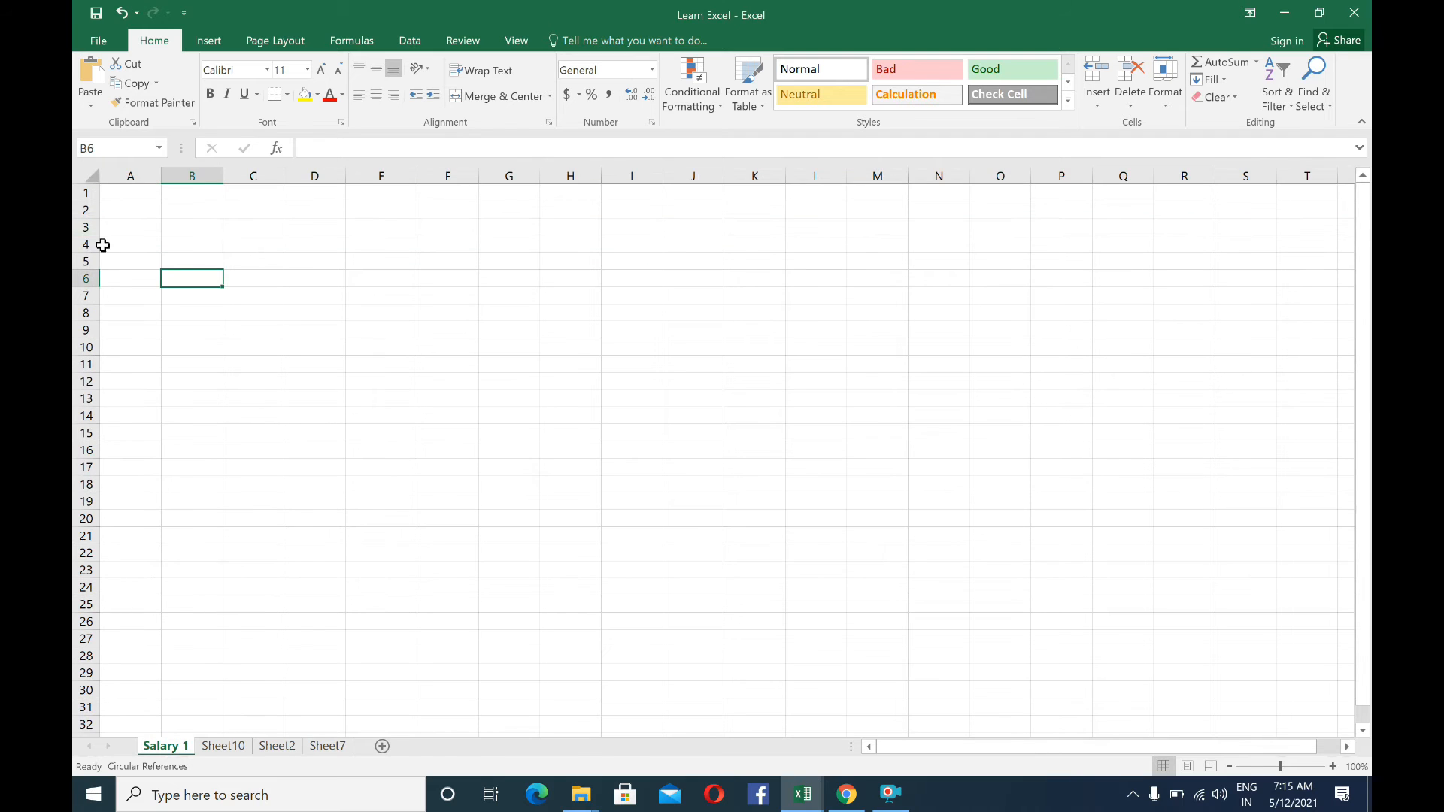
Insert one row above row 4 and another block of rows at rows 4 to 18, and select cell C8
{"action": "right_click", "coordinate": [86, 244]}
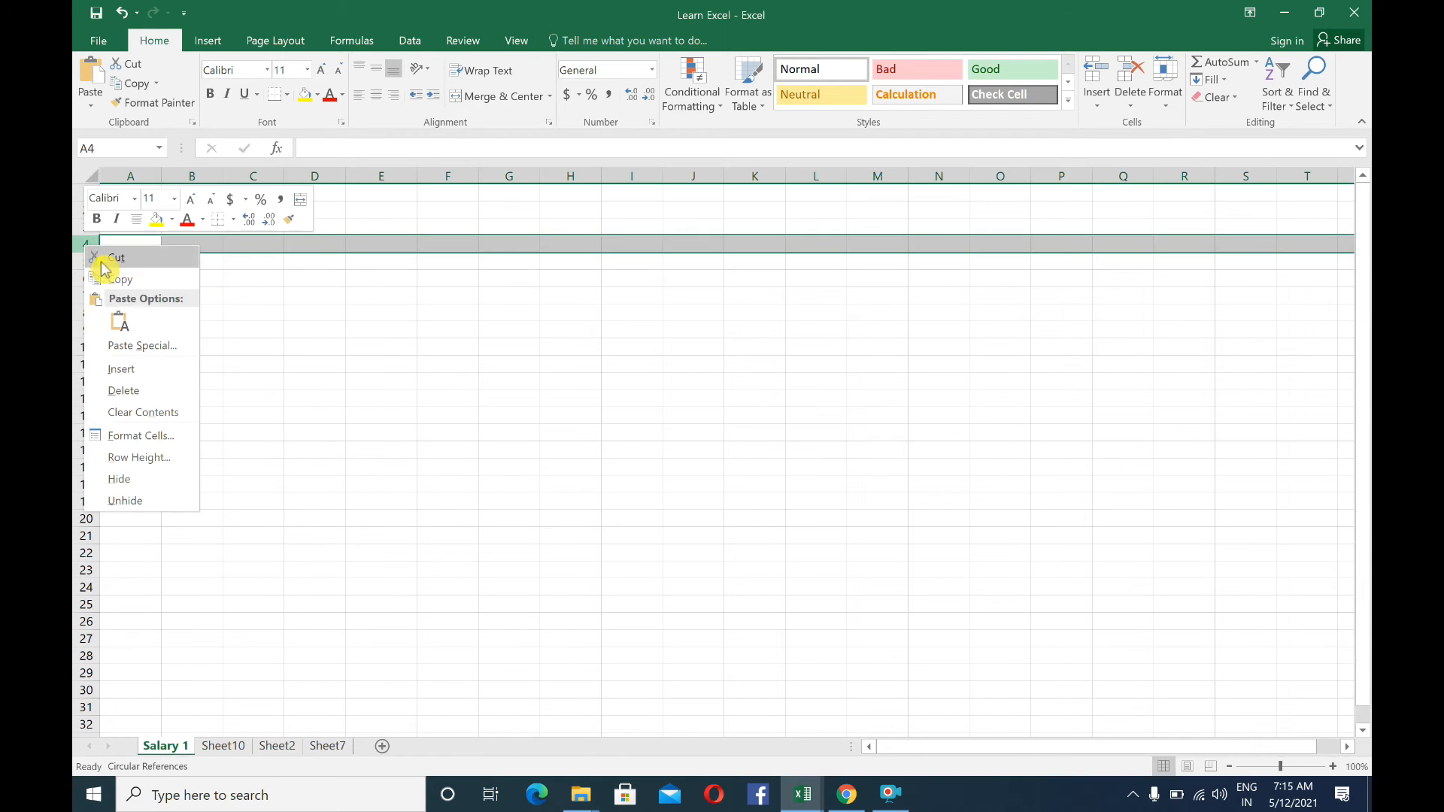
{"action": "left_click", "coordinate": [128, 368]}
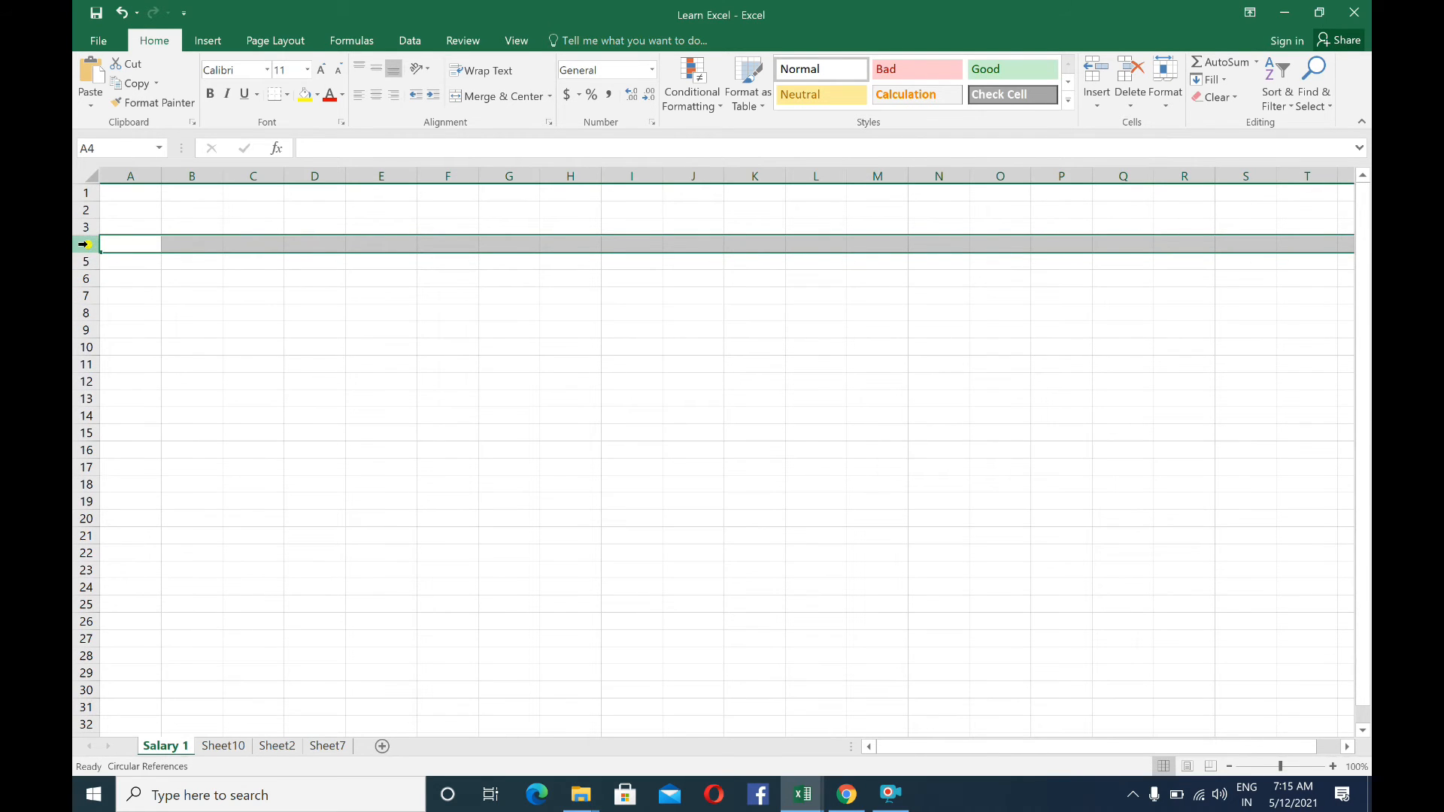
{"action": "left_click_drag", "start_coordinate": [87, 244], "coordinate": [109, 484]}
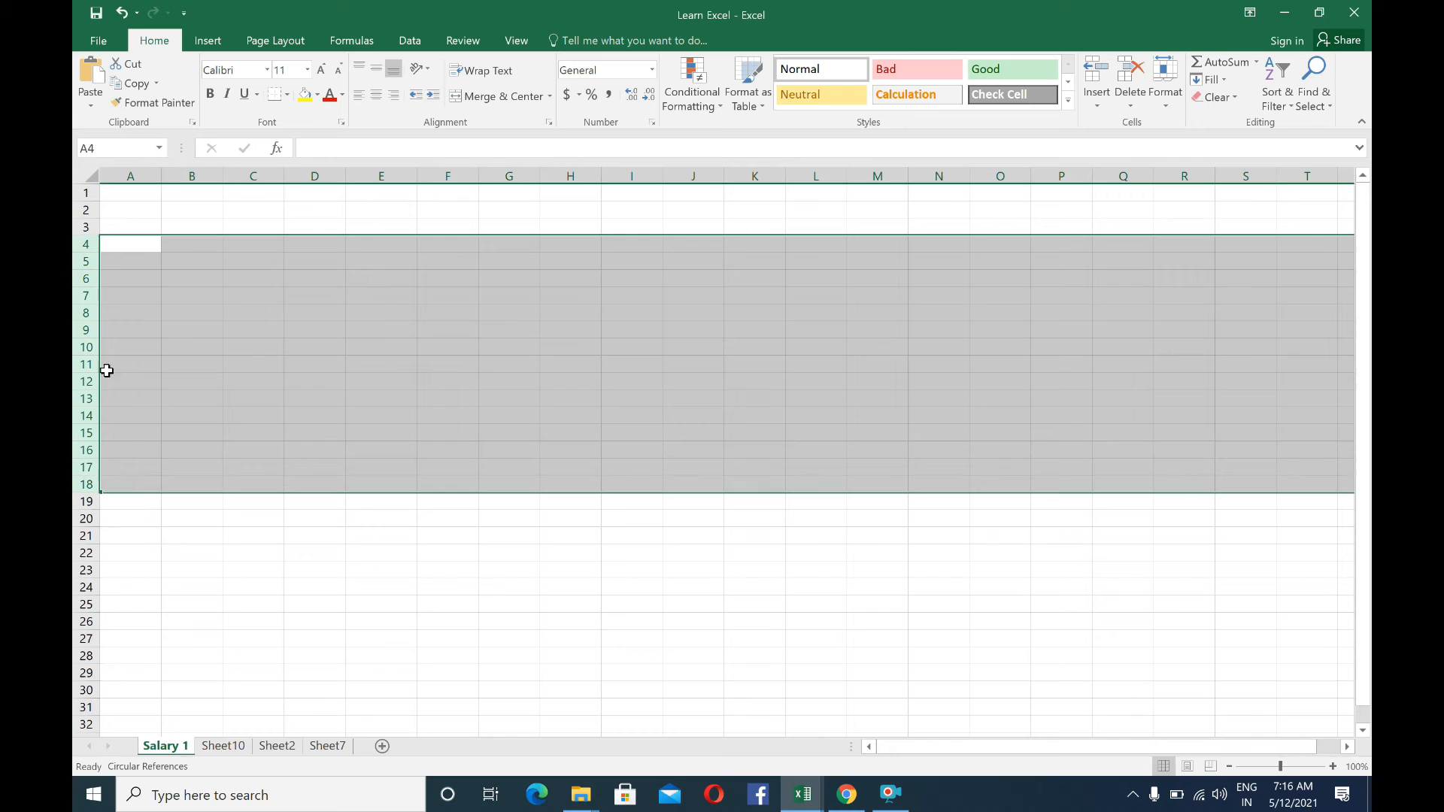
{"action": "right_click", "coordinate": [103, 295]}
{"action": "left_click", "coordinate": [132, 414]}
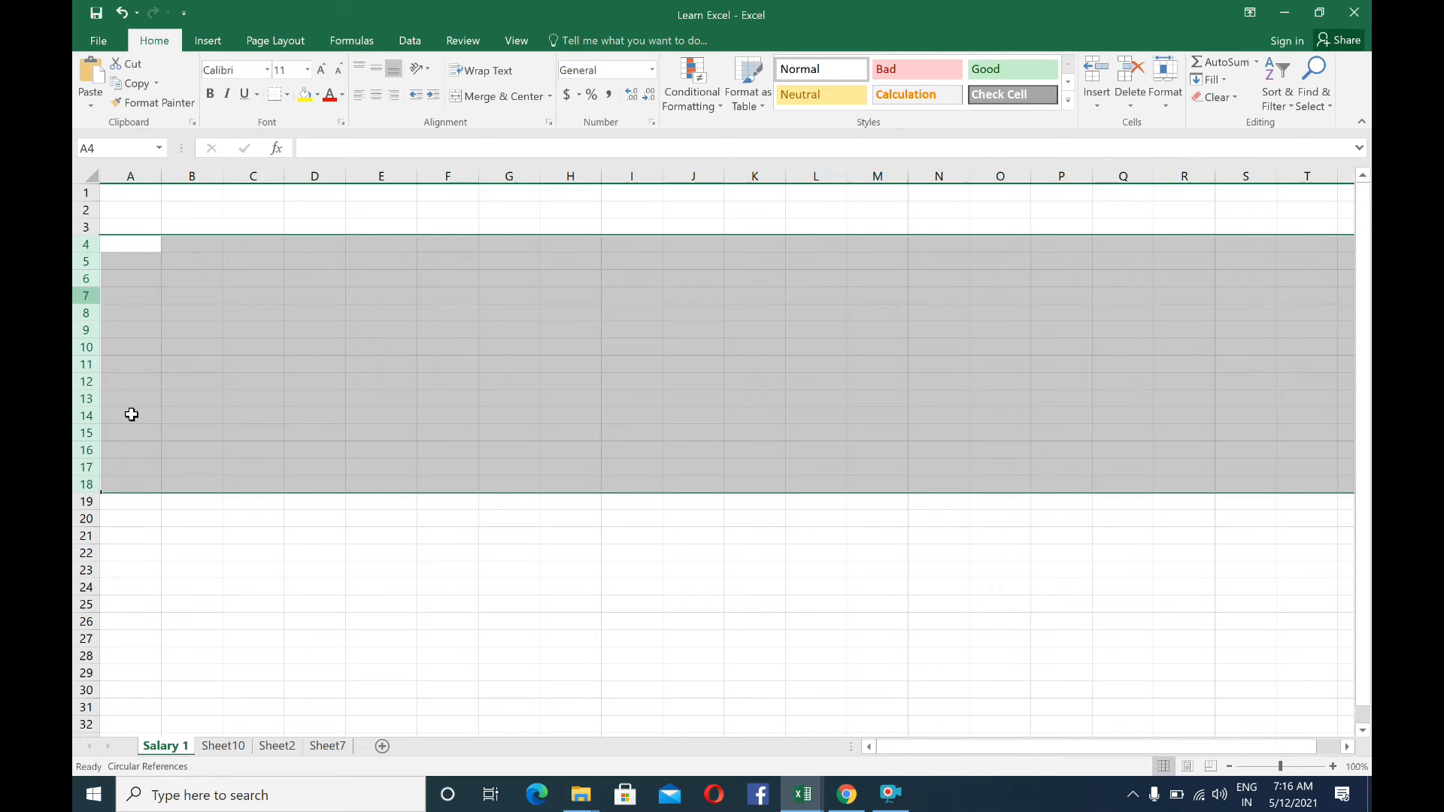
{"action": "left_click", "coordinate": [255, 311]}
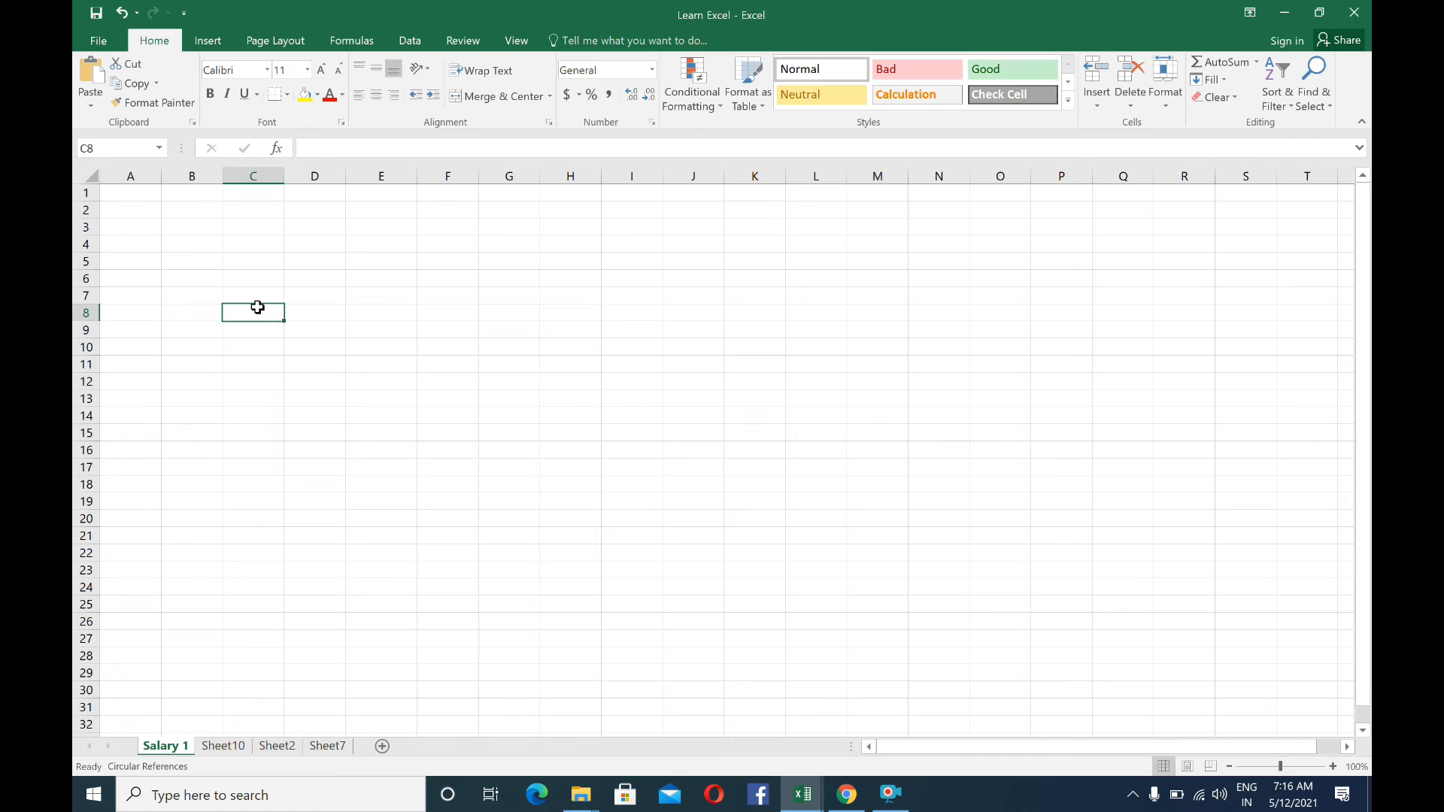
Set the height of row 3 to 20
{"action": "left_click", "coordinate": [88, 228]}
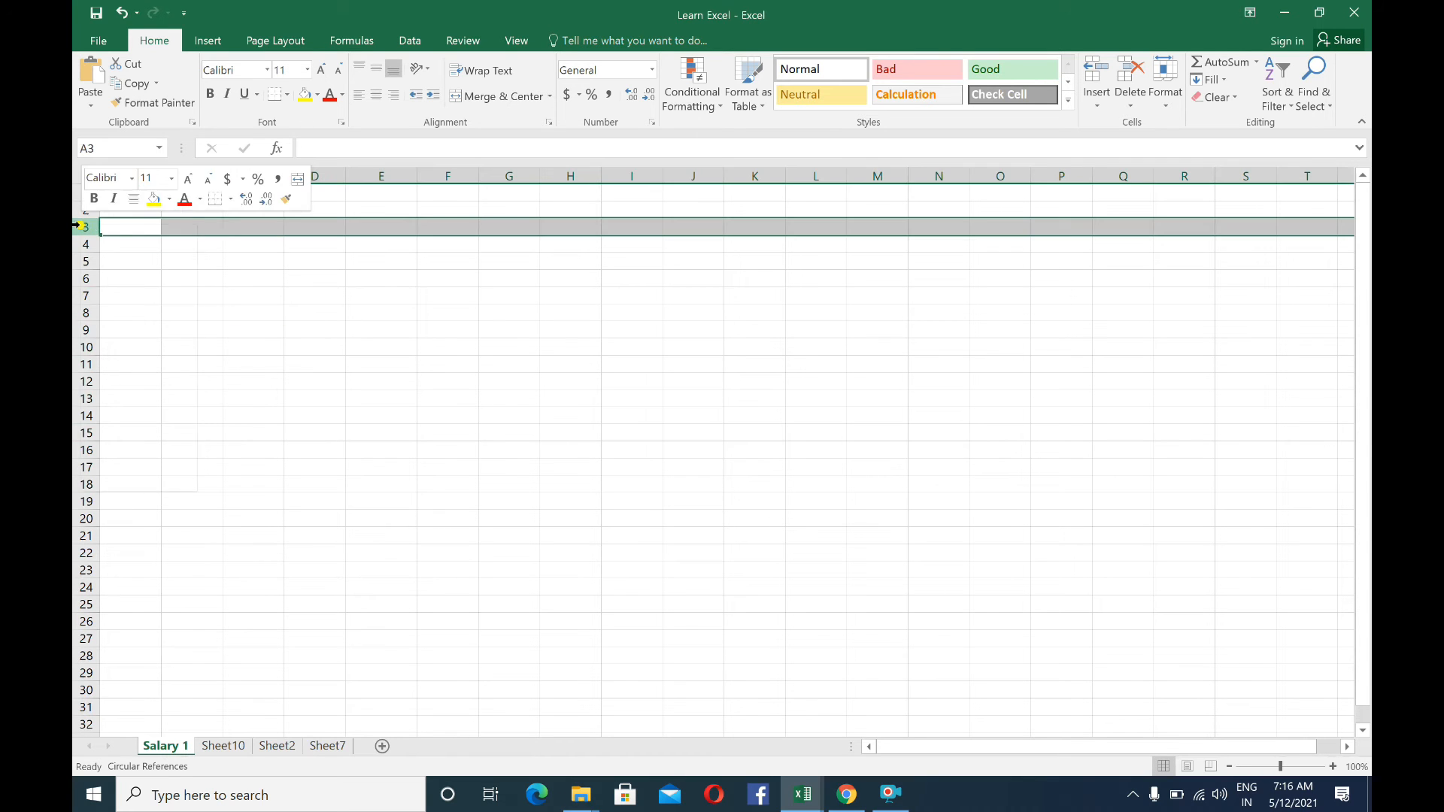
{"action": "right_click", "coordinate": [88, 227]}
{"action": "key", "text": "Escape"}
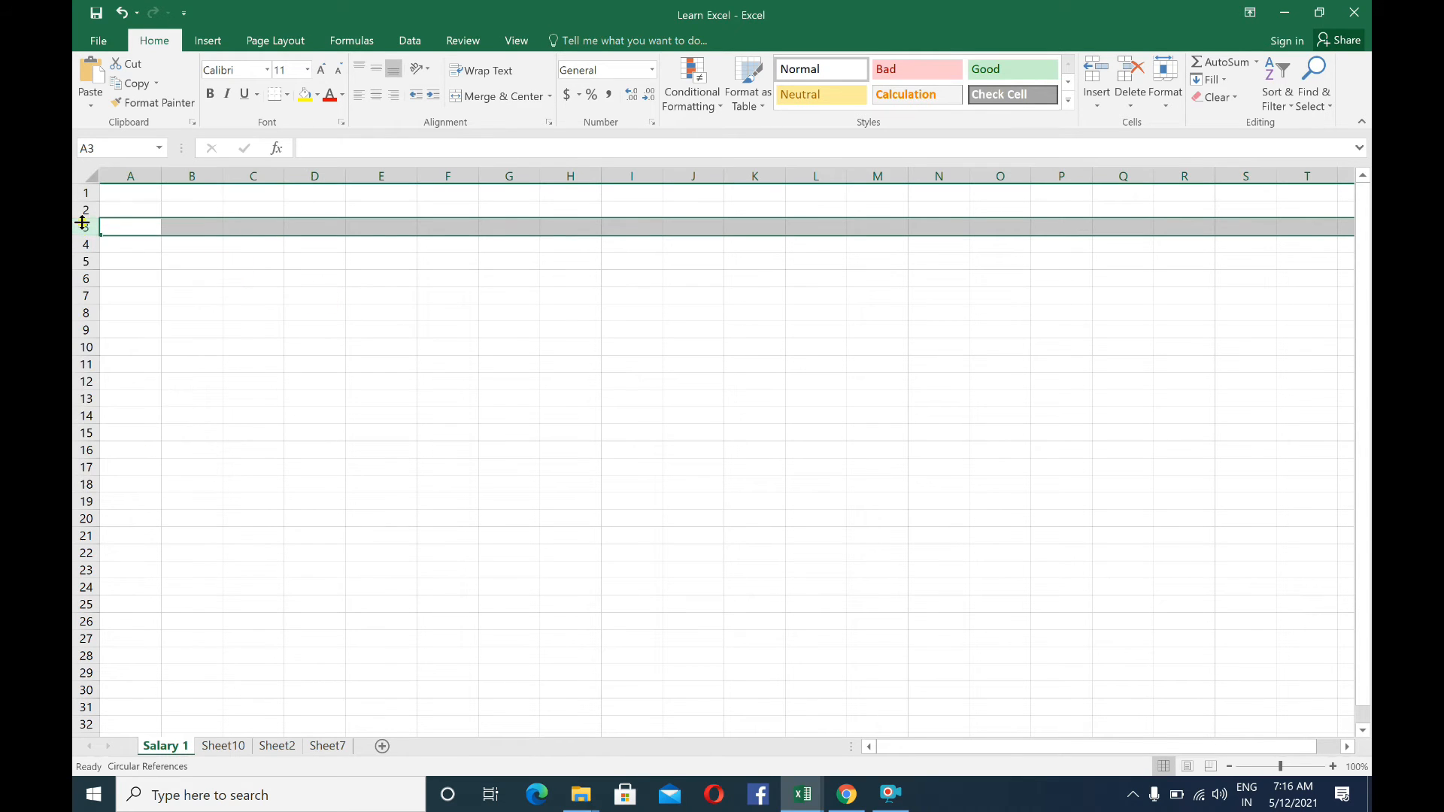
{"action": "right_click", "coordinate": [84, 227]}
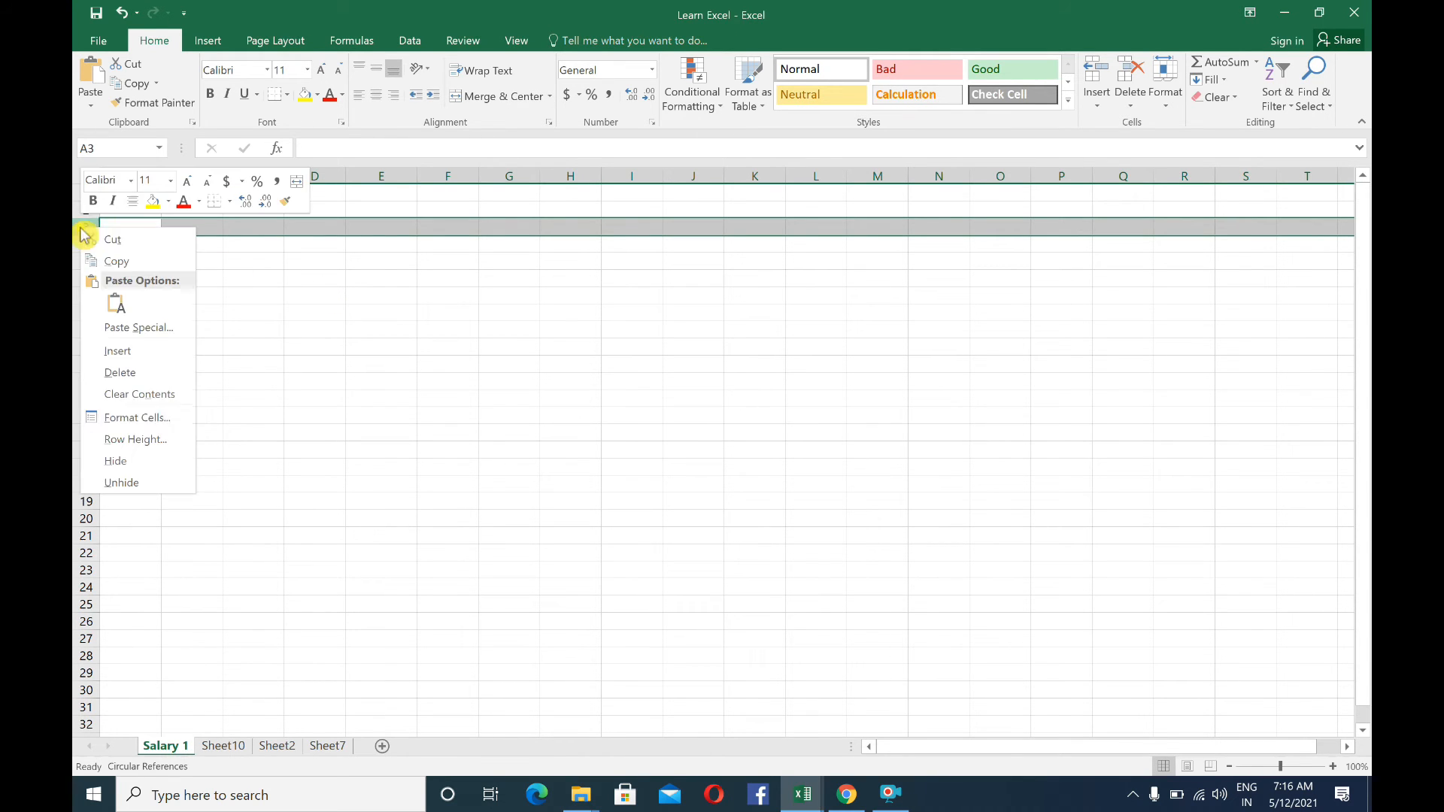
{"action": "left_click", "coordinate": [132, 438]}
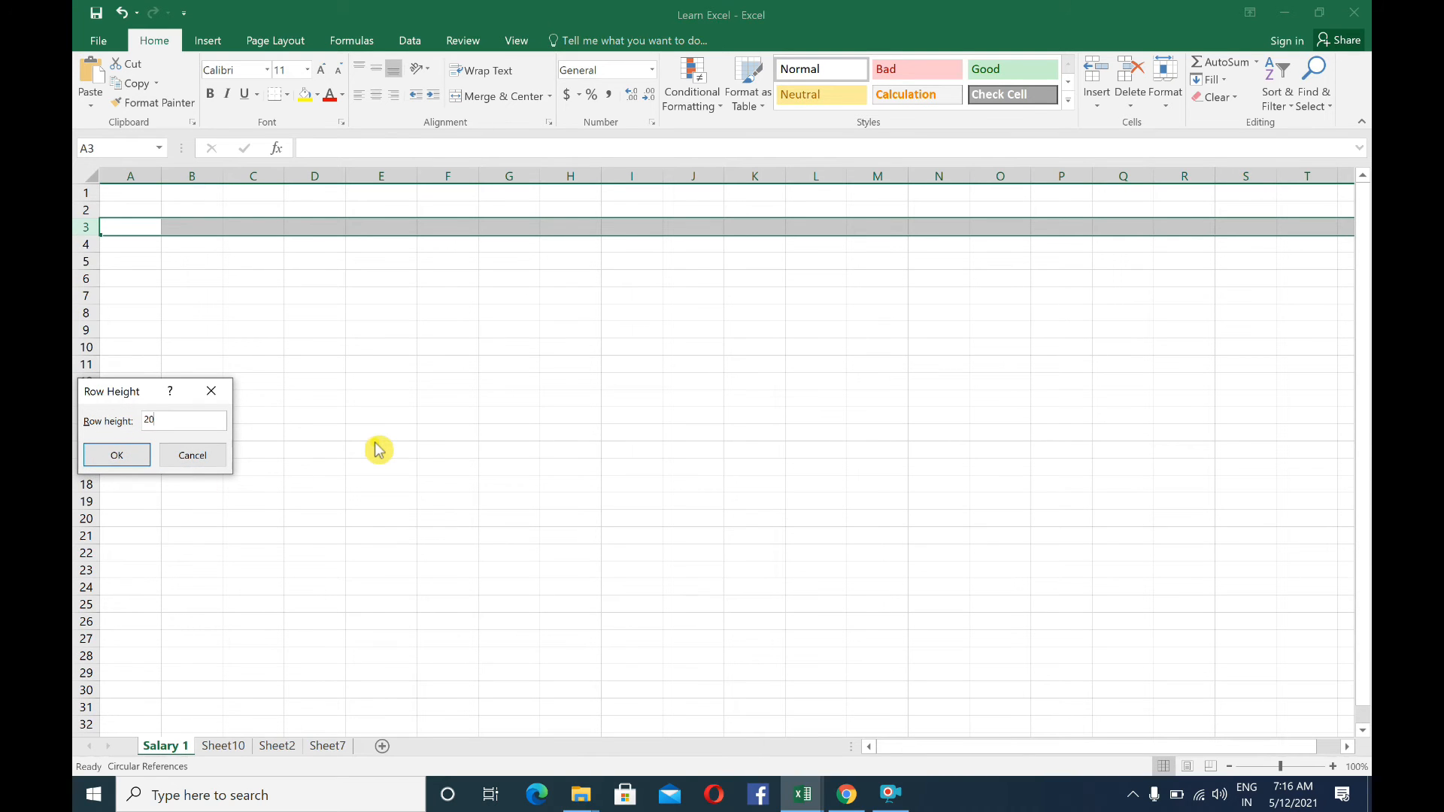
{"action": "key", "text": "Return"}
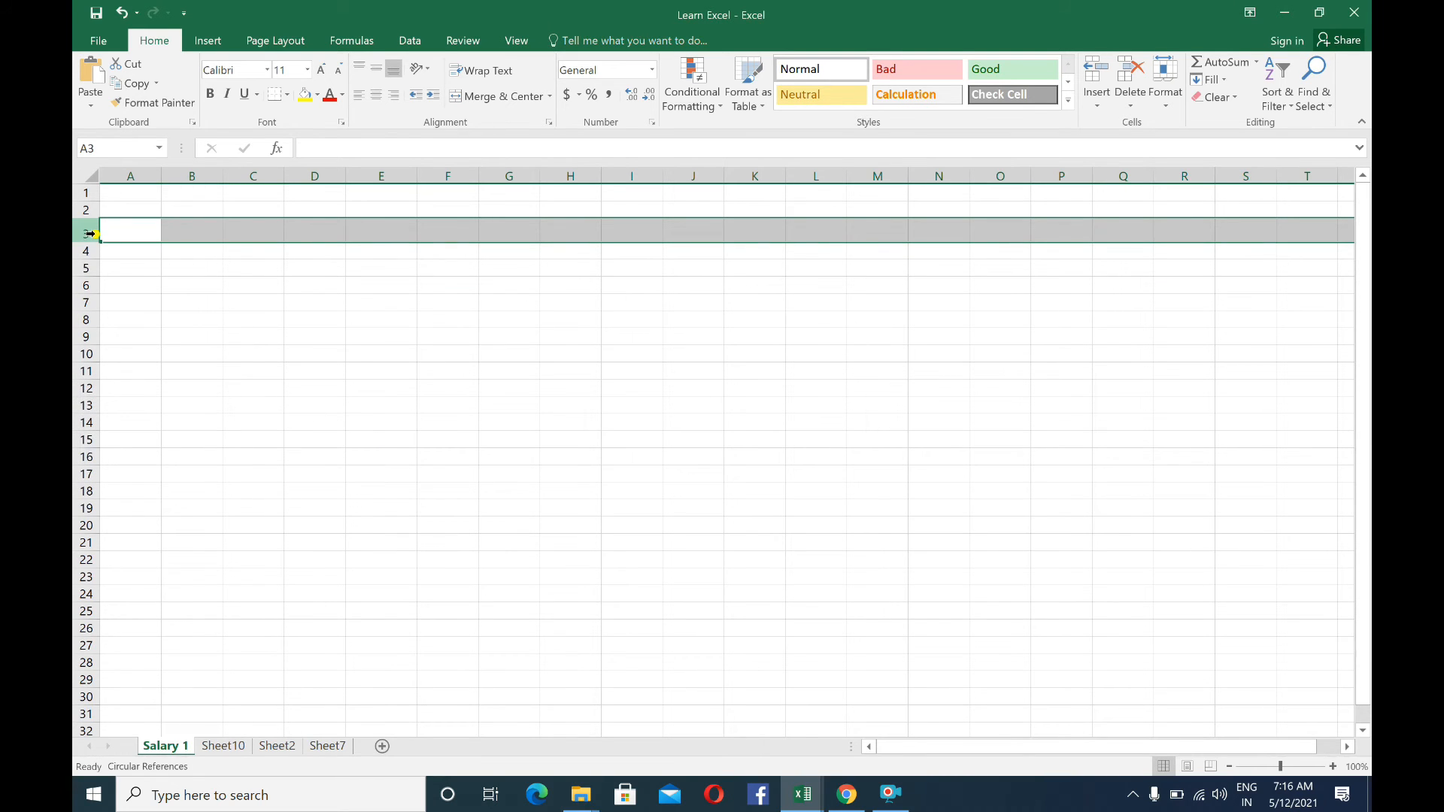
Try a larger row height on rows 3 through 10, undo the change and select cell B3
{"action": "left_click_drag", "start_coordinate": [81, 236], "coordinate": [82, 357]}
{"action": "right_click", "coordinate": [79, 295]}
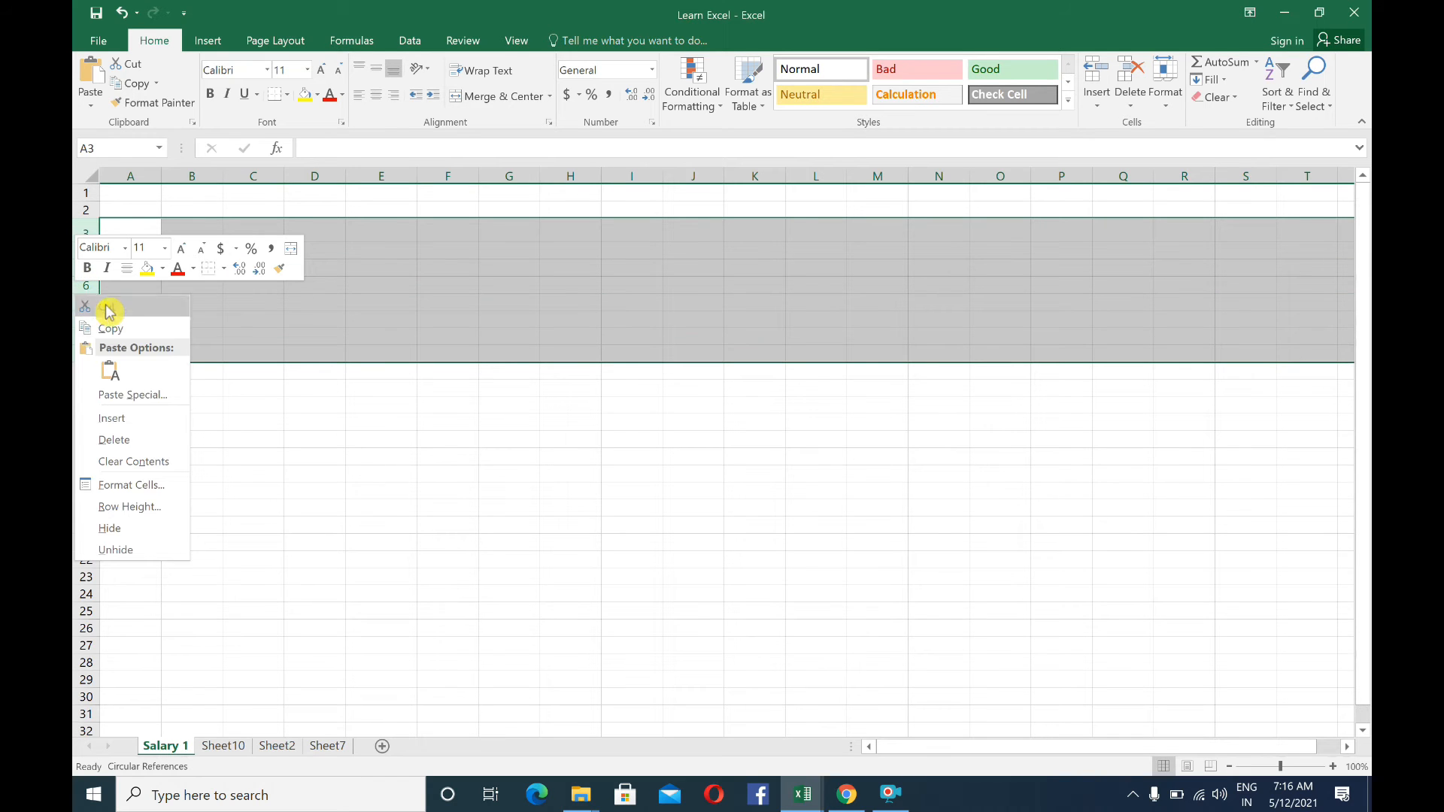
{"action": "left_click", "coordinate": [137, 508]}
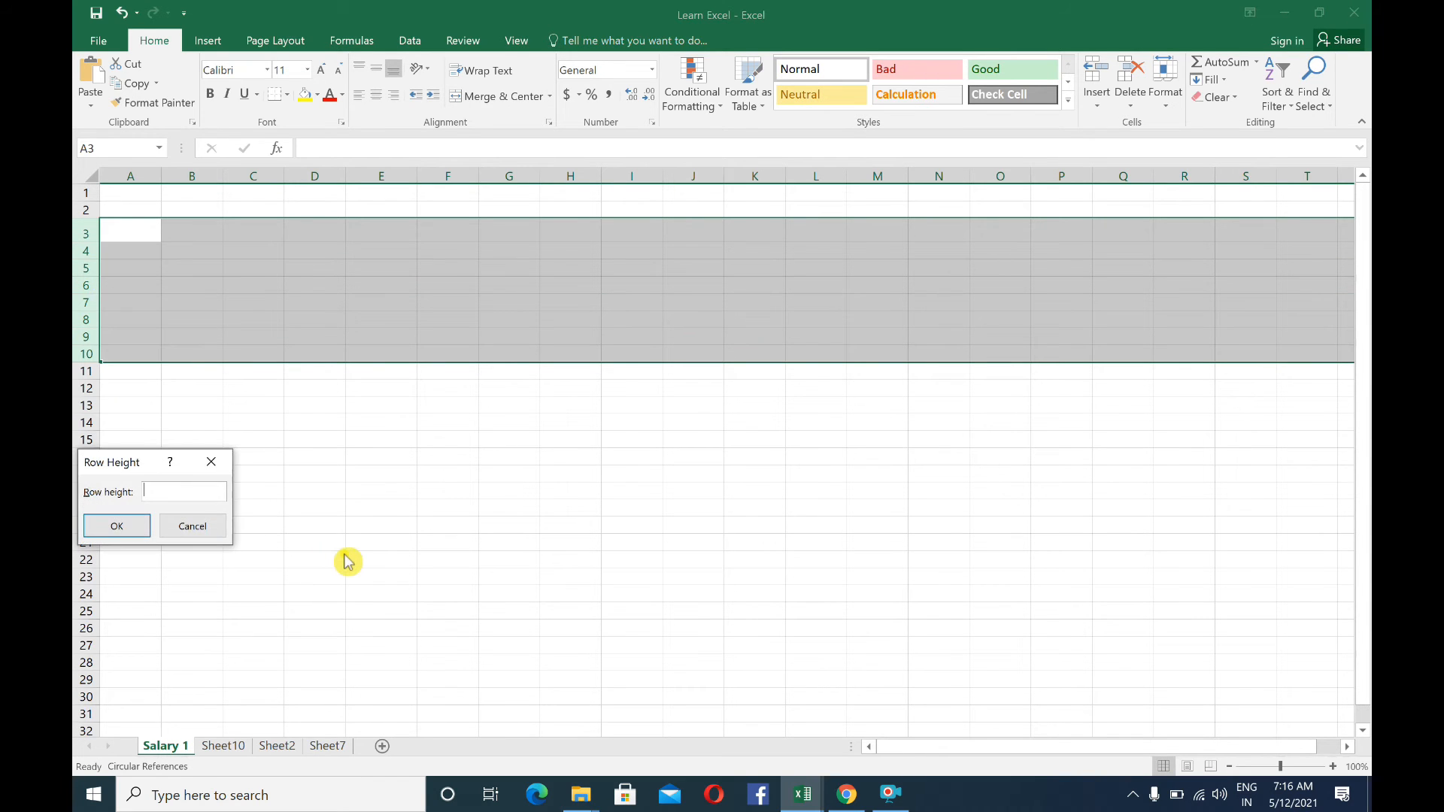
{"action": "key", "text": "Return"}
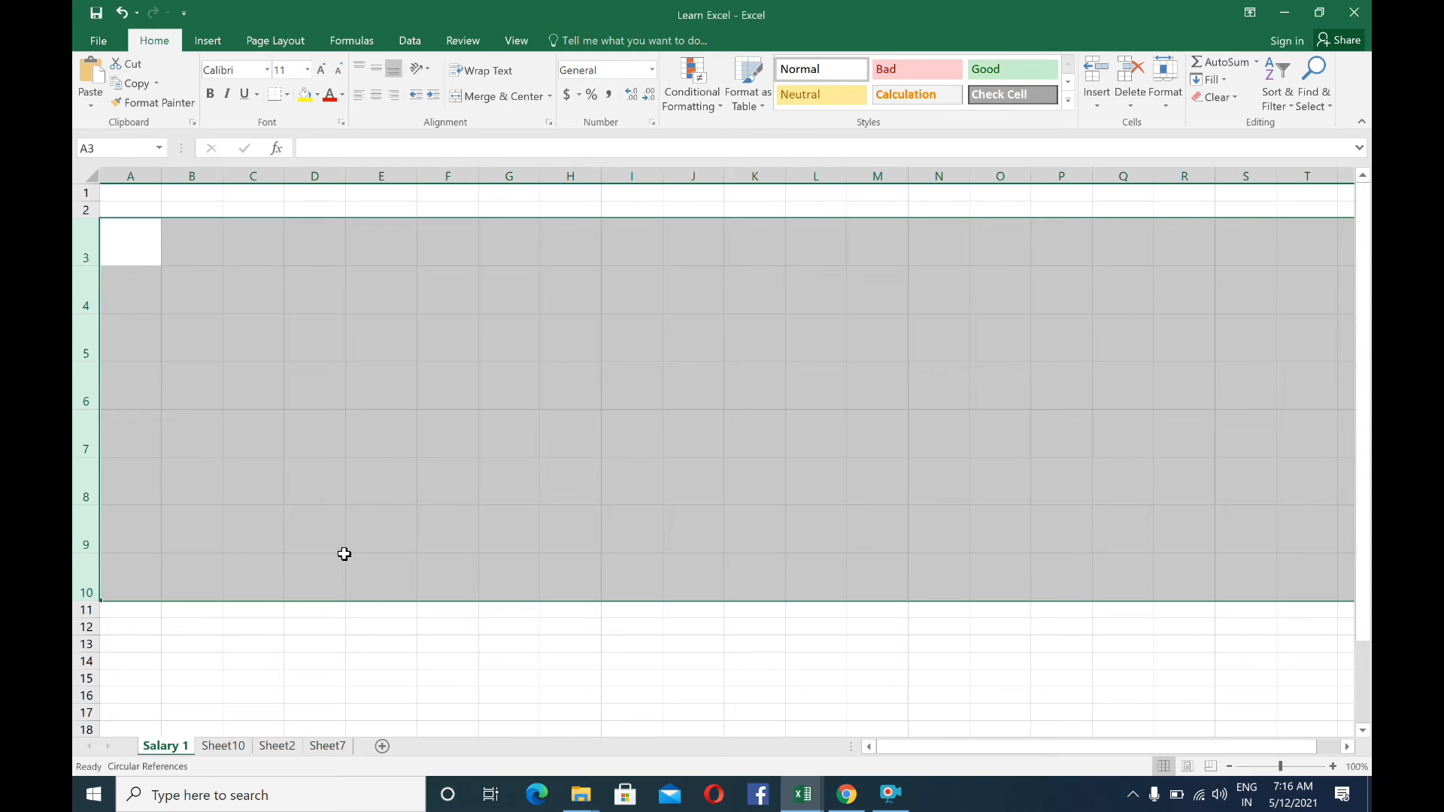
{"action": "key", "text": "ctrl+z"}
{"action": "left_click", "coordinate": [197, 269]}
{"action": "left_click", "coordinate": [194, 229]}
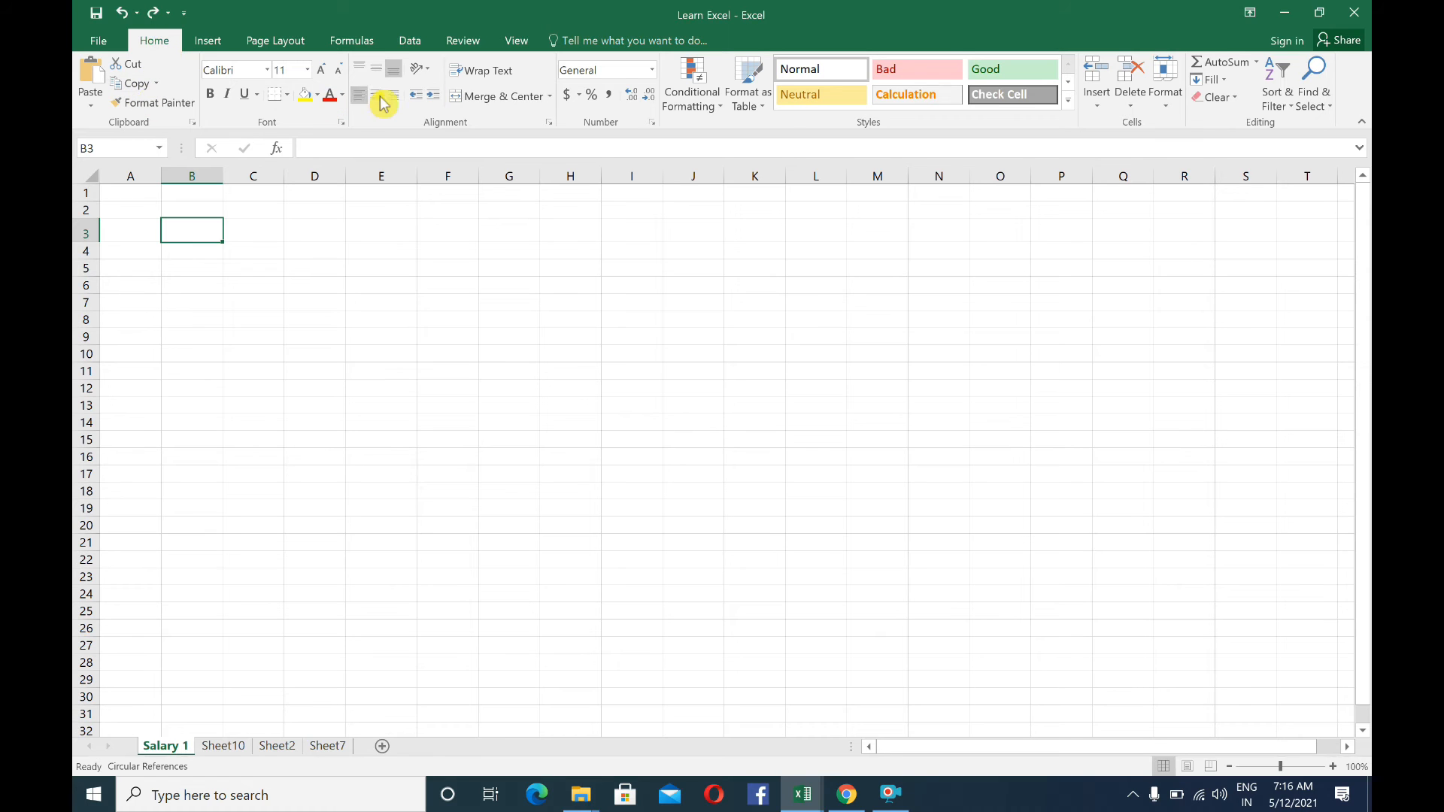
Examine the available insert, page layout and formula commands, and return to the home commands
{"action": "left_click", "coordinate": [215, 43]}
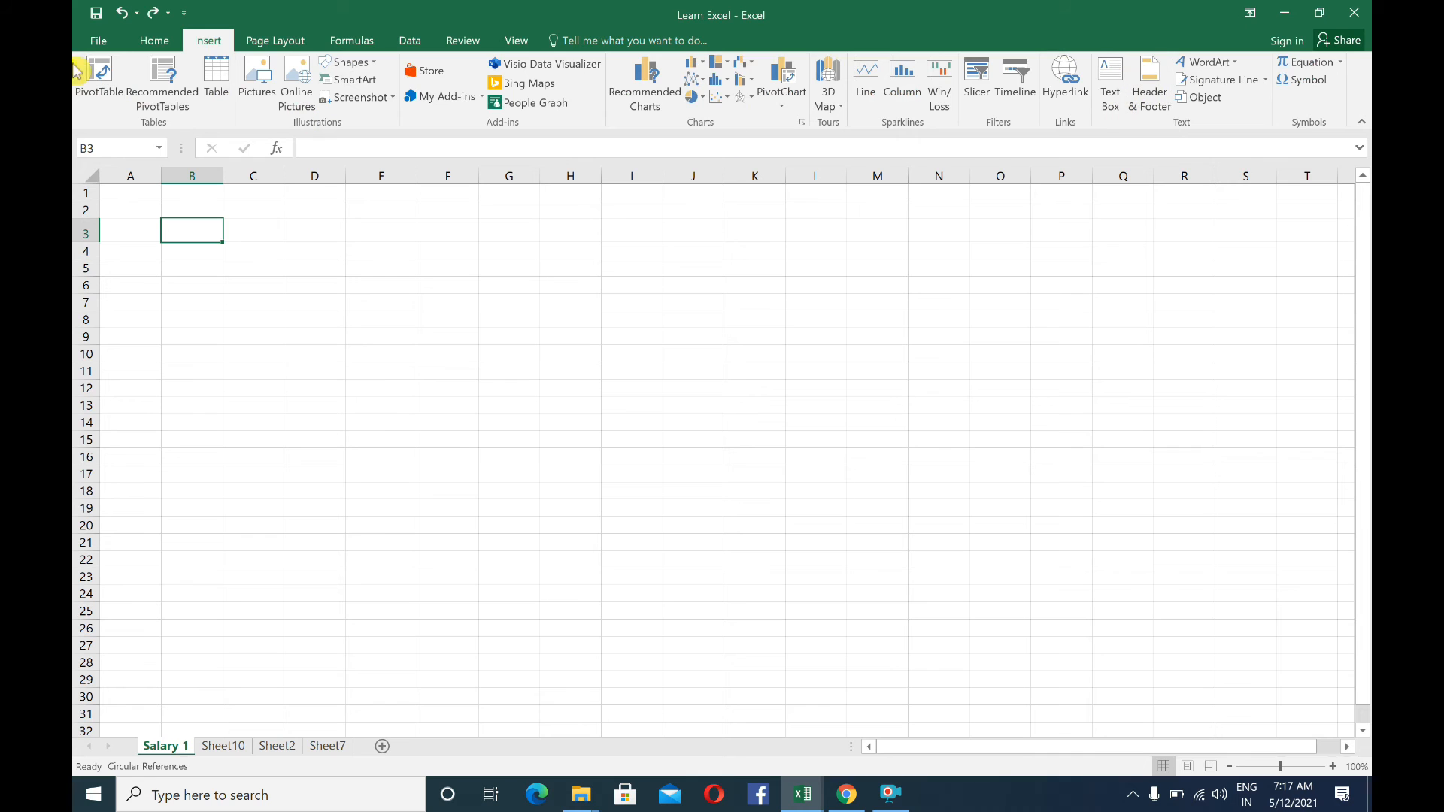
{"action": "left_click", "coordinate": [267, 41]}
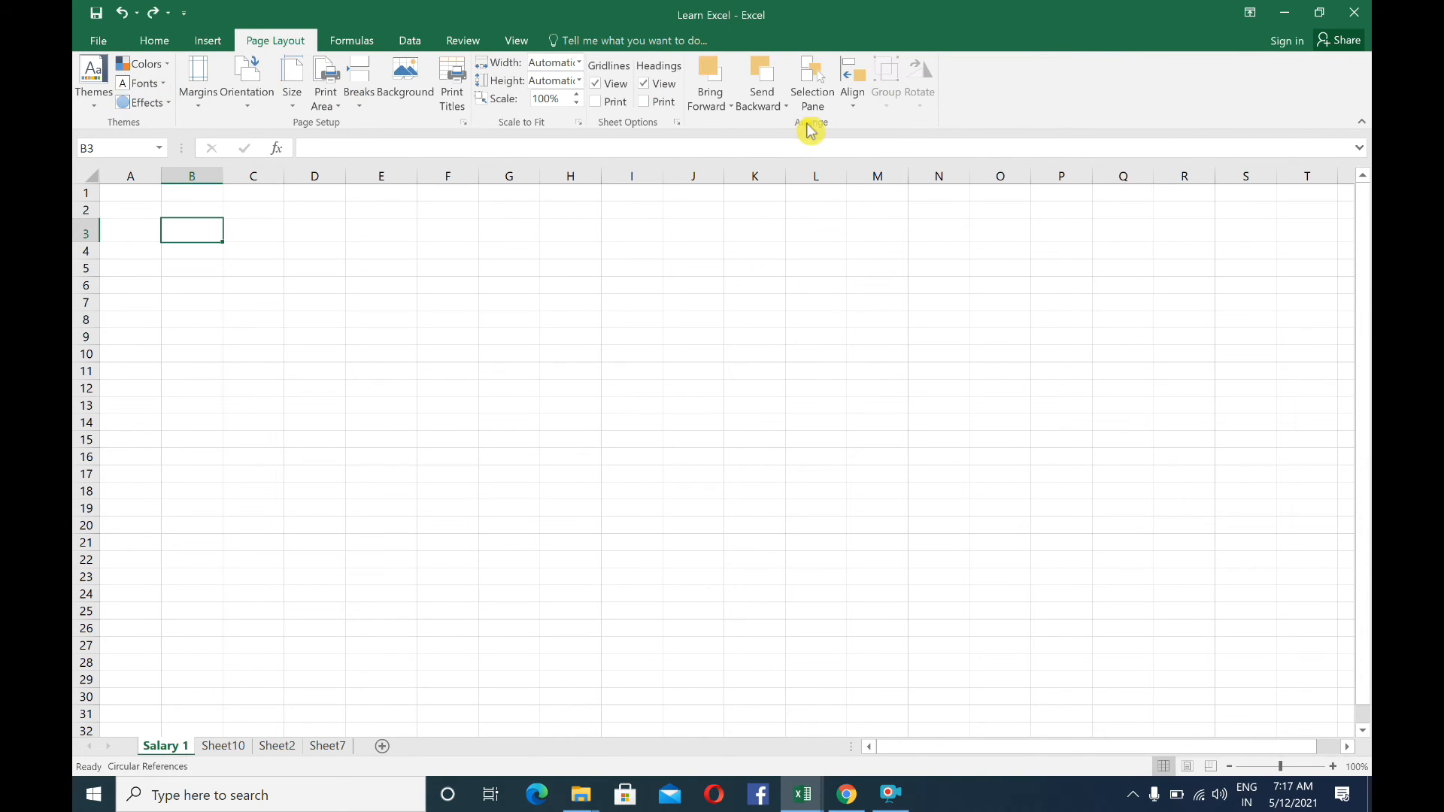
{"action": "left_click", "coordinate": [351, 40]}
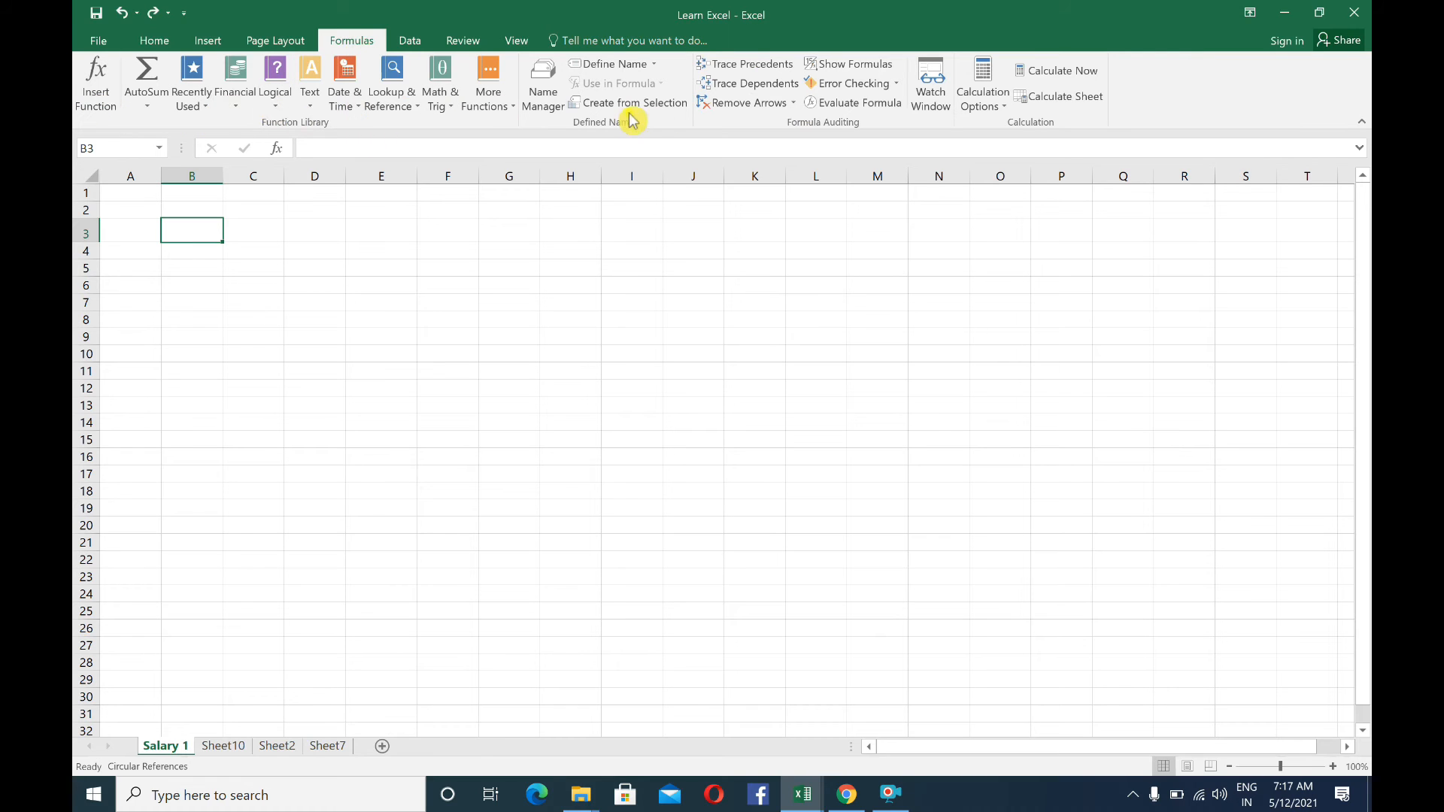
{"action": "left_click", "coordinate": [278, 44]}
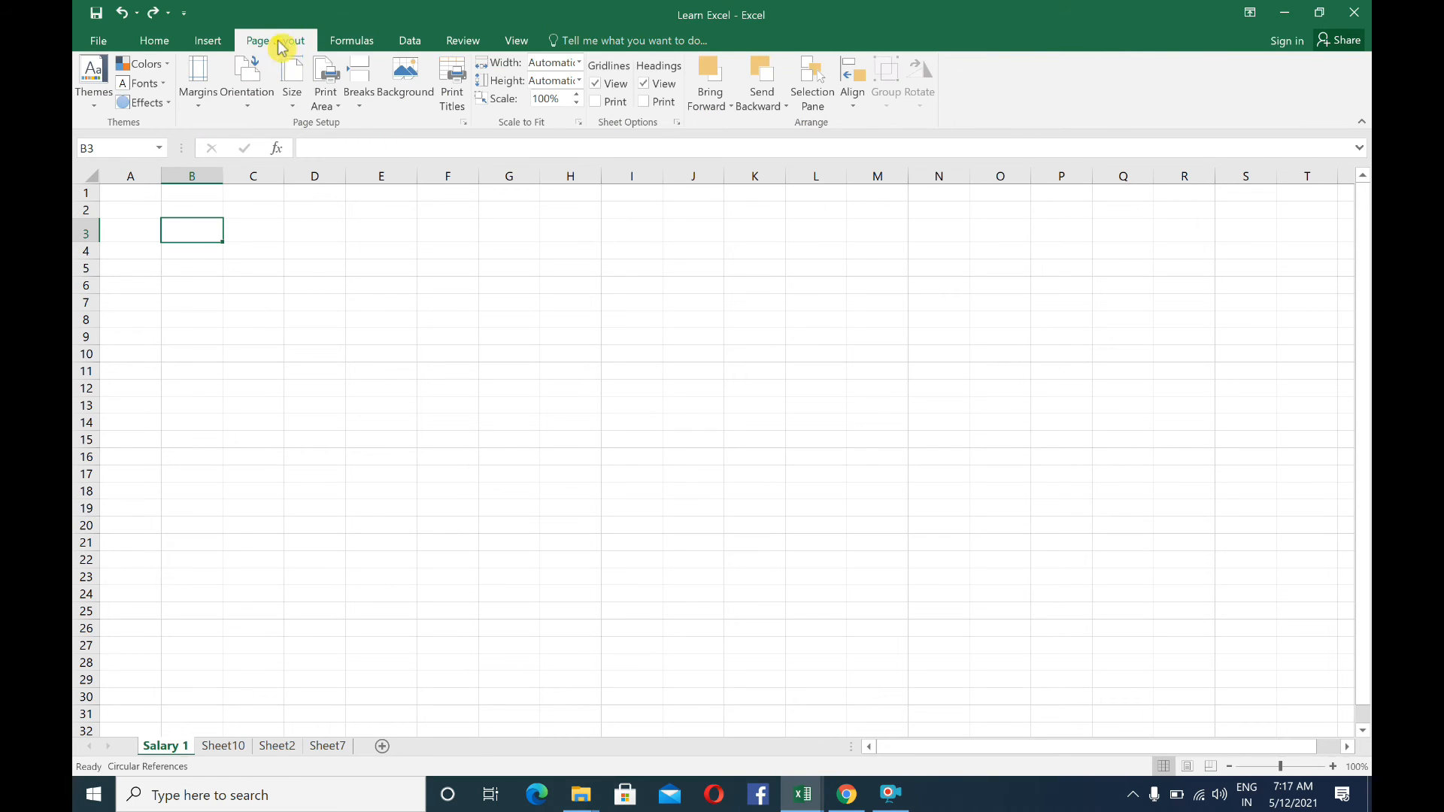
{"action": "left_click", "coordinate": [205, 42]}
{"action": "left_click", "coordinate": [161, 45]}
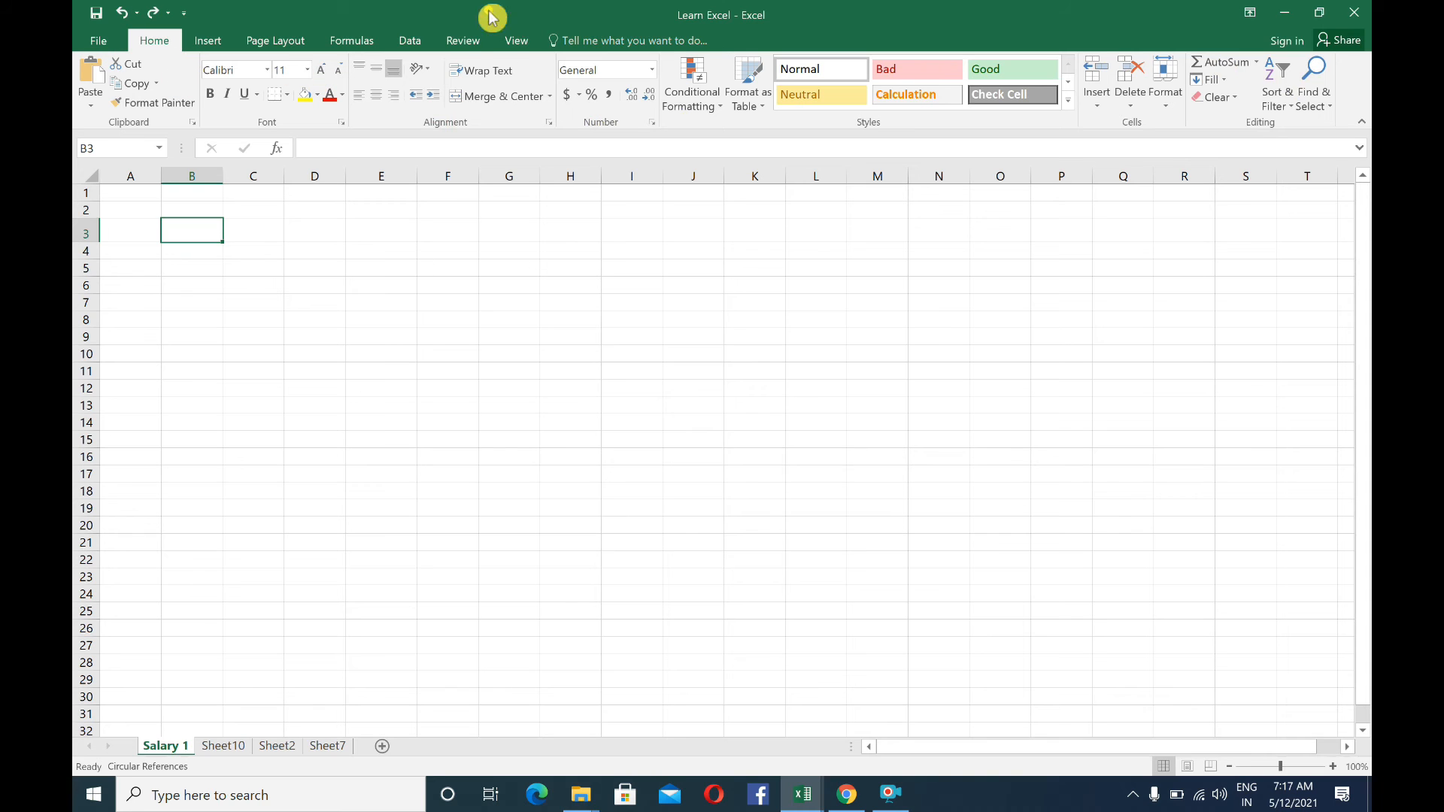
Switch to the Excel Learning workbook, open the Home Tab sheet and inspect the Name and Total Amount cells of the first table
{"action": "left_click", "coordinate": [360, 211]}
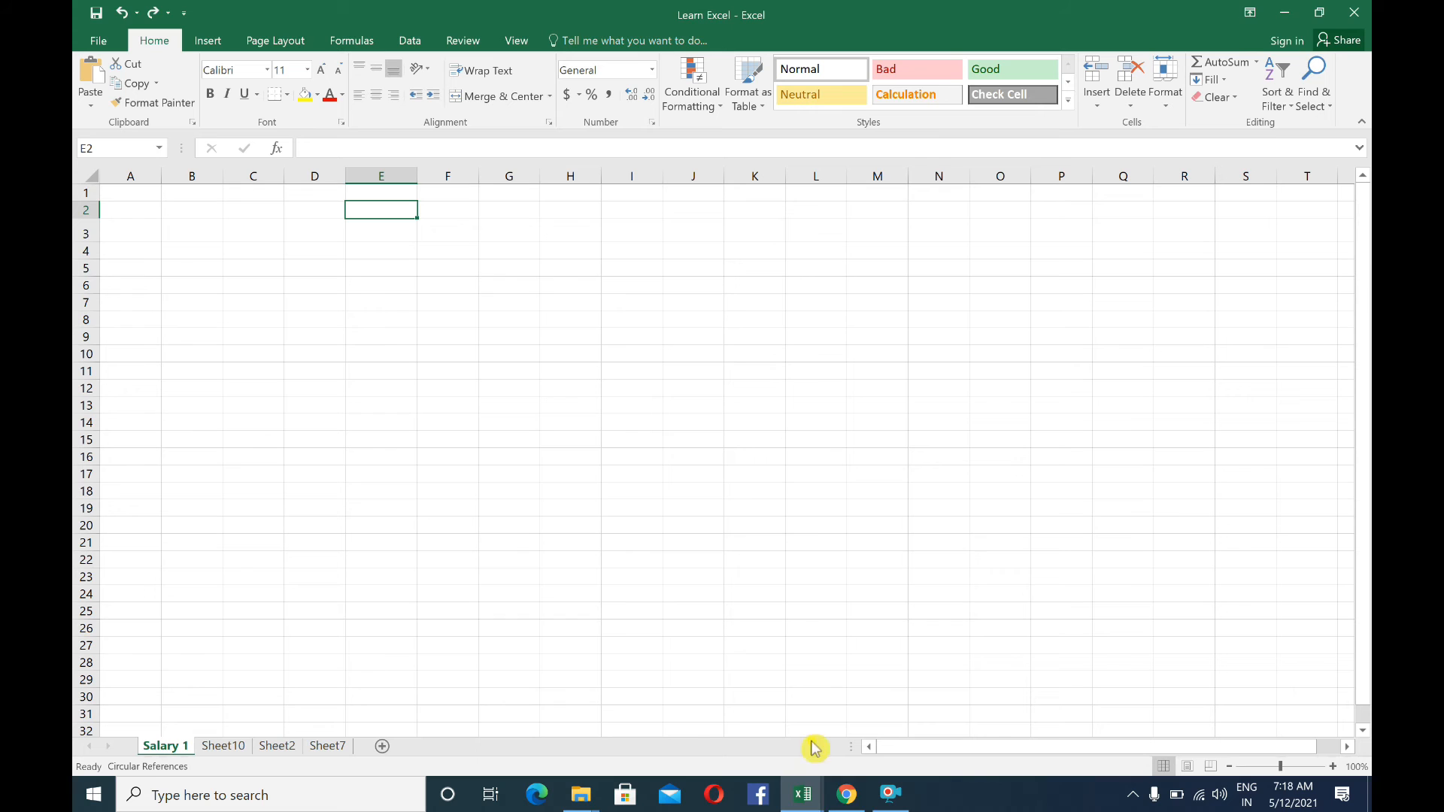
{"action": "left_click", "coordinate": [802, 795]}
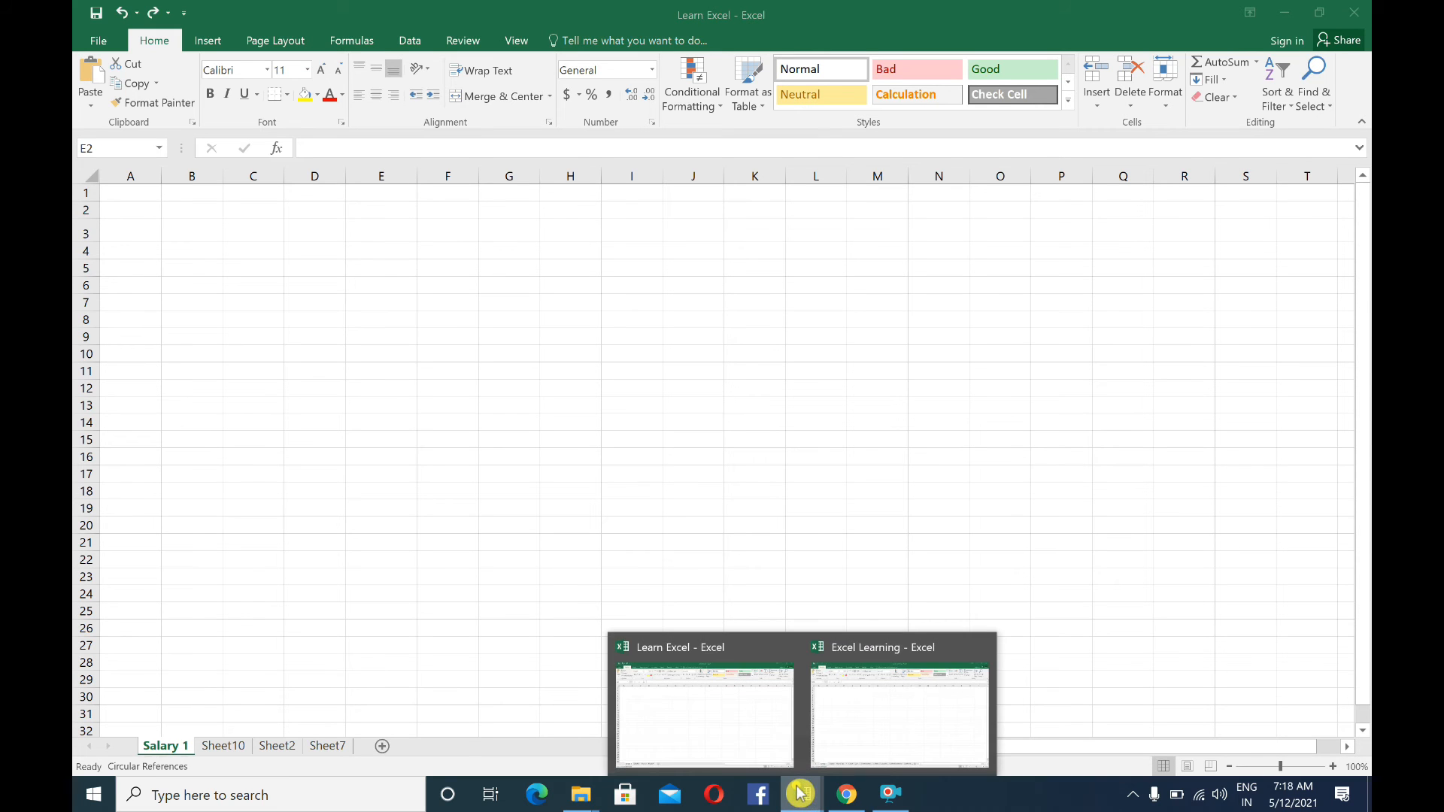
{"action": "left_click", "coordinate": [887, 699]}
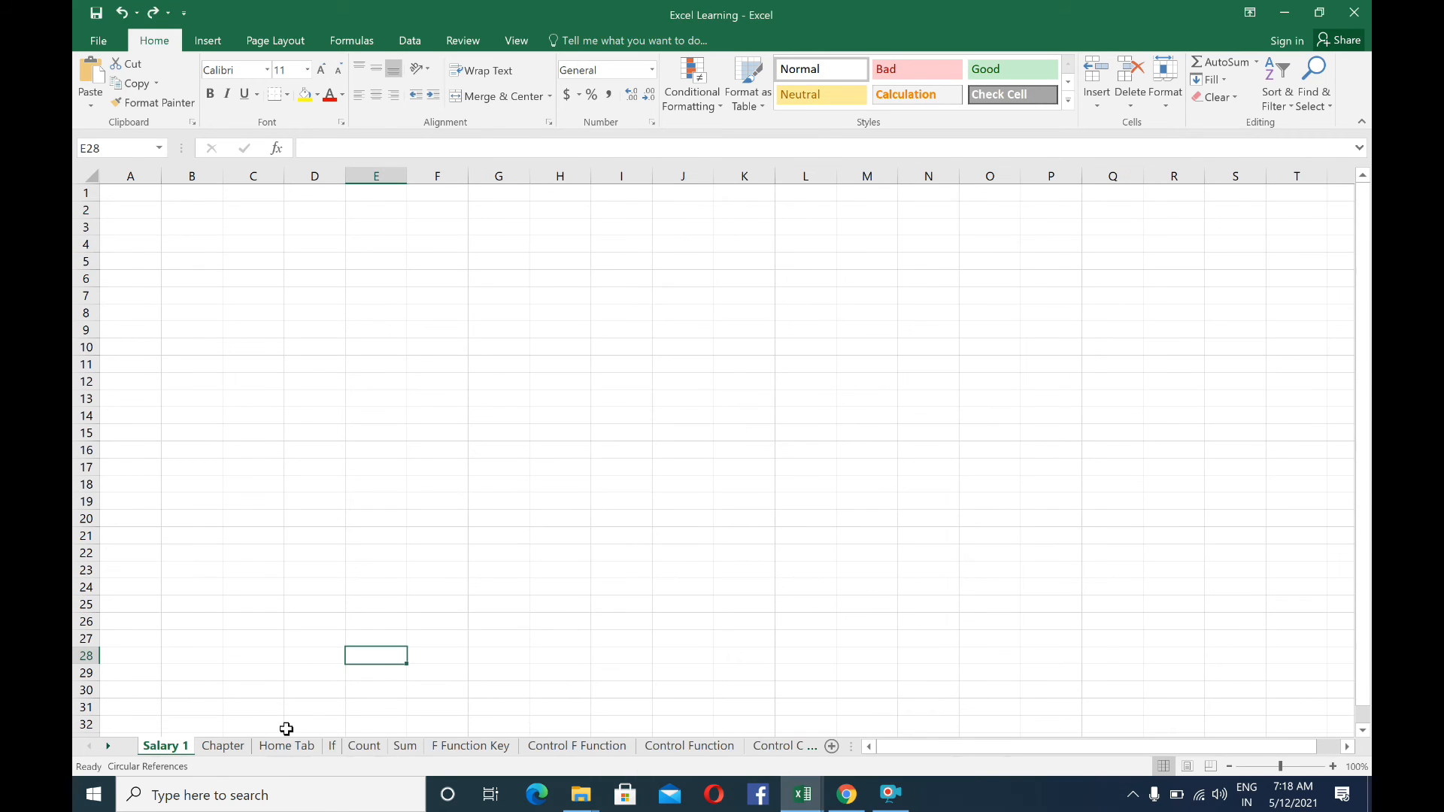
{"action": "left_click", "coordinate": [220, 746]}
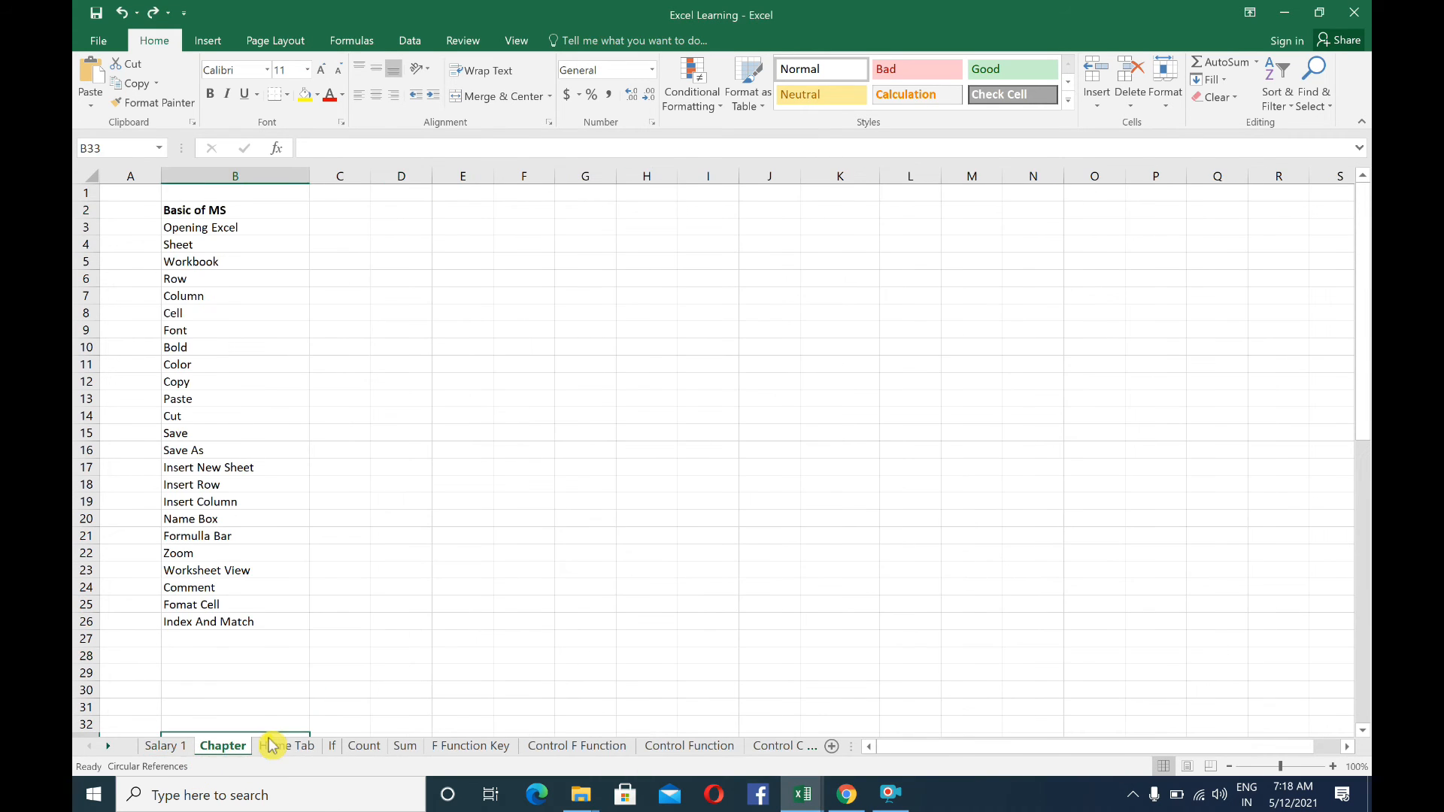
{"action": "left_click", "coordinate": [284, 746]}
{"action": "left_click", "coordinate": [163, 348]}
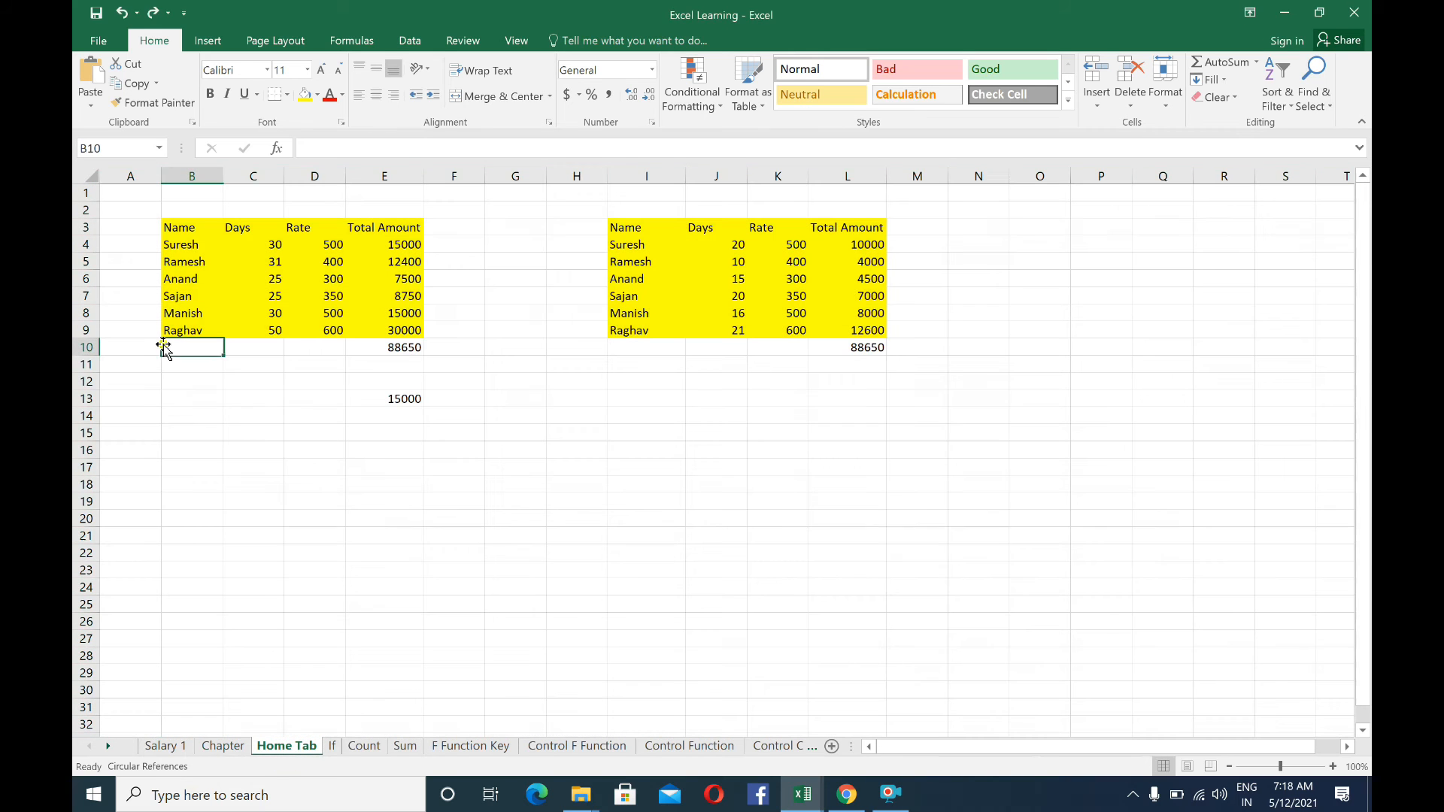
{"action": "left_click", "coordinate": [191, 227]}
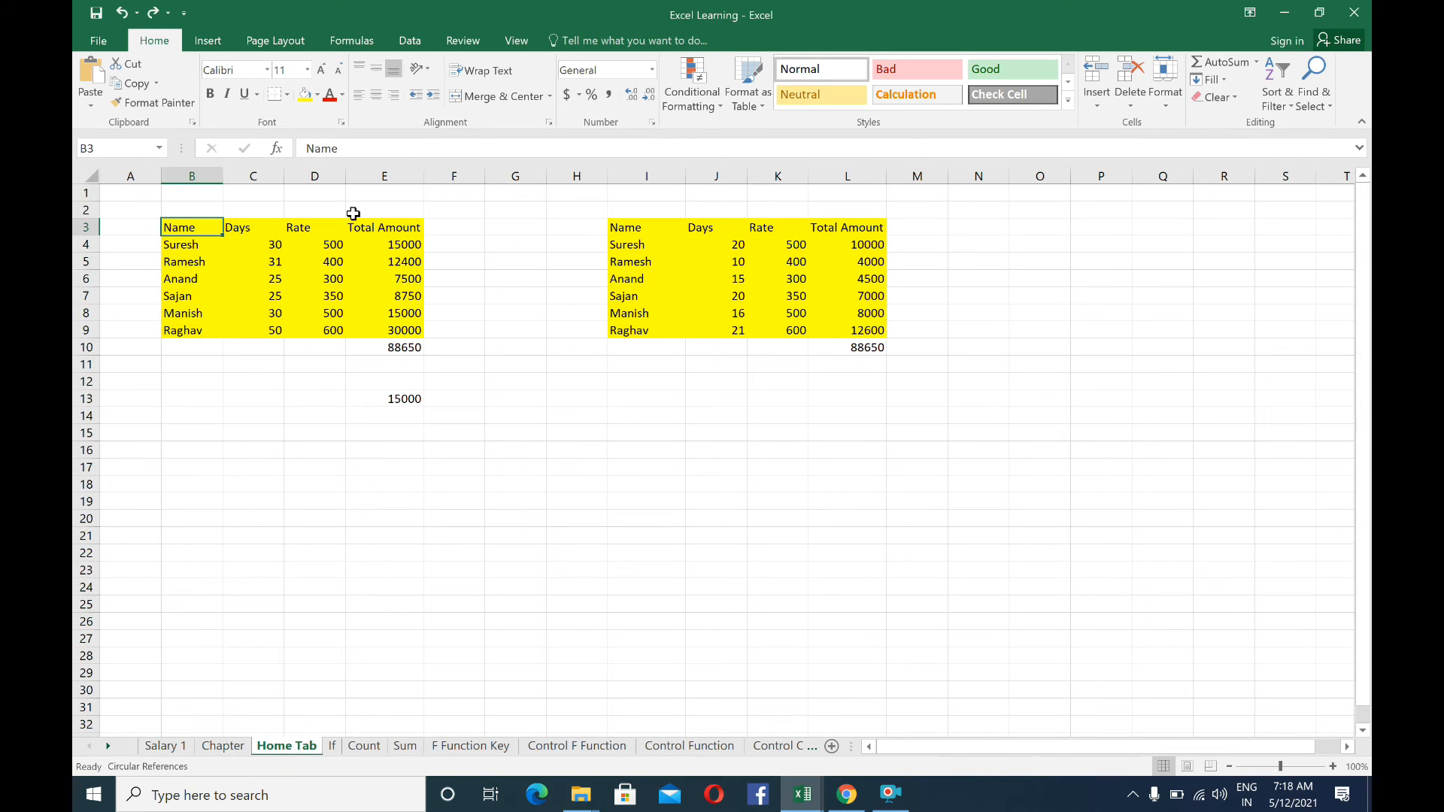
{"action": "left_click", "coordinate": [352, 262]}
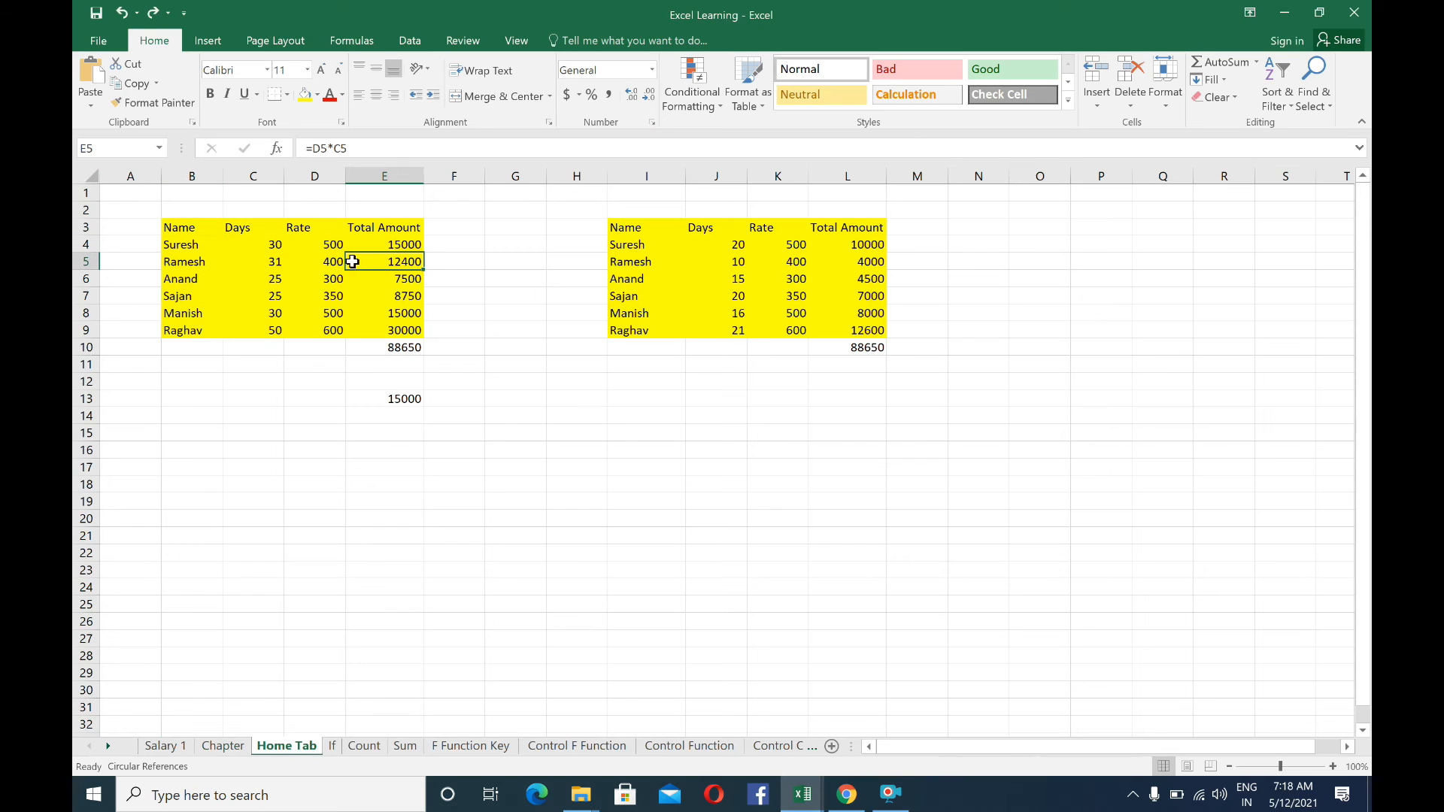
{"action": "left_click", "coordinate": [181, 230]}
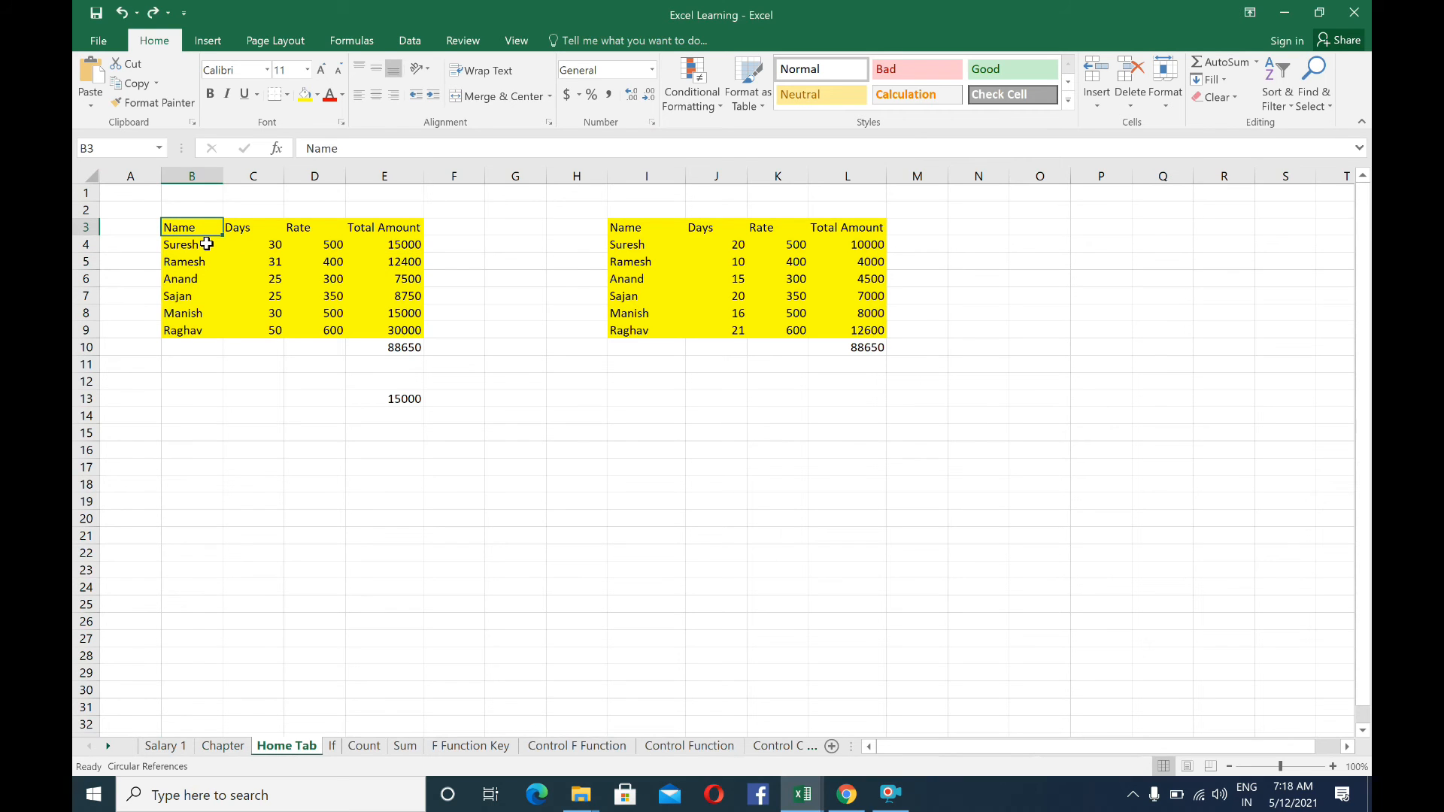
Enter the text Nme in cell B13 and rm in cell B15
{"action": "left_click", "coordinate": [194, 395]}
{"action": "type", "text": "Nme"}
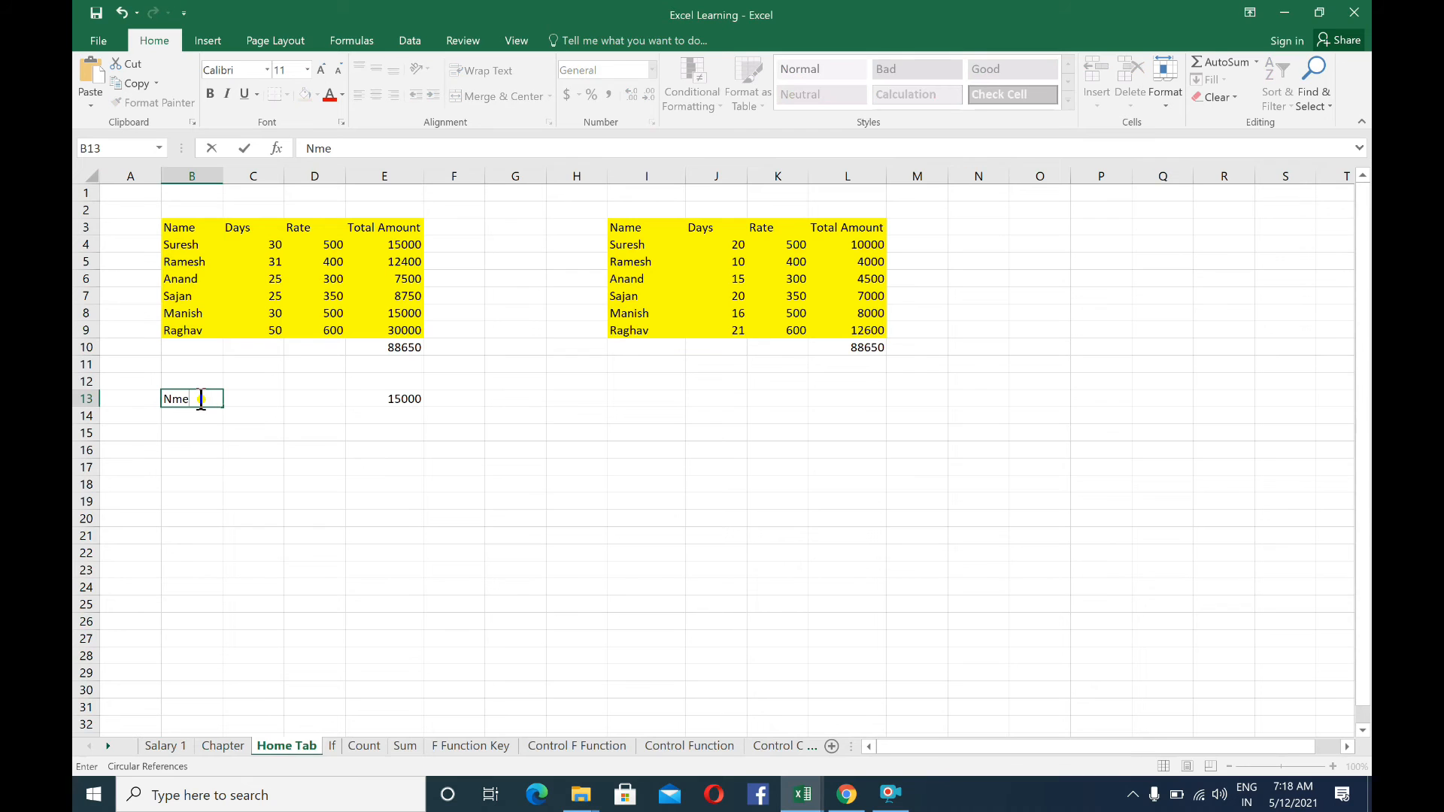
{"action": "key", "text": "Return"}
{"action": "key", "text": "Return"}
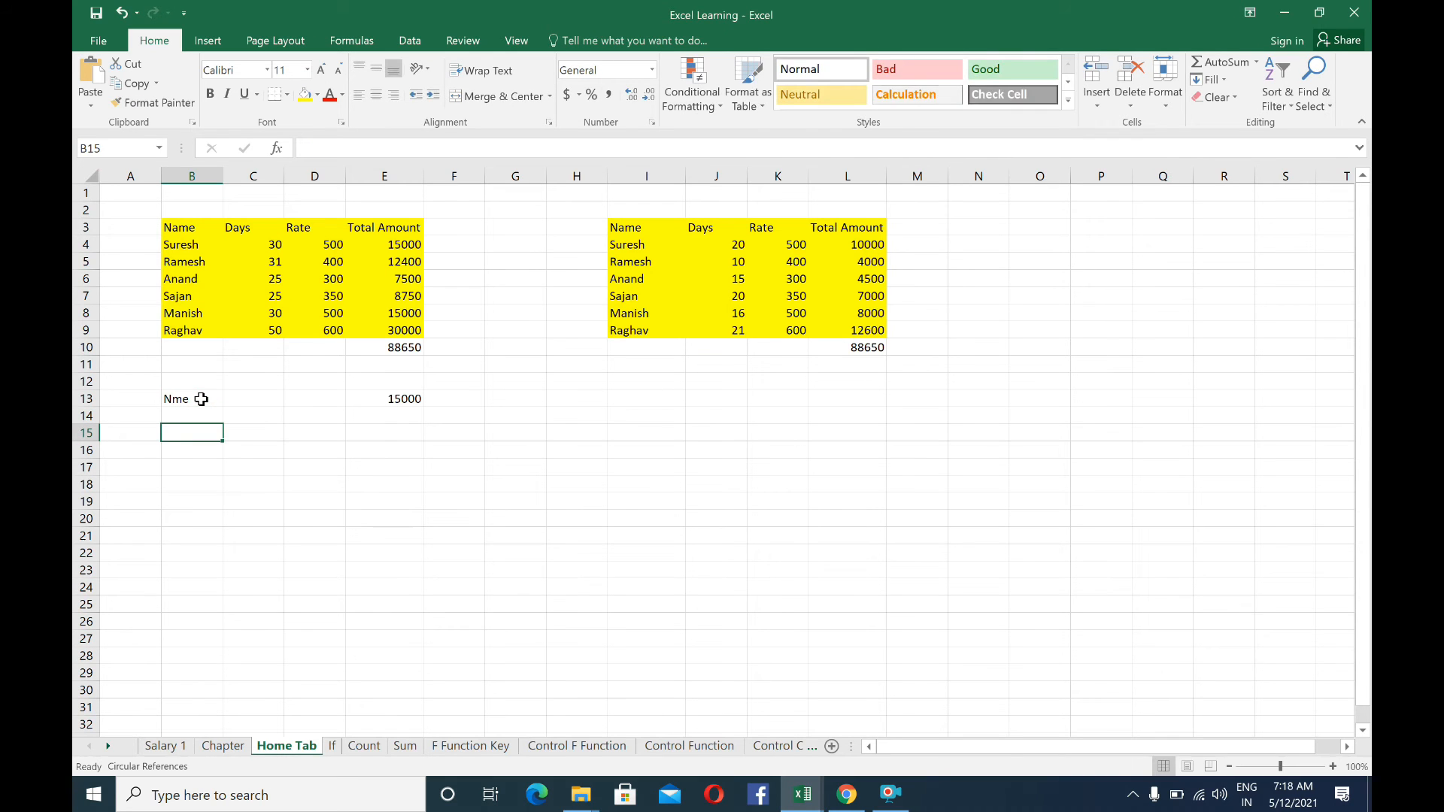
{"action": "type", "text": "RM"}
{"action": "key", "text": "ctrl+Return"}
{"action": "type", "text": "r"}
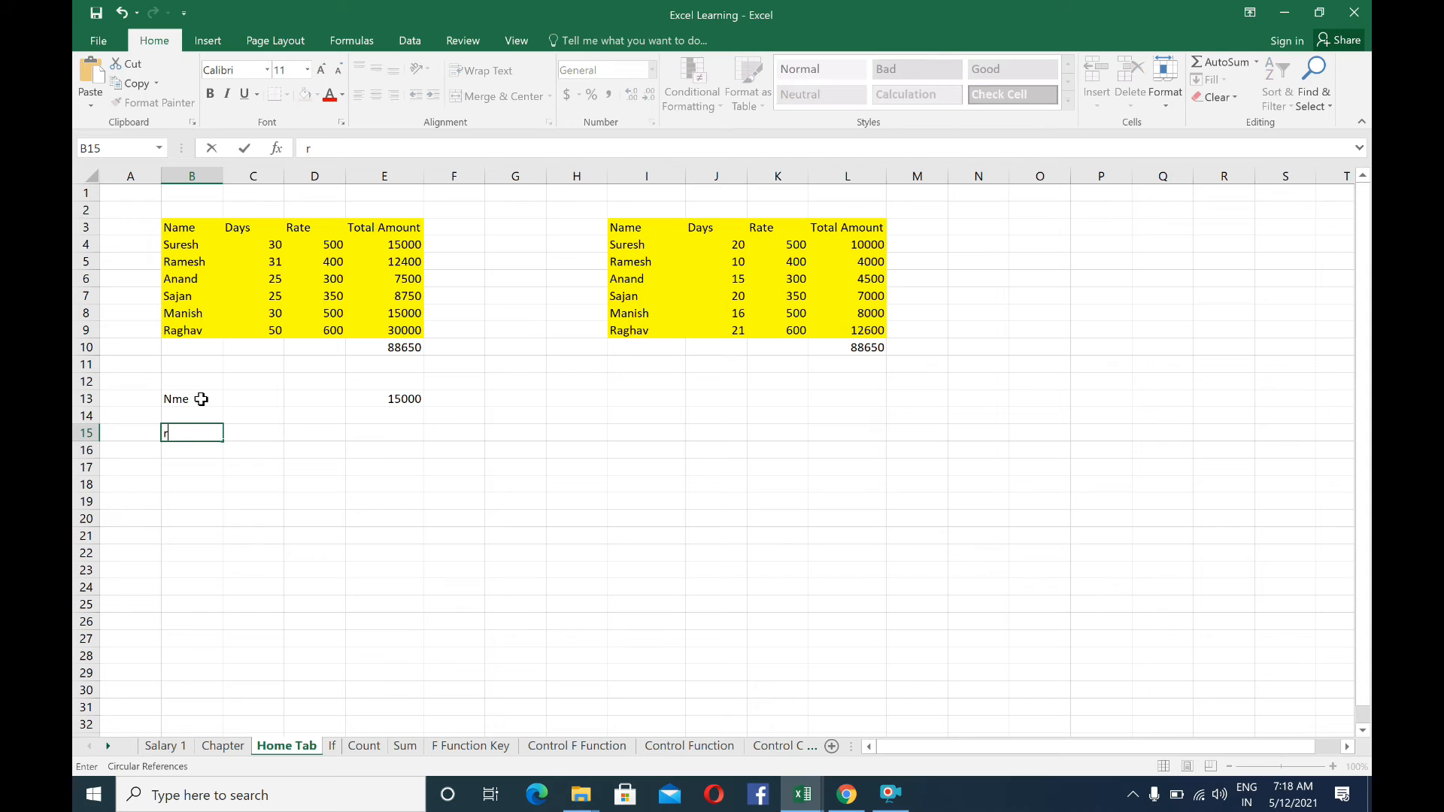
{"action": "key", "text": "Return"}
Enter a sample name in cell B14 and replace the entry in cell B15 with another sample name
{"action": "key", "text": "Up"}
{"action": "key", "text": "Up"}
{"action": "key", "text": "Up"}
{"action": "key", "text": "Down"}
{"action": "type", "text": "Rm"}
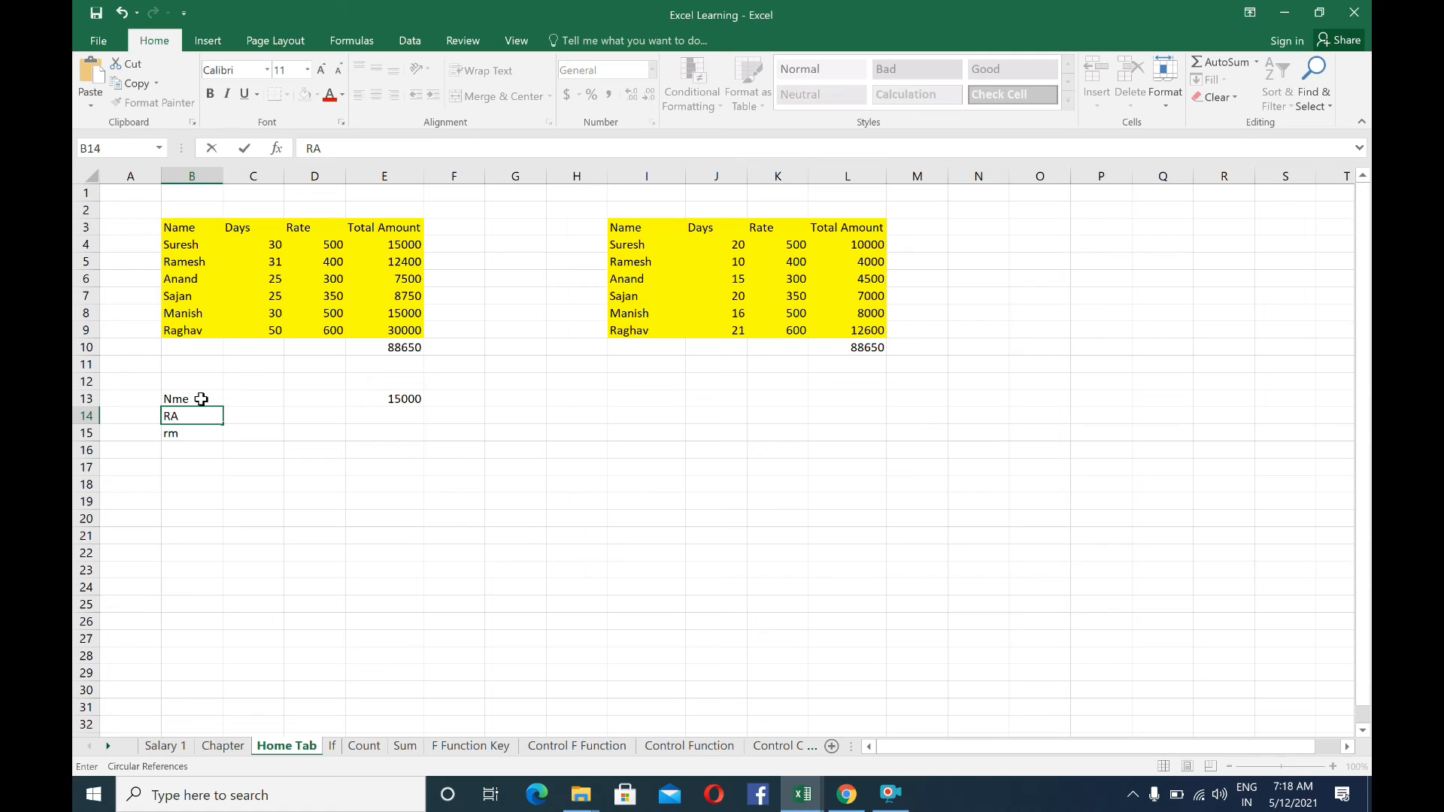
{"action": "key", "text": "Return"}
{"action": "type", "text": "s"}
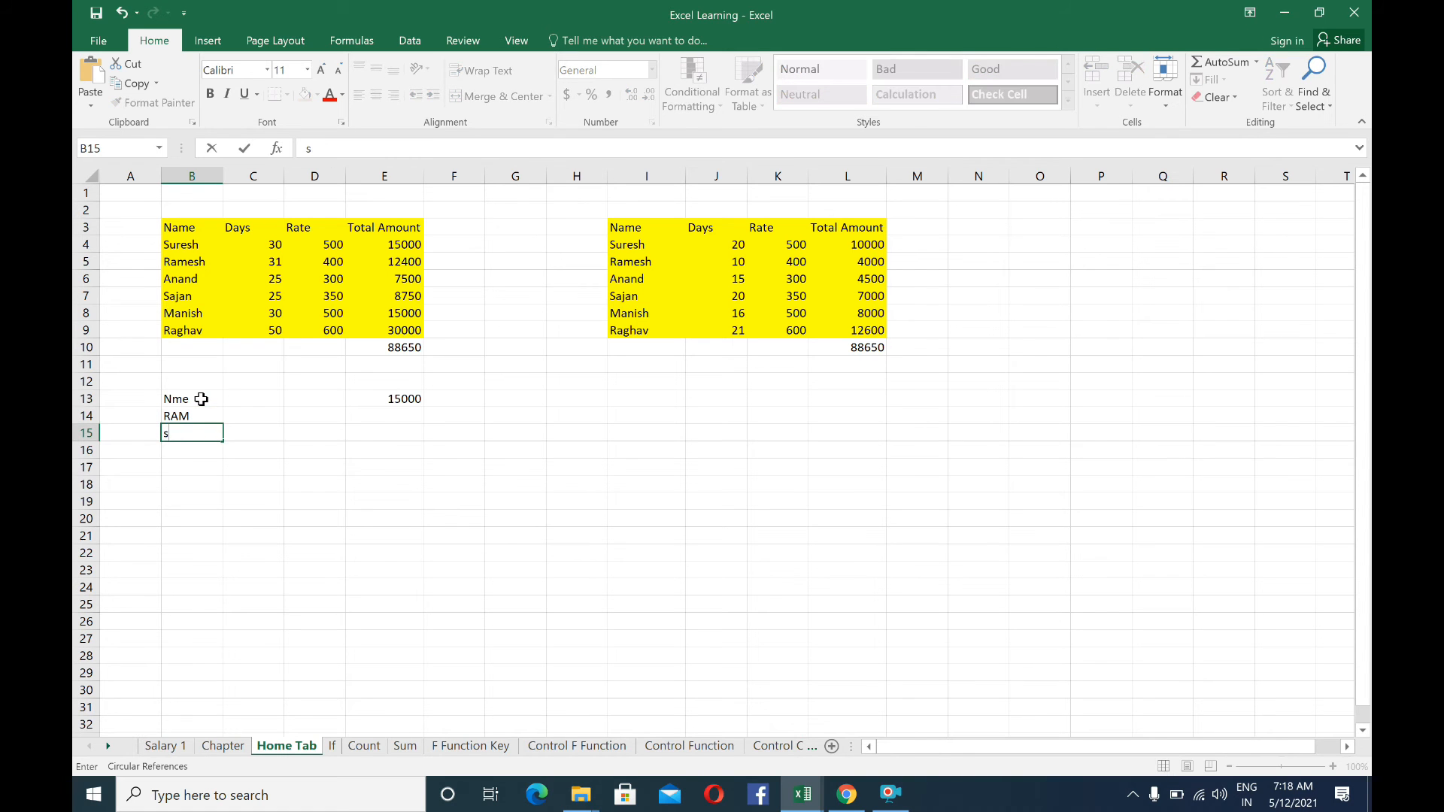
{"action": "type", "text": "HYAM"}
{"action": "key", "text": "Return"}
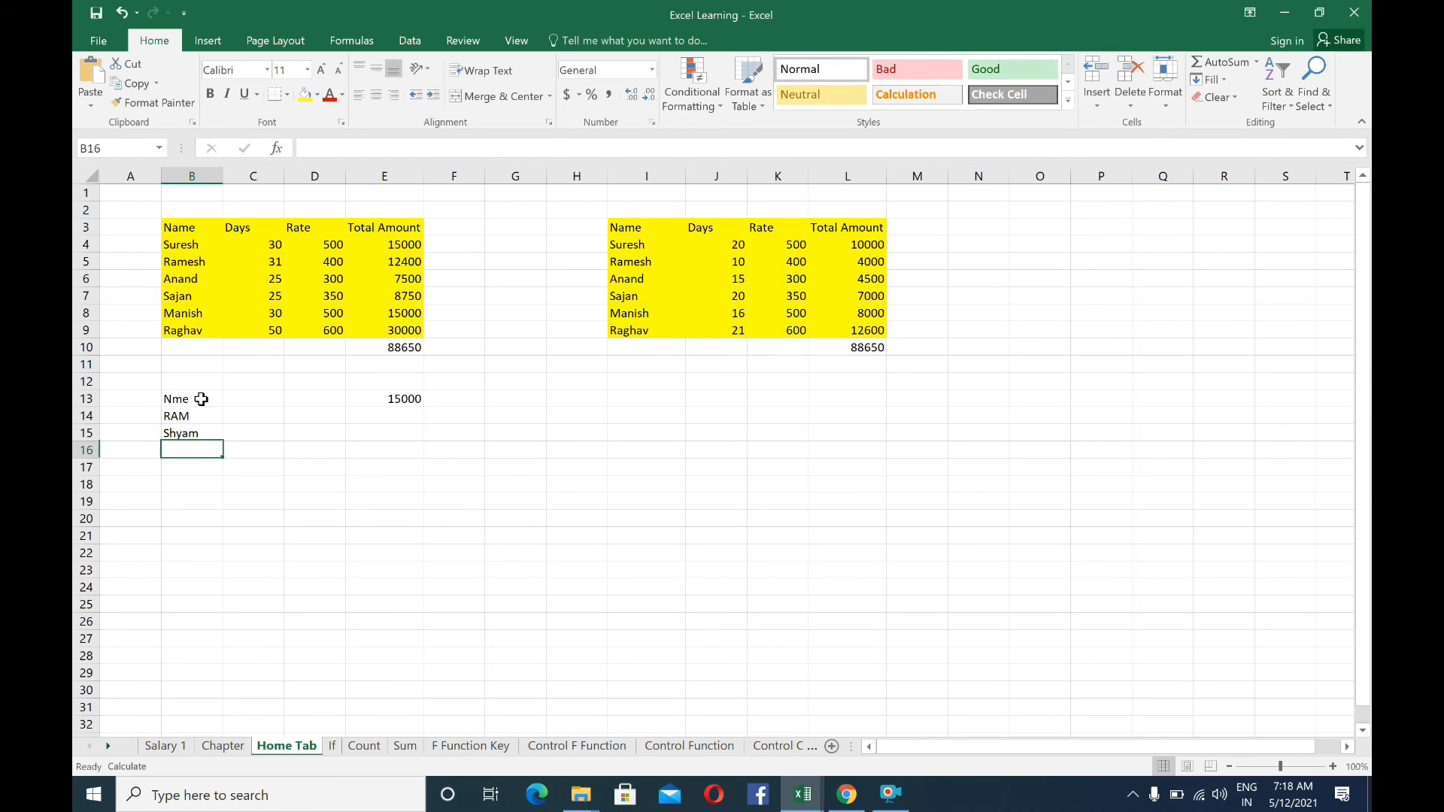
Delete the entries in cells B13 to B17 and the value in cell E13
{"action": "left_click_drag", "start_coordinate": [196, 399], "coordinate": [195, 467]}
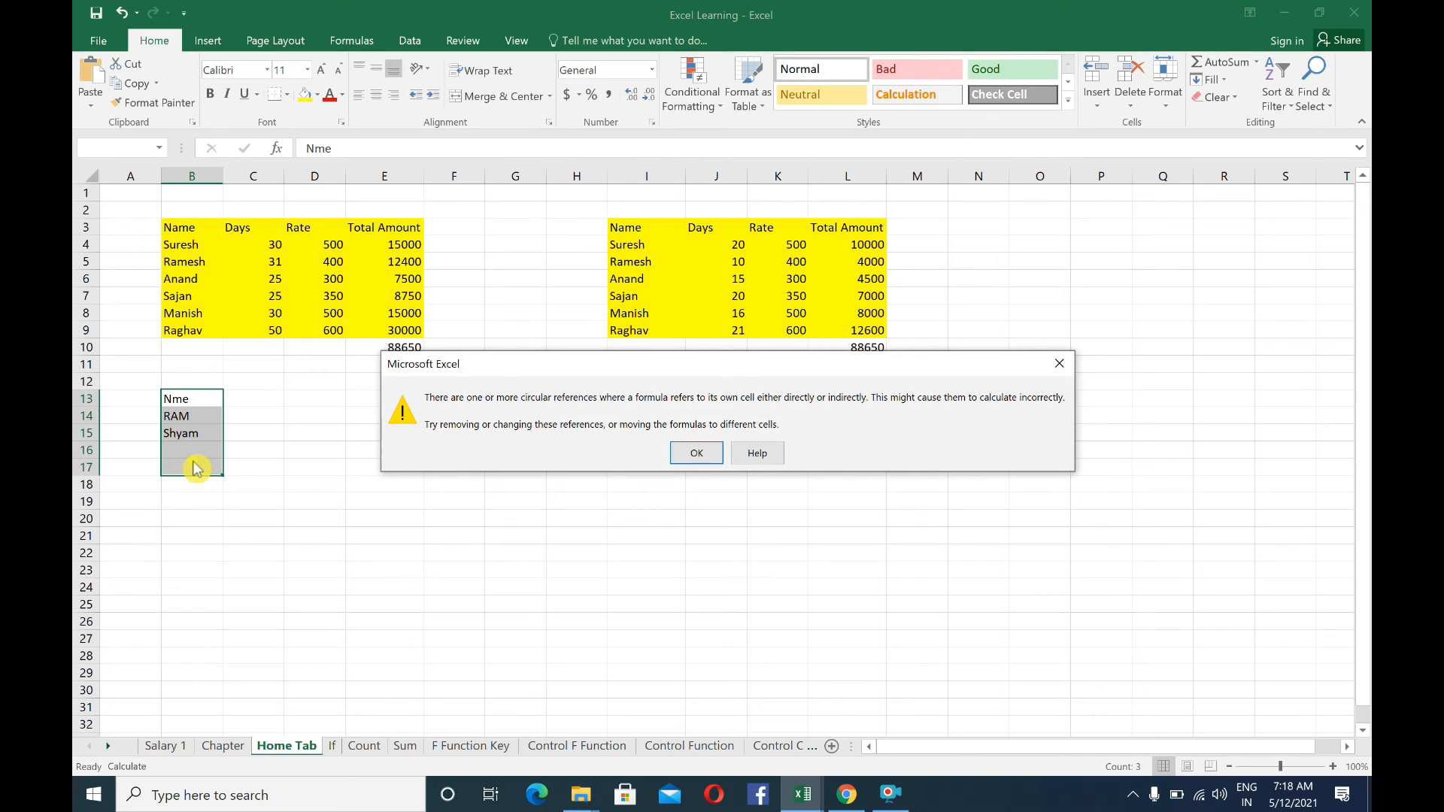
{"action": "left_click", "coordinate": [696, 453]}
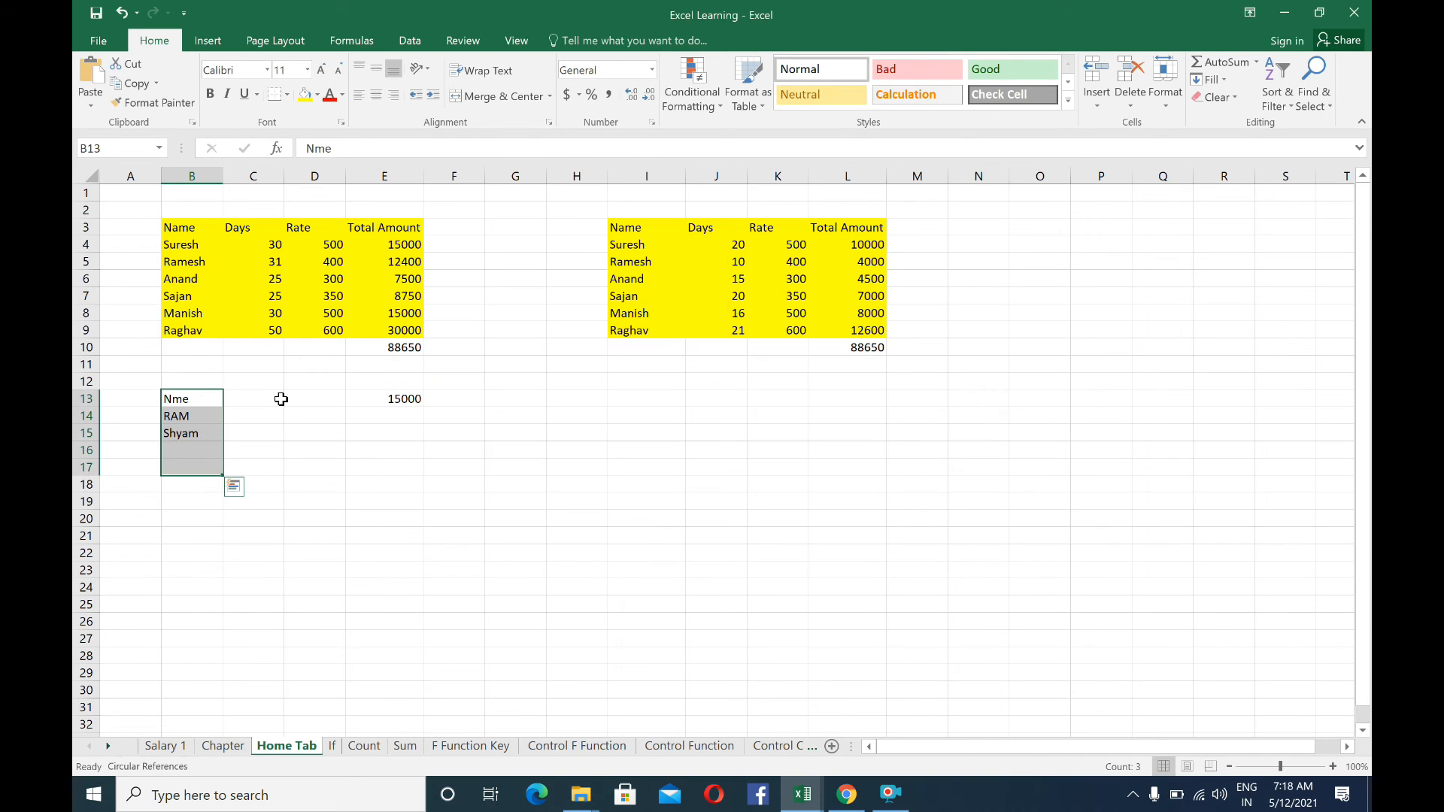
{"action": "key", "text": "Delete"}
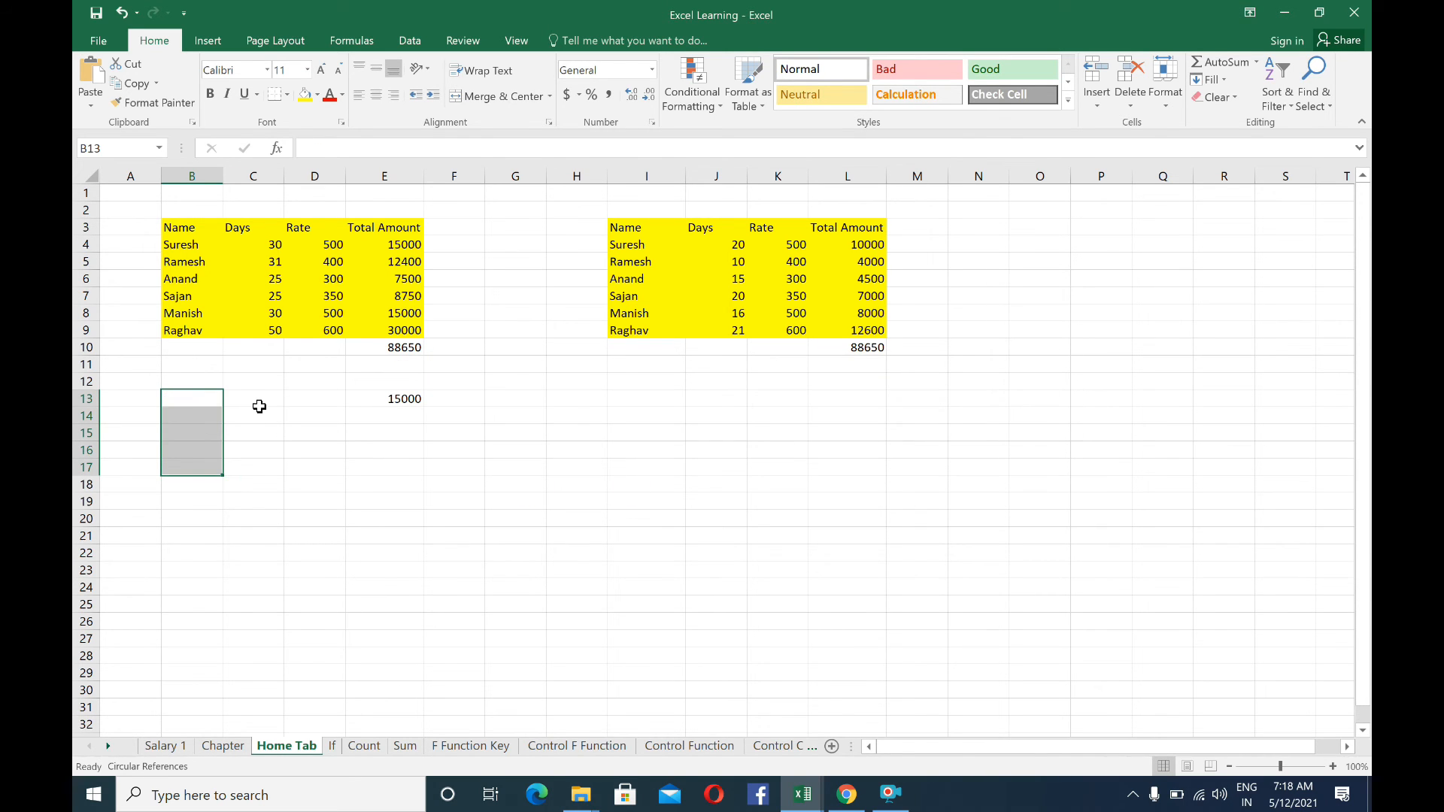
{"action": "left_click", "coordinate": [404, 403]}
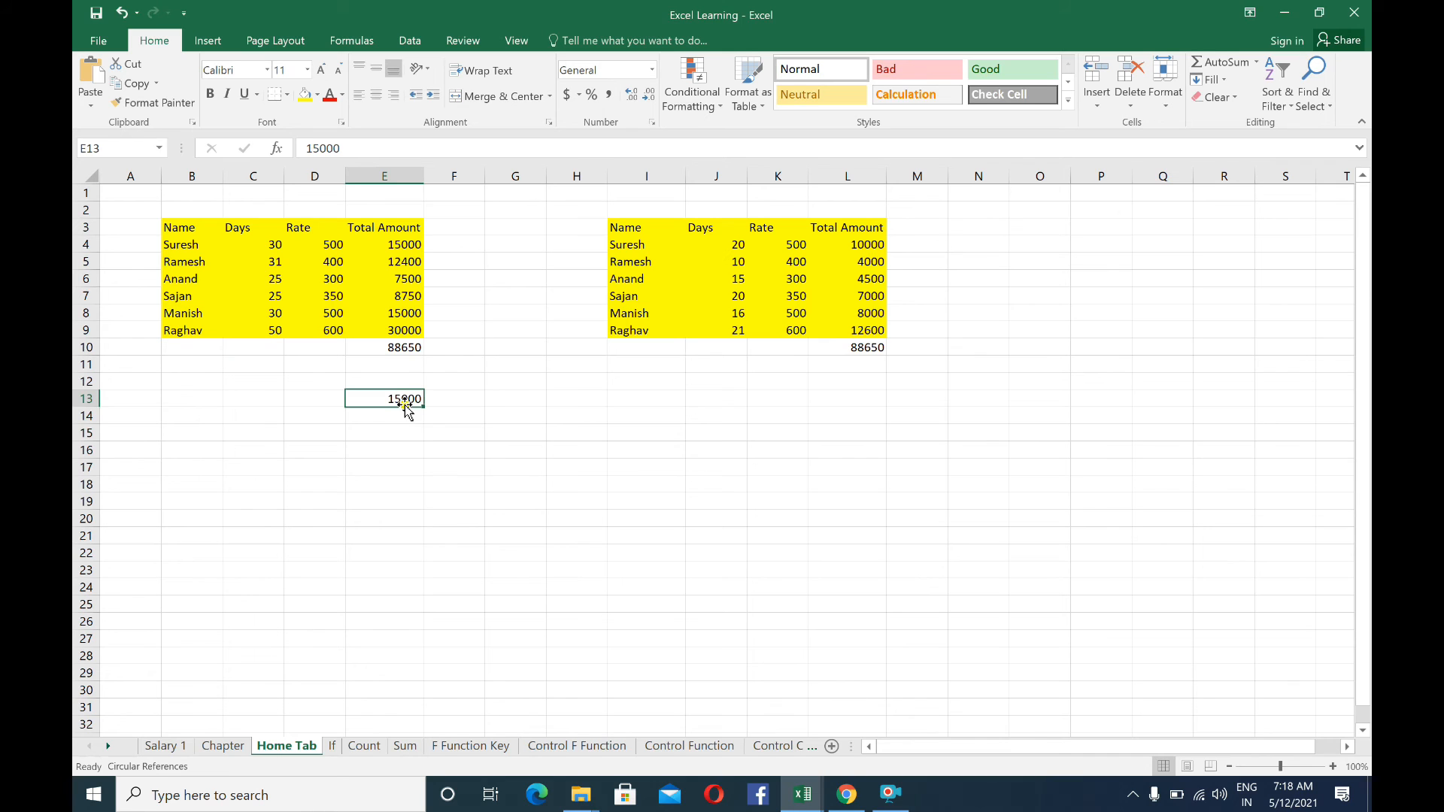
{"action": "left_click", "coordinate": [331, 365]}
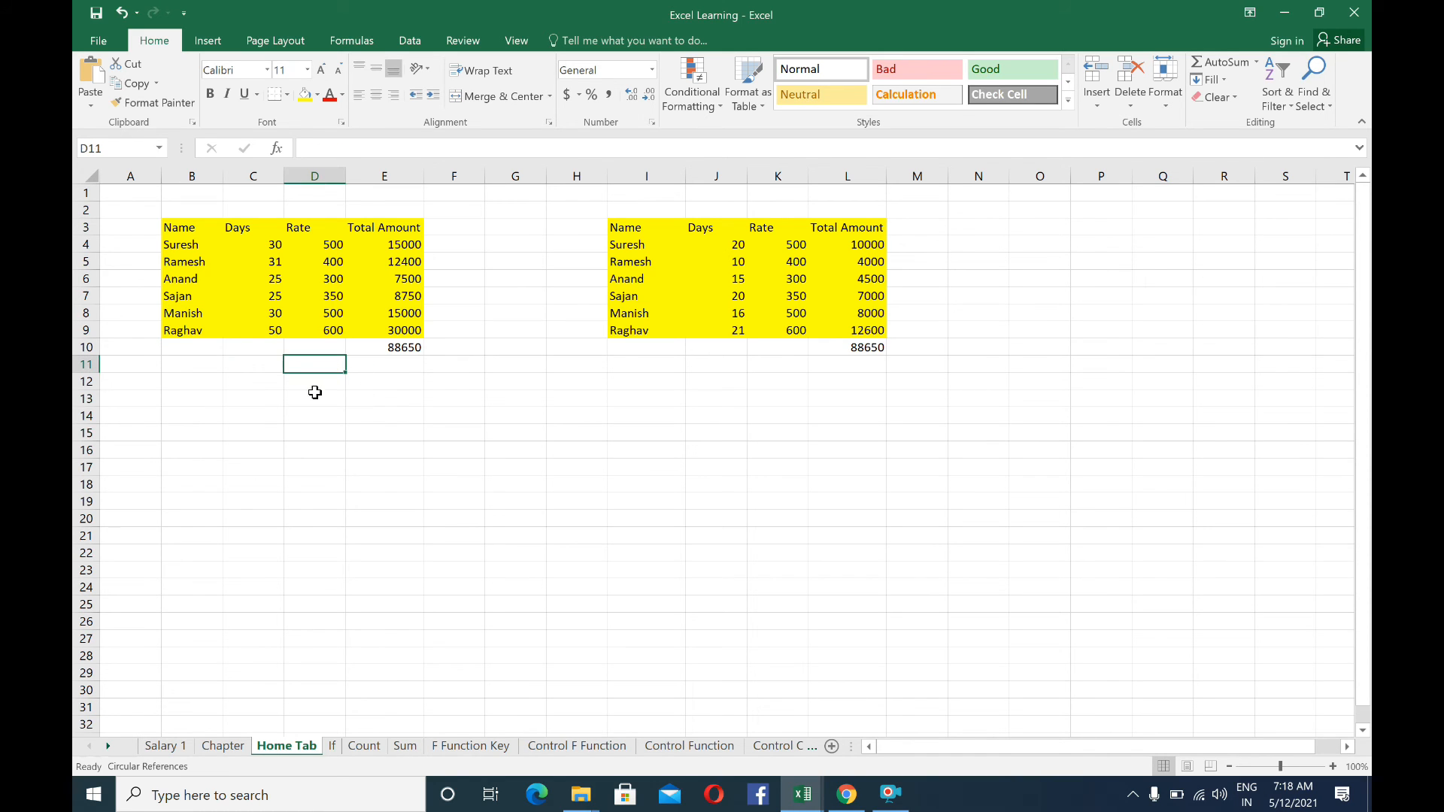
{"action": "left_click", "coordinate": [228, 395]}
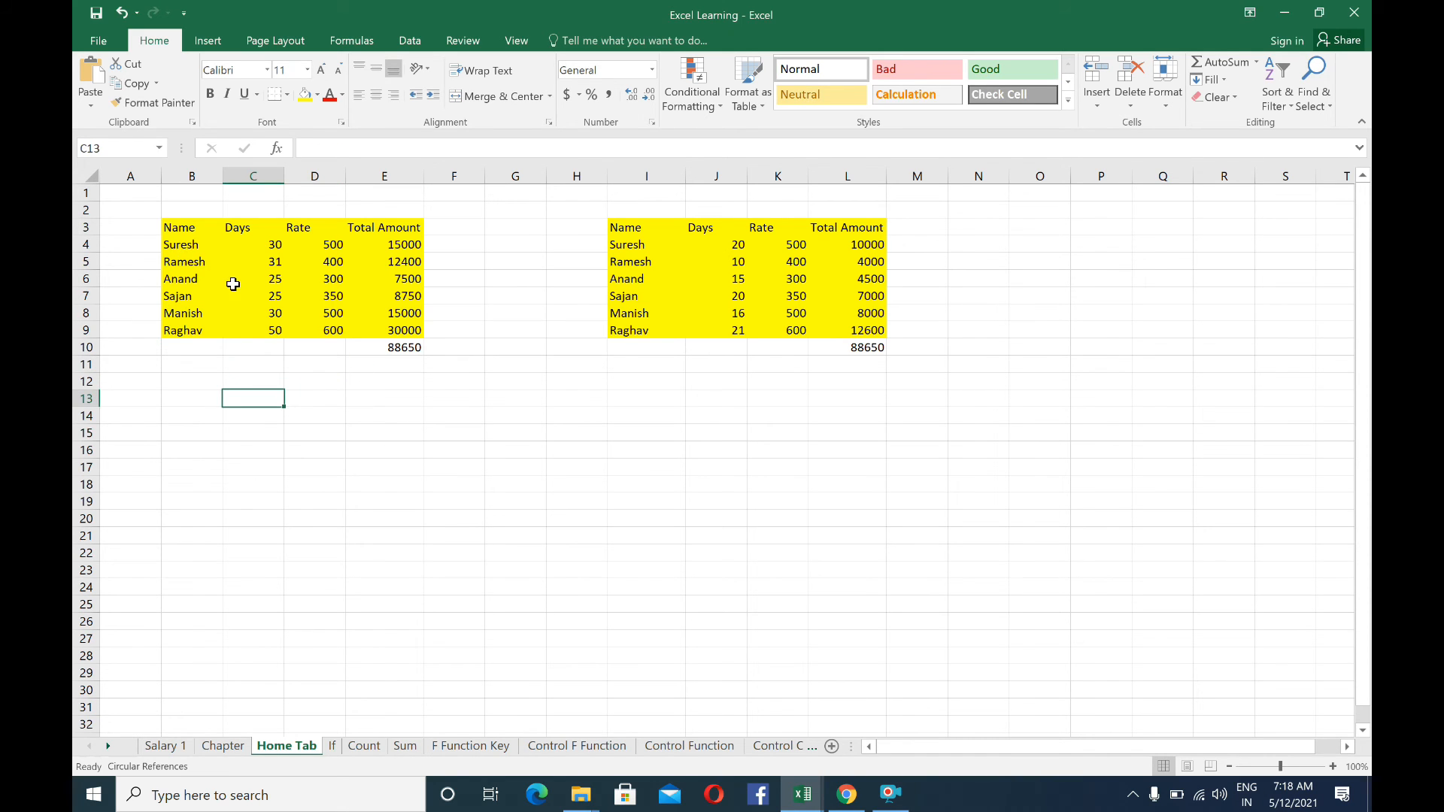
Clear only the contents of columns I through L, which hold the second table
{"action": "left_click", "coordinate": [247, 244]}
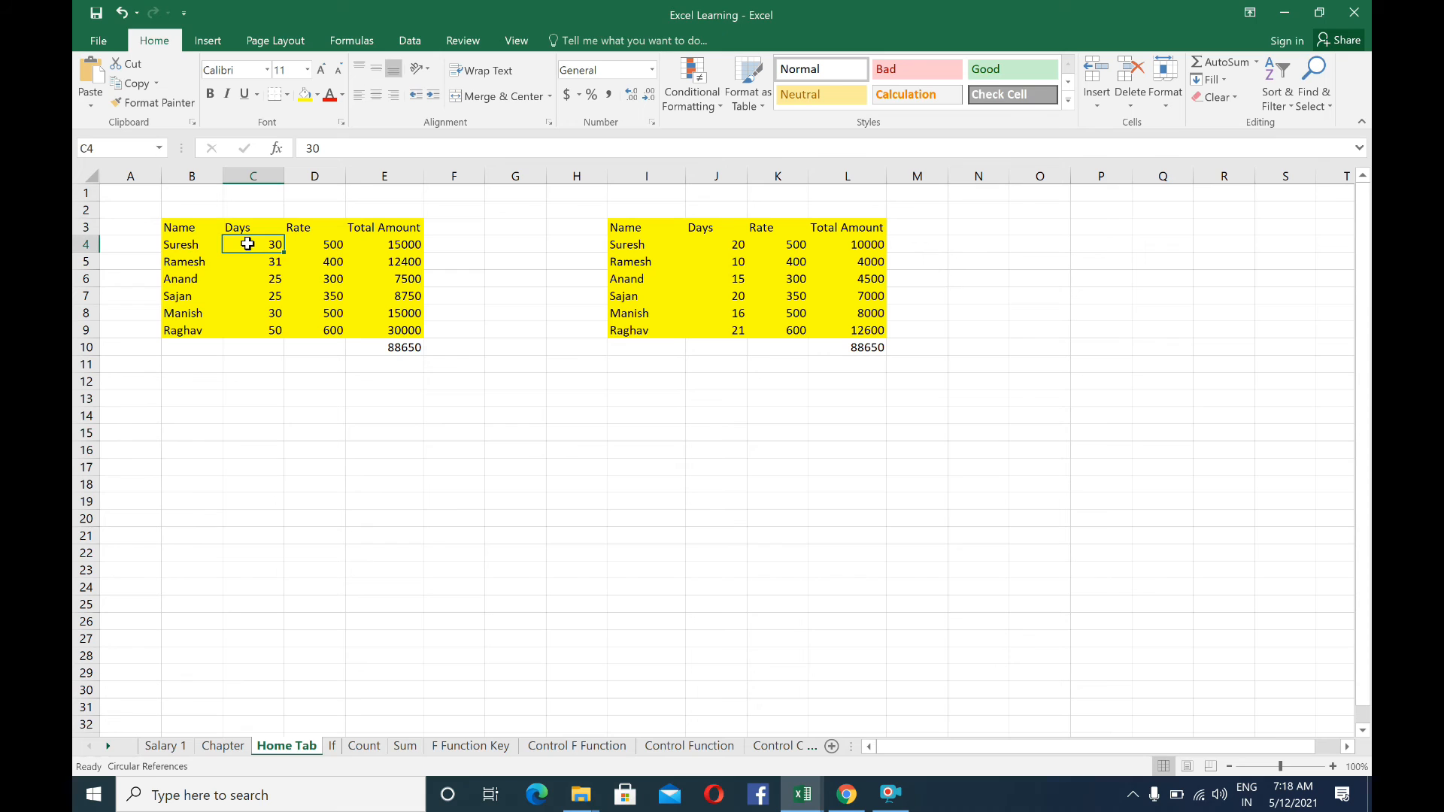
{"action": "left_click", "coordinate": [181, 230]}
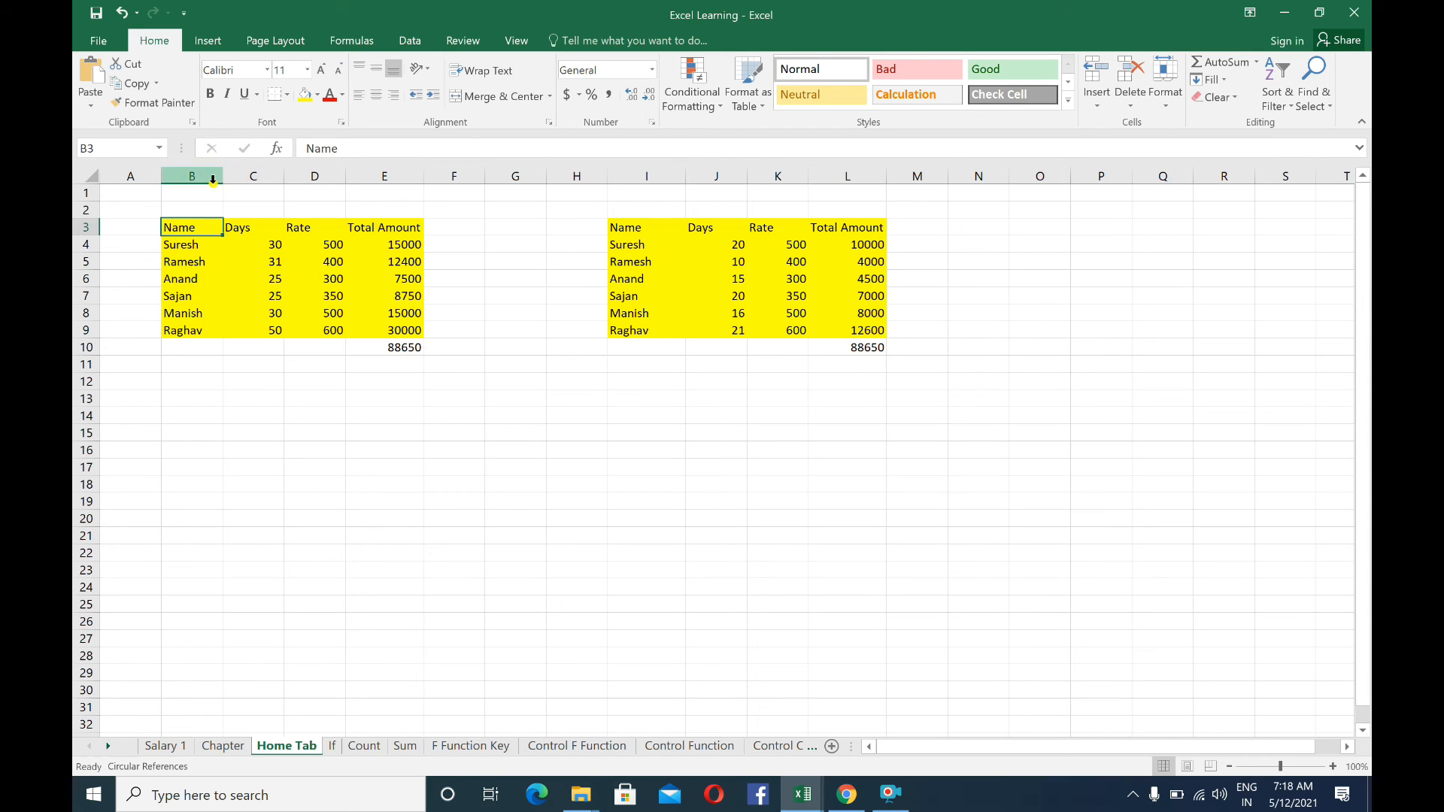
{"action": "left_click_drag", "start_coordinate": [196, 175], "coordinate": [396, 194]}
{"action": "left_click_drag", "start_coordinate": [647, 176], "coordinate": [849, 204]}
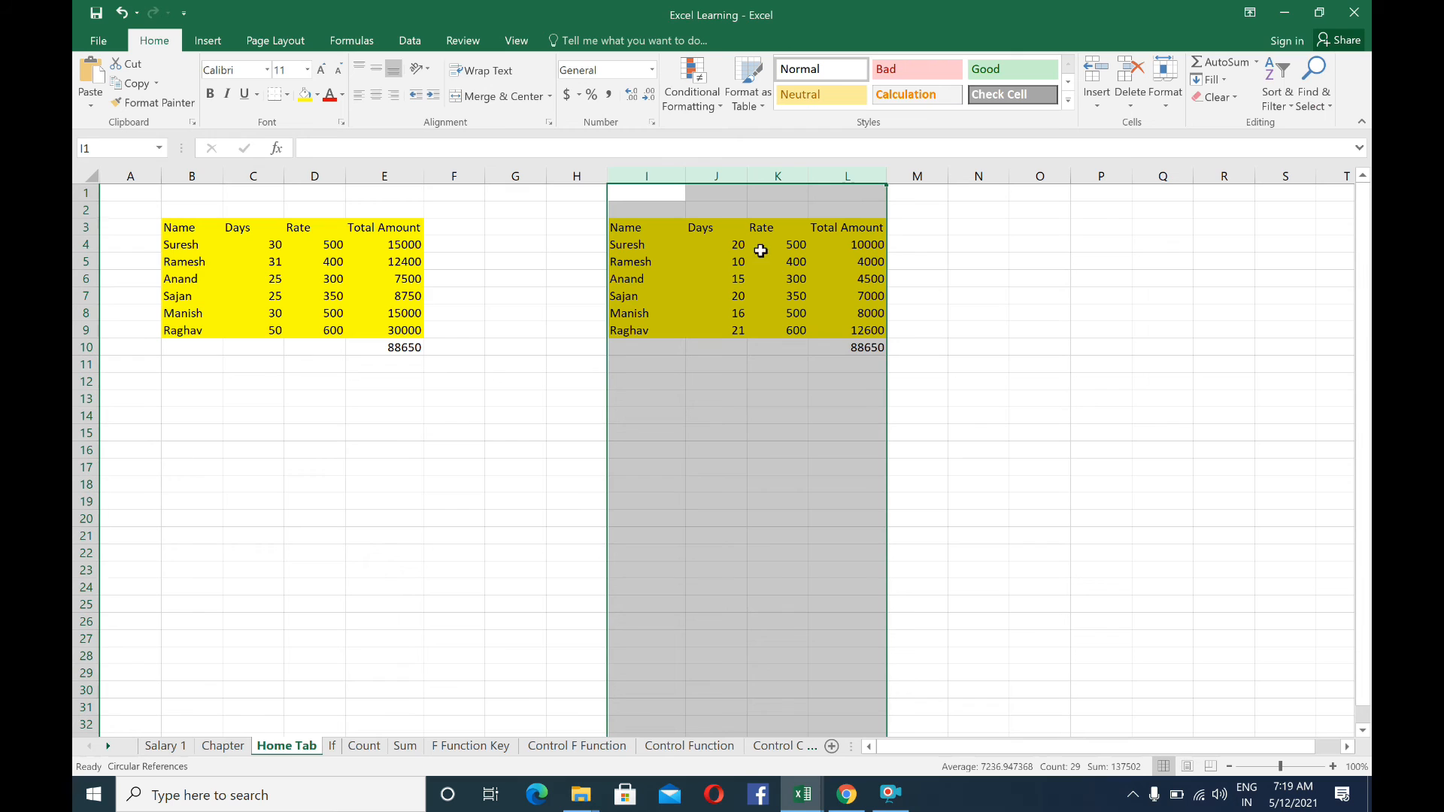
{"action": "left_click", "coordinate": [1212, 97]}
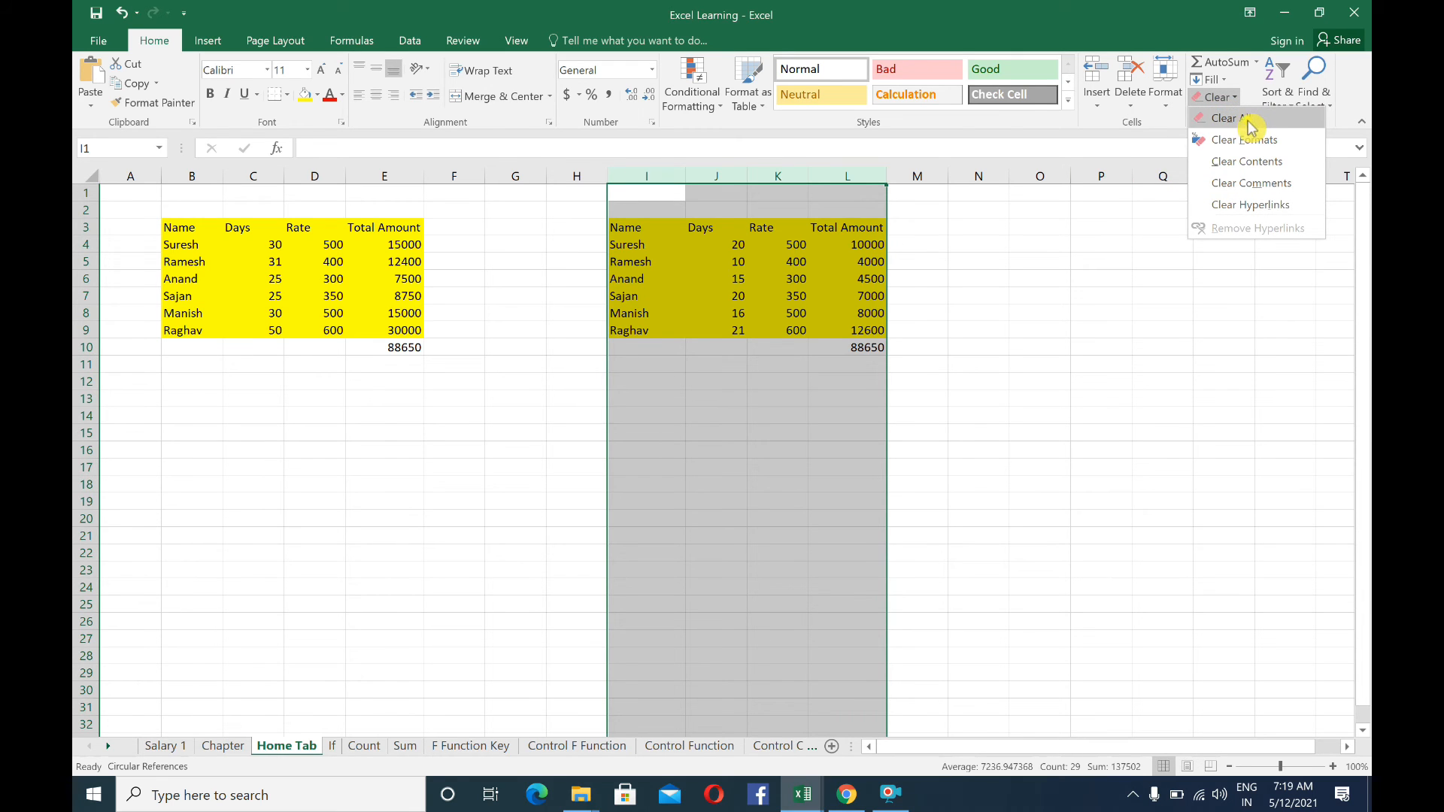
{"action": "left_click", "coordinate": [1247, 162]}
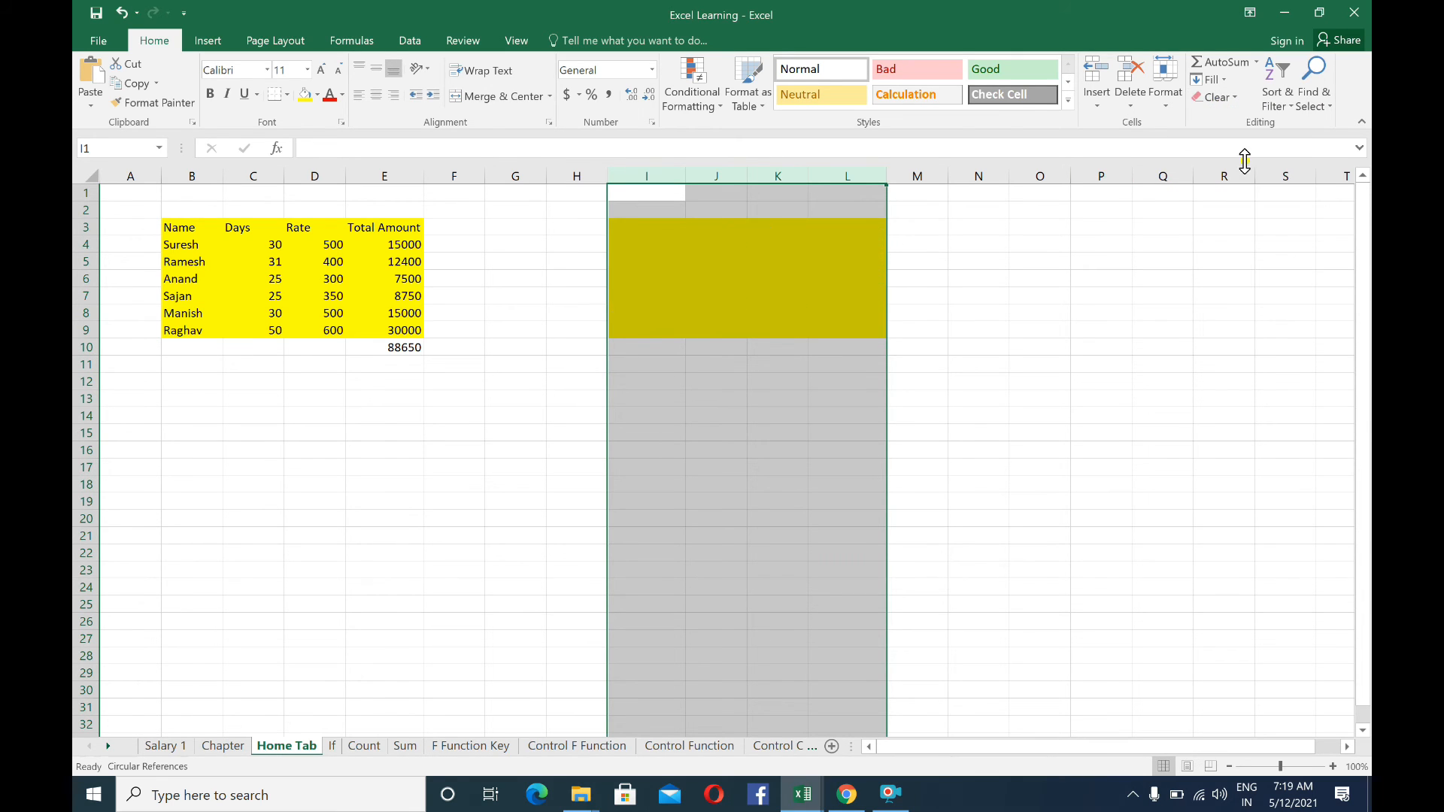
Delete columns I through L entirely, including the yellow-filled block, and select cell I5
{"action": "left_click", "coordinate": [1208, 79]}
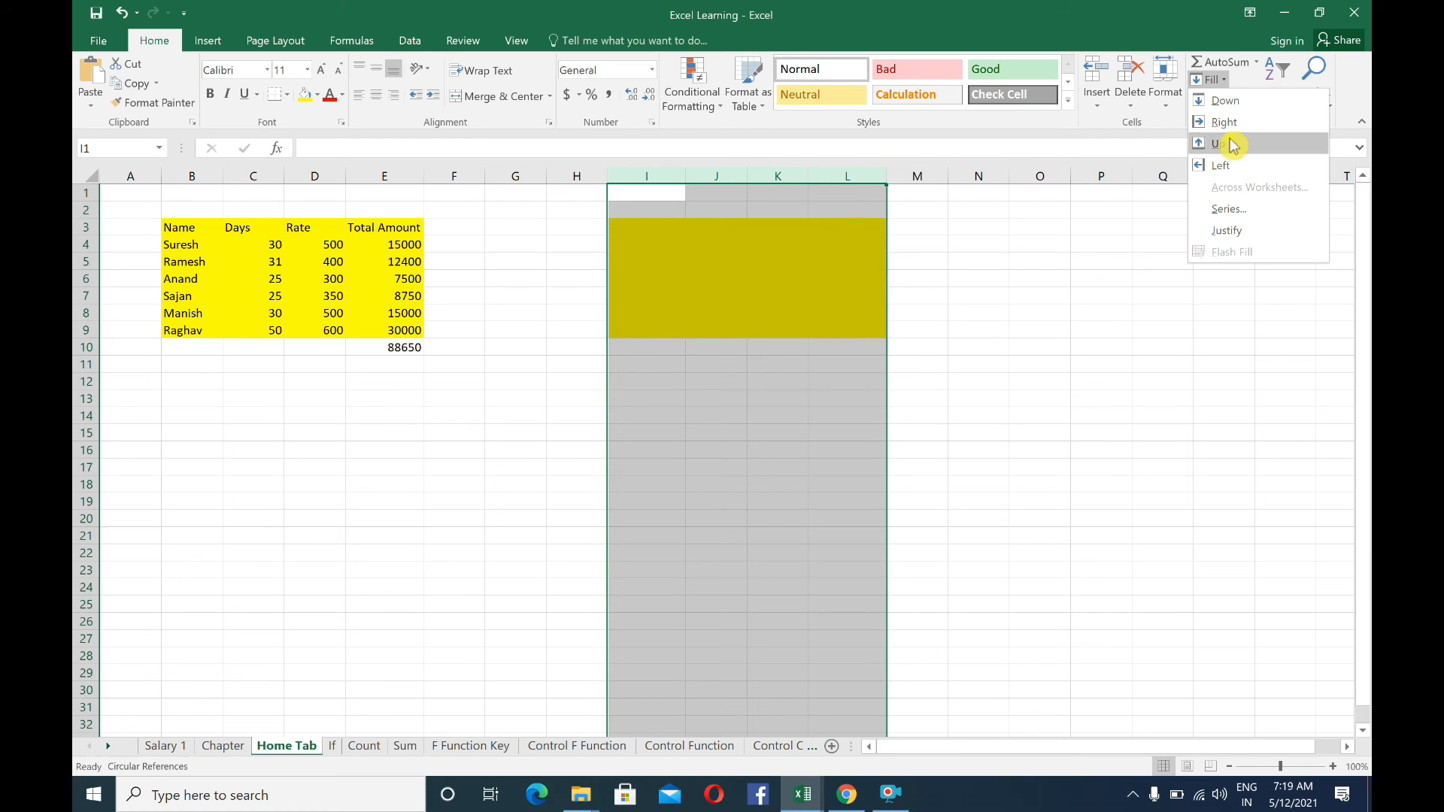
{"action": "left_click", "coordinate": [1231, 81]}
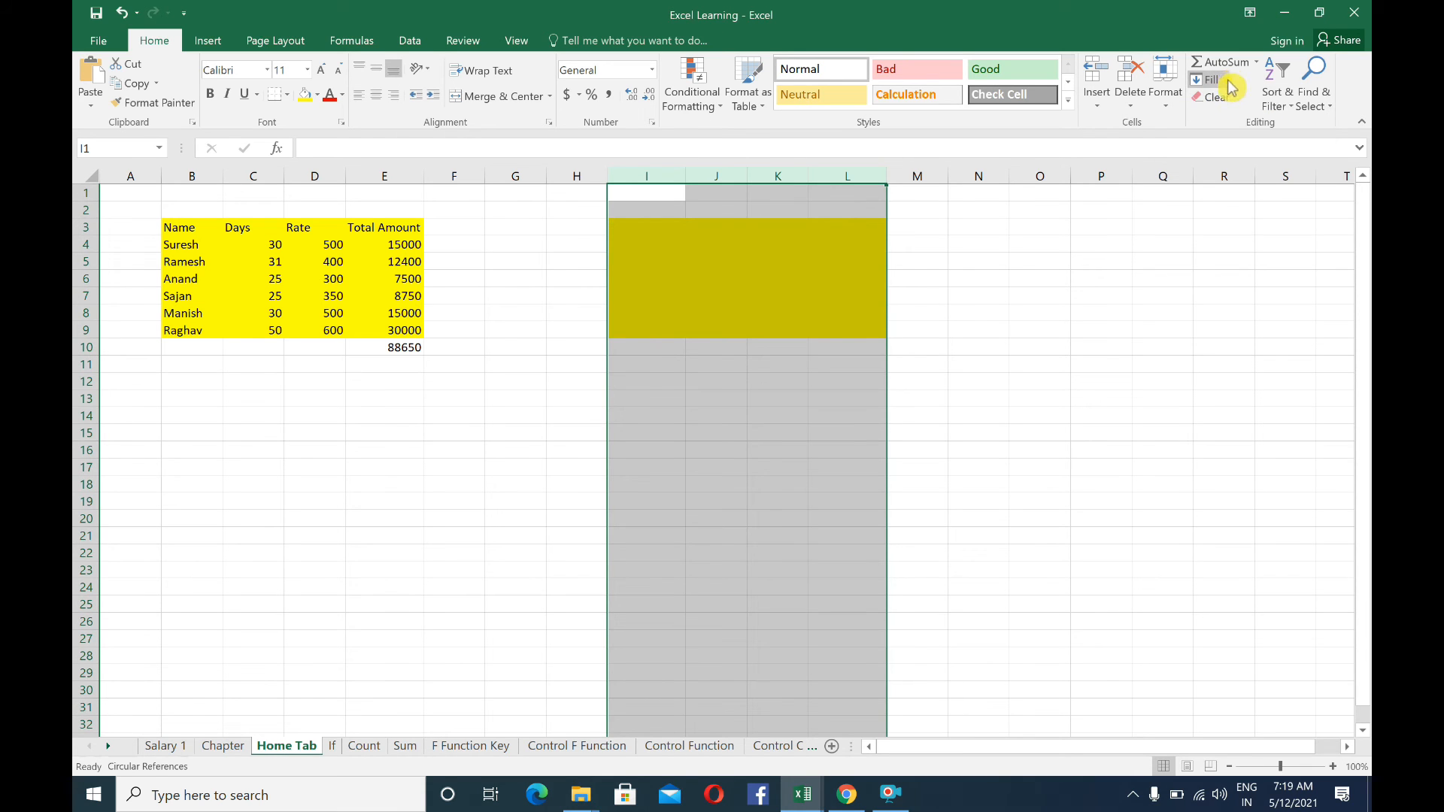
{"action": "left_click", "coordinate": [721, 263]}
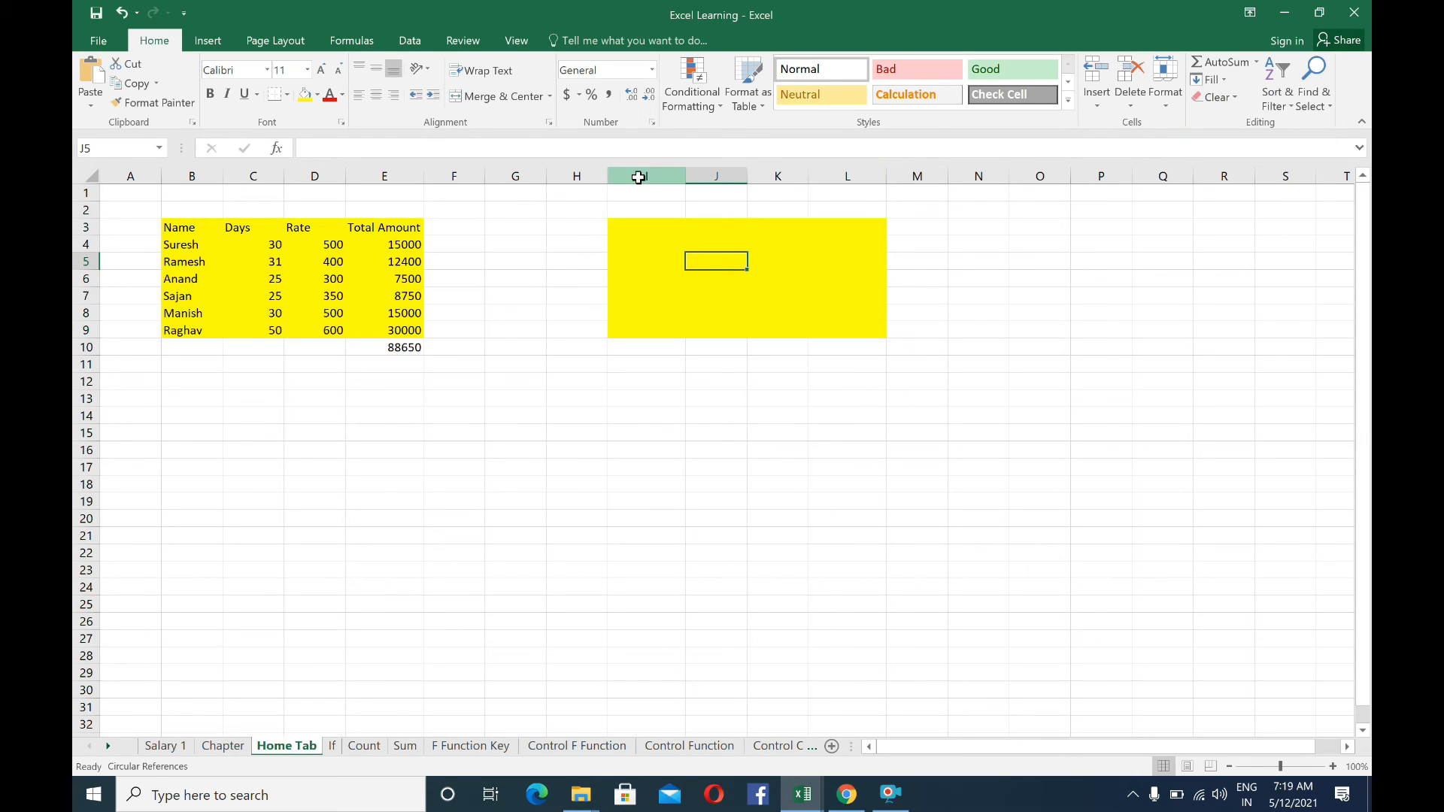
{"action": "left_click_drag", "start_coordinate": [638, 177], "coordinate": [828, 171]}
{"action": "right_click", "coordinate": [675, 249]}
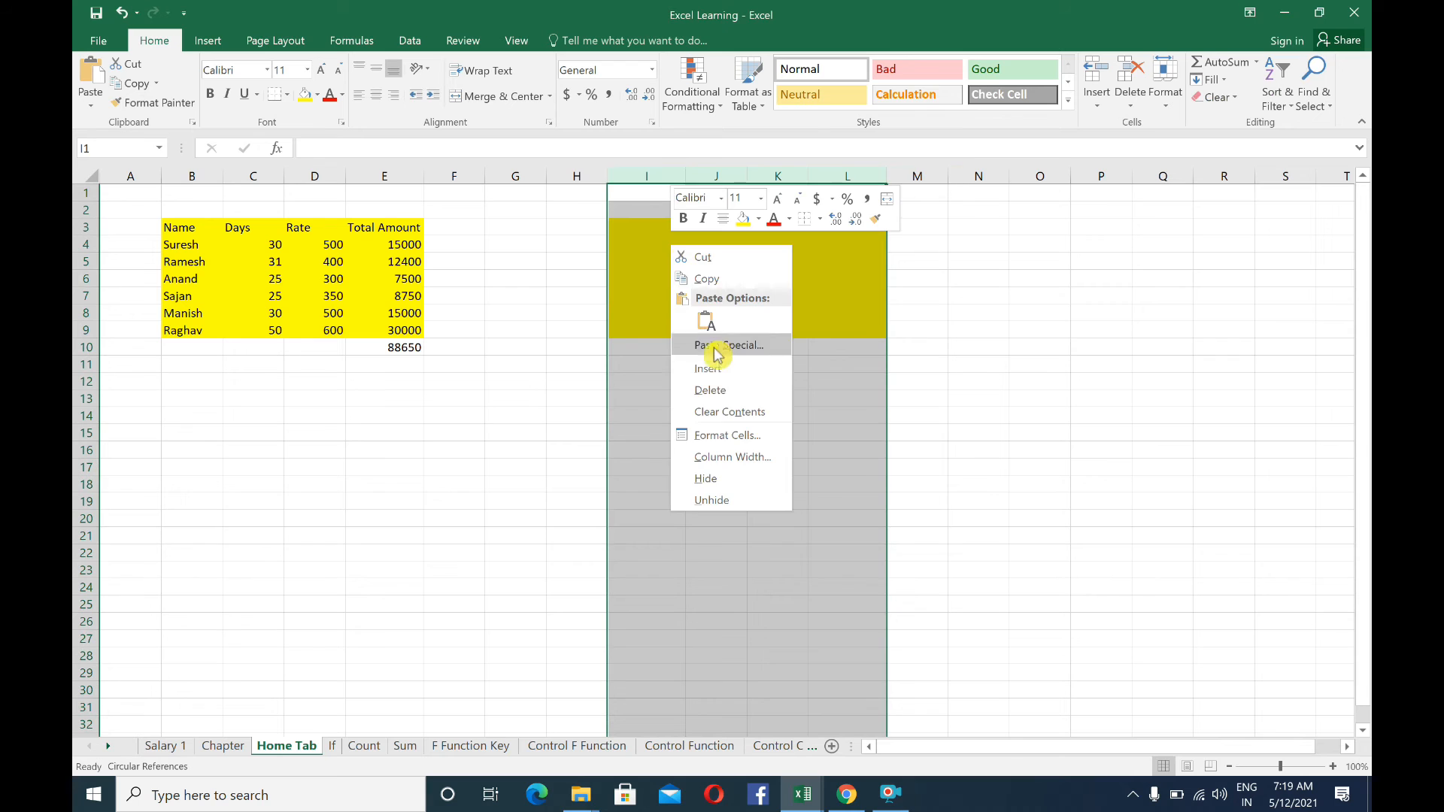
{"action": "left_click", "coordinate": [724, 393]}
{"action": "left_click", "coordinate": [628, 260]}
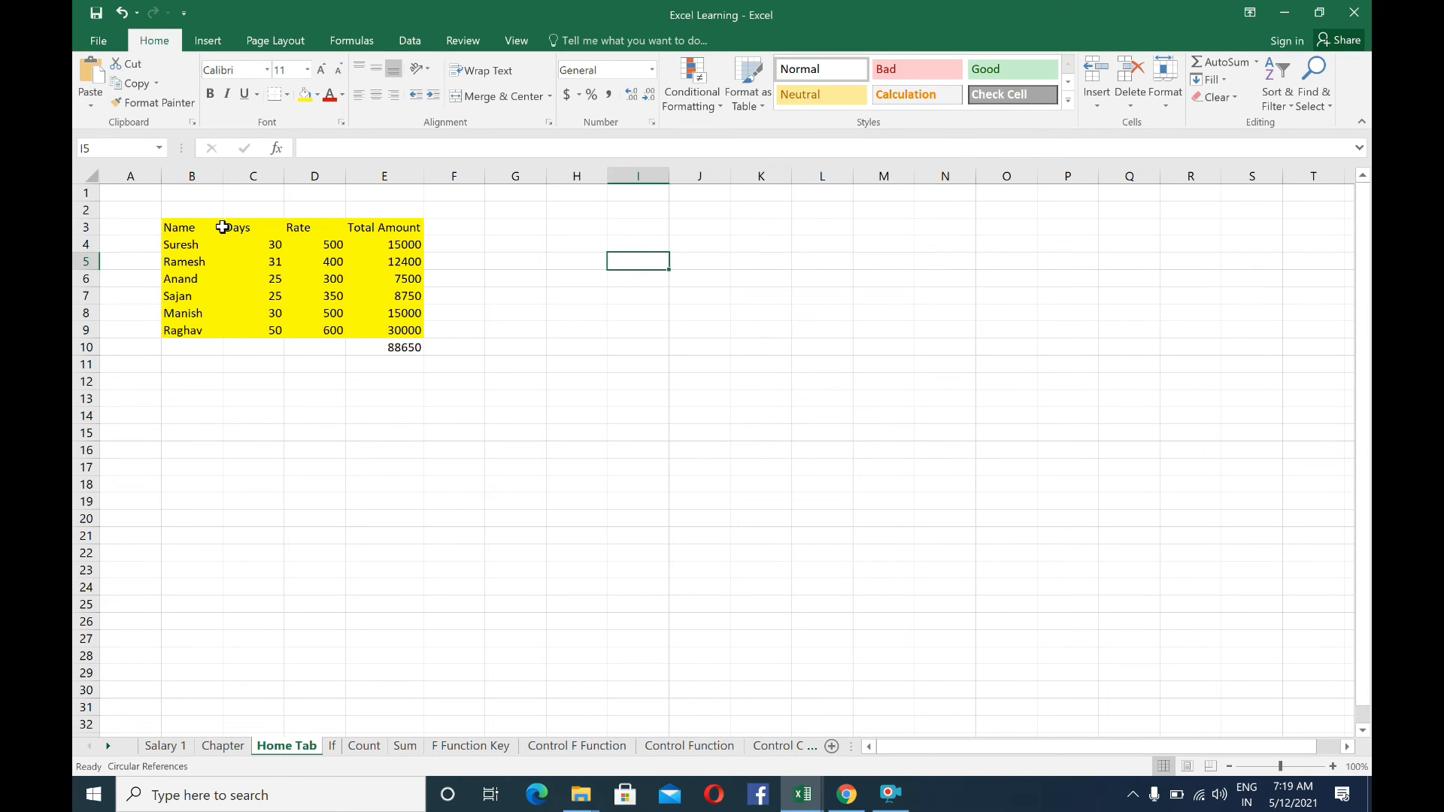
Try deleting the contents of cells B3 to E10, undo the deletion and select cell C12
{"action": "left_click_drag", "start_coordinate": [200, 227], "coordinate": [388, 343]}
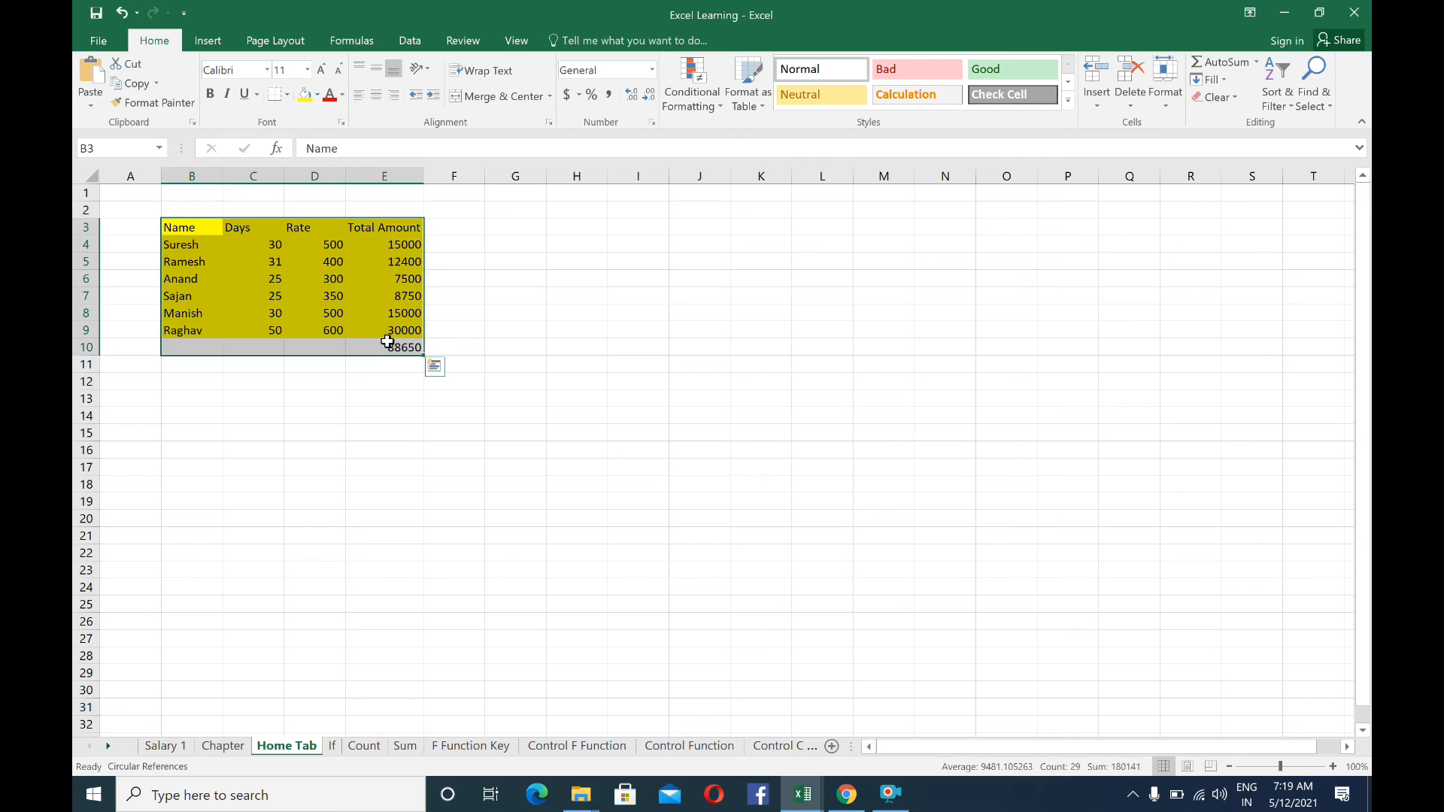
{"action": "key", "text": "Delete"}
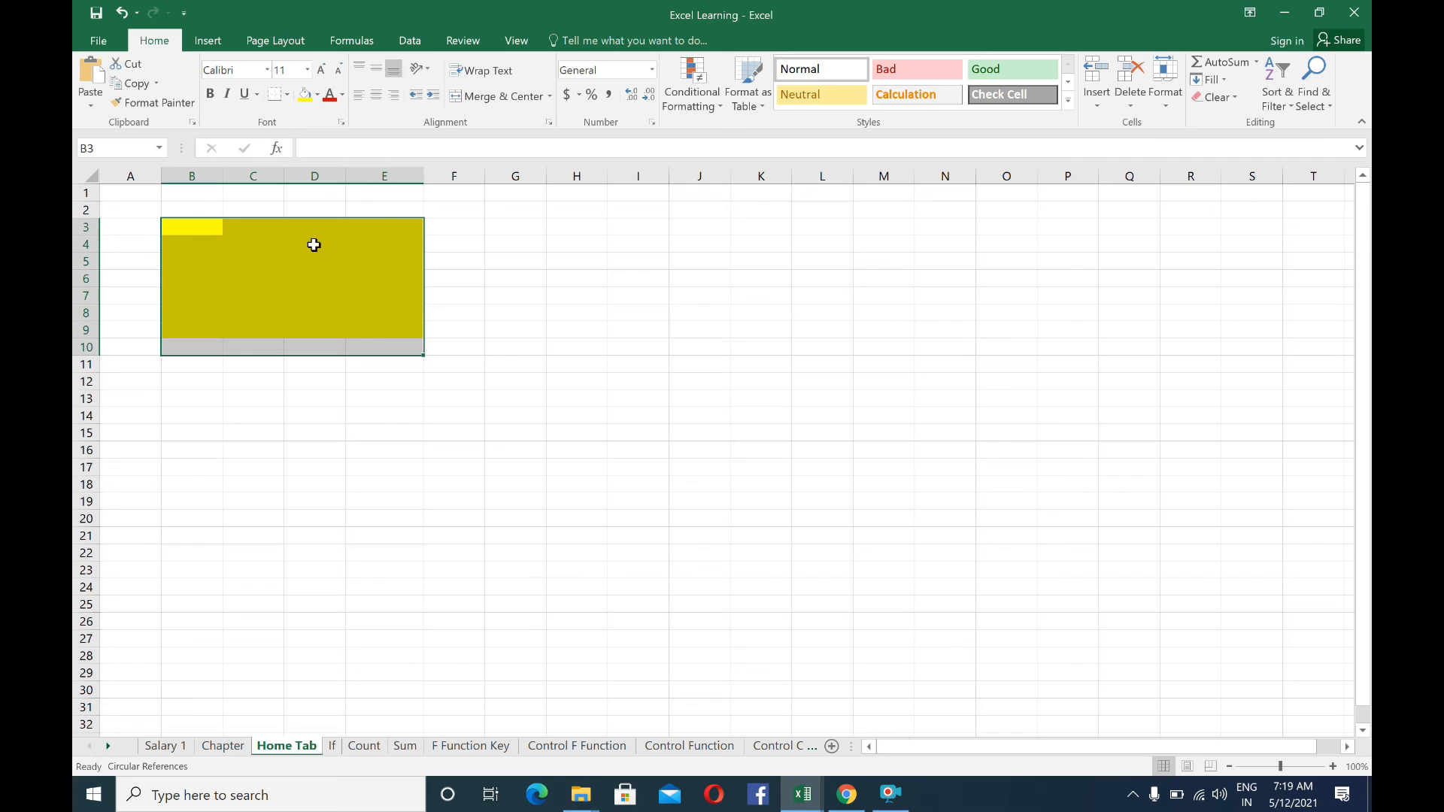
{"action": "key", "text": "ctrl+z"}
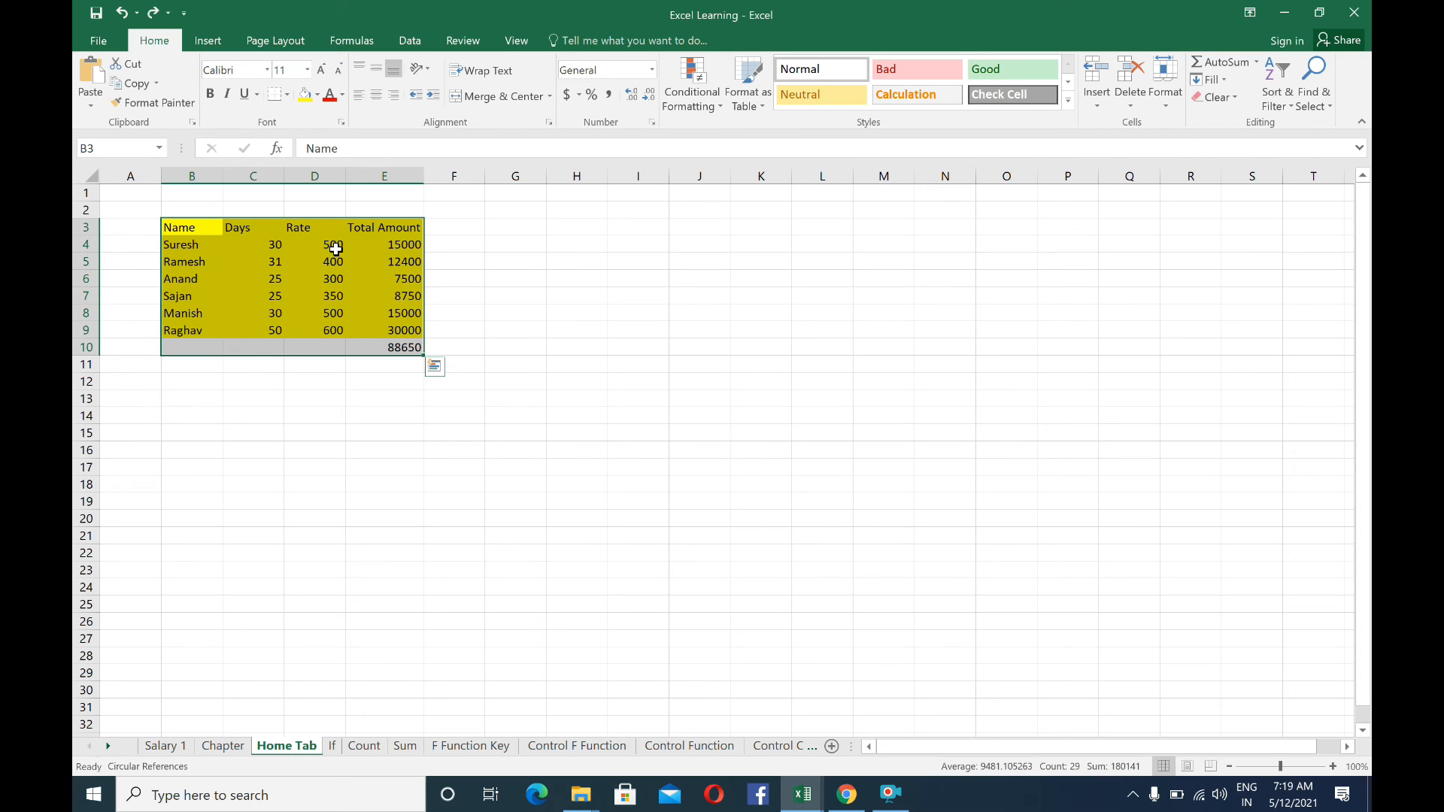
{"action": "left_click", "coordinate": [226, 389]}
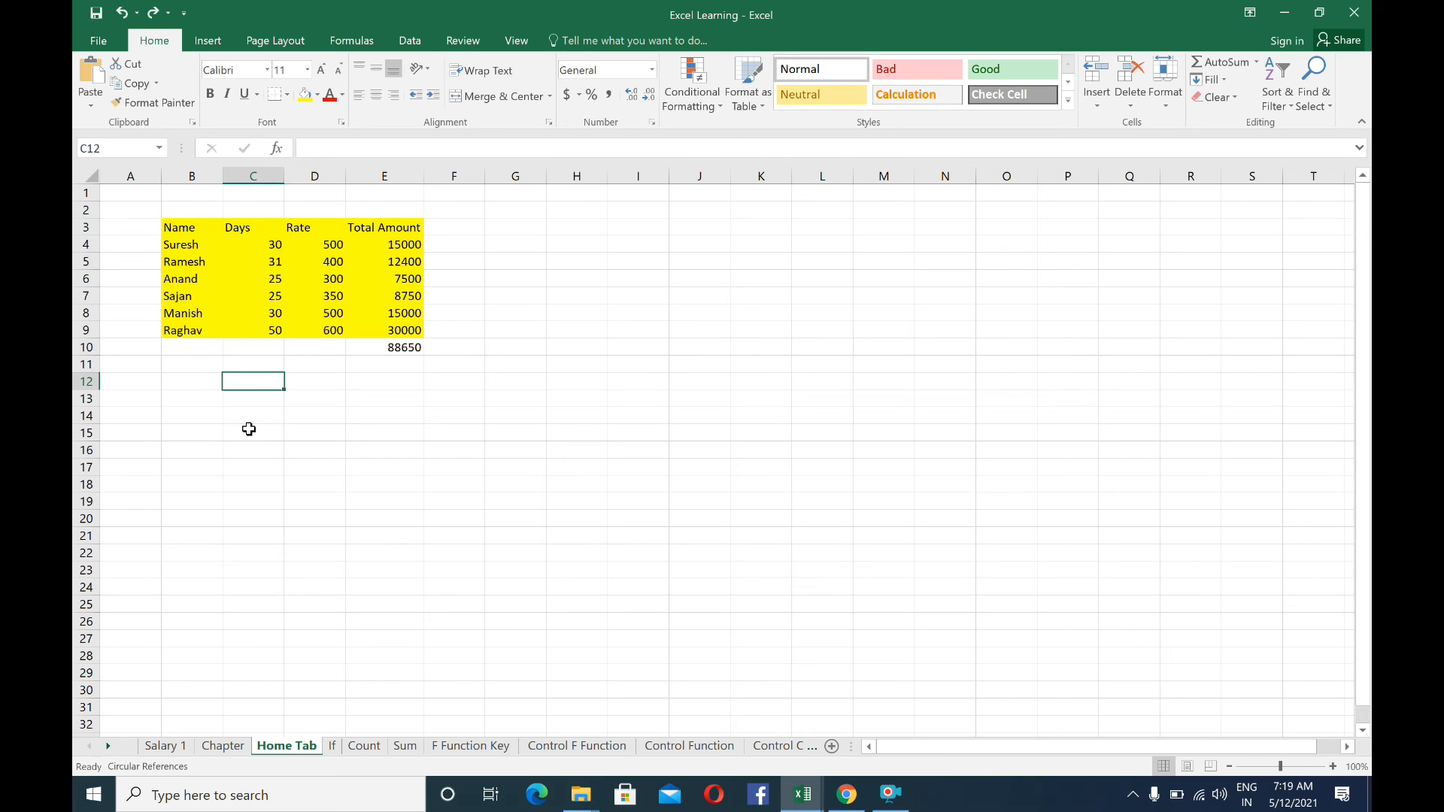
Copy the yellow table in B3:E9 to cell H3 and delete the contents of the pasted copy
{"action": "left_click_drag", "start_coordinate": [178, 226], "coordinate": [374, 326]}
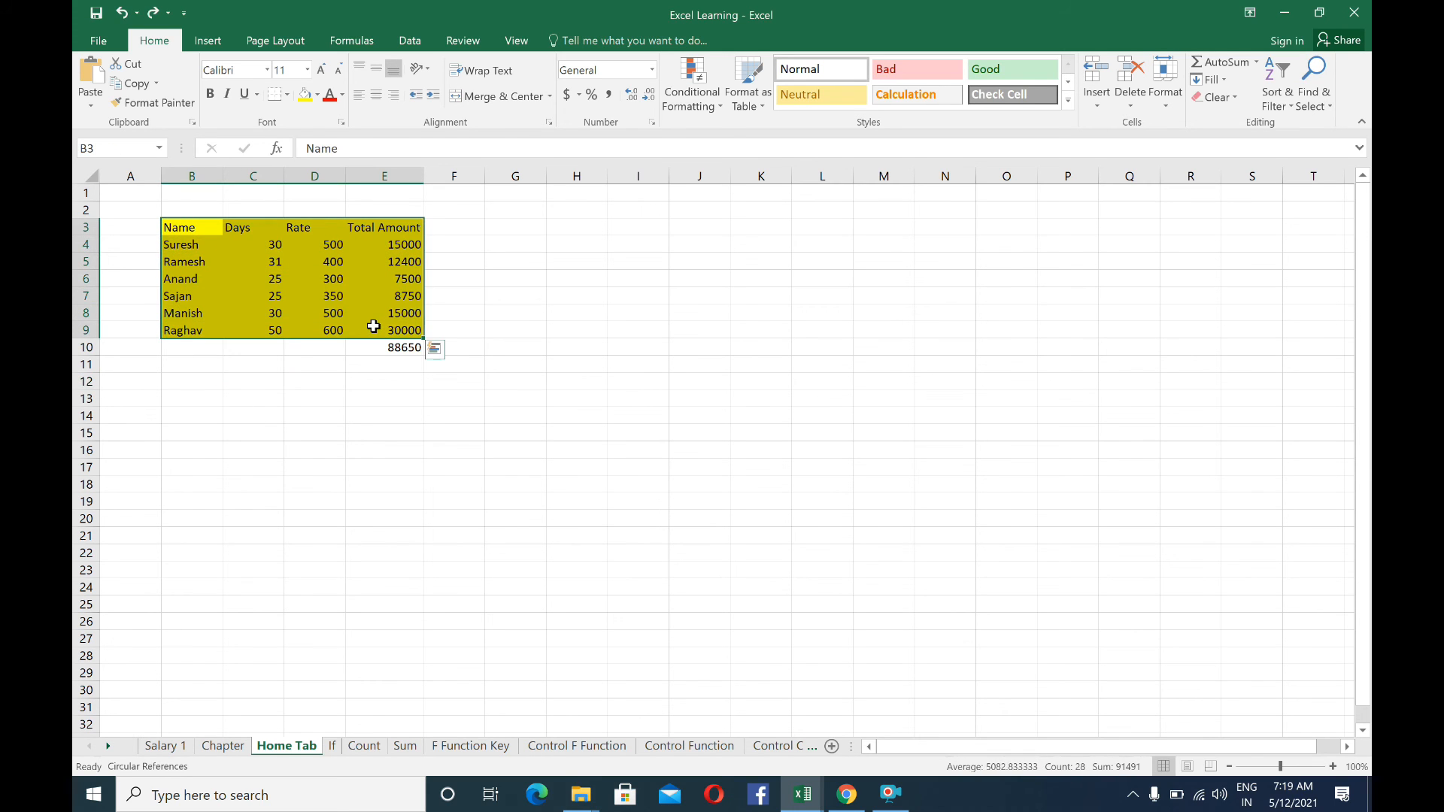
{"action": "key", "text": "ctrl+c"}
{"action": "left_click", "coordinate": [579, 223]}
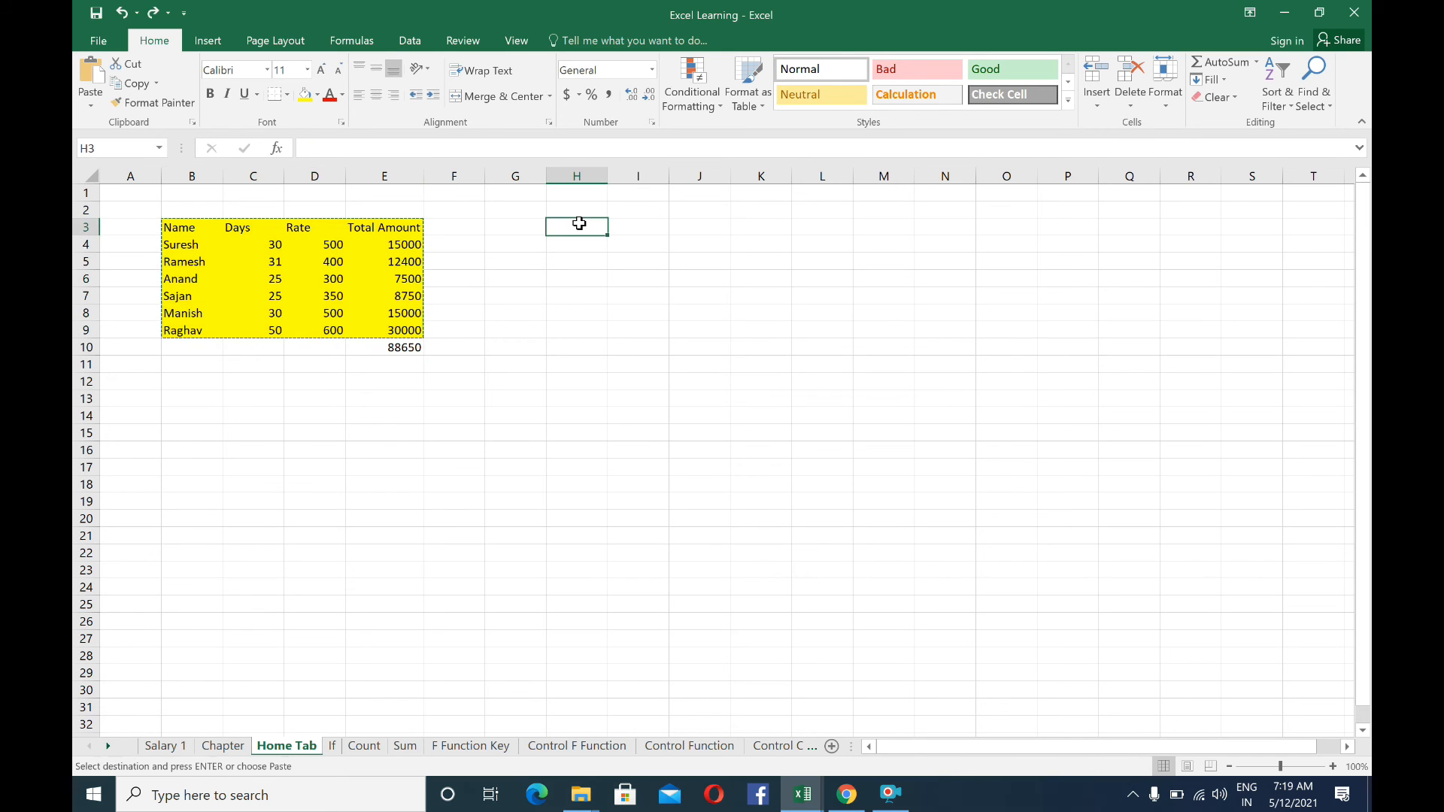
{"action": "key", "text": "ctrl+v"}
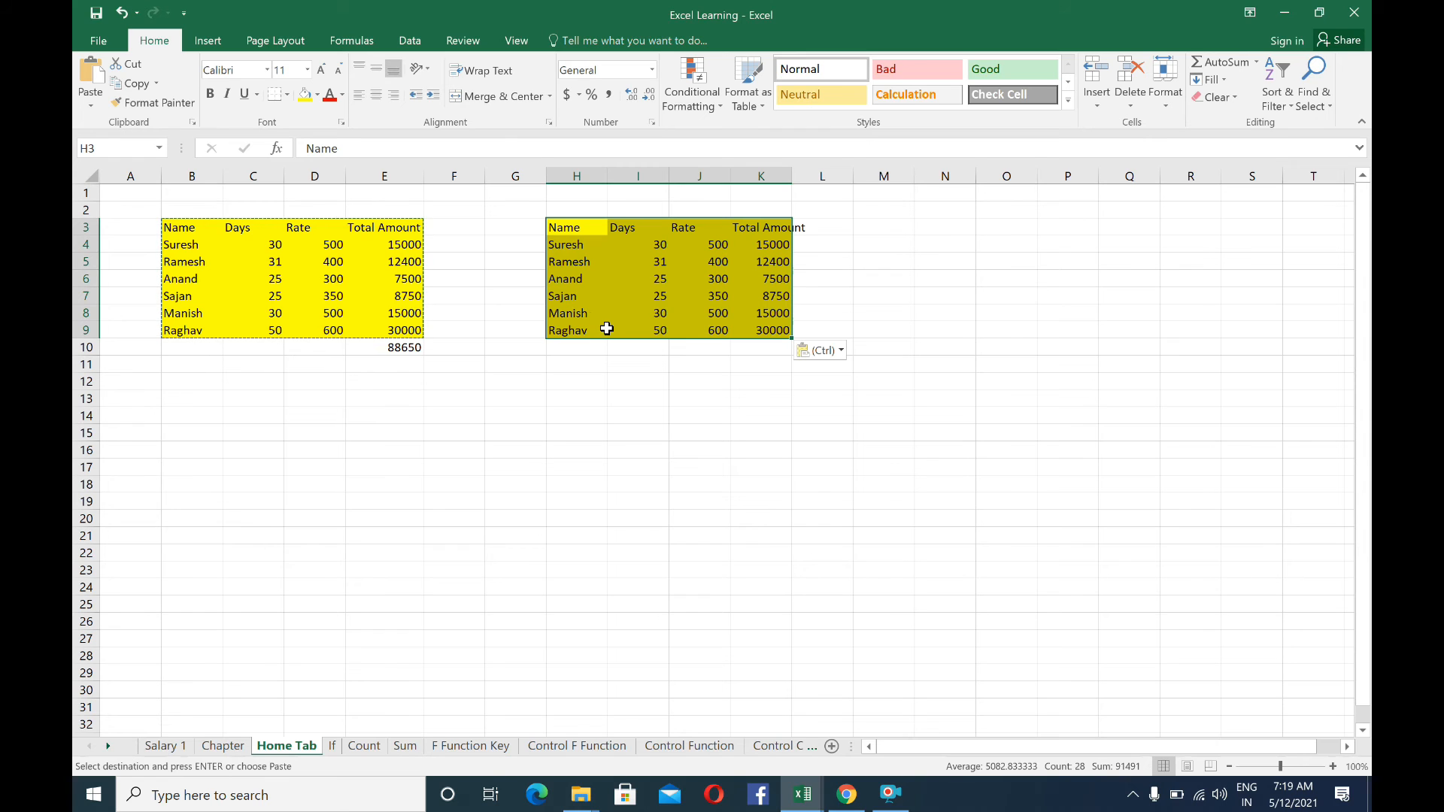
{"action": "key", "text": "Delete"}
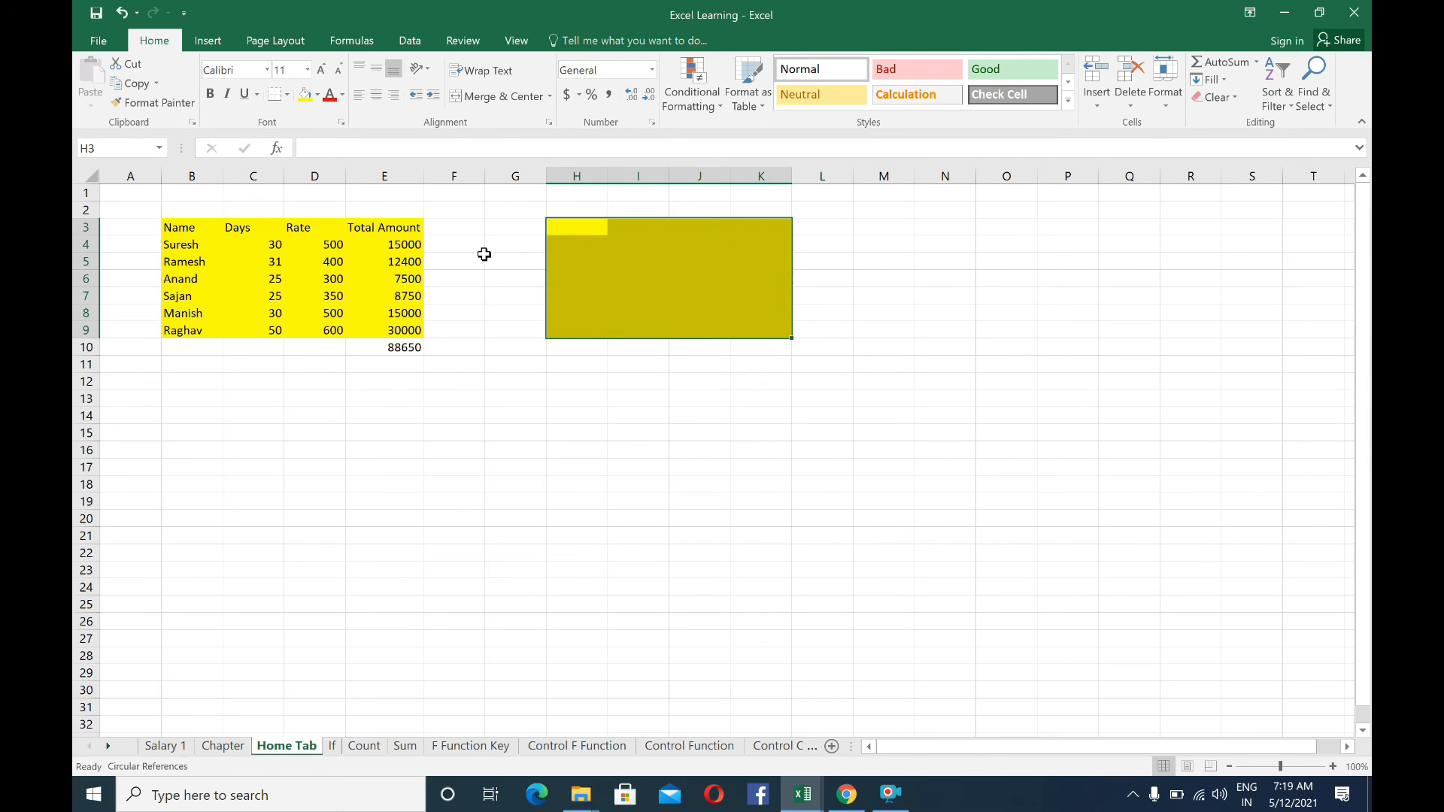
Try filling the total amount formula from E4 down to E21, and undo the fill
{"action": "left_click", "coordinate": [376, 246]}
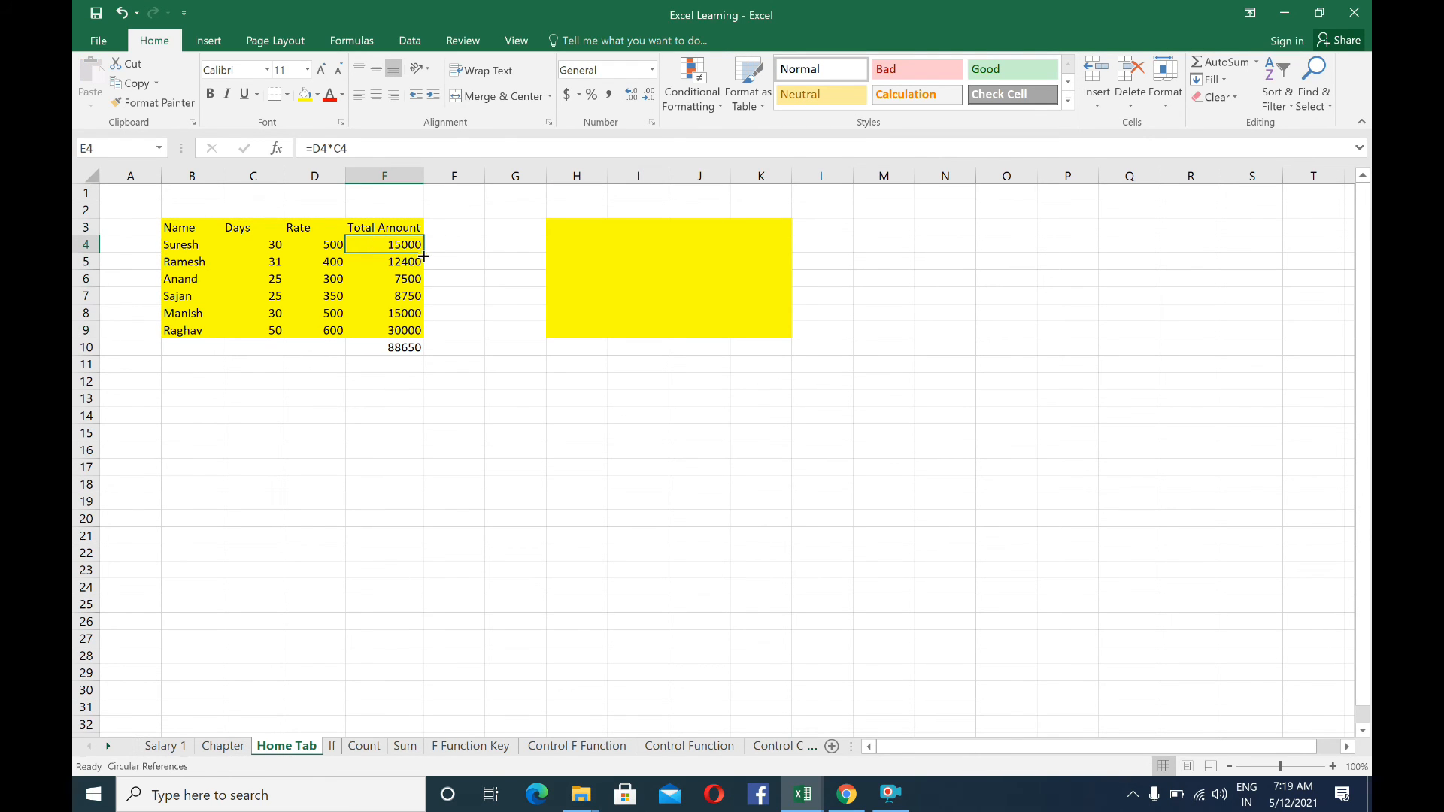
{"action": "left_click_drag", "start_coordinate": [423, 256], "coordinate": [433, 536]}
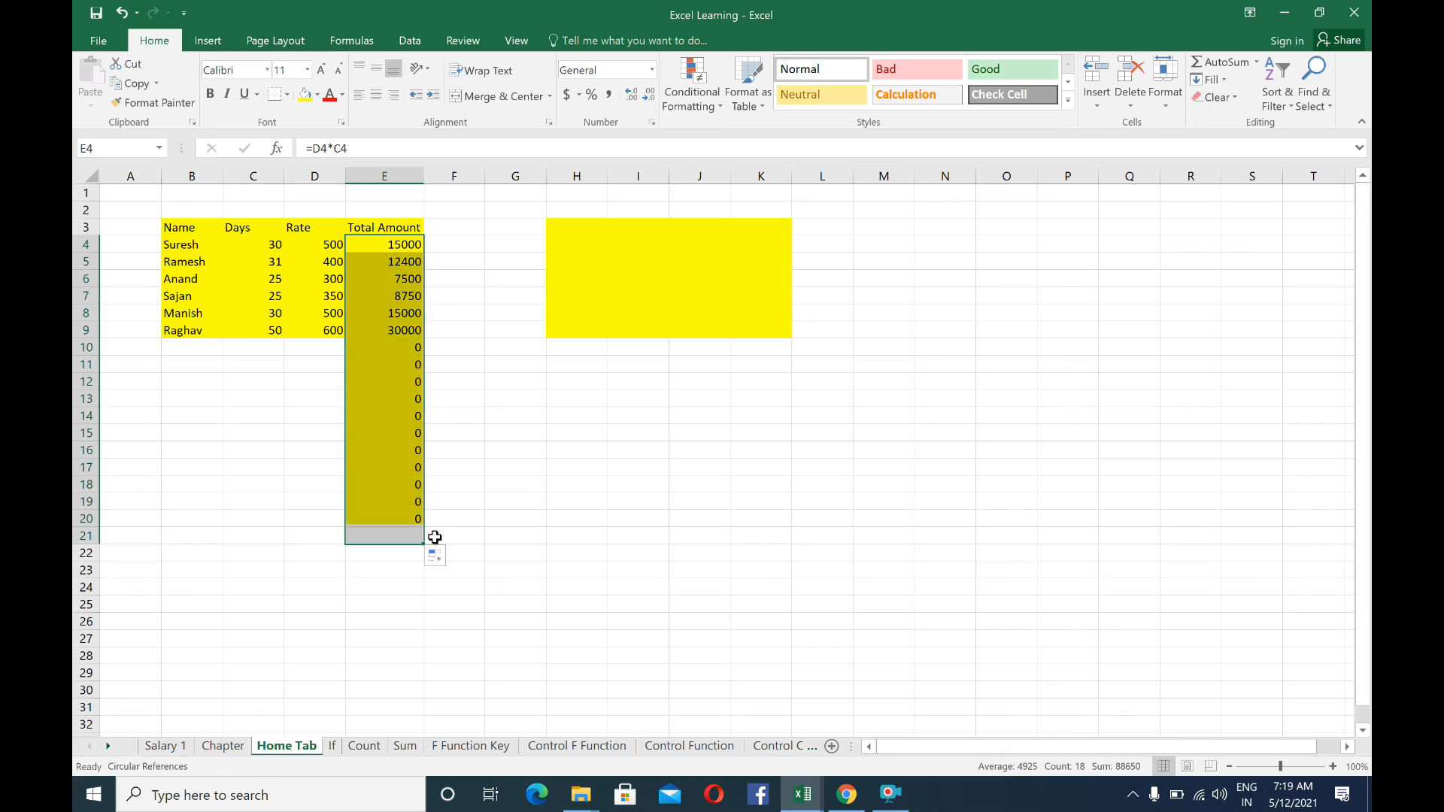
{"action": "left_click", "coordinate": [394, 254]}
{"action": "key", "text": "ctrl+z"}
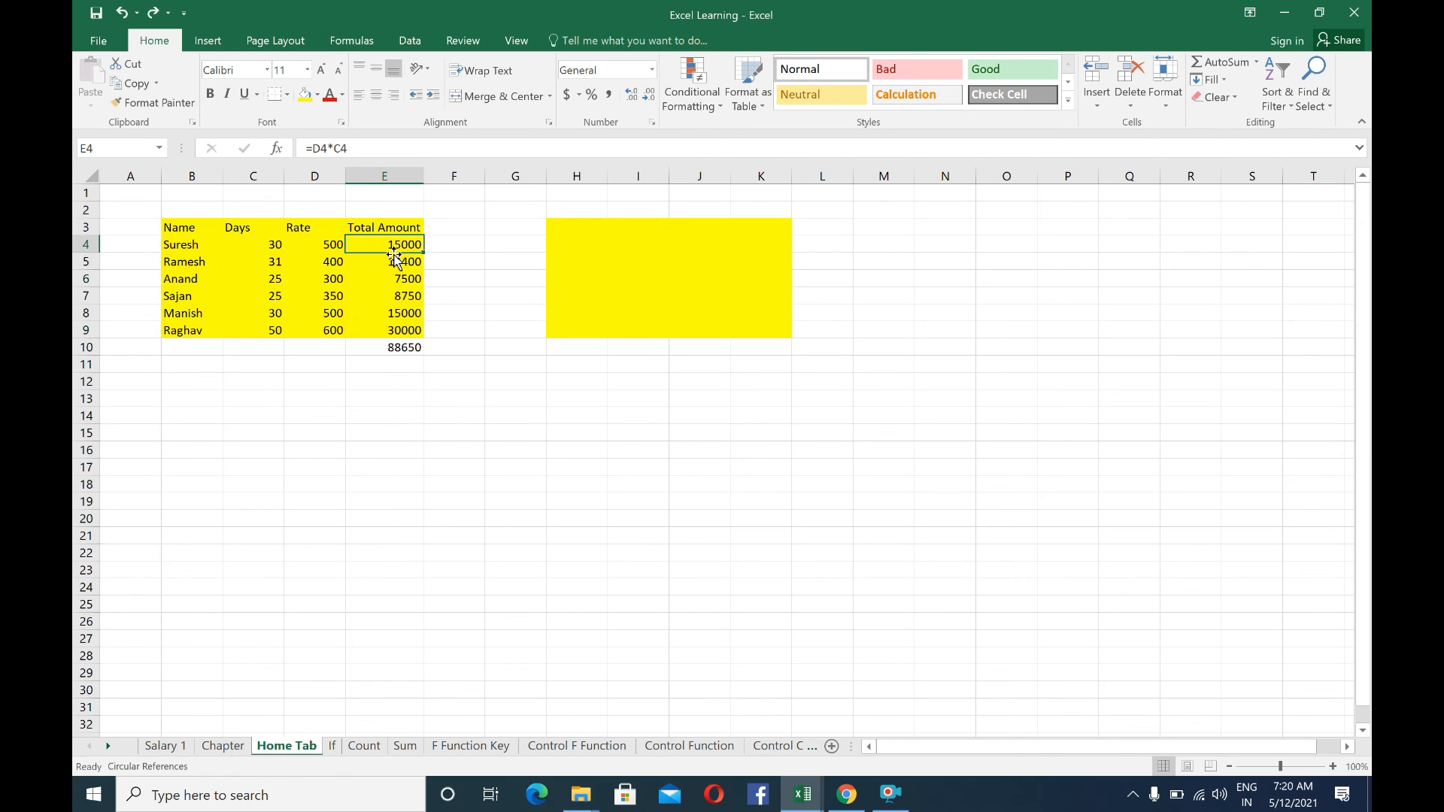
Delete columns H through K, which hold the second yellow-filled block, and select cell D11
{"action": "left_click_drag", "start_coordinate": [574, 176], "coordinate": [763, 171]}
{"action": "right_click", "coordinate": [583, 227]}
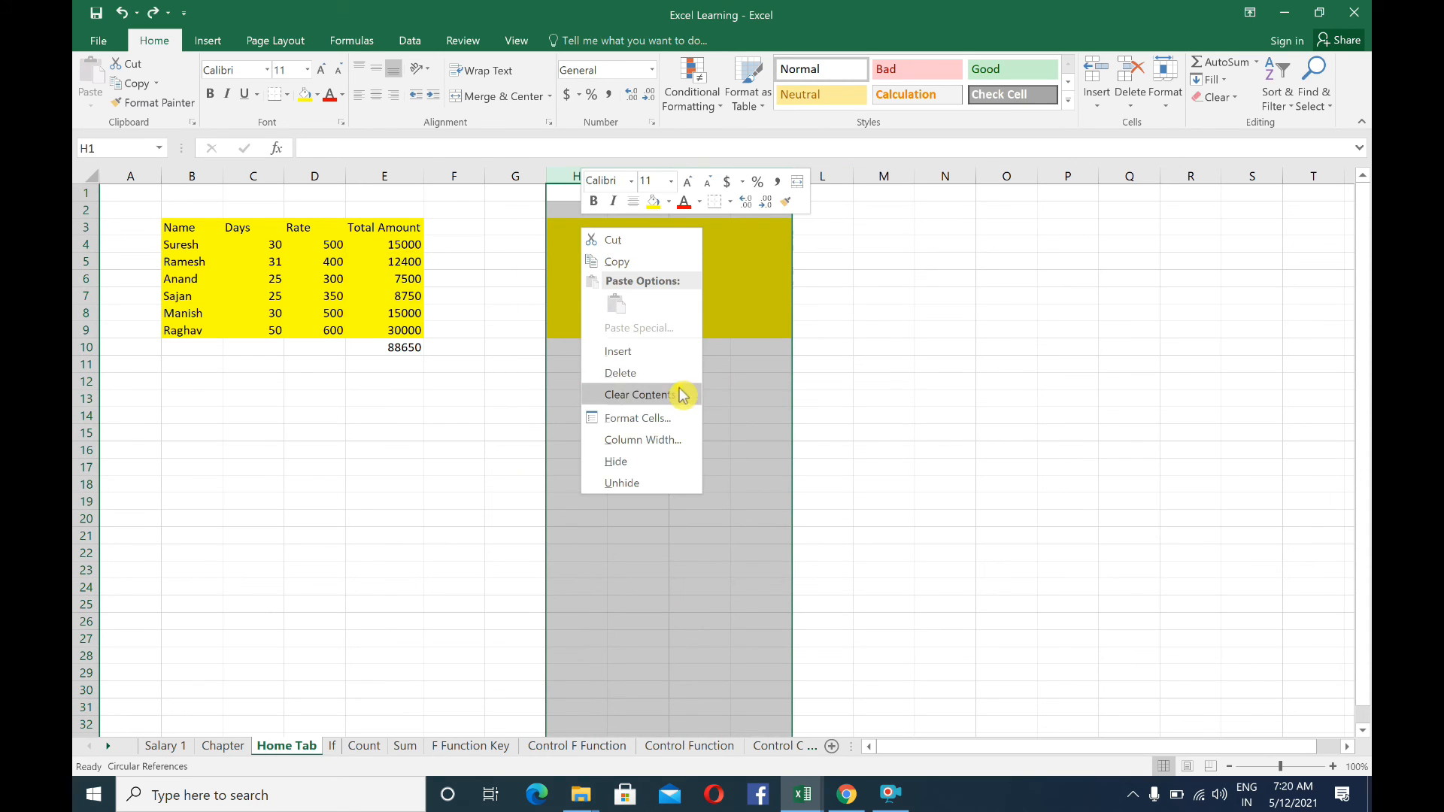
{"action": "left_click", "coordinate": [634, 374]}
{"action": "left_click", "coordinate": [496, 313]}
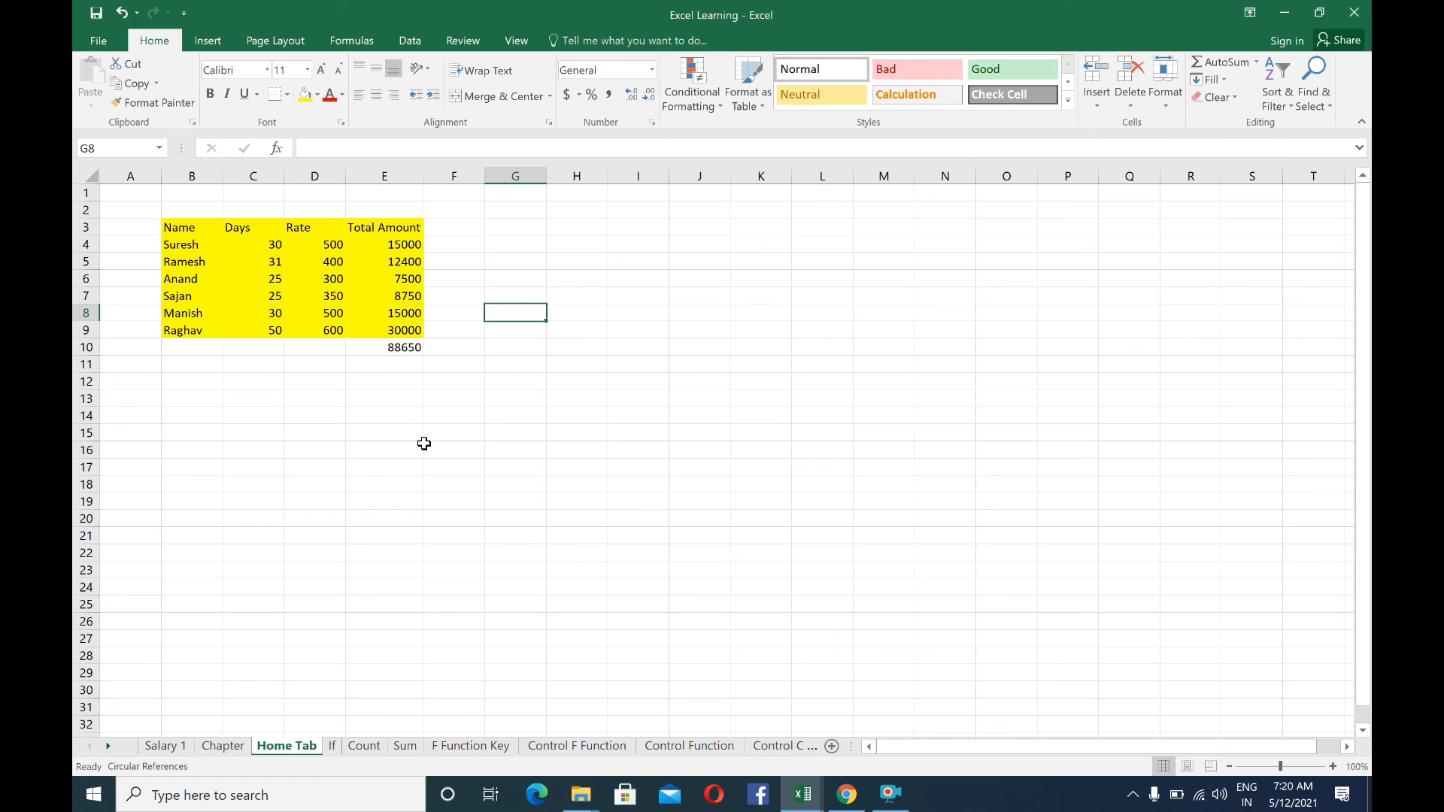
{"action": "left_click", "coordinate": [308, 363]}
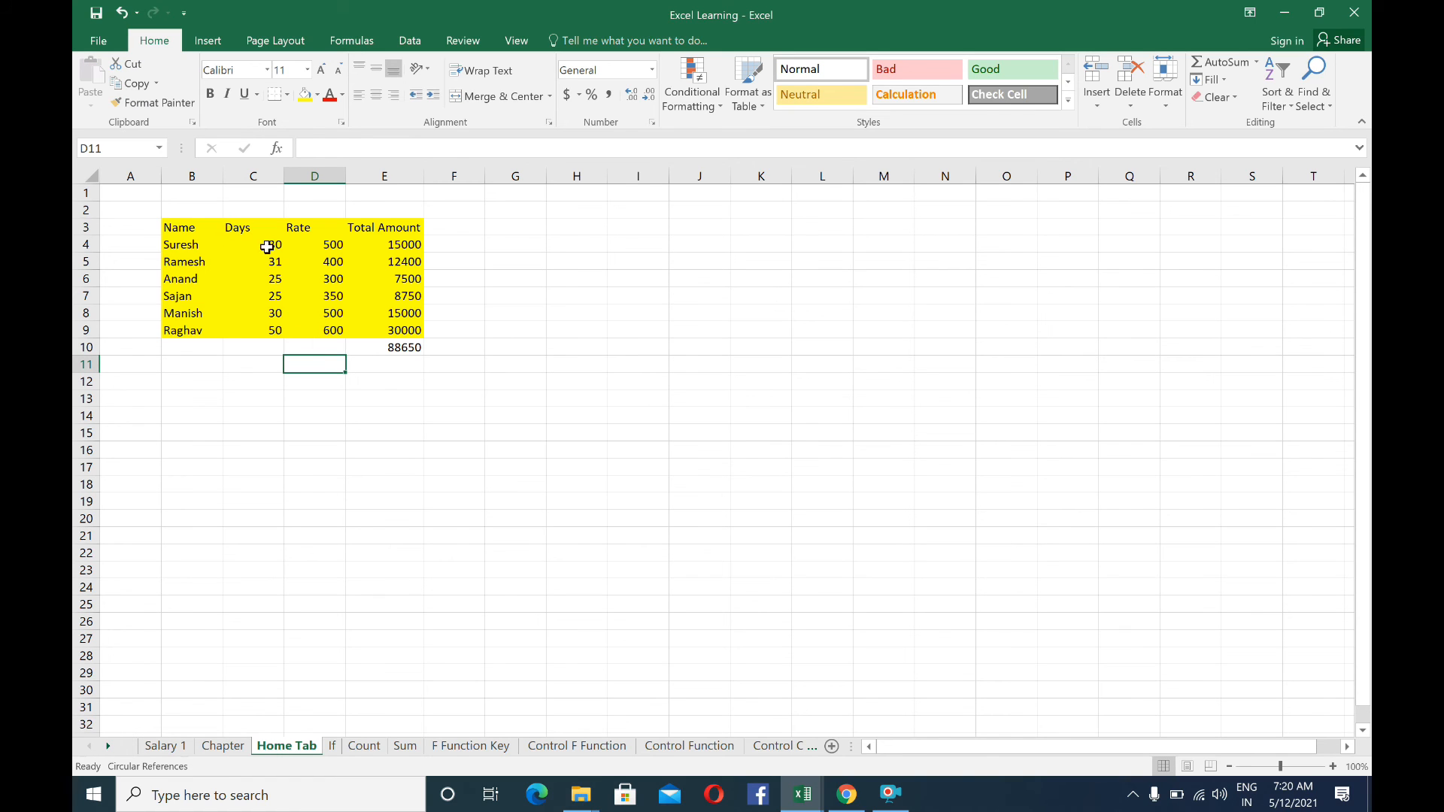
Close the Excel Learning workbook, minimize the Learn Excel workbook and reopen Excel Learning from the desktop
{"action": "left_click", "coordinate": [1354, 12]}
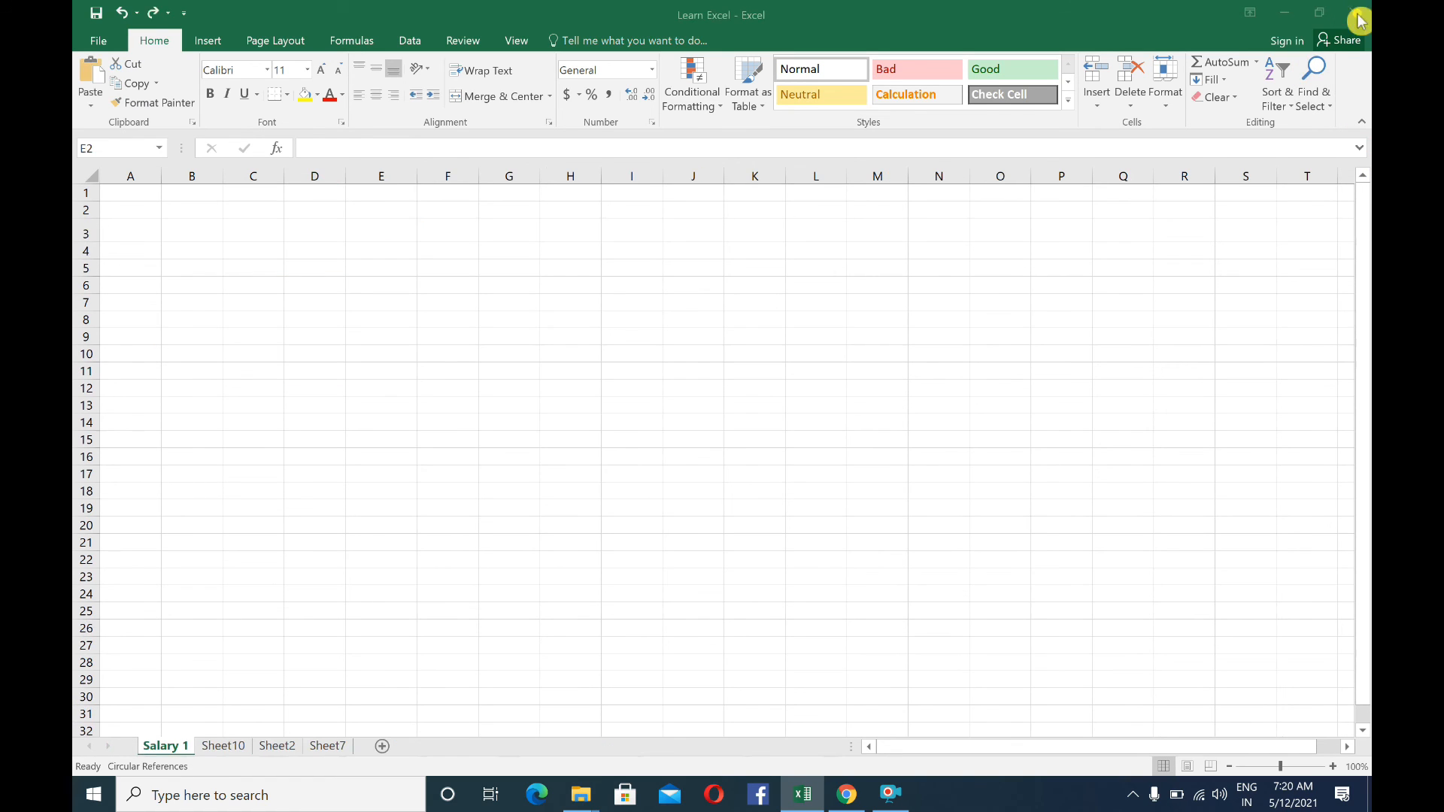
{"action": "left_click", "coordinate": [1283, 12]}
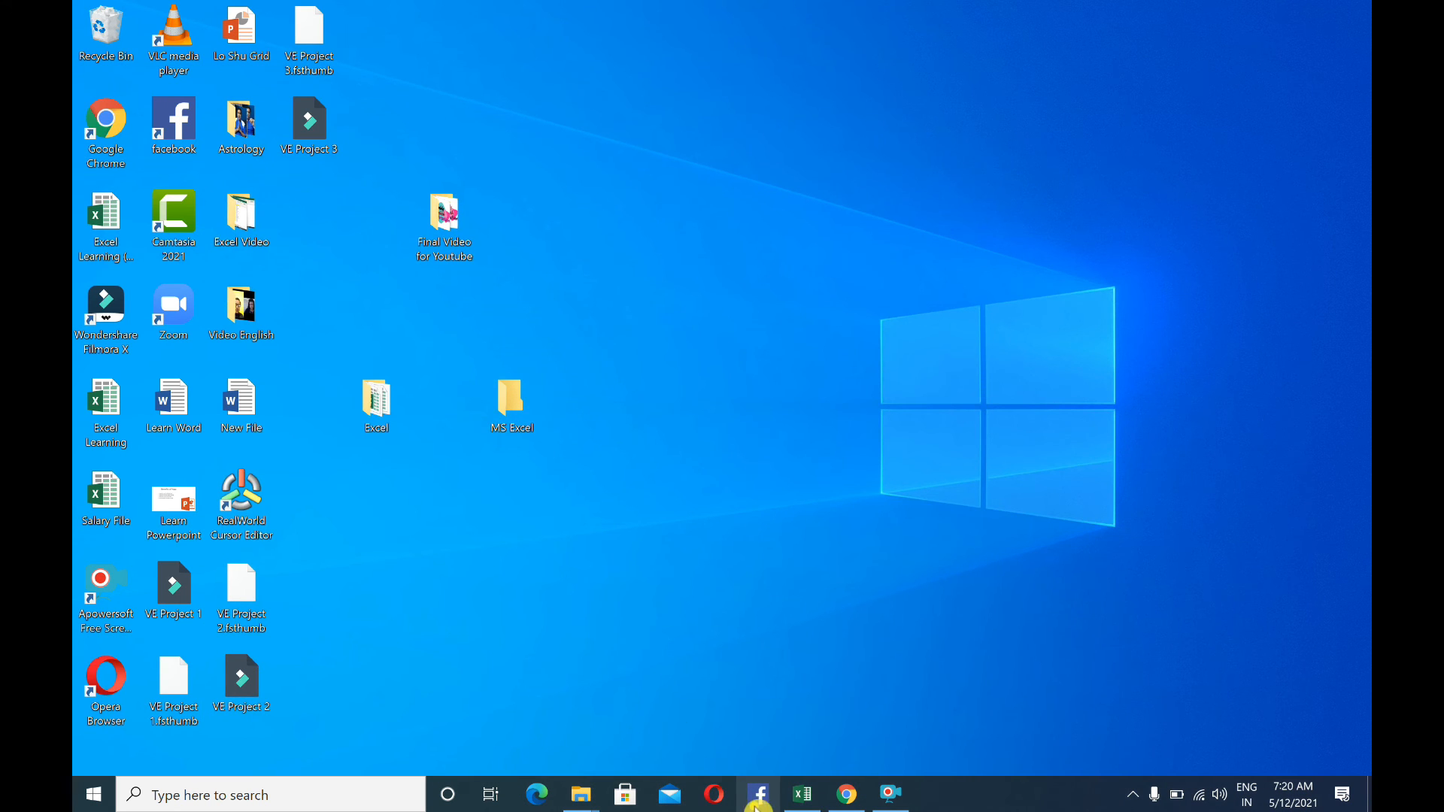
{"action": "left_click", "coordinate": [802, 795]}
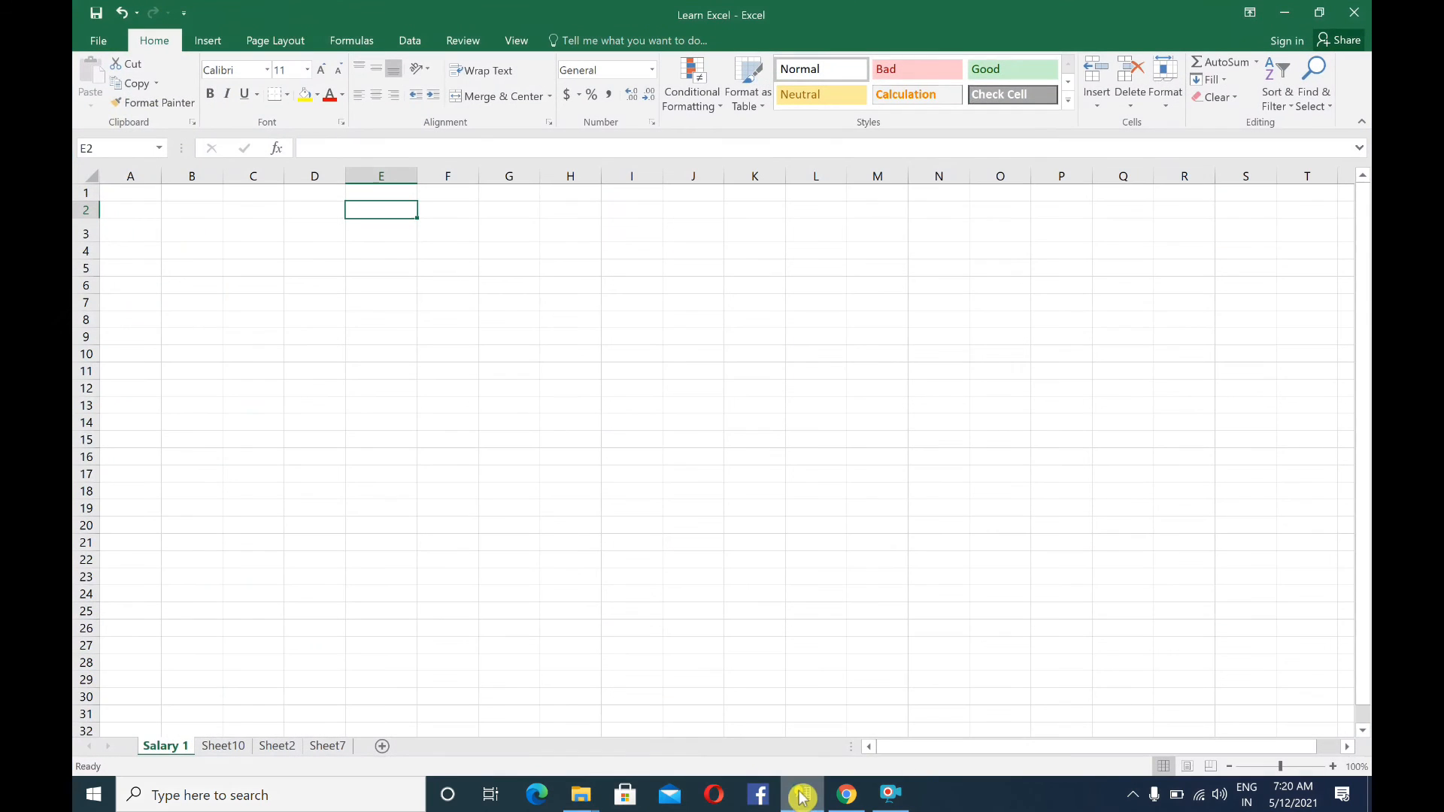
{"action": "left_click", "coordinate": [585, 795]}
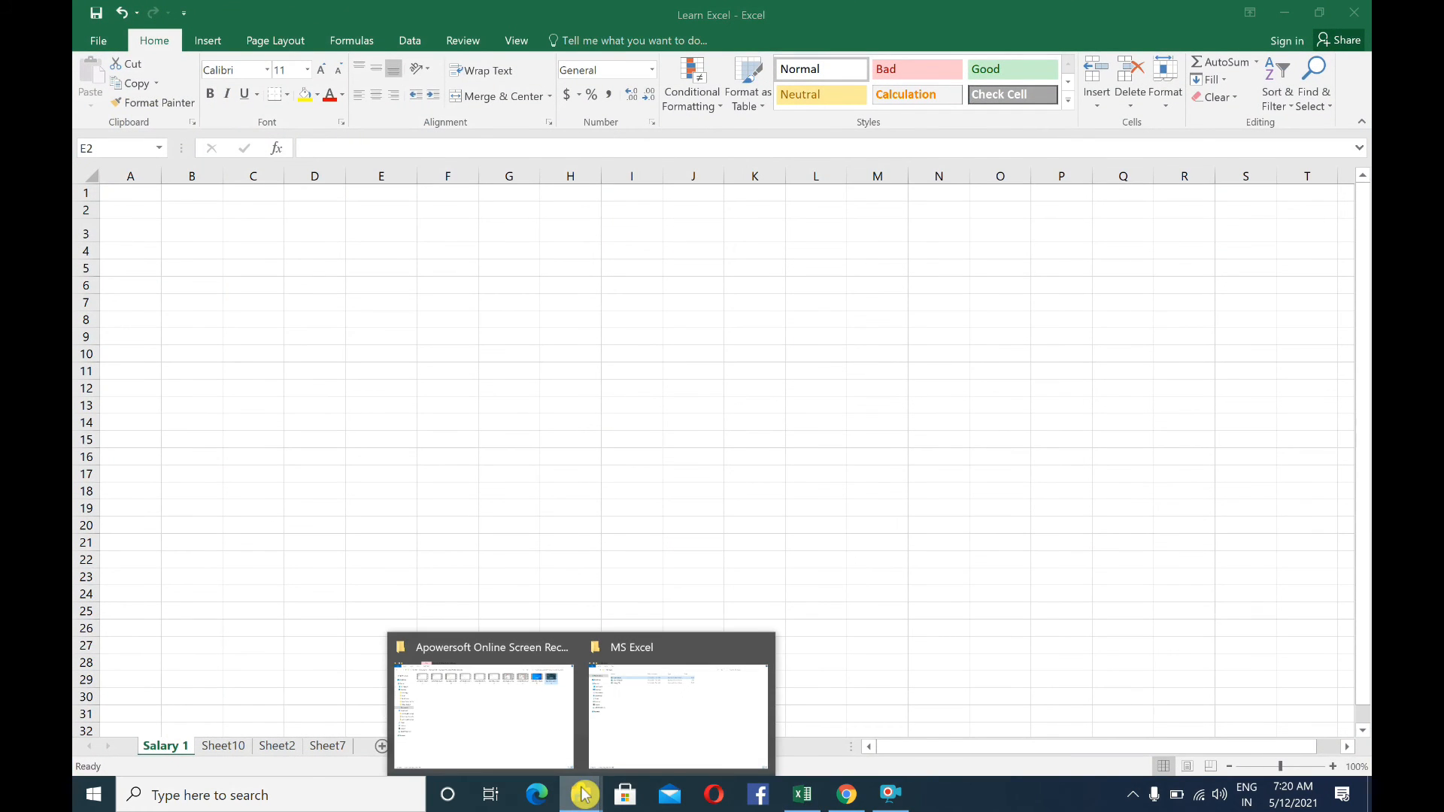
{"action": "left_click", "coordinate": [1284, 12]}
{"action": "double_click", "coordinate": [109, 398]}
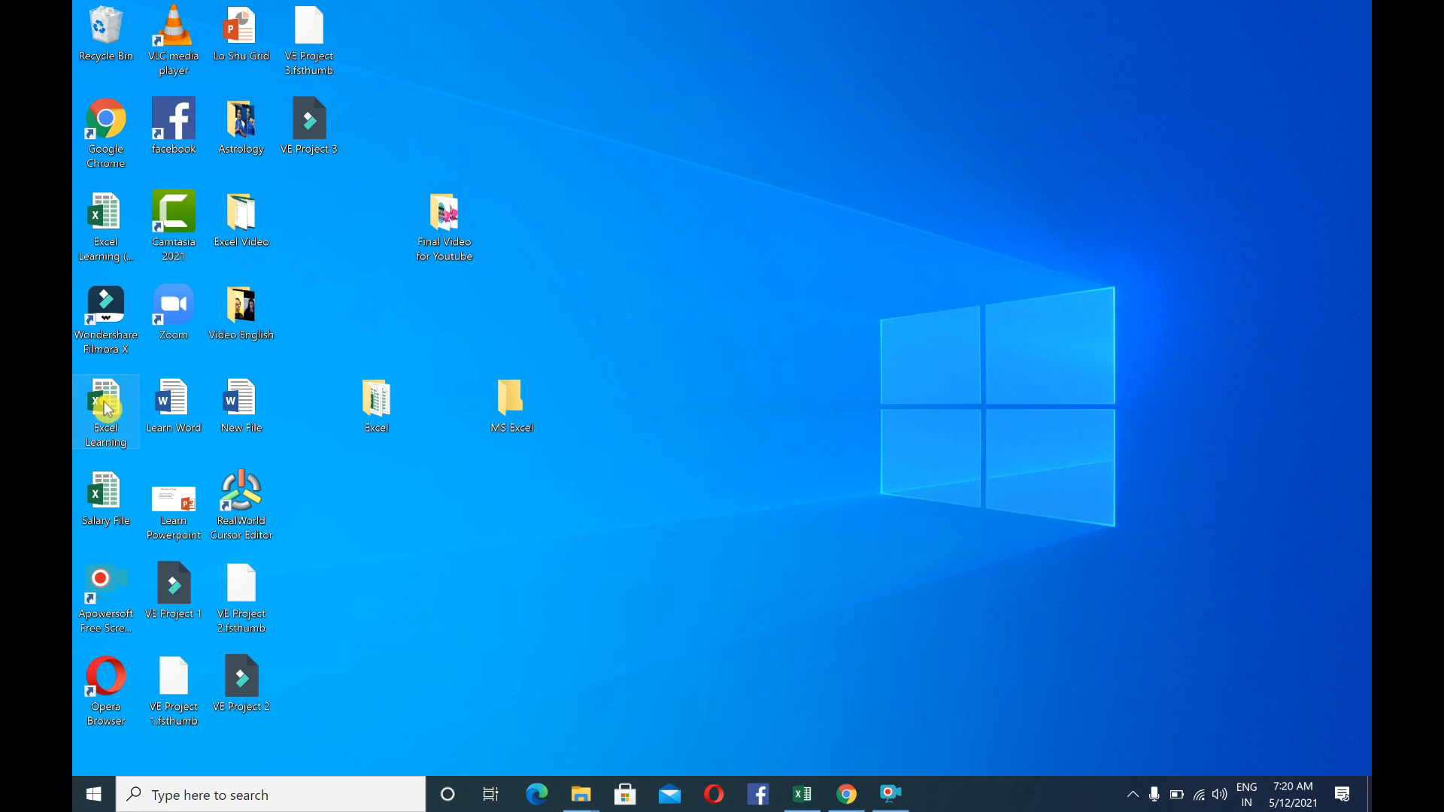
{"action": "left_click", "coordinate": [1059, 363]}
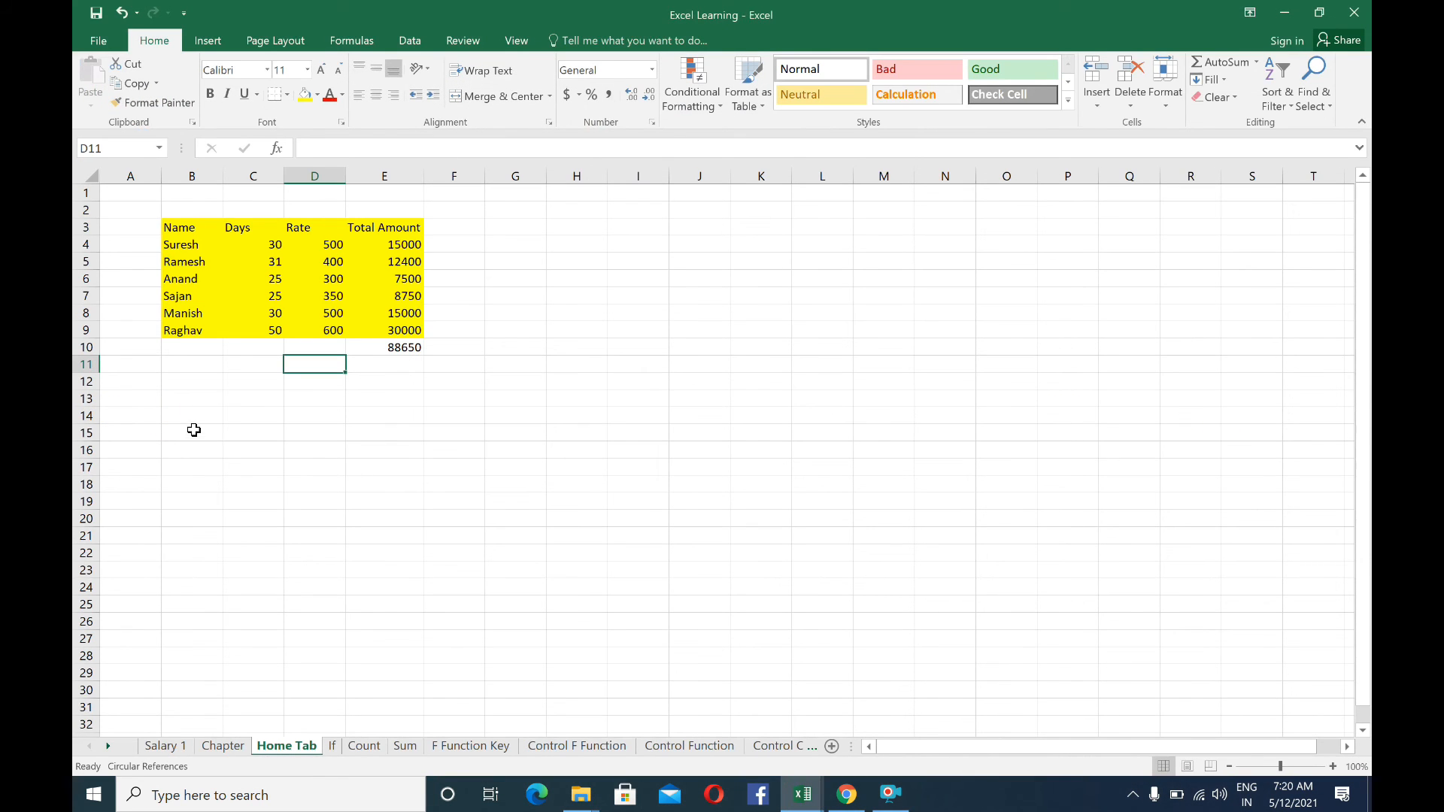
Open the Save As dialog for the workbook from cell B11 and cancel it without saving
{"action": "left_click", "coordinate": [211, 365]}
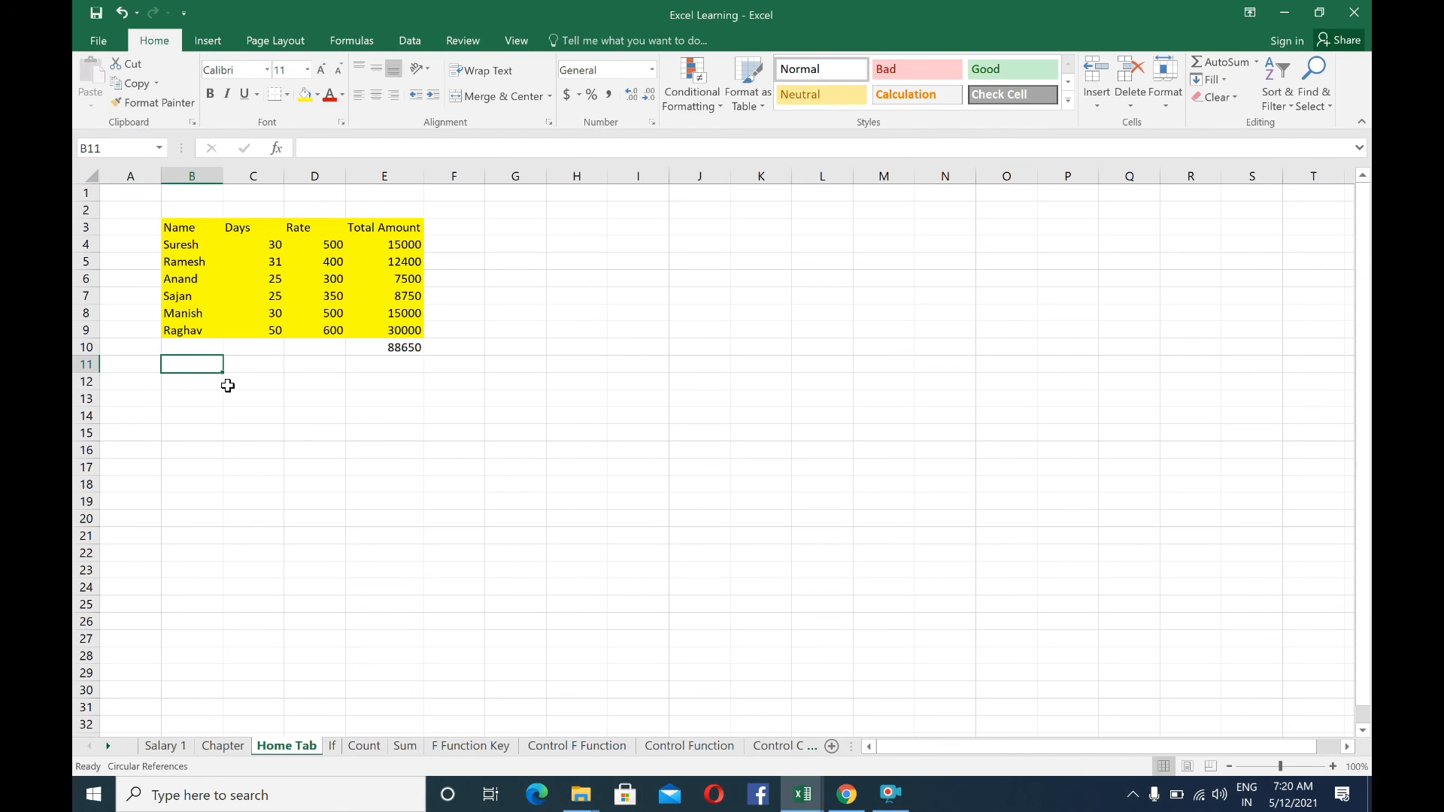
{"action": "key", "text": "F12"}
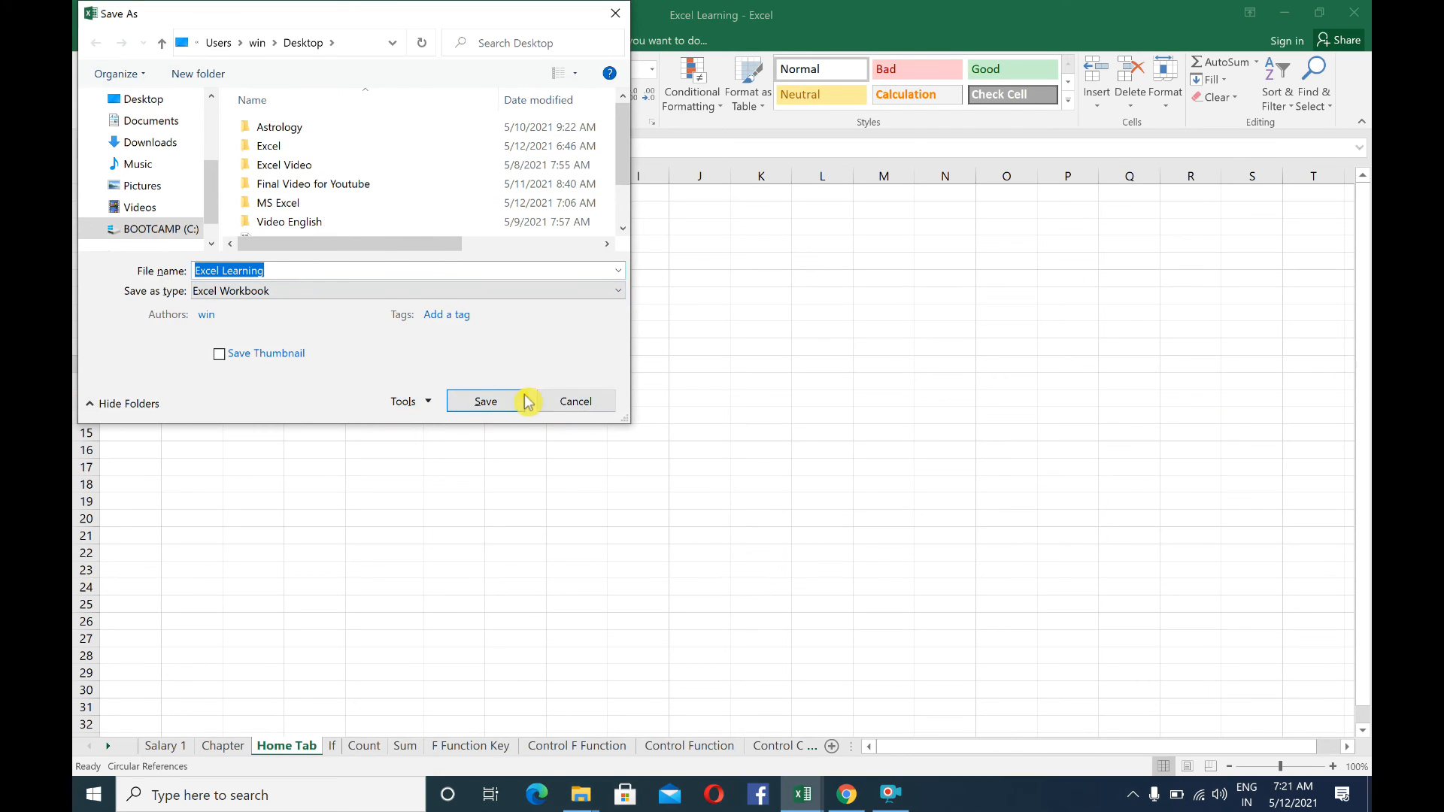
{"action": "left_click", "coordinate": [551, 410]}
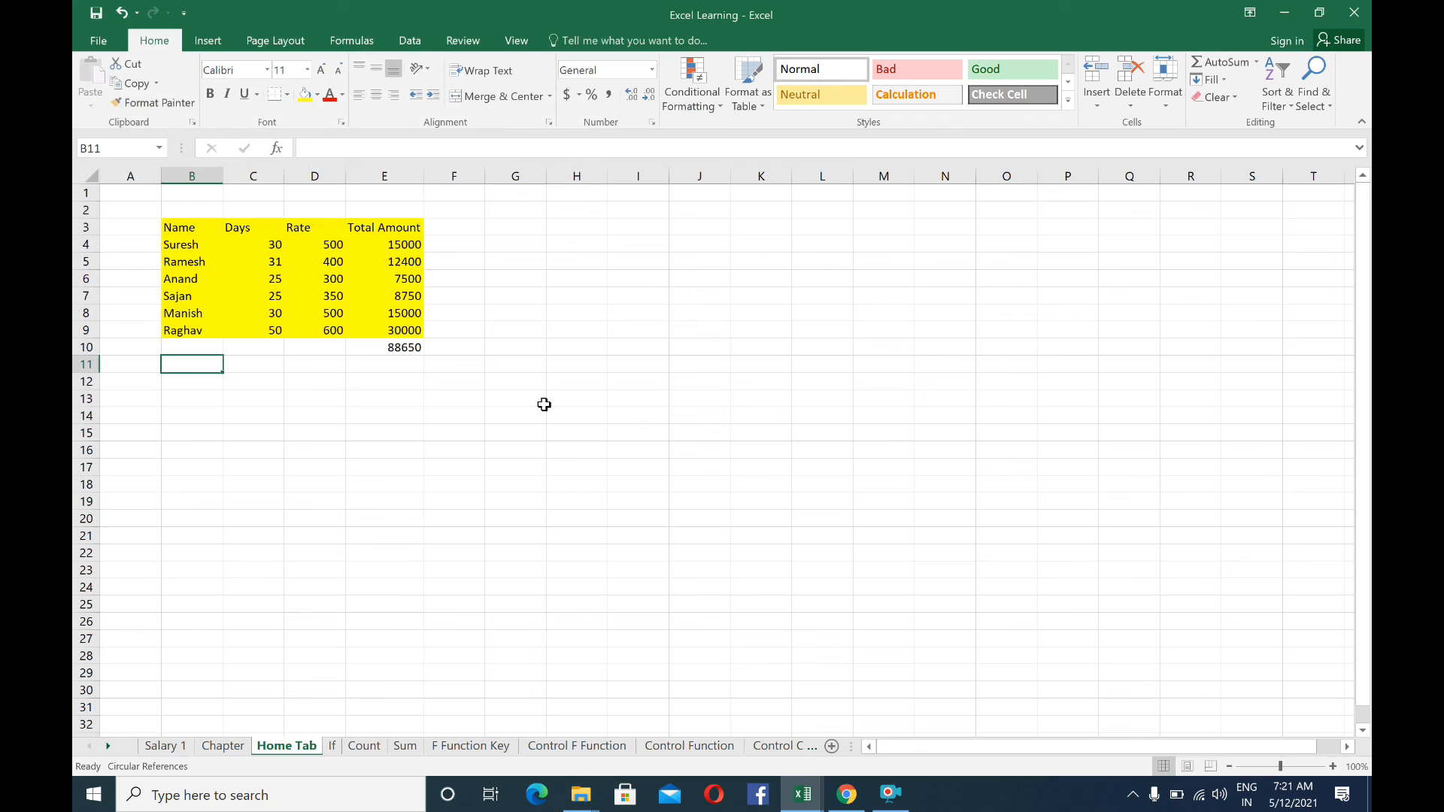
{"action": "left_click", "coordinate": [325, 397]}
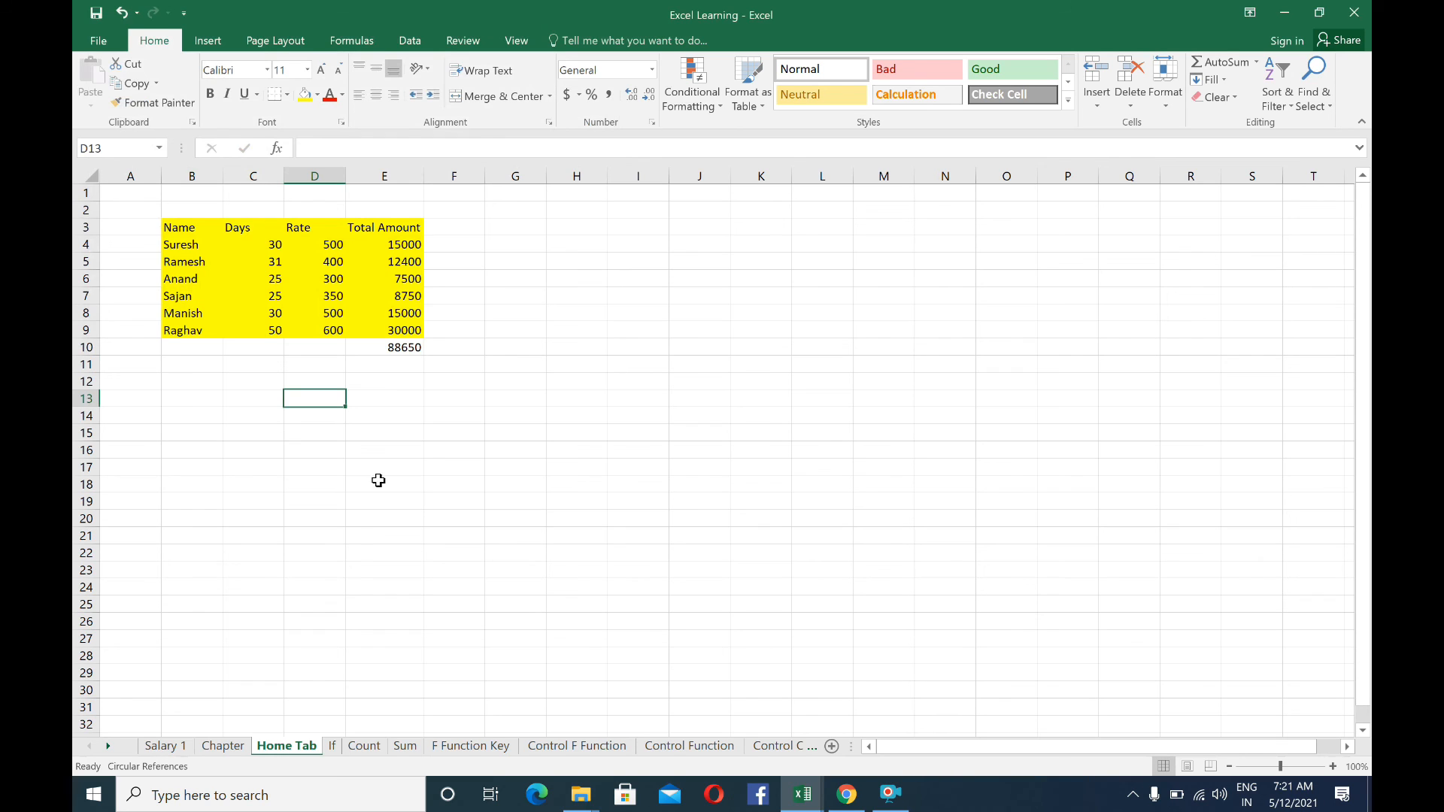
{"action": "left_click", "coordinate": [290, 363]}
{"action": "left_click", "coordinate": [260, 371]}
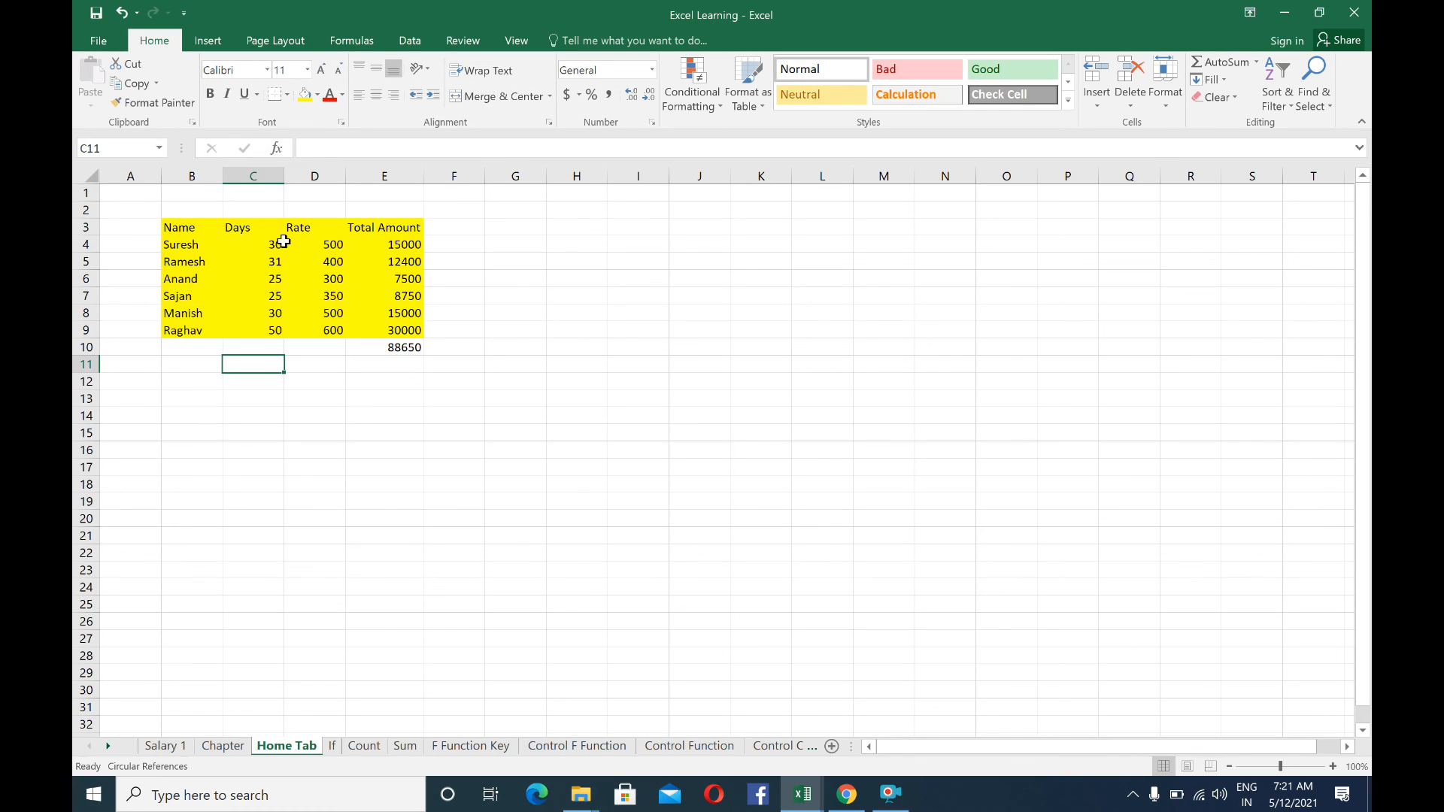
Zoom the worksheet out to 45%, zoom it back in to 83% and select cell C6
{"action": "left_click", "coordinate": [1282, 769]}
{"action": "left_click_drag", "start_coordinate": [1285, 770], "coordinate": [1254, 770]}
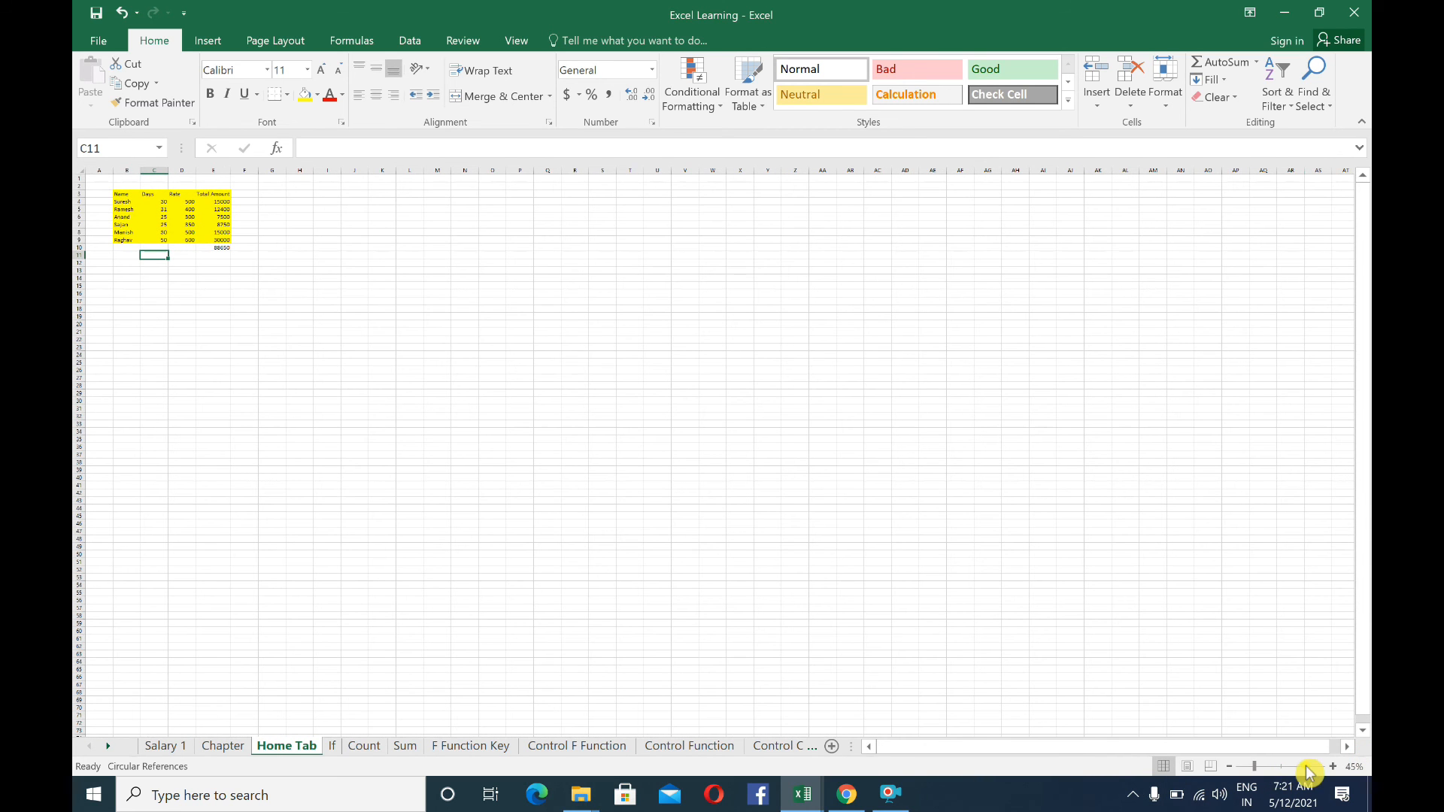
{"action": "left_click", "coordinate": [1254, 767]}
{"action": "left_click_drag", "start_coordinate": [1255, 767], "coordinate": [1272, 772]}
{"action": "left_click", "coordinate": [204, 255]}
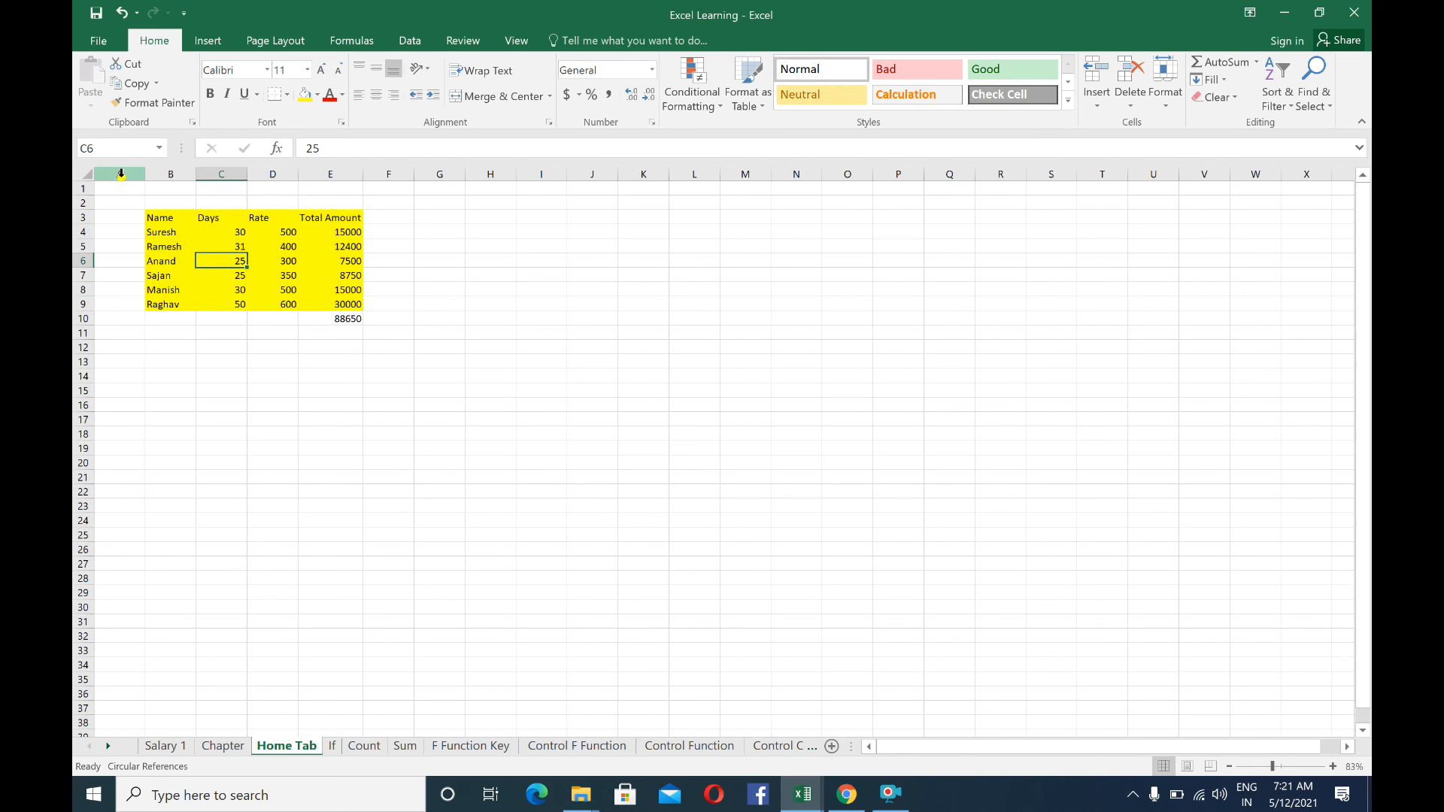
Select the entire worksheet and set its zoom magnification to 25%
{"action": "left_click", "coordinate": [88, 174]}
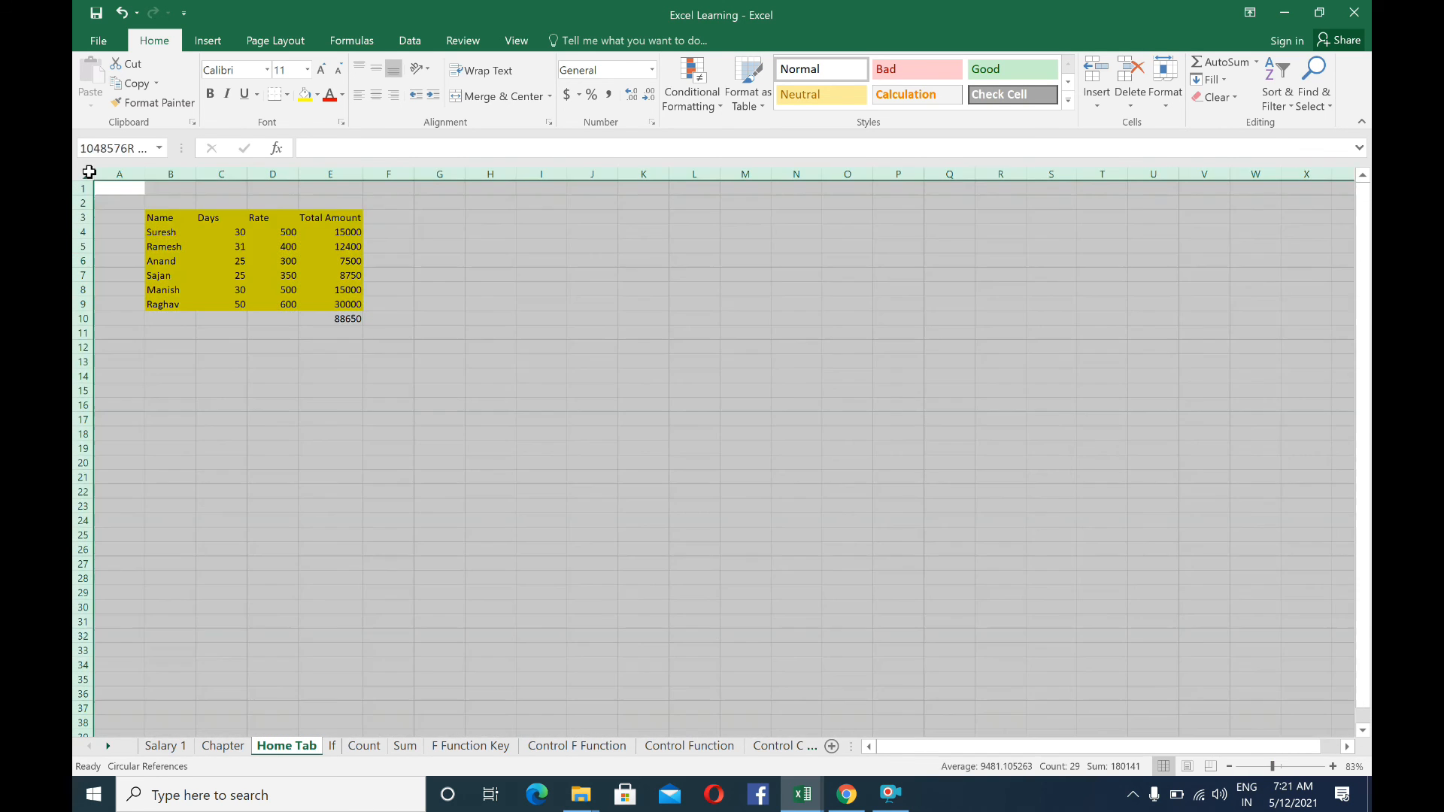
{"action": "left_click", "coordinate": [517, 42]}
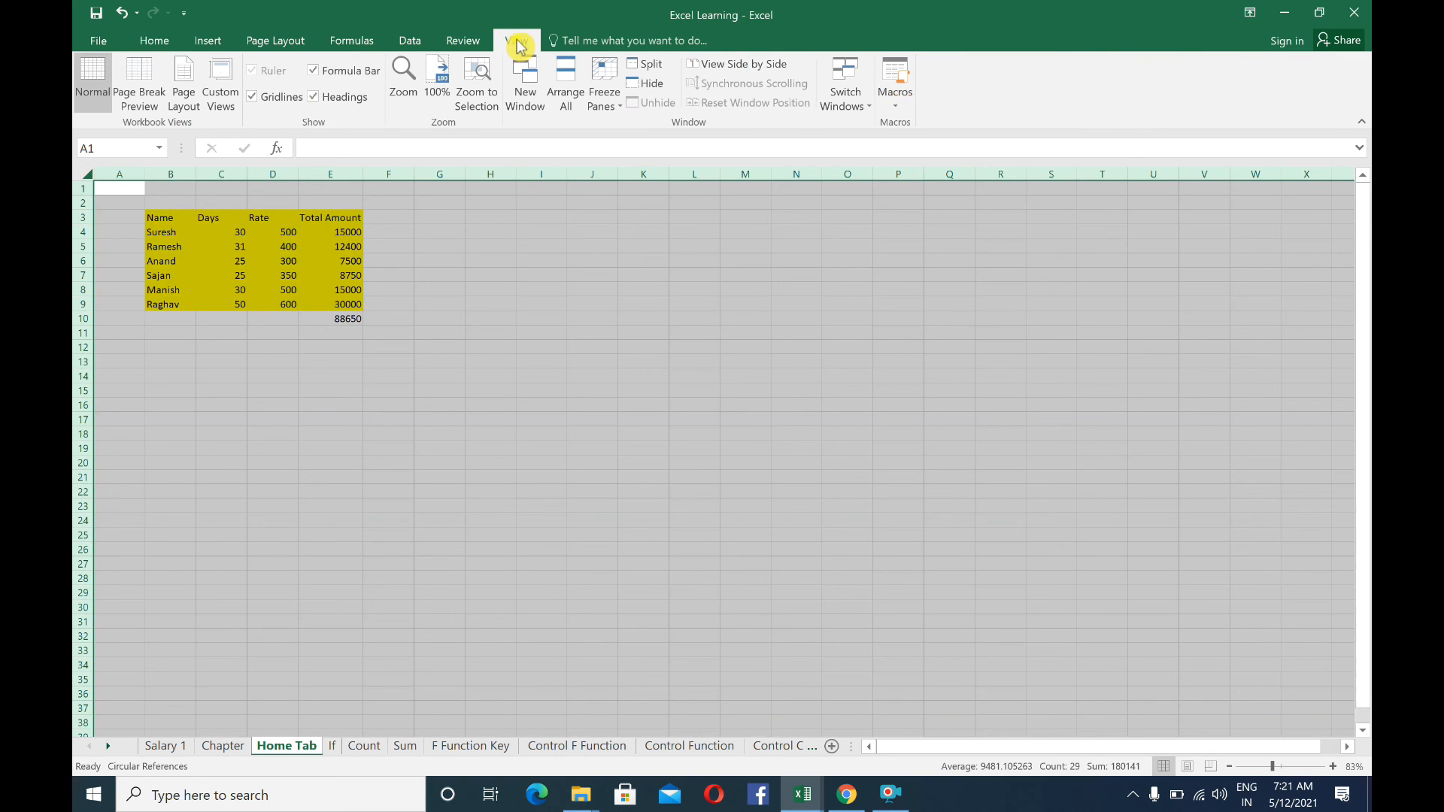
{"action": "left_click", "coordinate": [404, 84]}
{"action": "left_click", "coordinate": [319, 203]}
{"action": "left_click", "coordinate": [322, 222]}
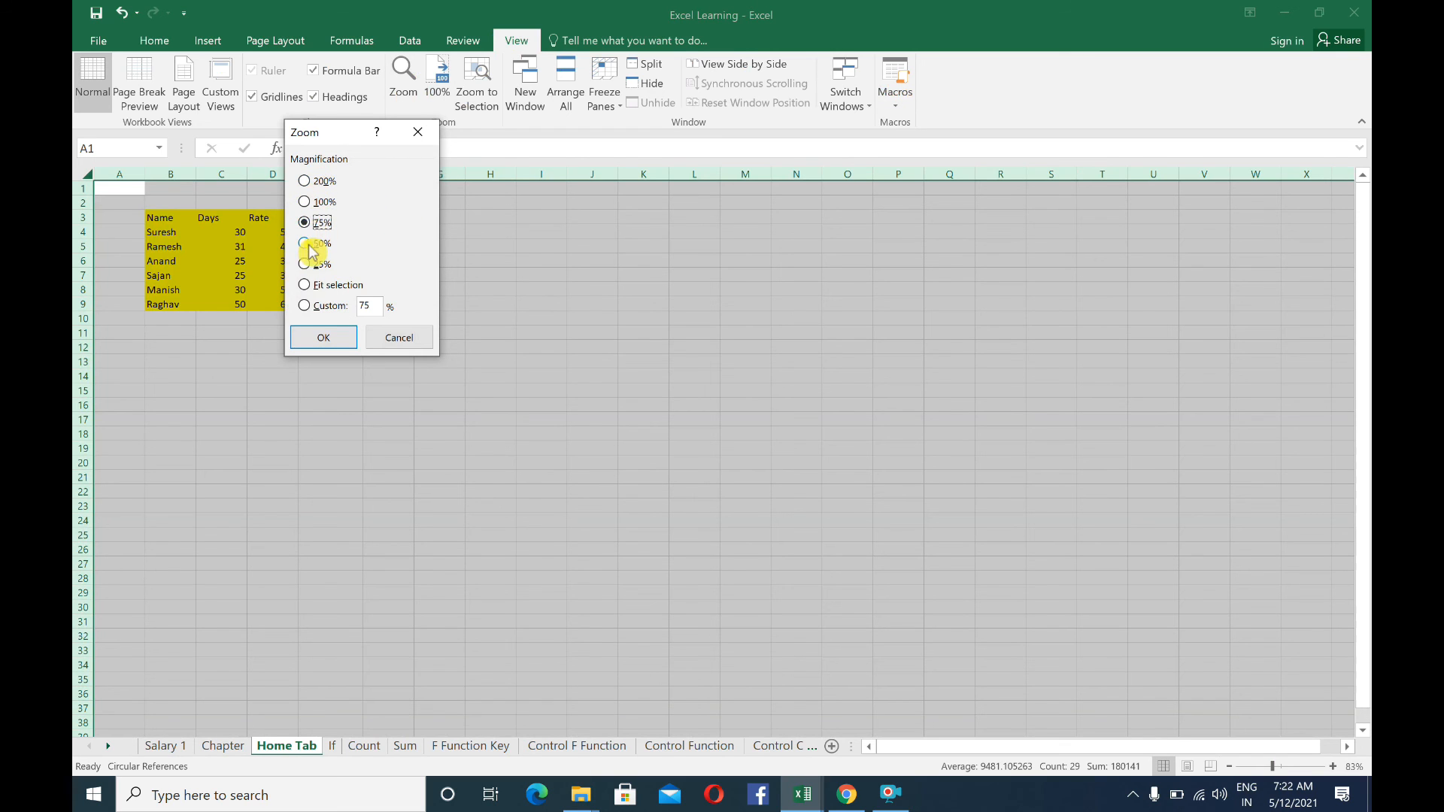
{"action": "left_click", "coordinate": [305, 265]}
{"action": "left_click", "coordinate": [338, 335]}
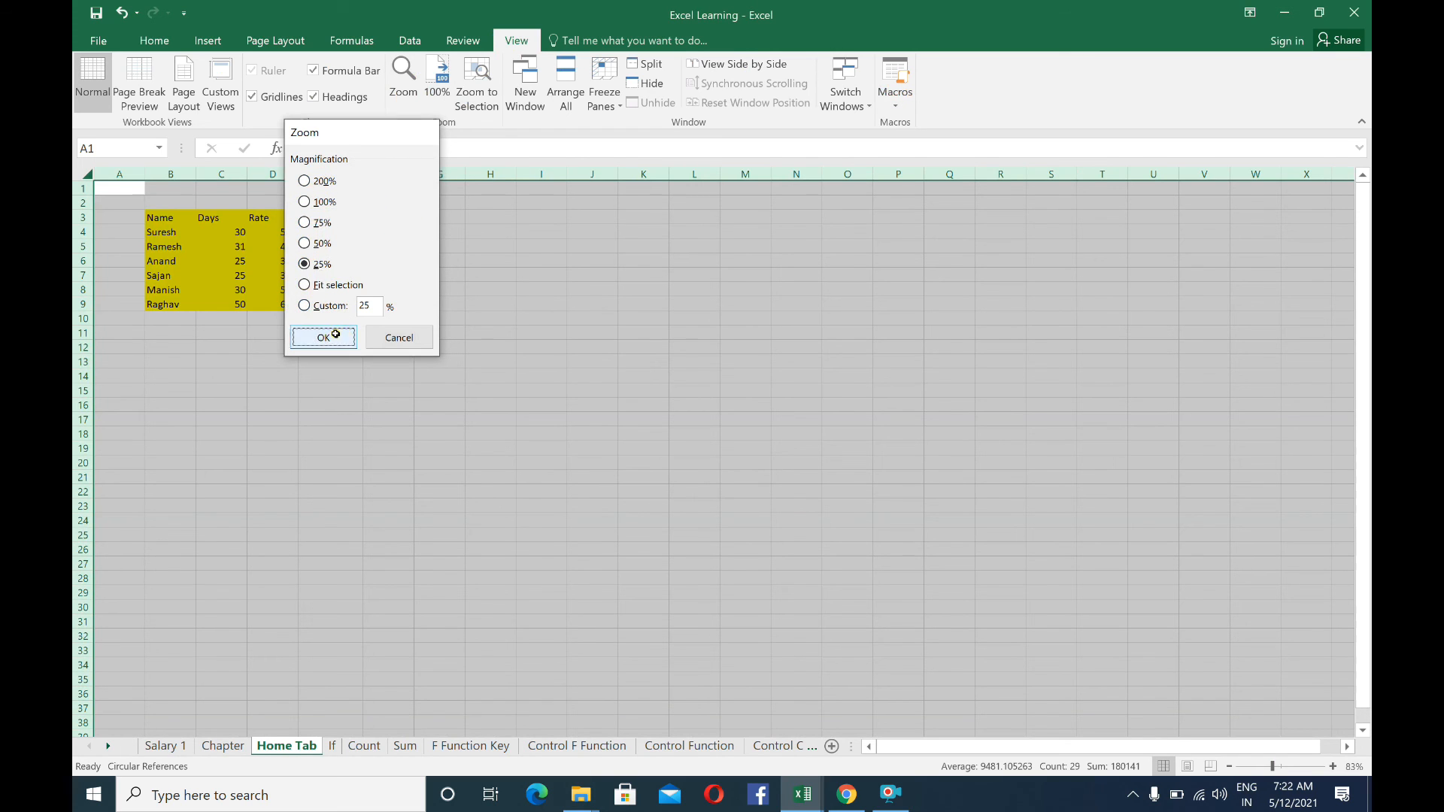
Set the worksheet's zoom magnification to 100% and select cell B9
{"action": "left_click", "coordinate": [403, 83]}
{"action": "left_click", "coordinate": [331, 203]}
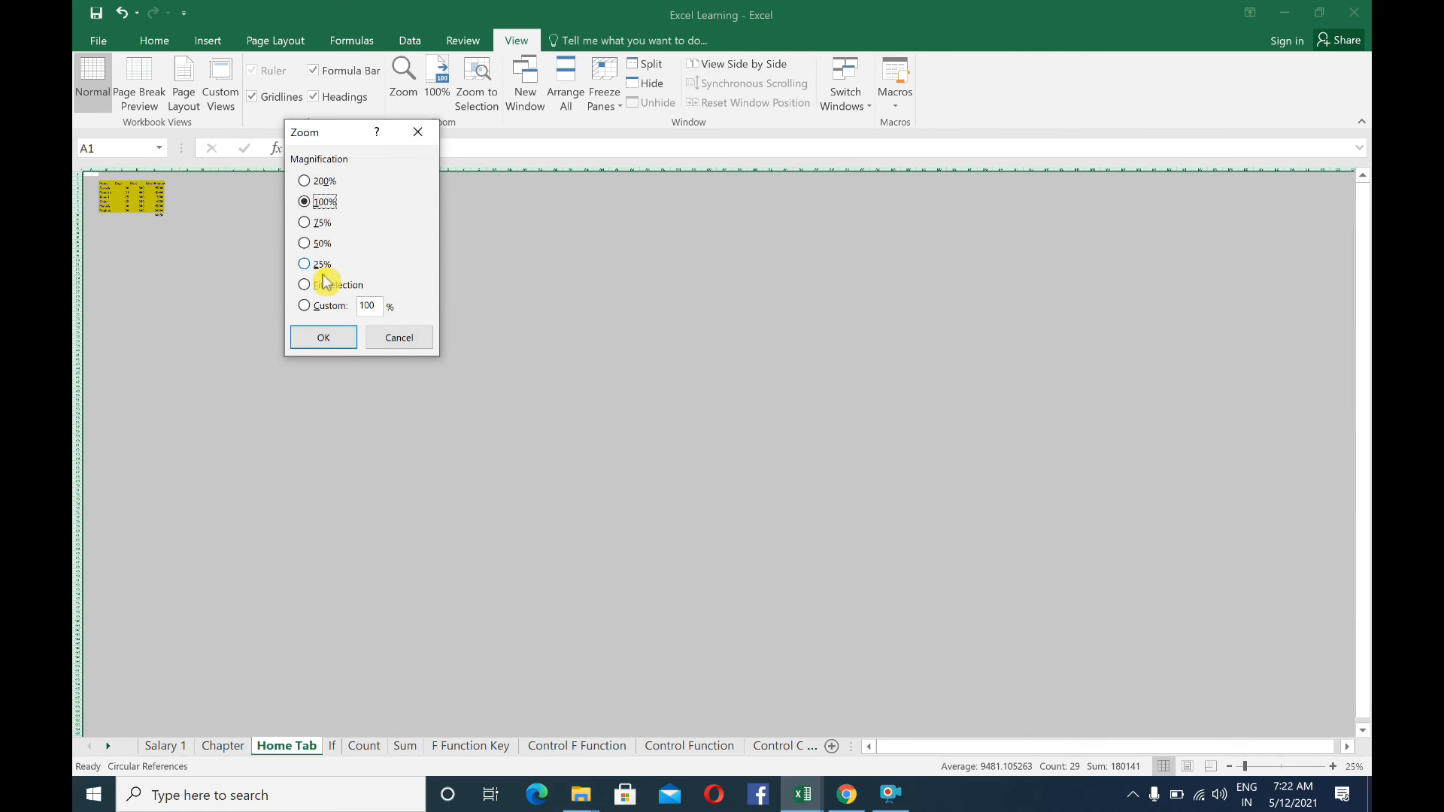
{"action": "left_click", "coordinate": [323, 340]}
{"action": "left_click", "coordinate": [200, 325]}
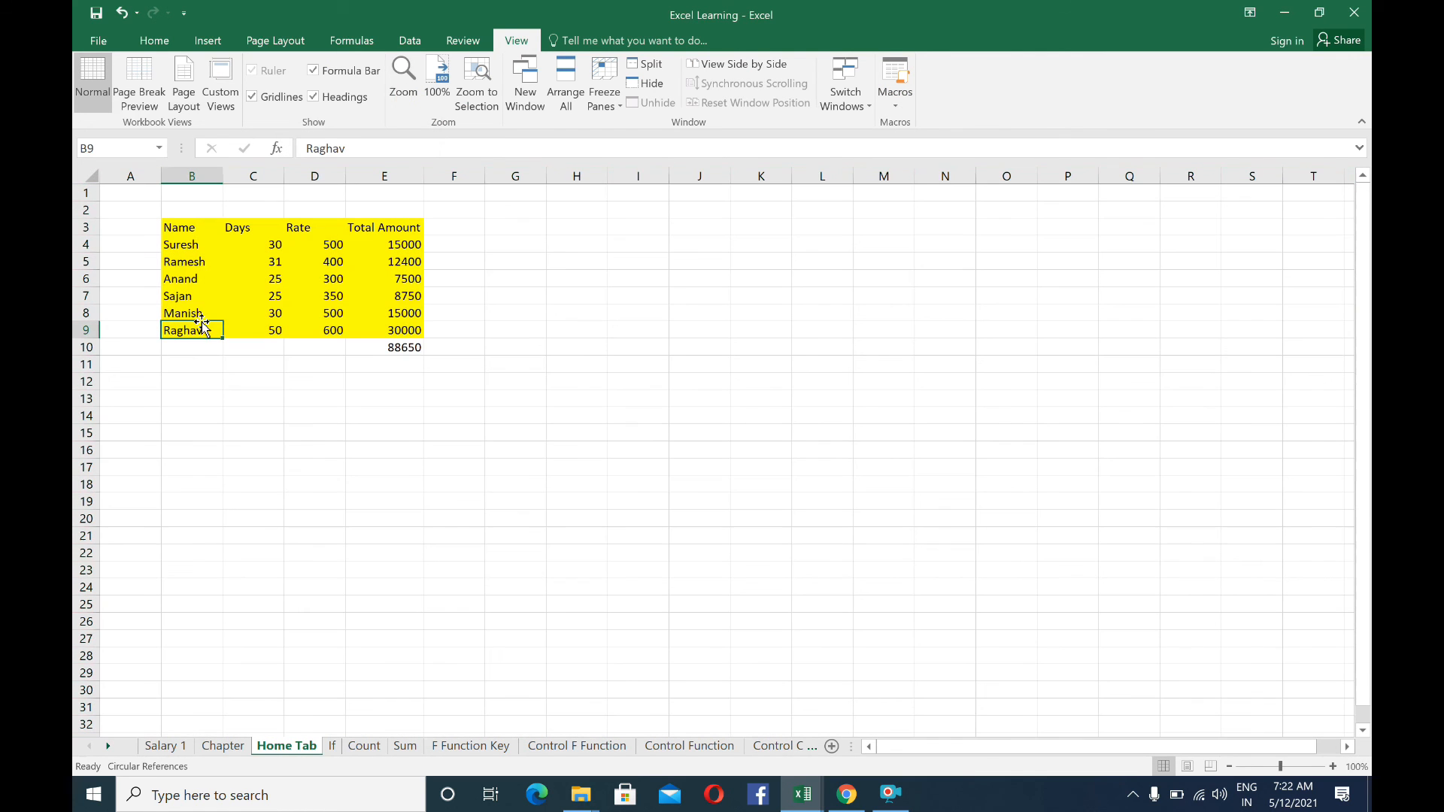
{"action": "left_click", "coordinate": [161, 228]}
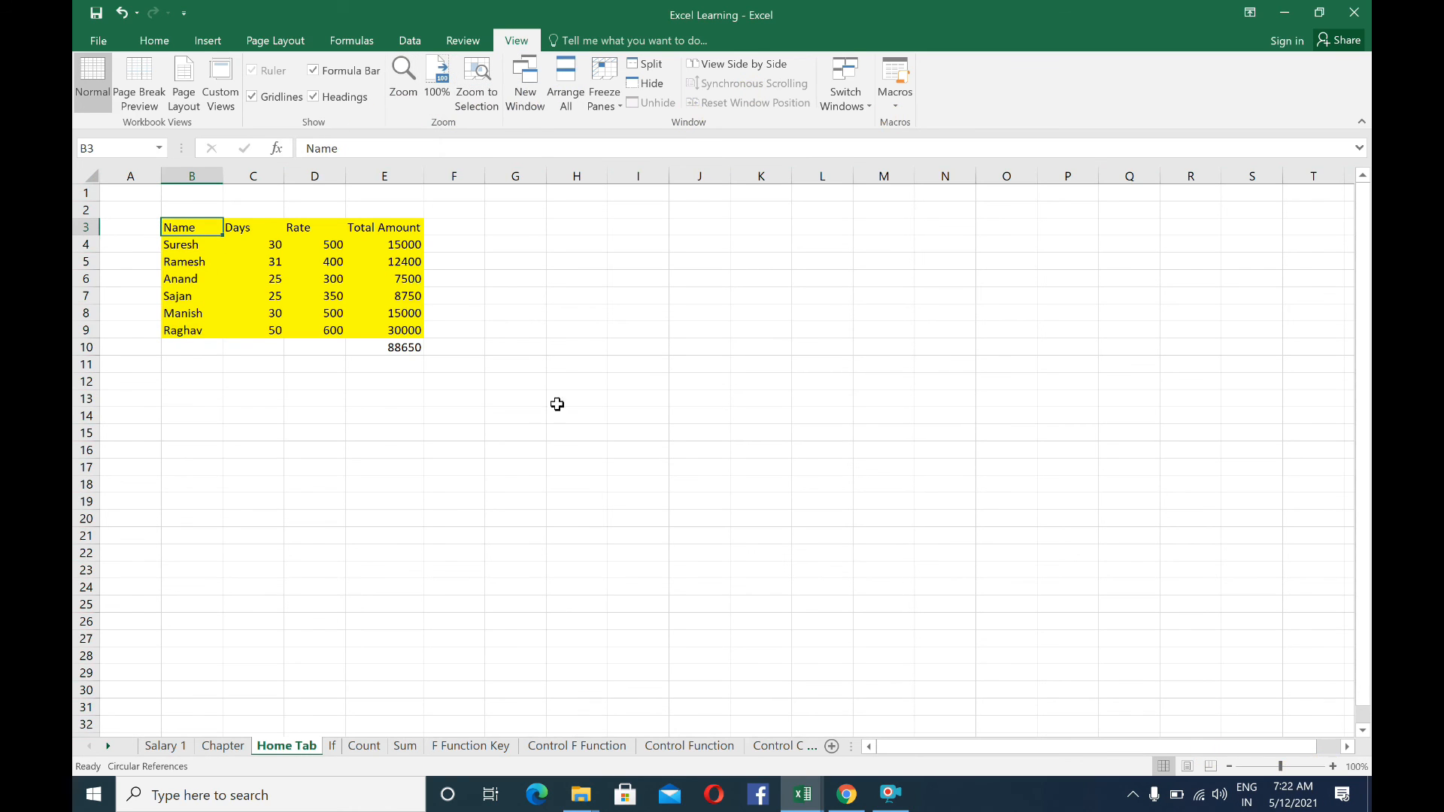
{"action": "left_click", "coordinate": [281, 212]}
{"action": "left_click", "coordinate": [305, 209]}
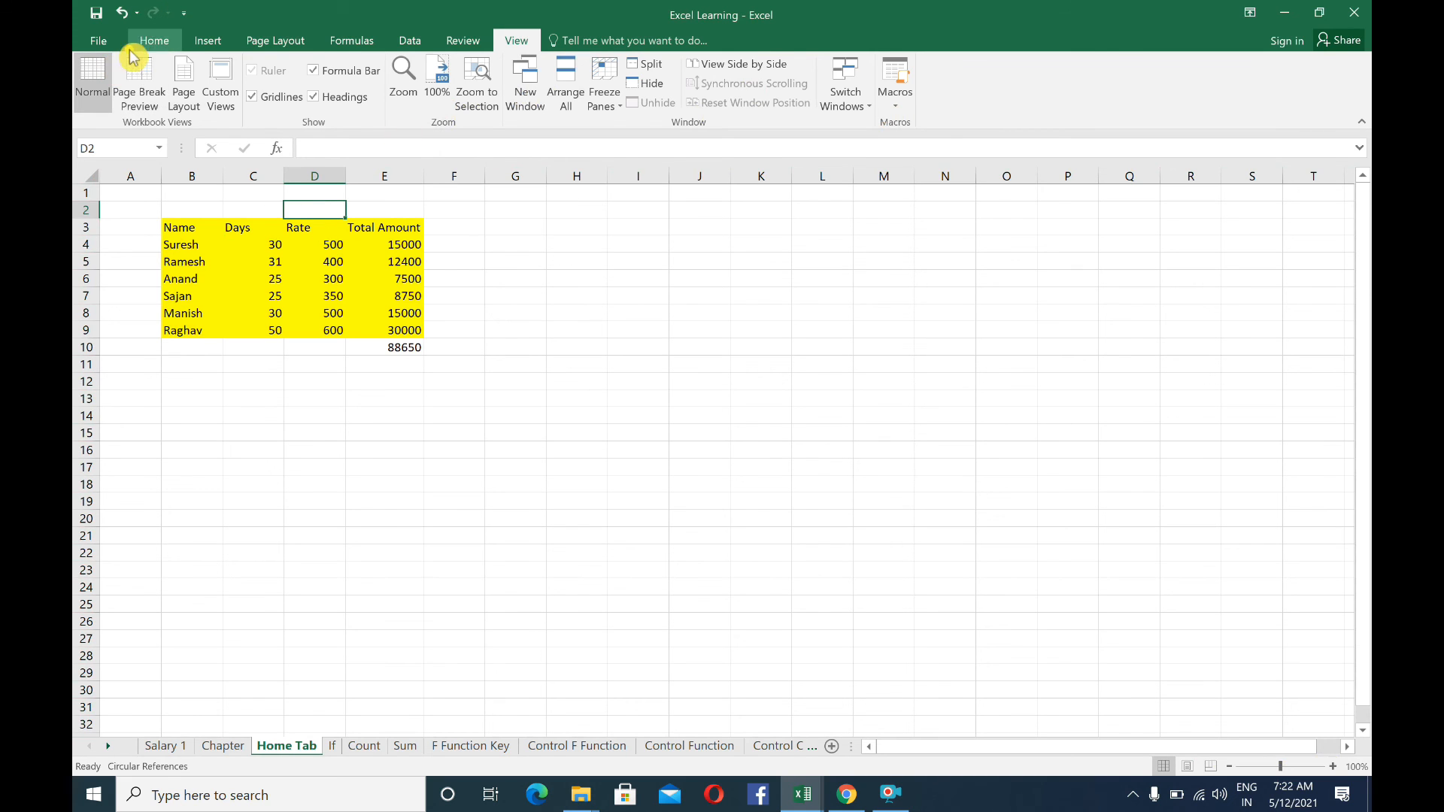
{"action": "left_click", "coordinate": [152, 42]}
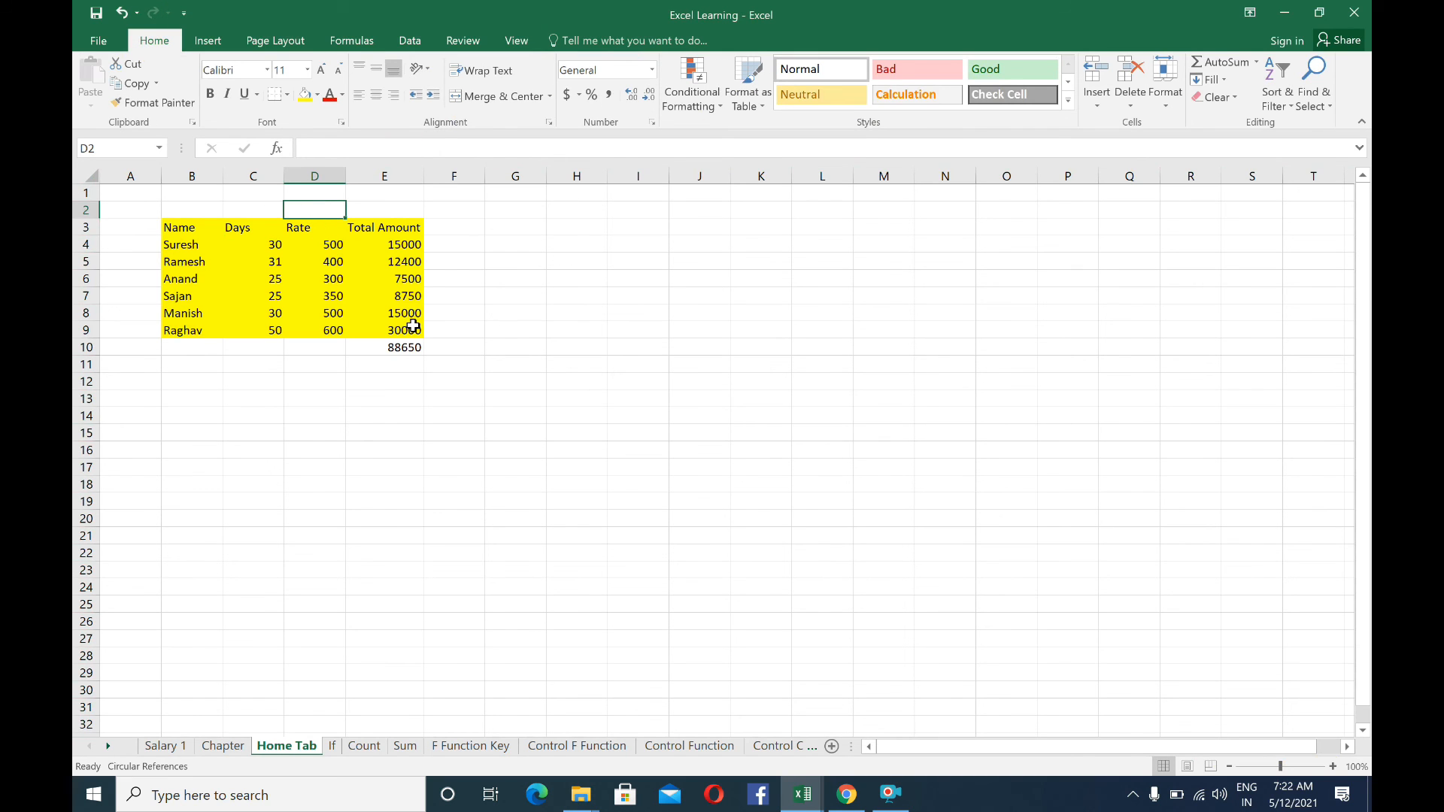
{"action": "left_click", "coordinate": [335, 350]}
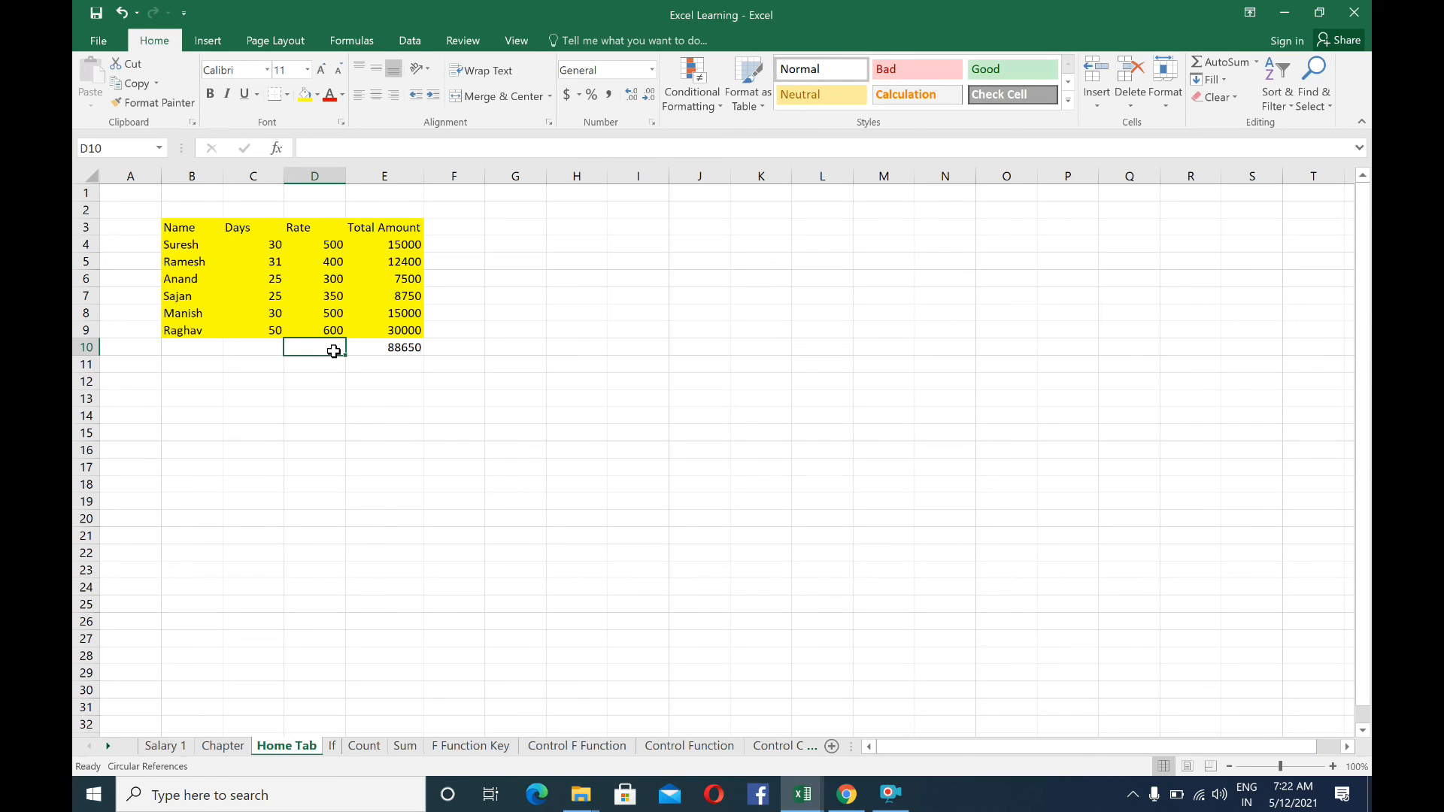
{"action": "left_click", "coordinate": [474, 295]}
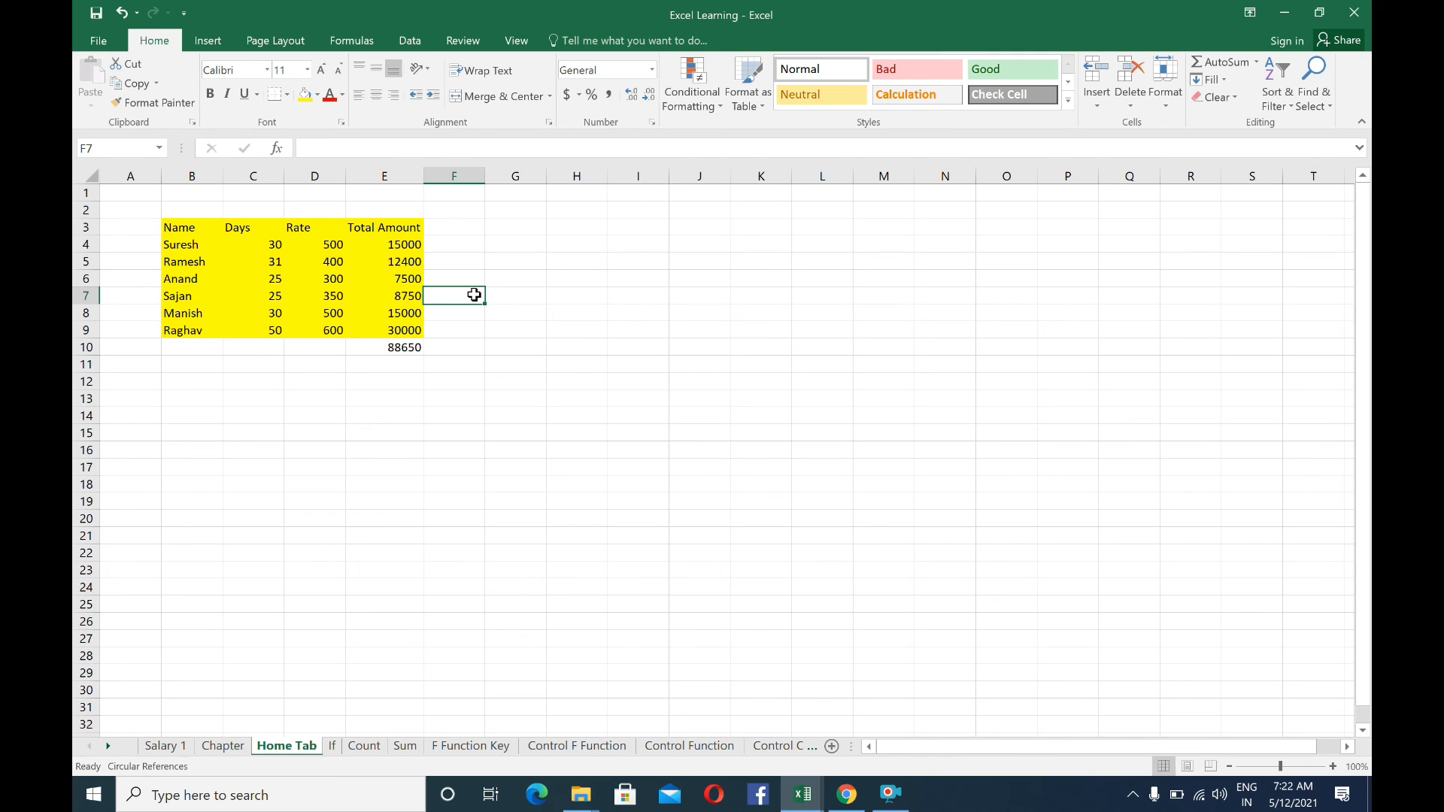
{"action": "scroll", "coordinate": [489, 273], "scroll_direction": "down", "scroll_amount": 8}
{"action": "scroll", "coordinate": [489, 293], "scroll_direction": "up", "scroll_amount": 8}
{"action": "left_click", "coordinate": [456, 210]}
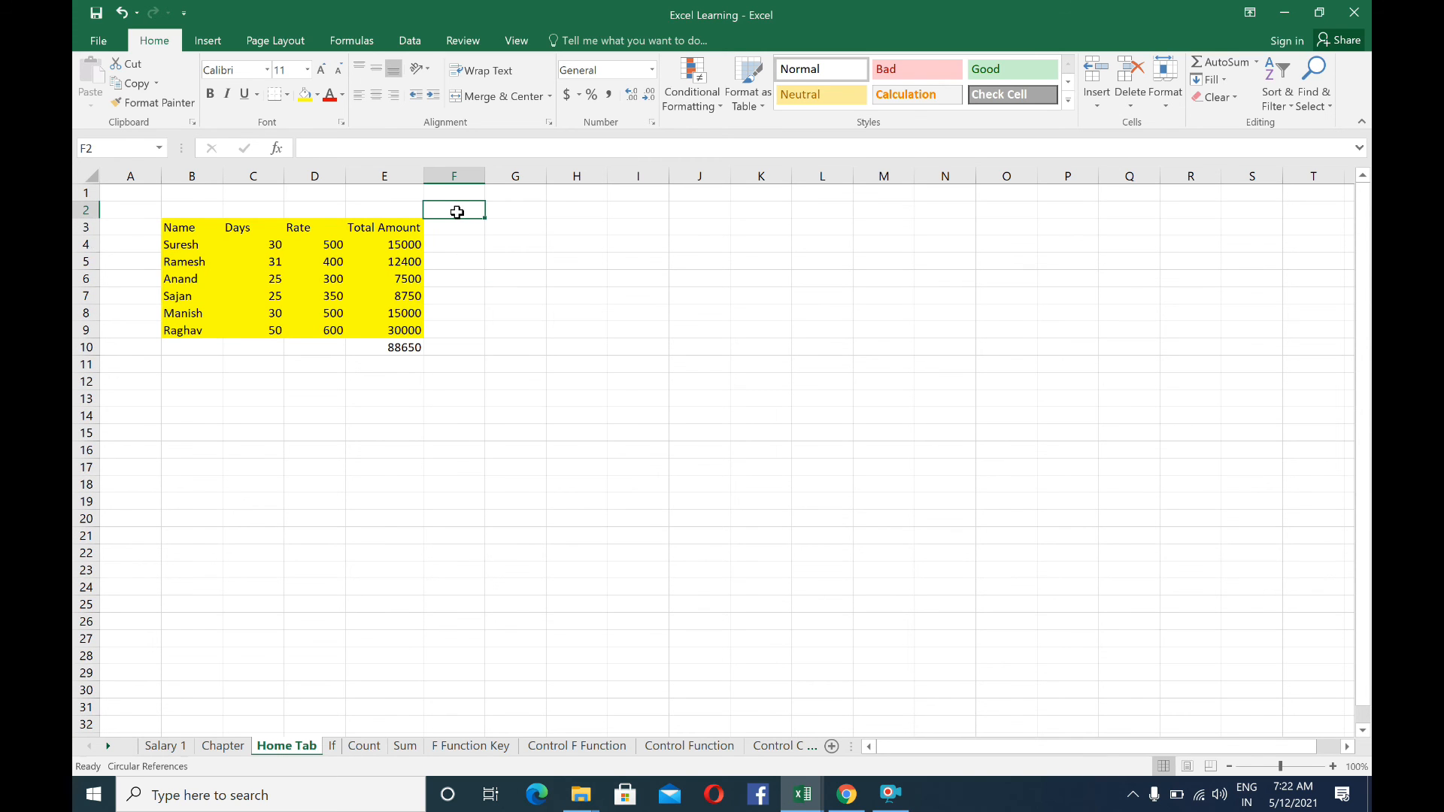
{"action": "scroll", "coordinate": [467, 421], "scroll_direction": "down", "scroll_amount": 9}
{"action": "scroll", "coordinate": [468, 429], "scroll_direction": "up", "scroll_amount": 9}
{"action": "left_click", "coordinate": [532, 213]}
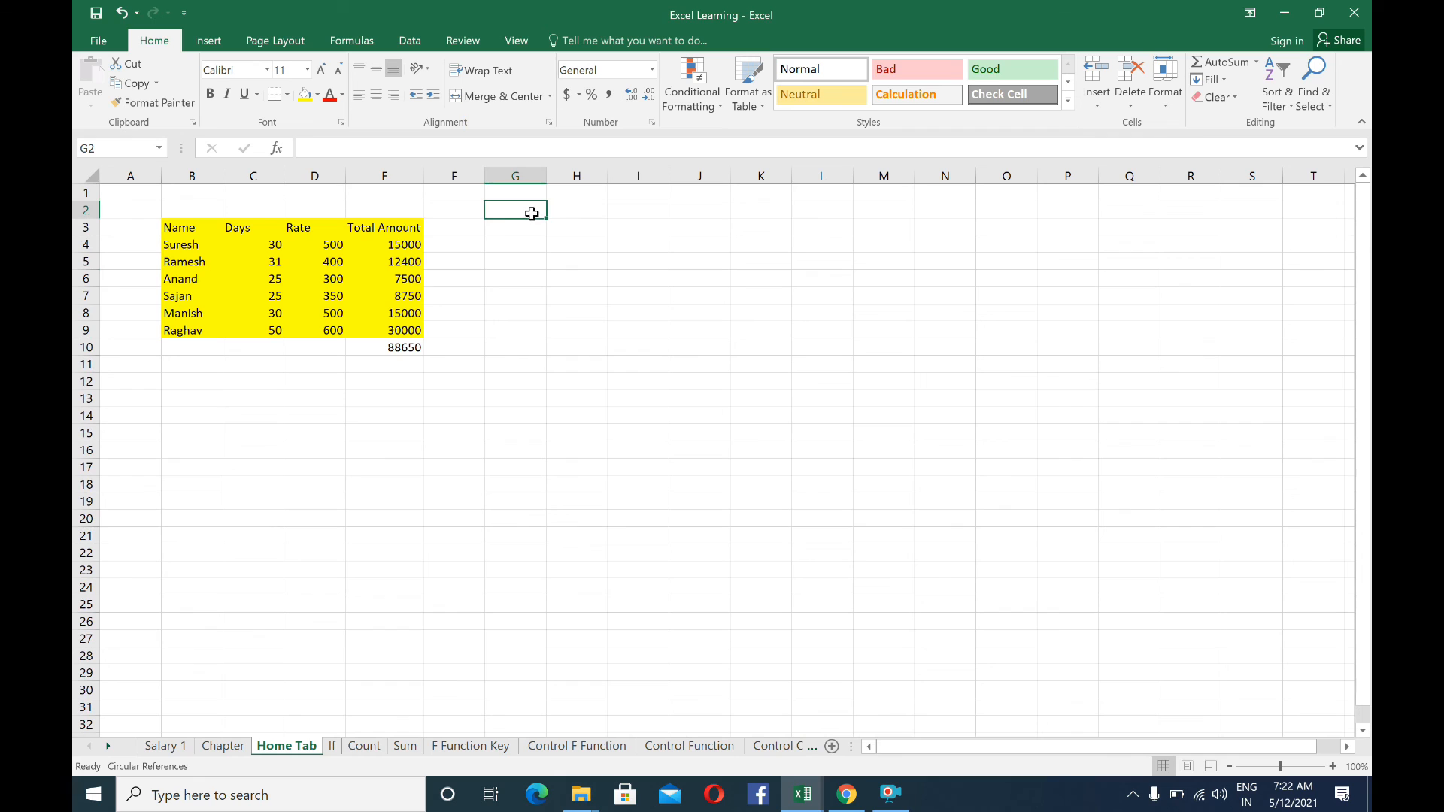
{"action": "left_click", "coordinate": [443, 207]}
{"action": "left_click", "coordinate": [530, 211]}
{"action": "key", "text": "Left"}
{"action": "key", "text": "Home"}
{"action": "key", "text": "Up"}
{"action": "key", "text": "Right"}
{"action": "key", "text": "Right"}
{"action": "key", "text": "Right"}
{"action": "key", "text": "Right"}
{"action": "key", "text": "Right"}
{"action": "key", "text": "Right"}
{"action": "key", "text": "Down"}
{"action": "key", "text": "Down"}
{"action": "key", "text": "Down"}
{"action": "key", "text": "Down"}
{"action": "scroll", "coordinate": [531, 271], "scroll_direction": "down", "scroll_amount": 6}
{"action": "scroll", "coordinate": [532, 271], "scroll_direction": "up", "scroll_amount": 7}
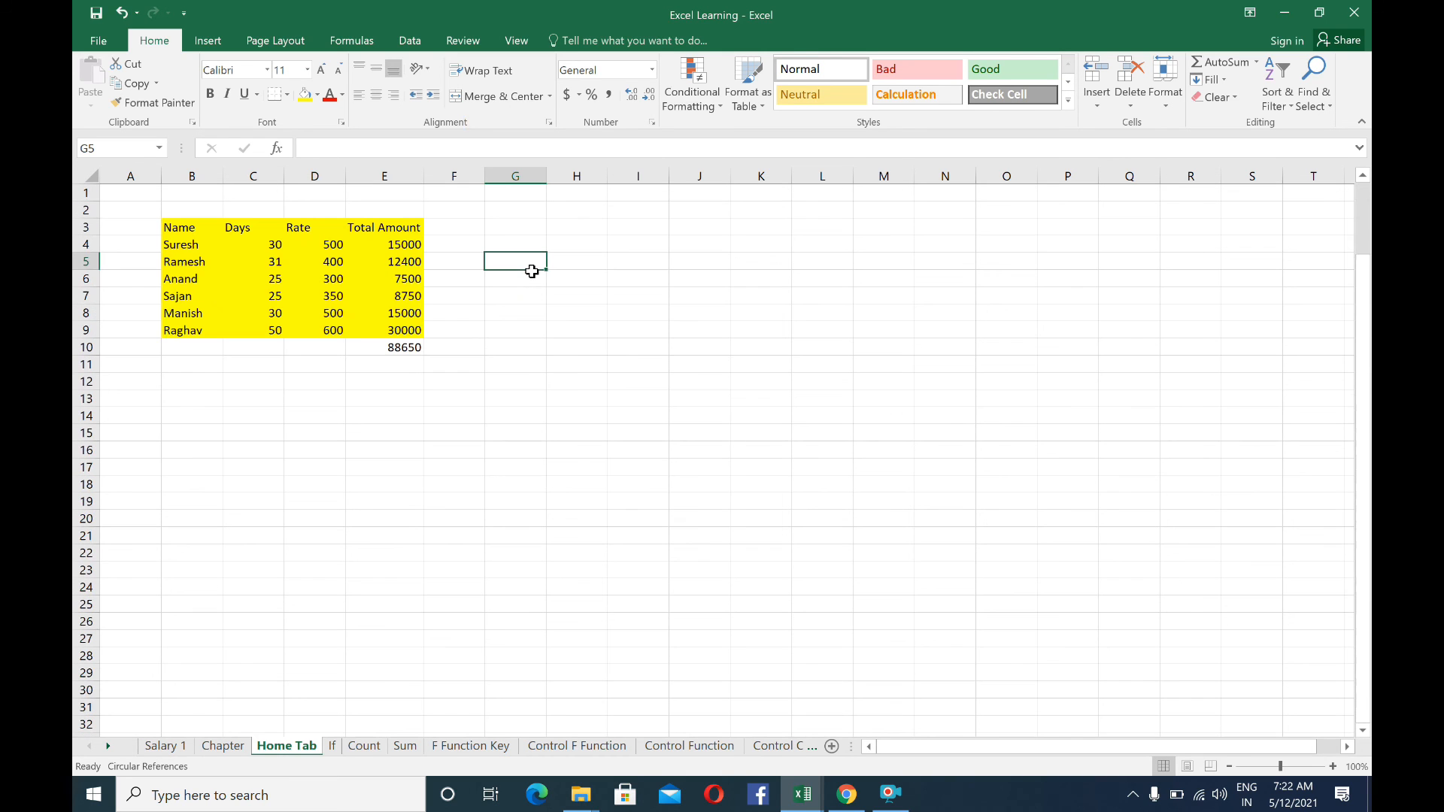
{"action": "left_click", "coordinate": [449, 208]}
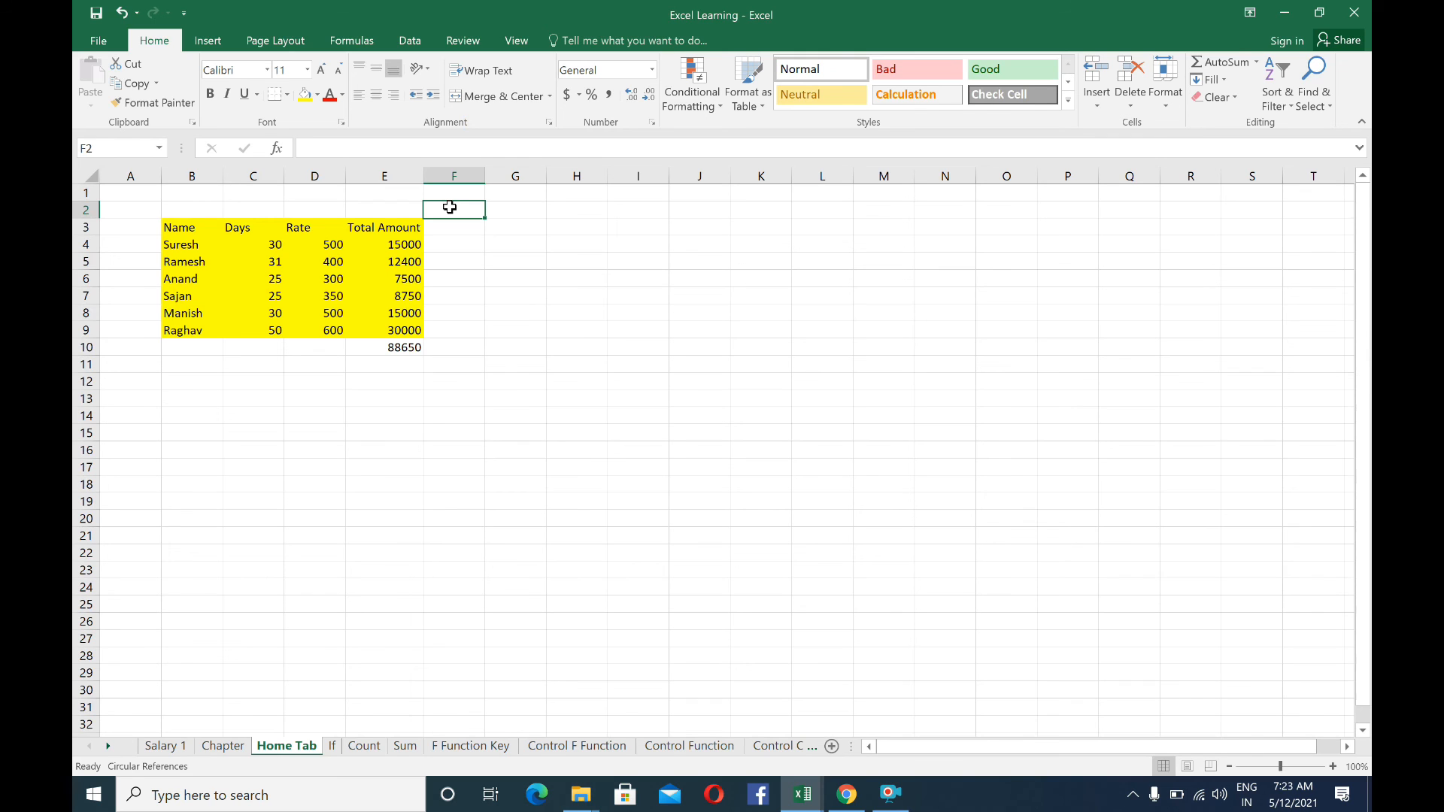
{"action": "left_click", "coordinate": [890, 794]}
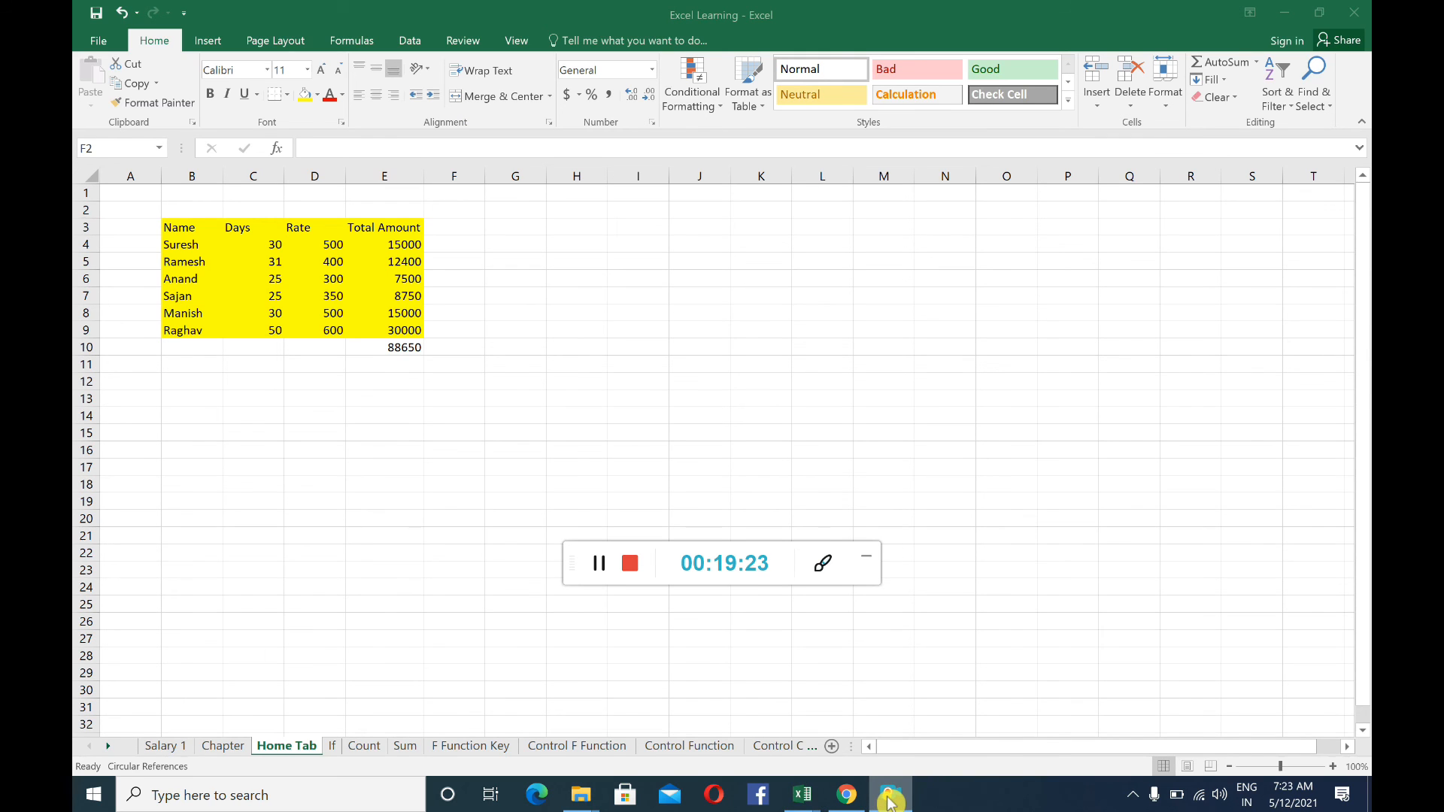
{"action": "left_click", "coordinate": [866, 555]}
{"action": "left_click", "coordinate": [302, 431]}
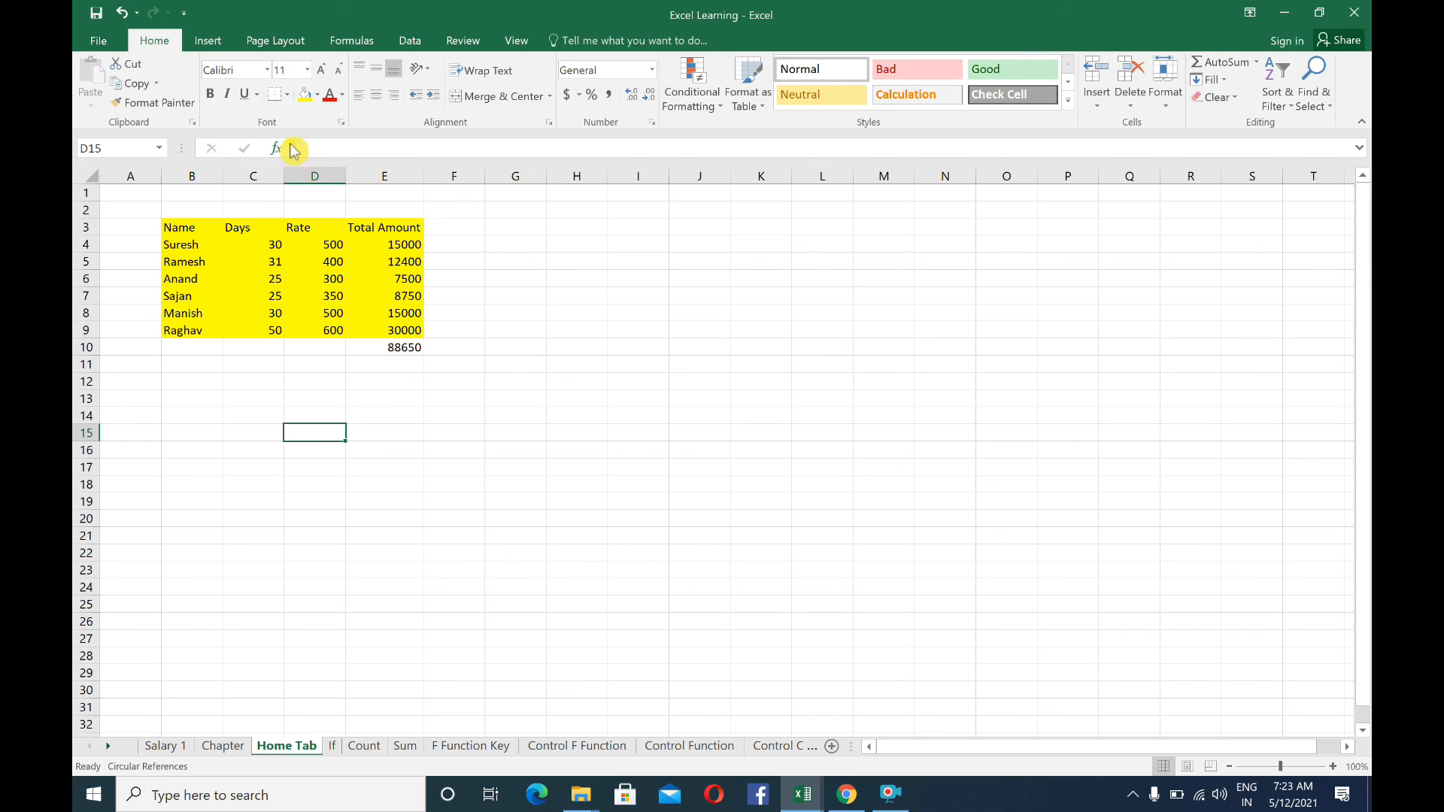
{"action": "left_click", "coordinate": [452, 331]}
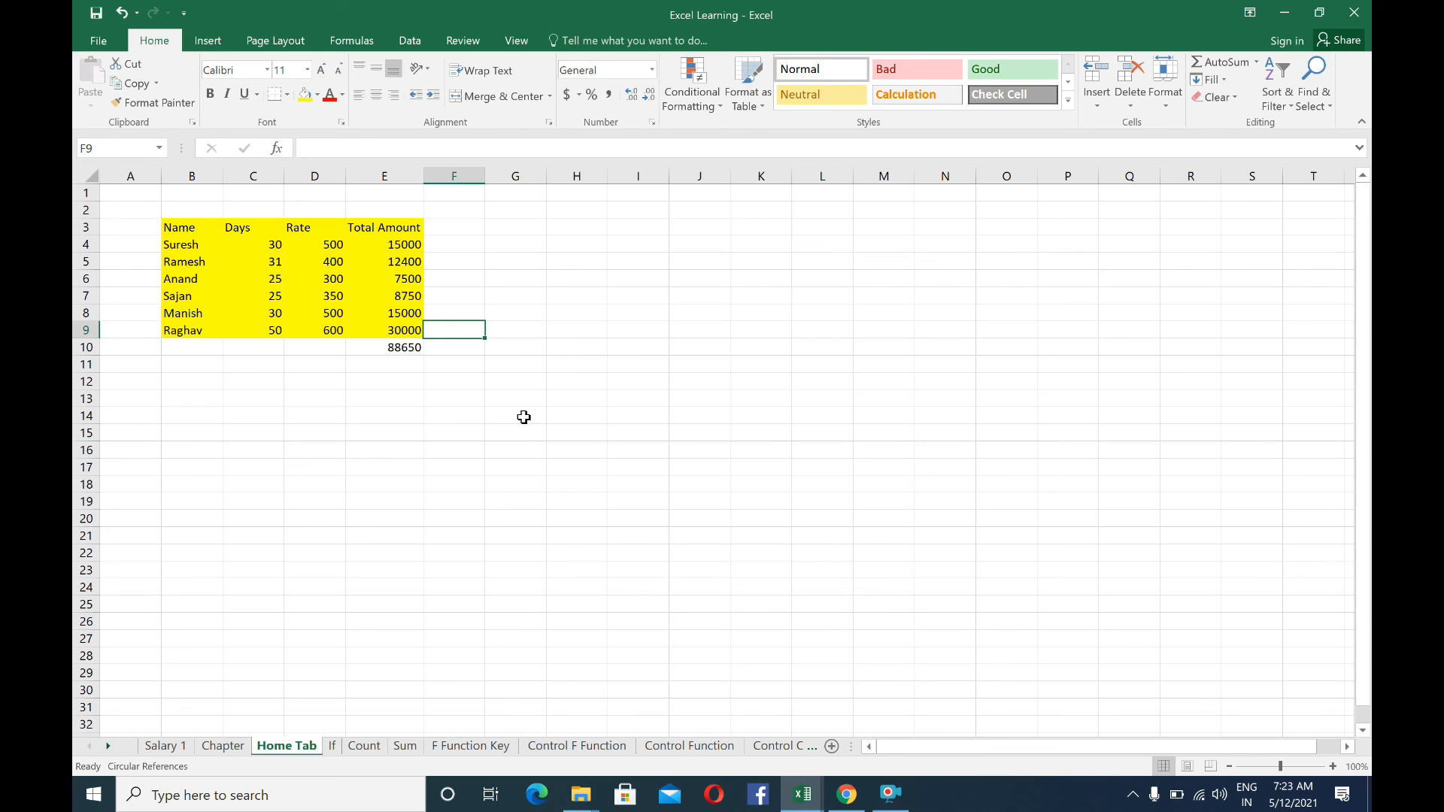
{"action": "left_click", "coordinate": [888, 799]}
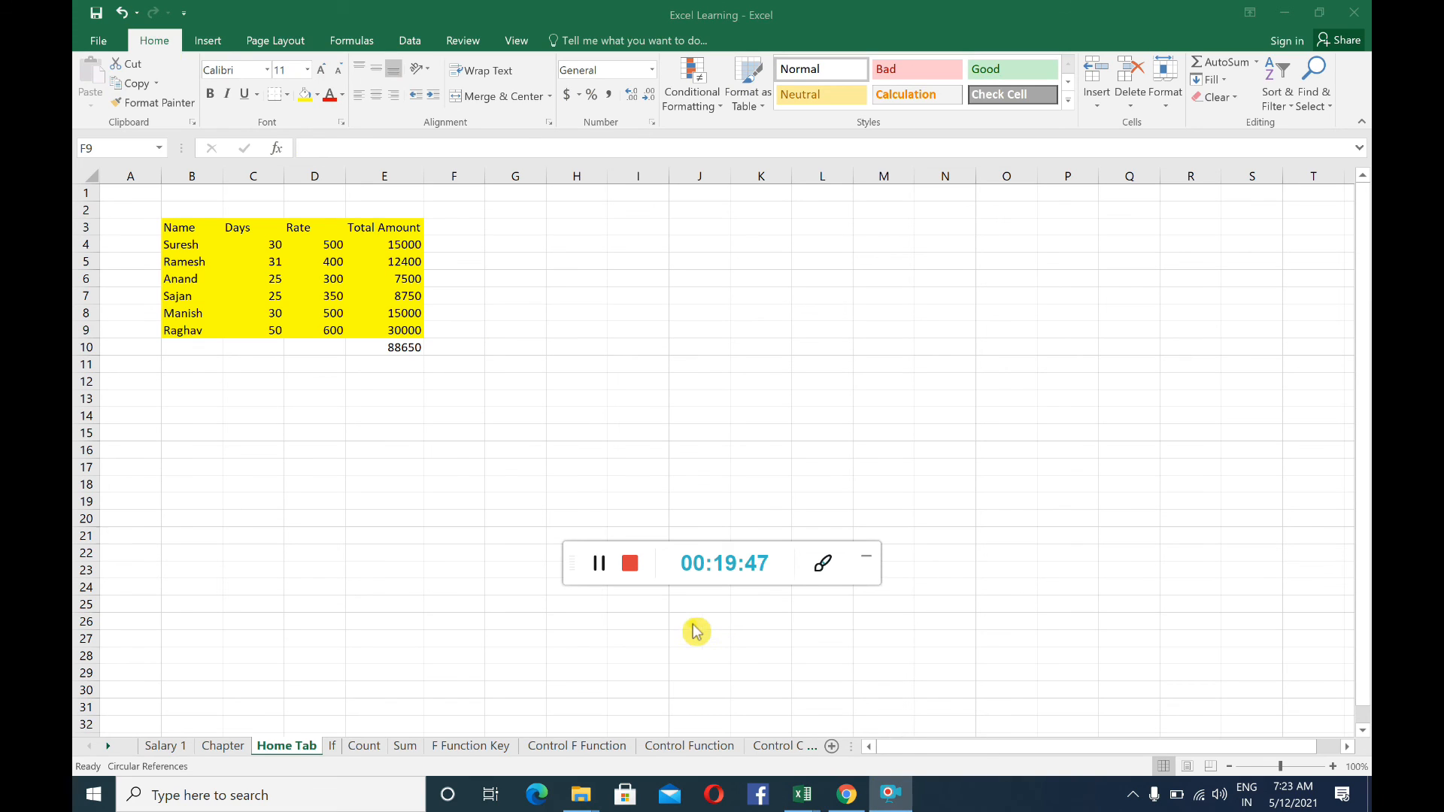